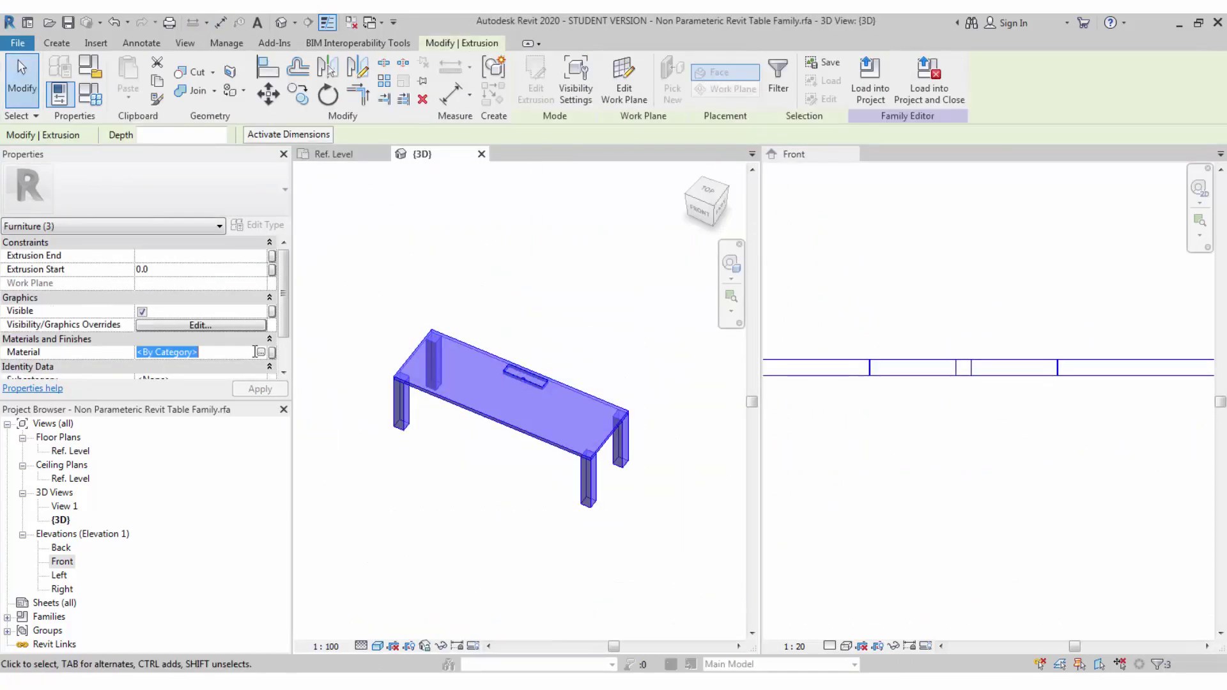
- Open the material selection for the three selected table extrusions and search the materials for wood
left_click(261, 352)
left_click(439, 548)
type("wood")
scroll(775, 434, "down", 3)
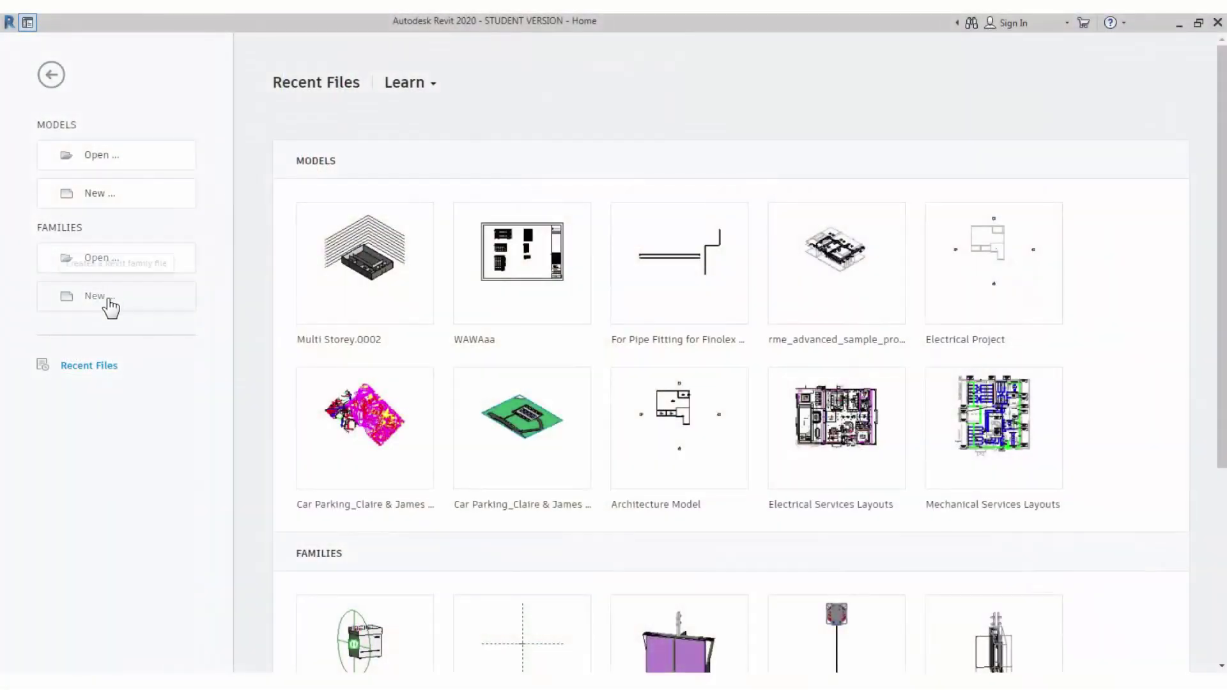
- Create a new family from the Metric Generic Model.rft template
left_click(109, 300)
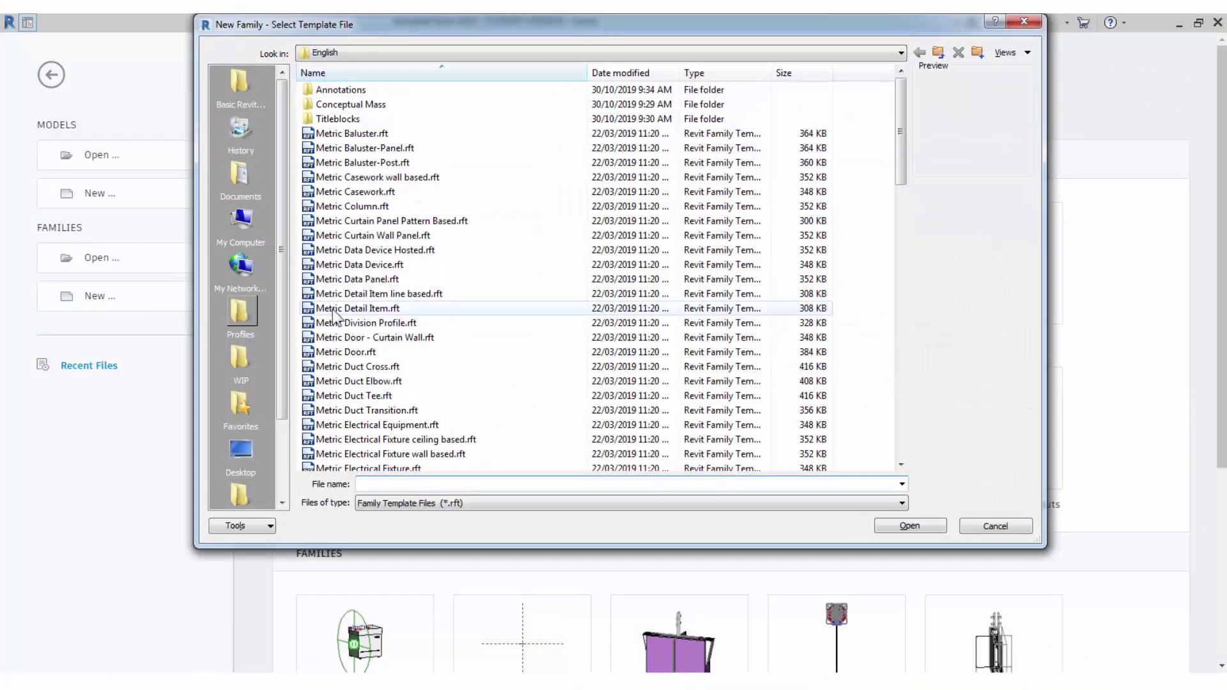
left_click(428, 323)
scroll(429, 321, "down", 7)
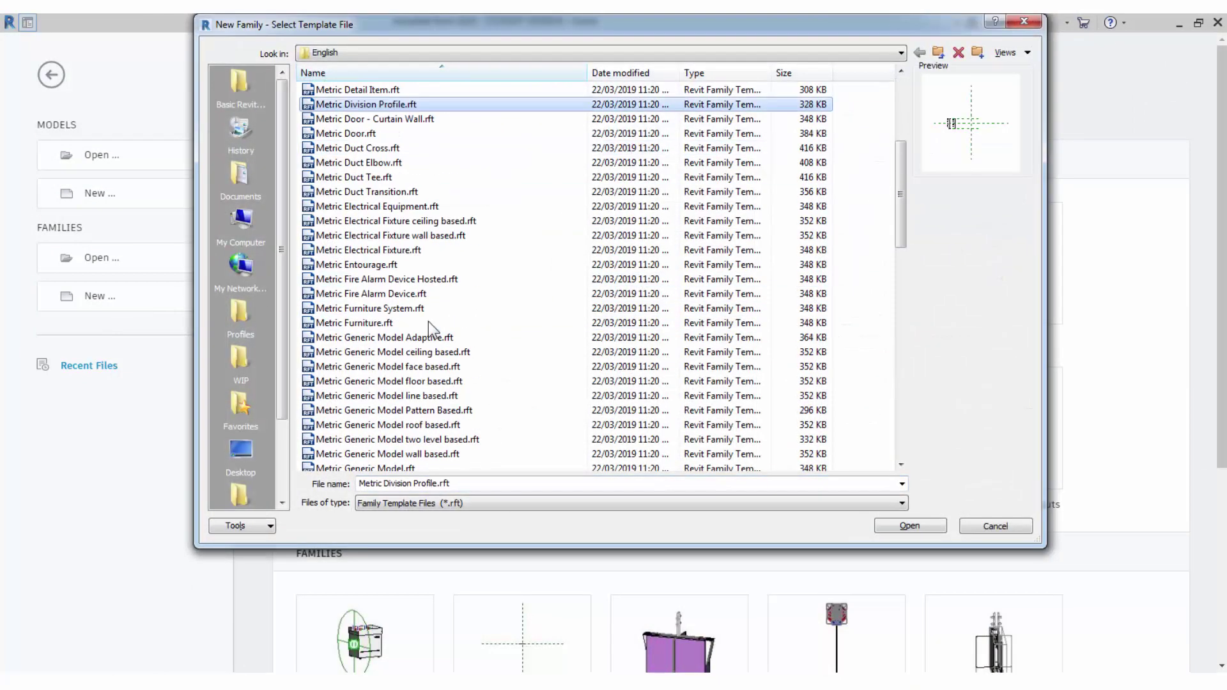
left_click(424, 378)
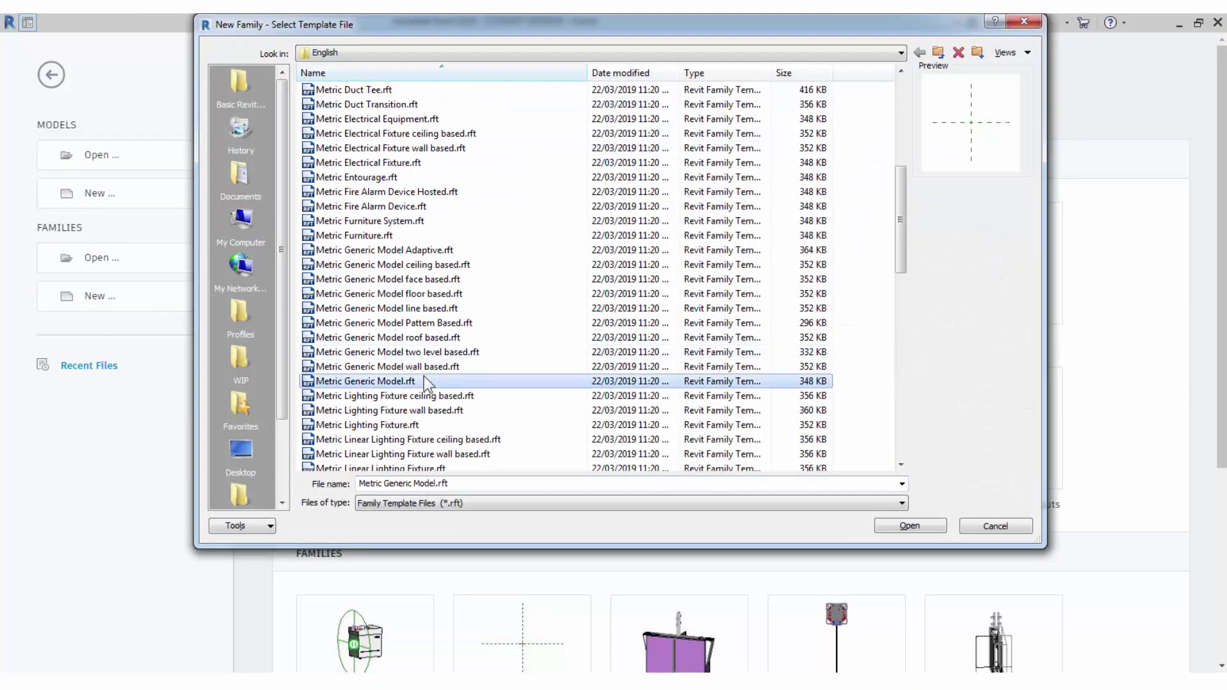
left_click(910, 526)
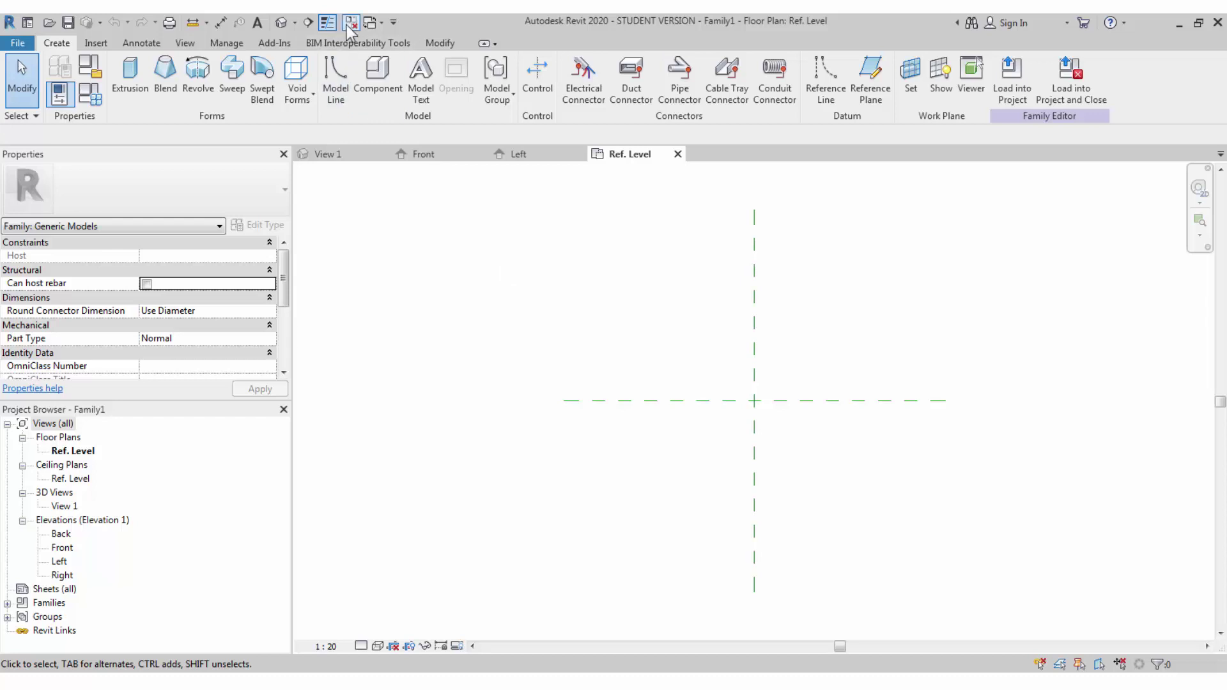
- Close the inactive views and set the family category to Furniture
left_click(349, 24)
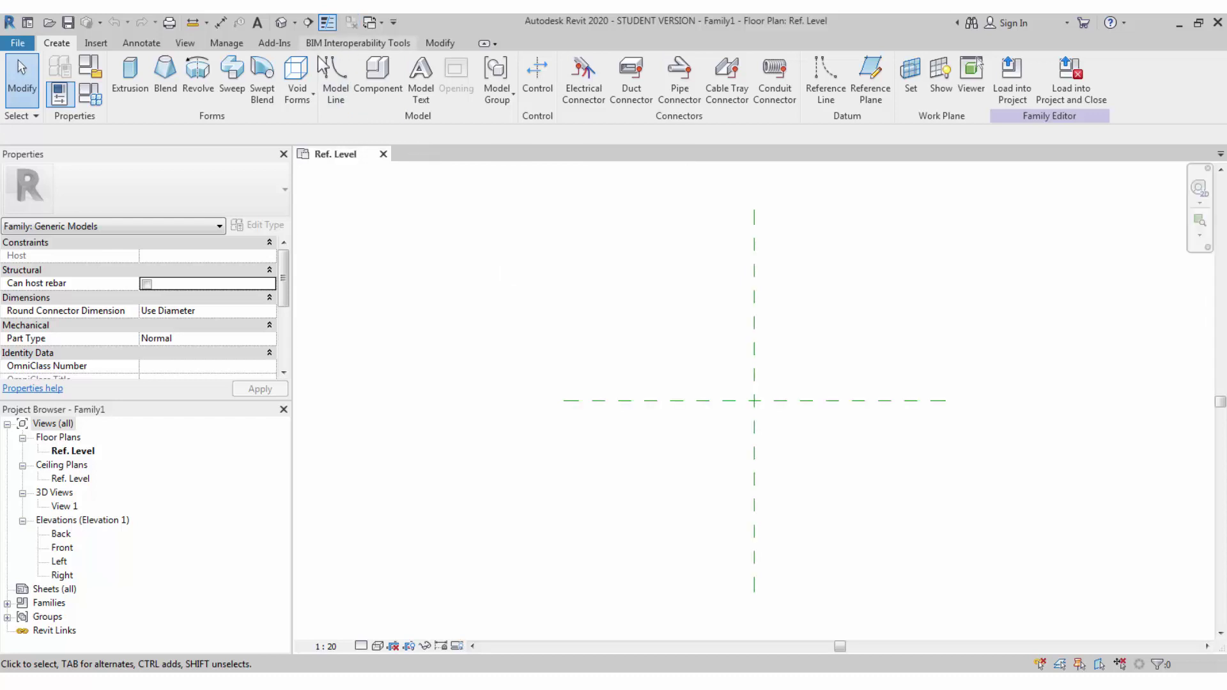
left_click(93, 69)
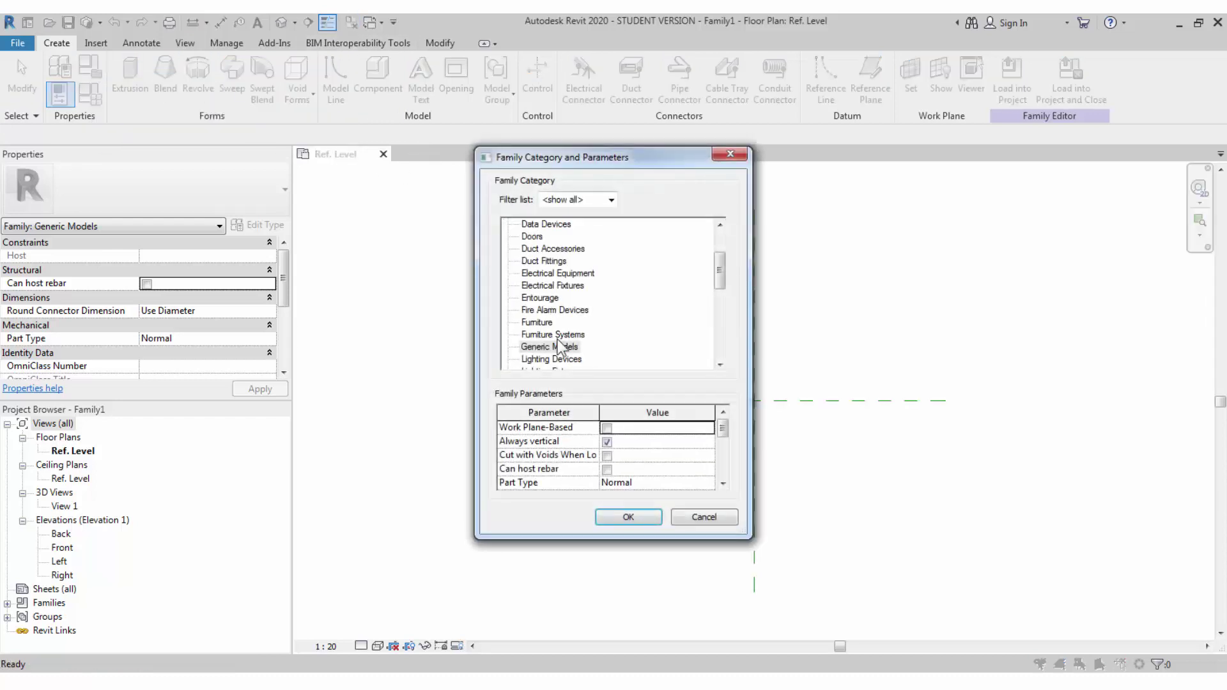
left_click(553, 335)
left_click(537, 322)
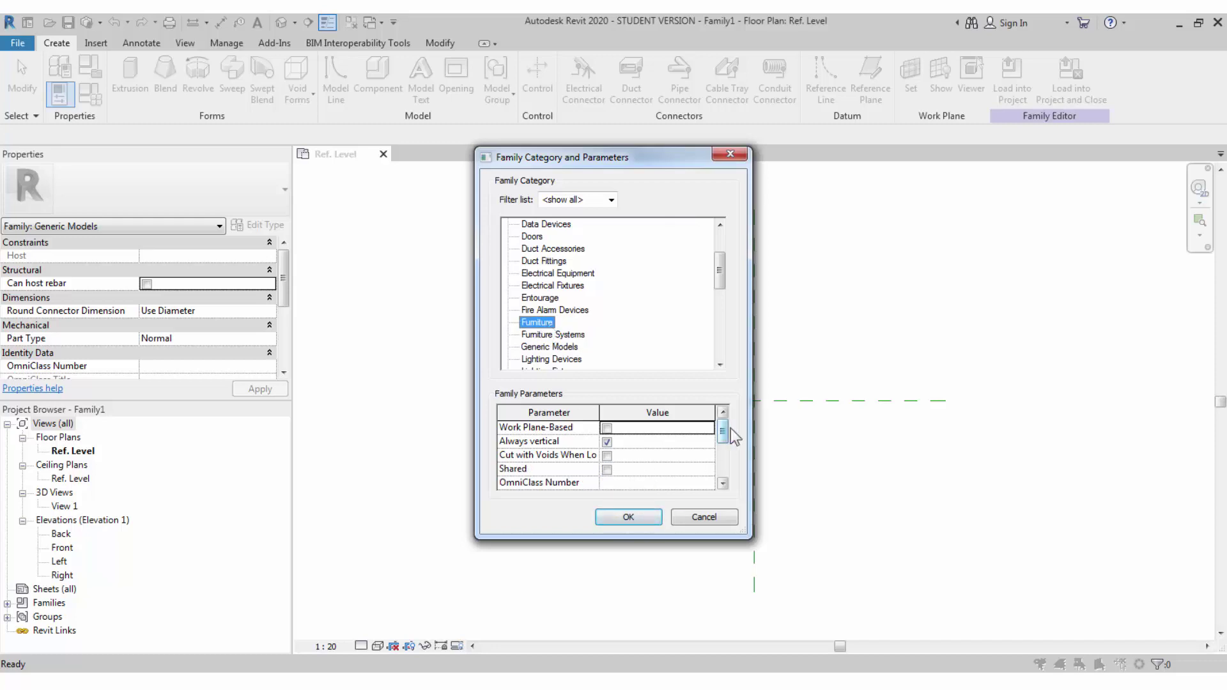
left_click_drag(724, 435, 723, 459)
left_click(629, 518)
- Save the family as Non Parameteric Revit Table Family in the 01_28-05-2020_Non Parameteric Revit Table Family folder, keeping the default save options
left_click(68, 22)
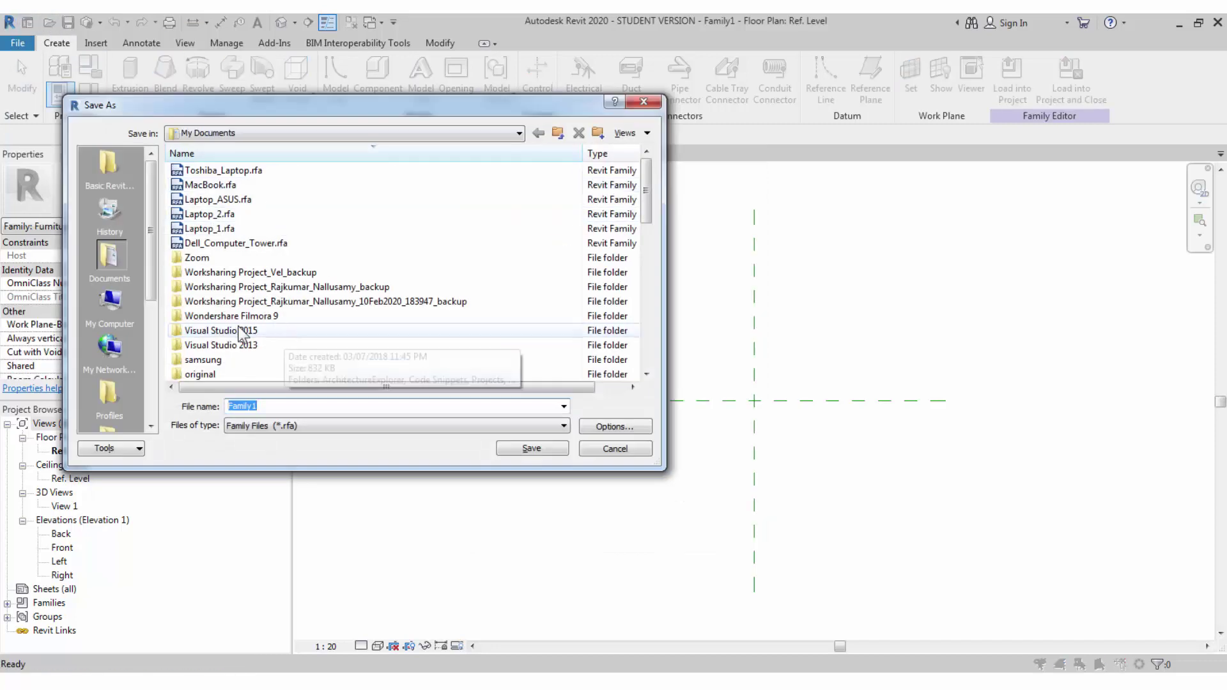
left_click(108, 167)
left_click(559, 132)
double_click(336, 199)
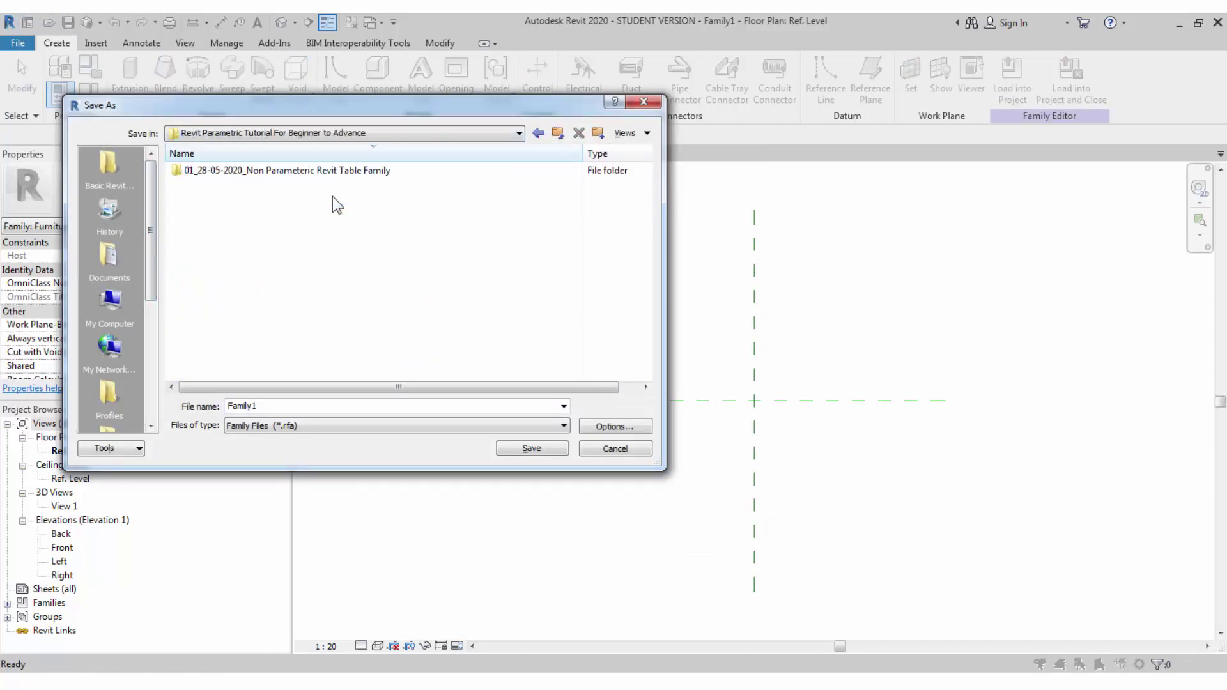
double_click(380, 171)
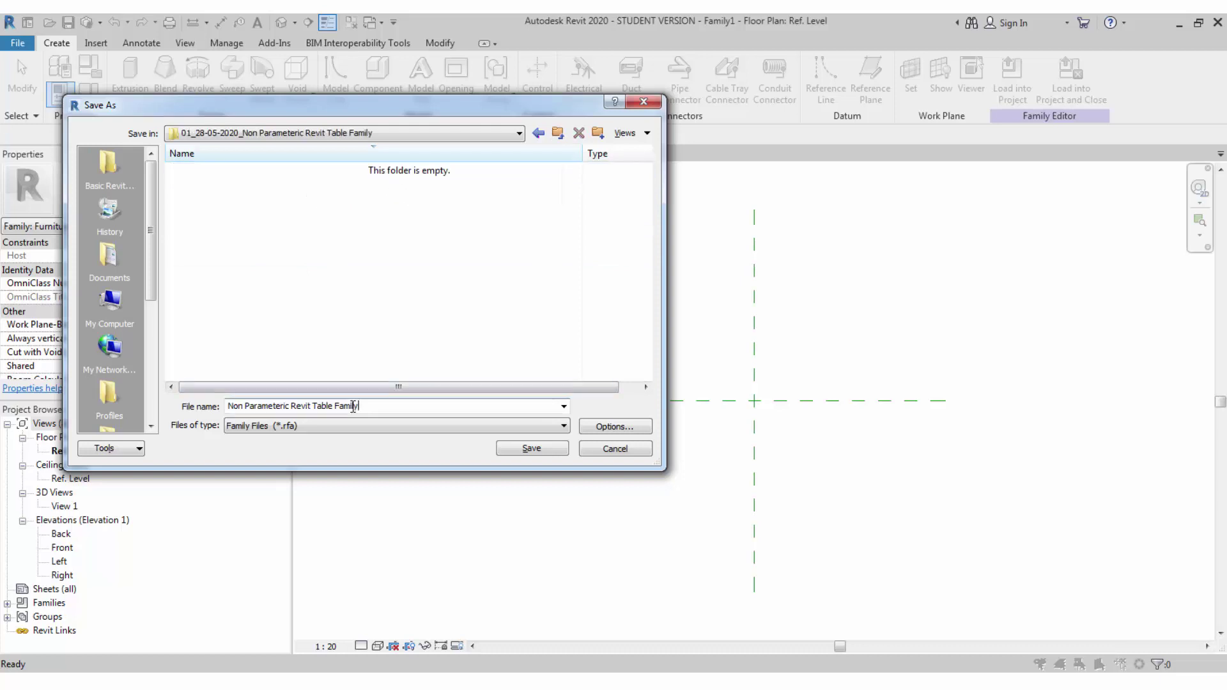
left_click(619, 428)
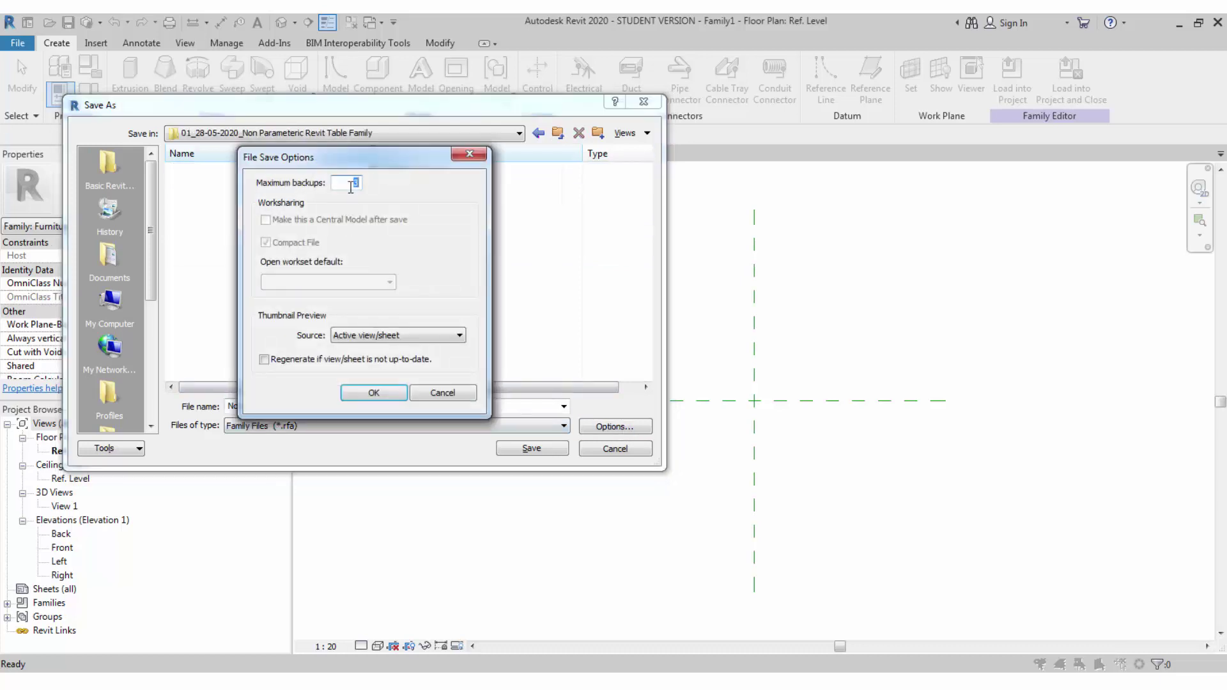
left_click(375, 394)
left_click(521, 450)
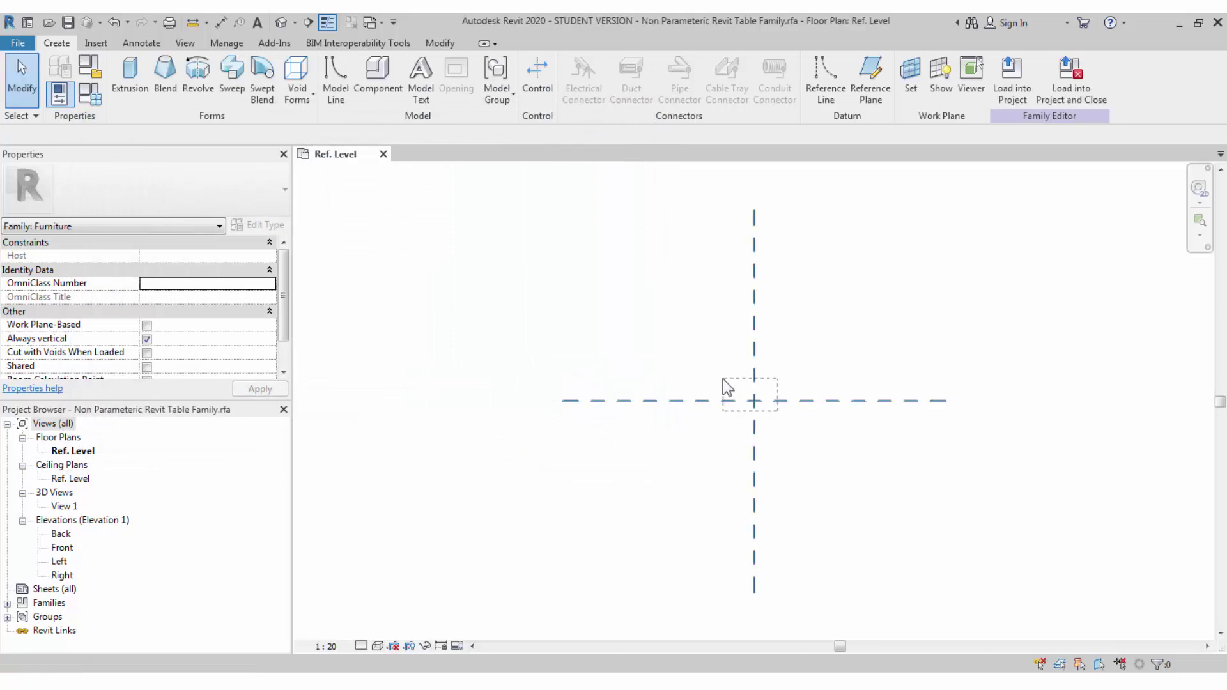
left_click_drag(723, 379, 723, 380)
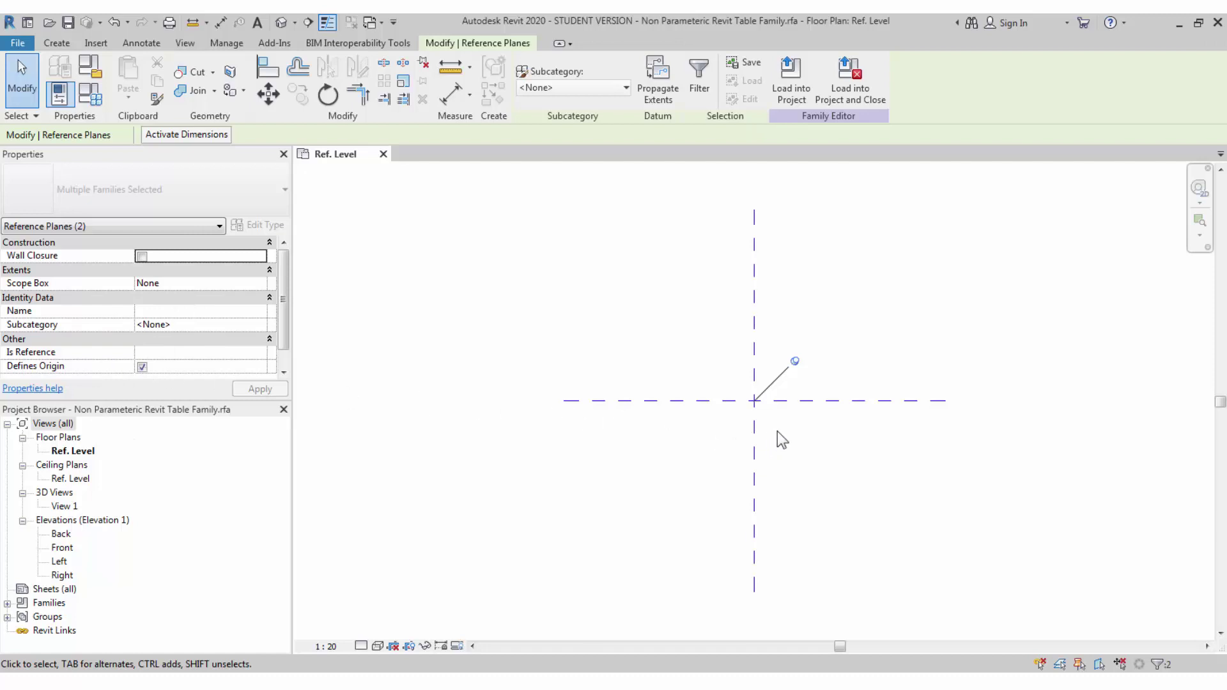
key("Escape")
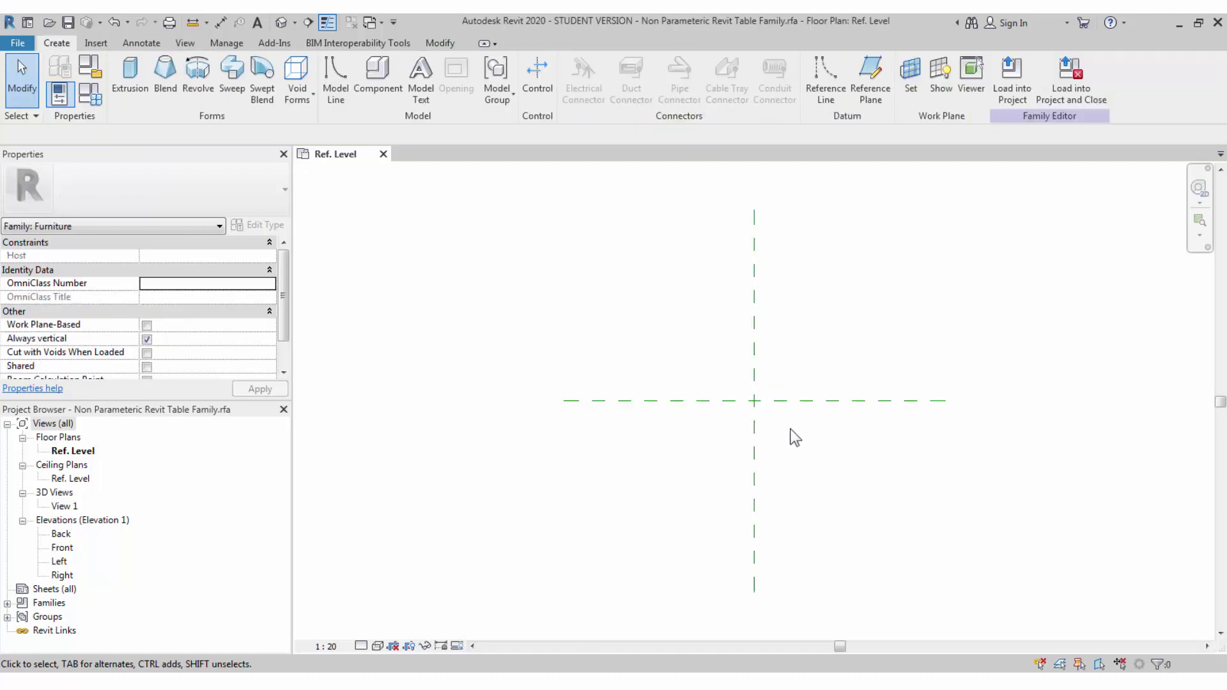
middle_click_drag(795, 438, 708, 413)
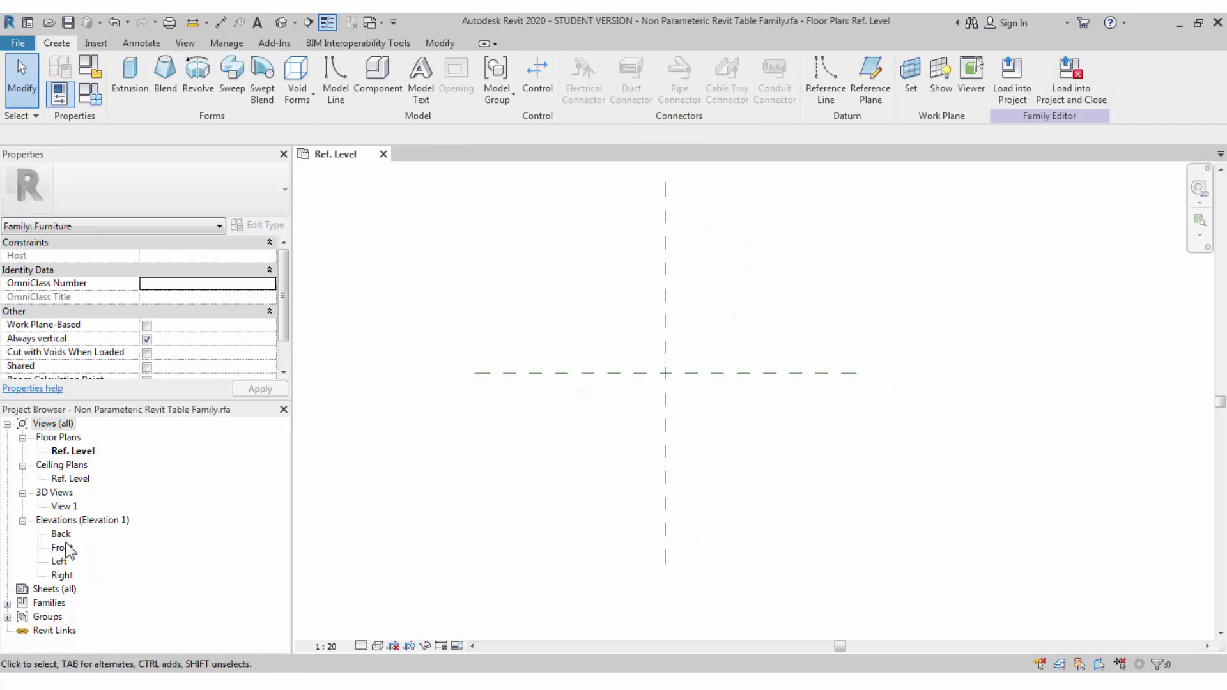
- Open the Front elevation and tile it side by side with the Ref. Level plan
double_click(64, 550)
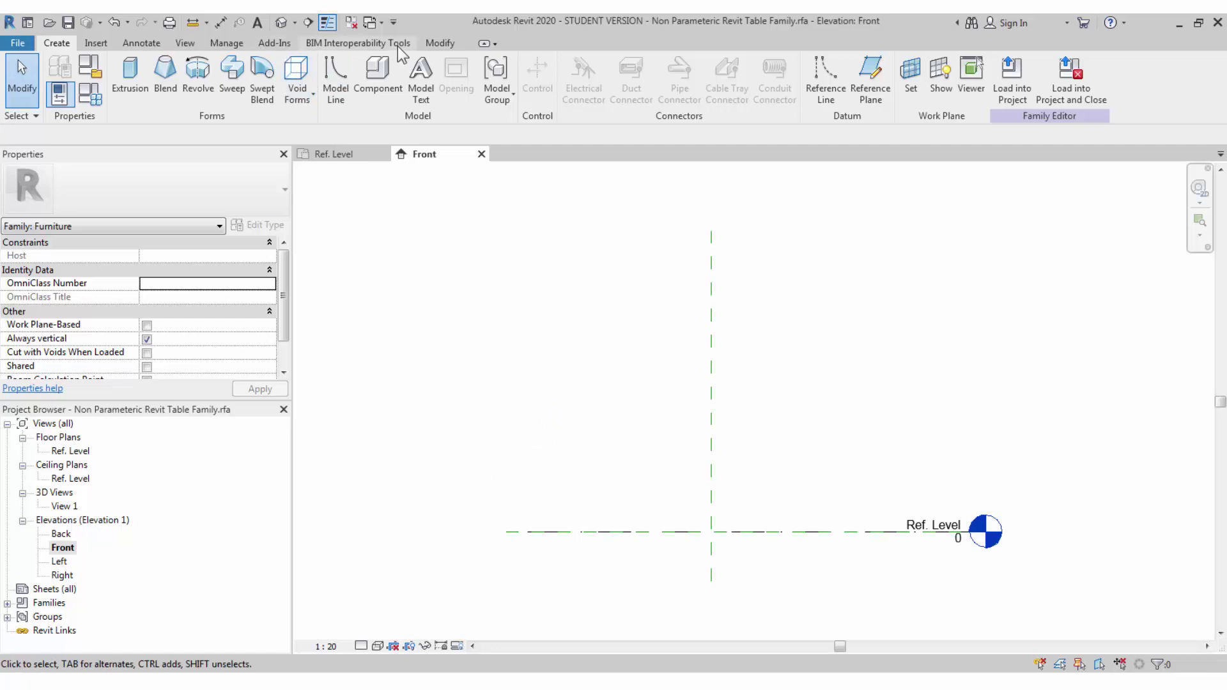
left_click(187, 43)
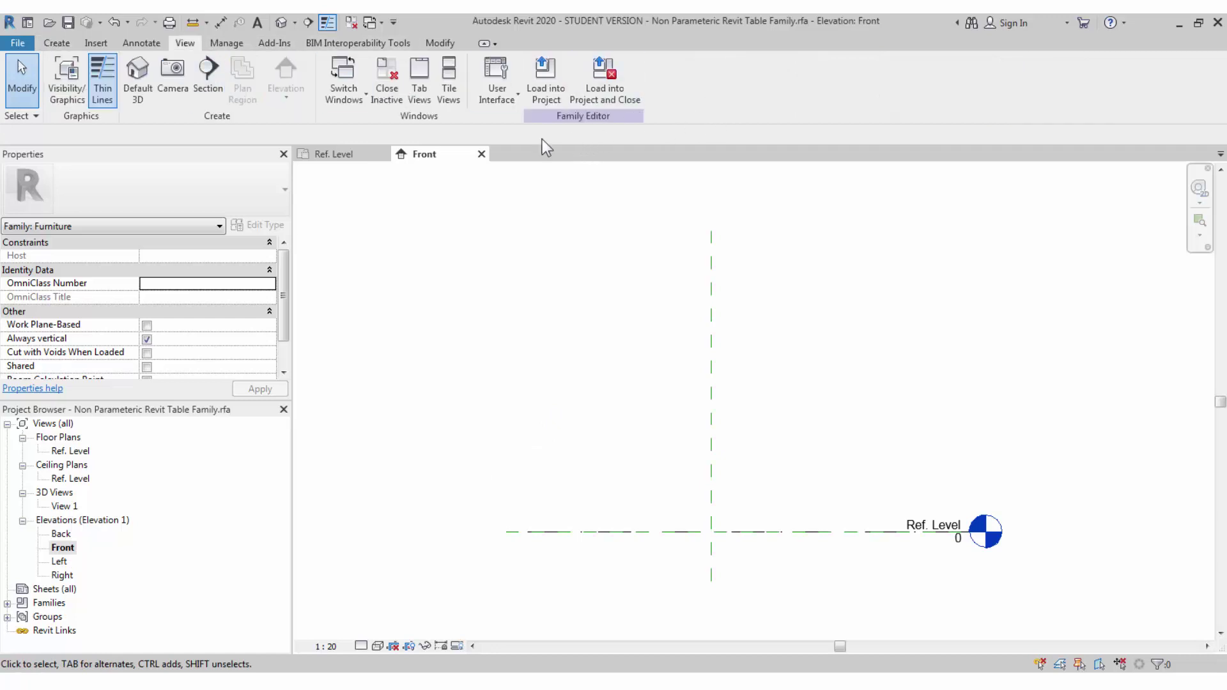
left_click(441, 92)
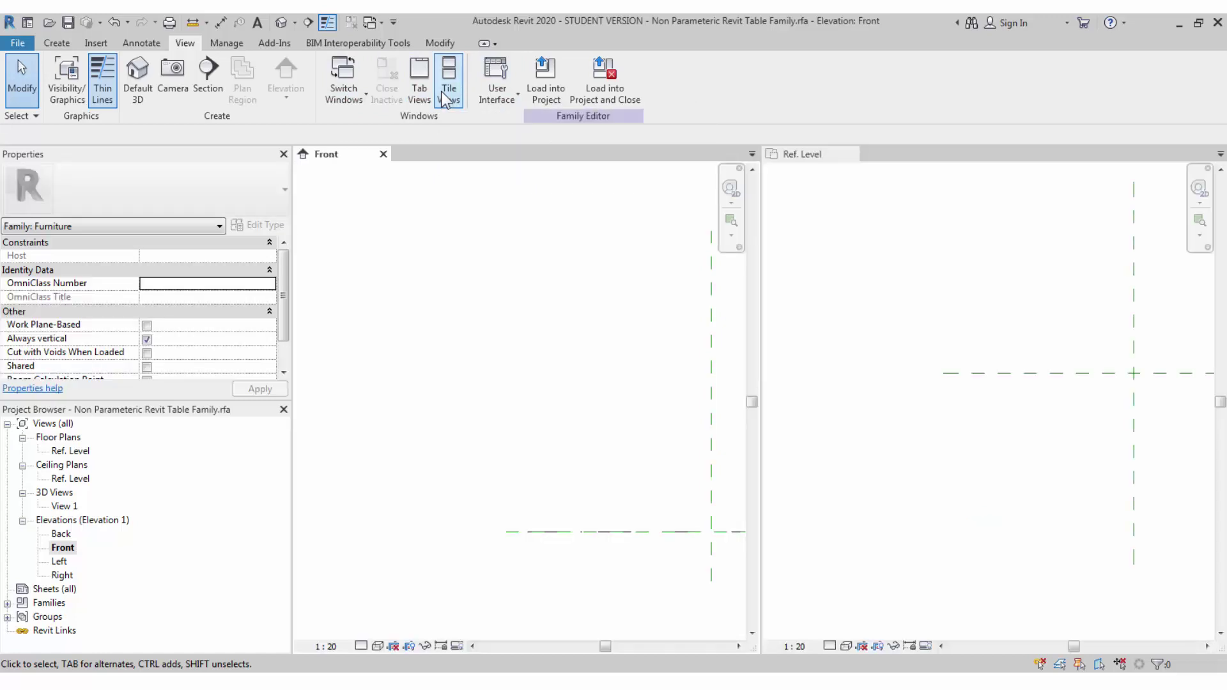
middle_click_drag(513, 310, 363, 282)
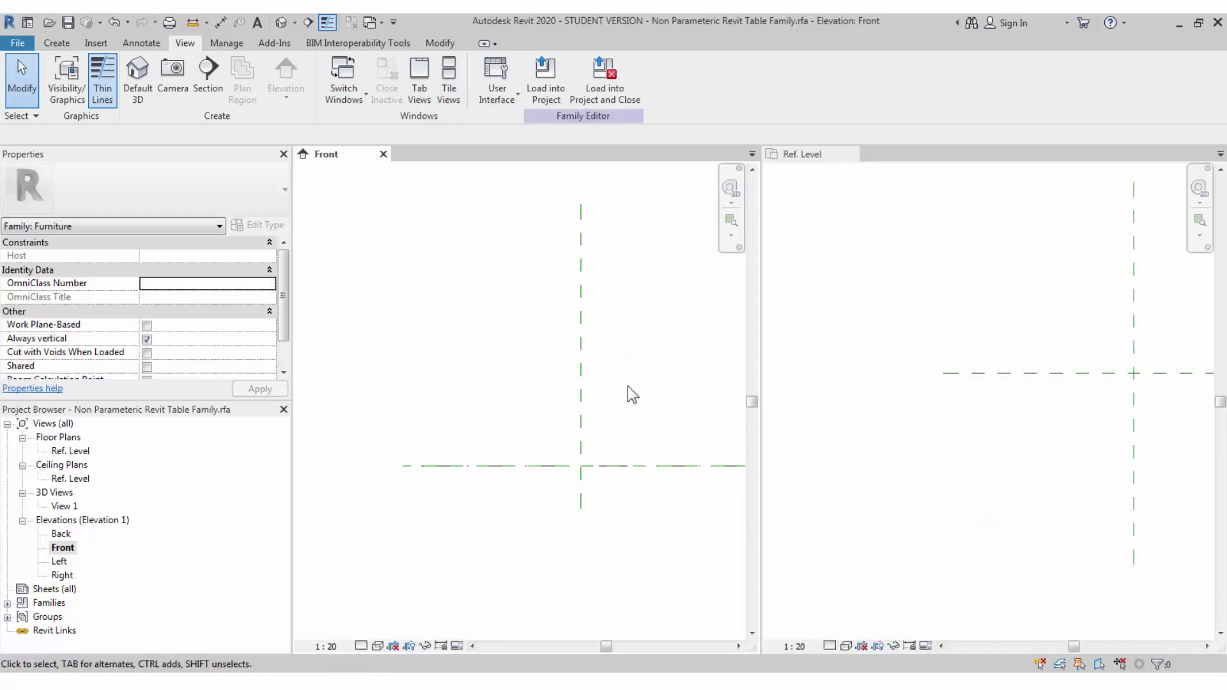
middle_click_drag(638, 387, 581, 379)
- Activate the Ref. Level plan and retile the views so the plan comes before the Front elevation
left_click(814, 348)
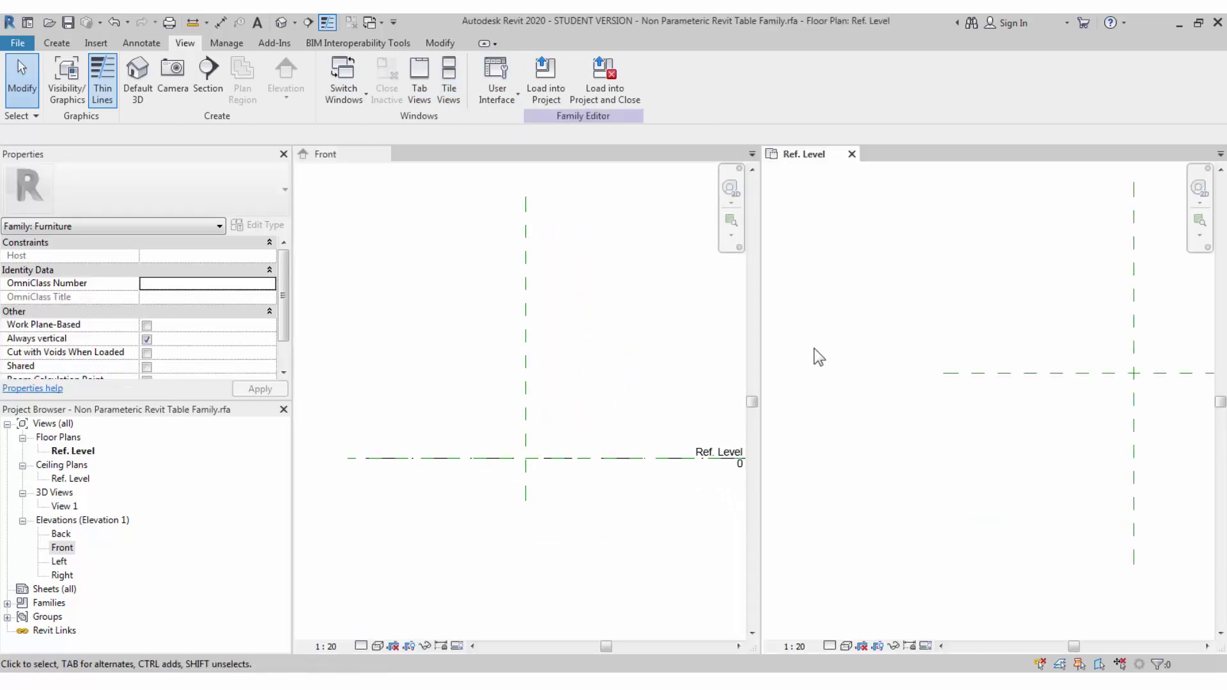
left_click(449, 83)
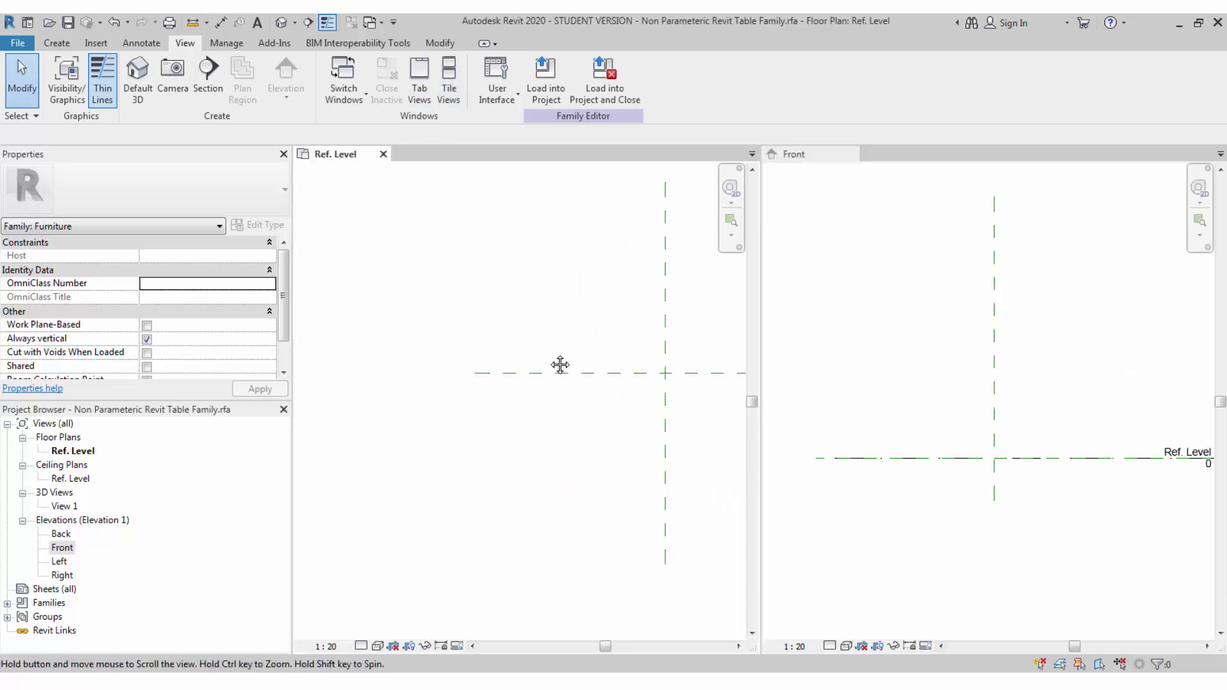
middle_click_drag(555, 361, 460, 350)
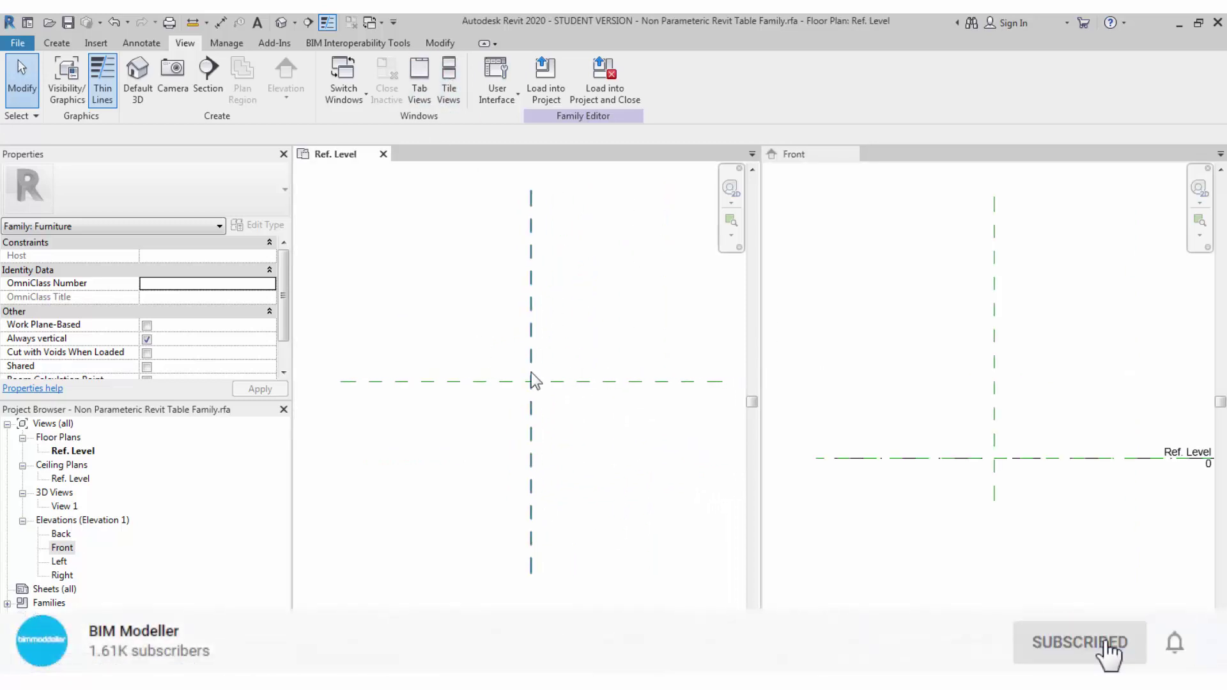
middle_click_drag(597, 362, 457, 373)
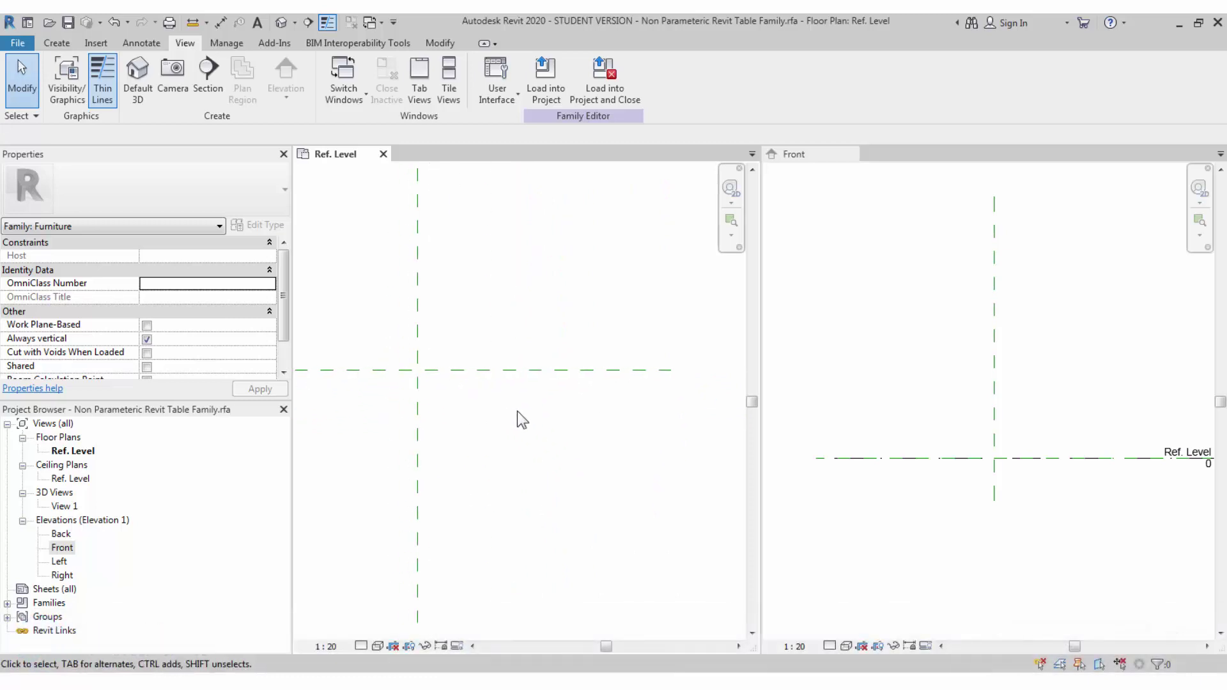
- Start an Extrusion and sketch a rectangle about 180 by 140 mm from the reference plane intersection in the Ref. Level plan
left_click(57, 42)
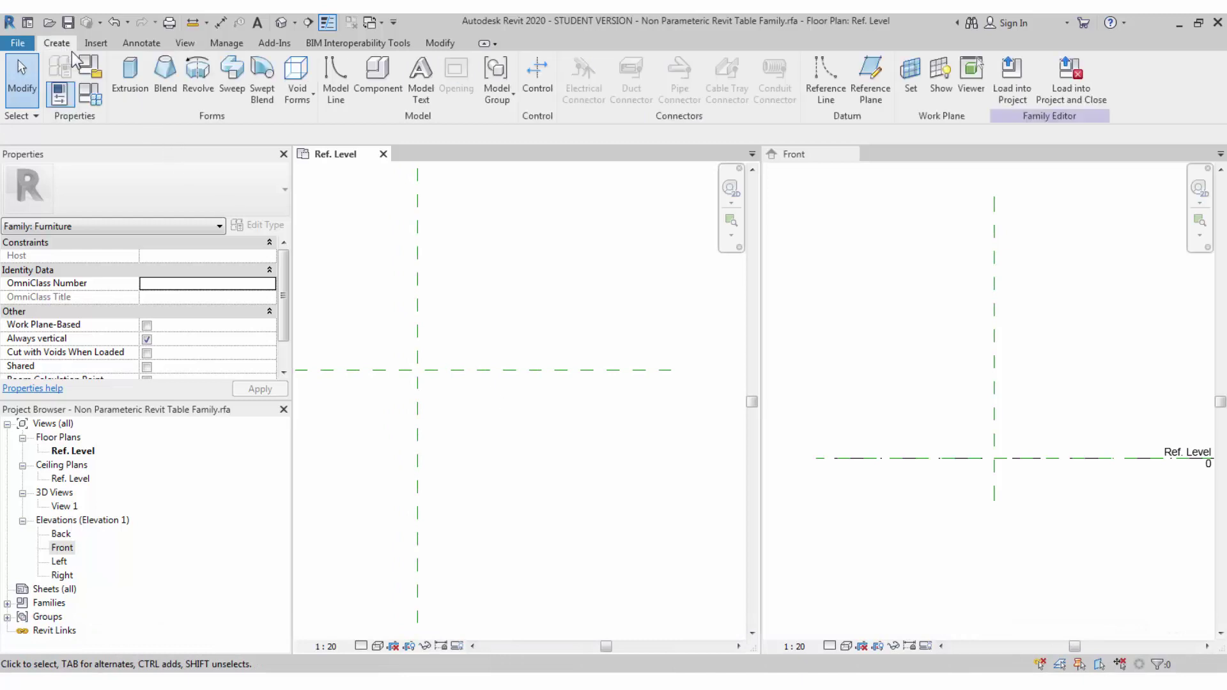
left_click(132, 82)
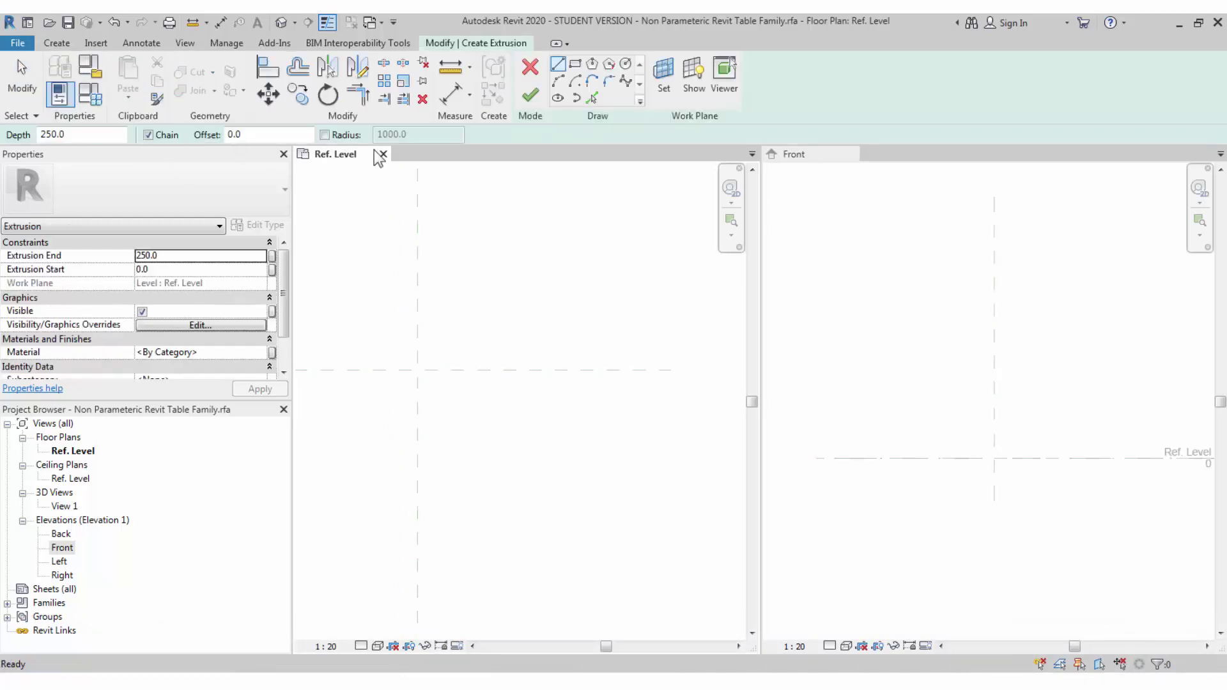
left_click(576, 66)
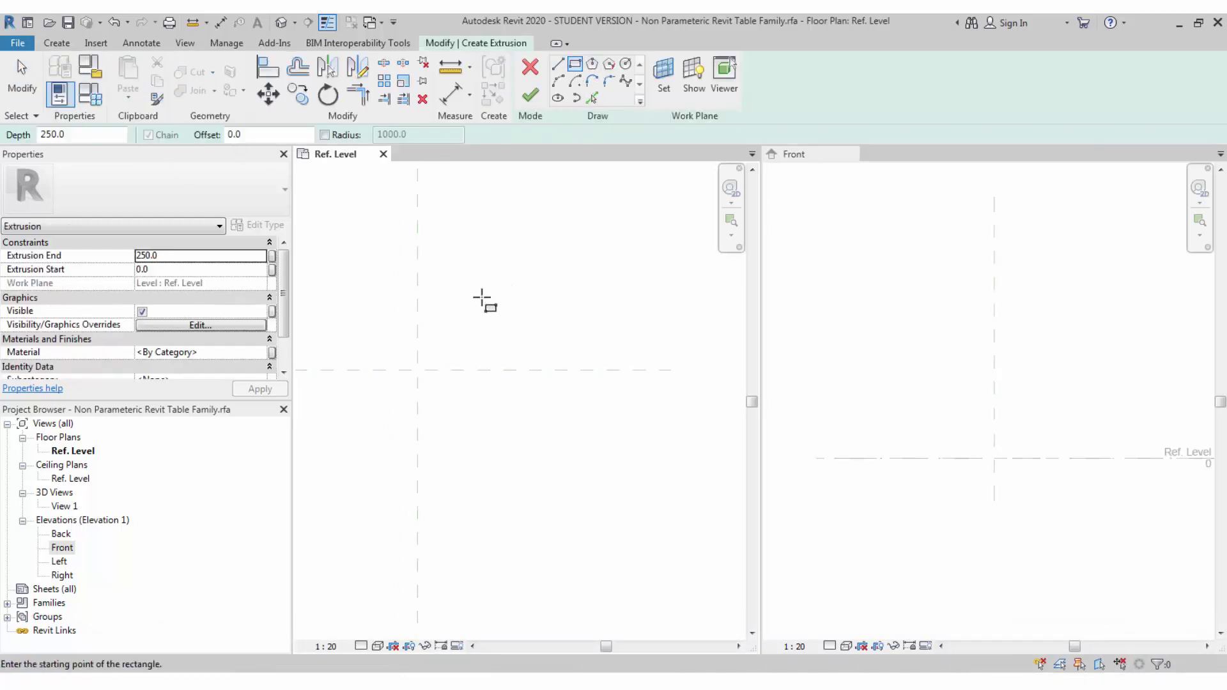
left_click(417, 370)
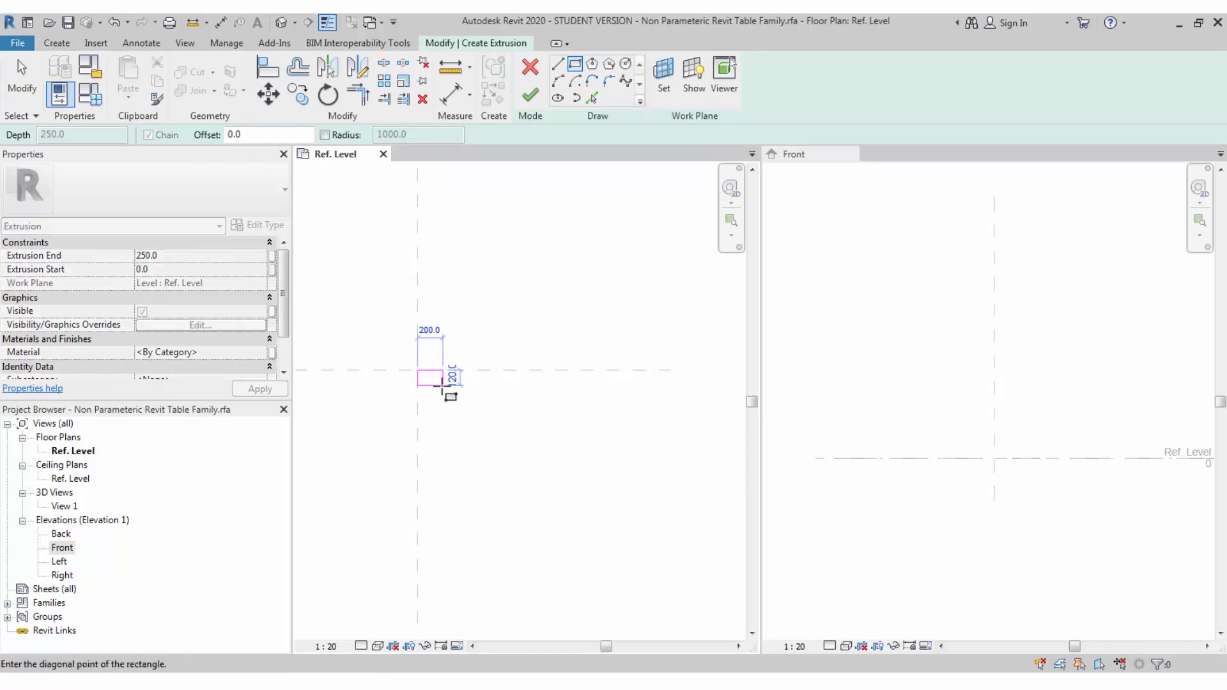
left_click(440, 388)
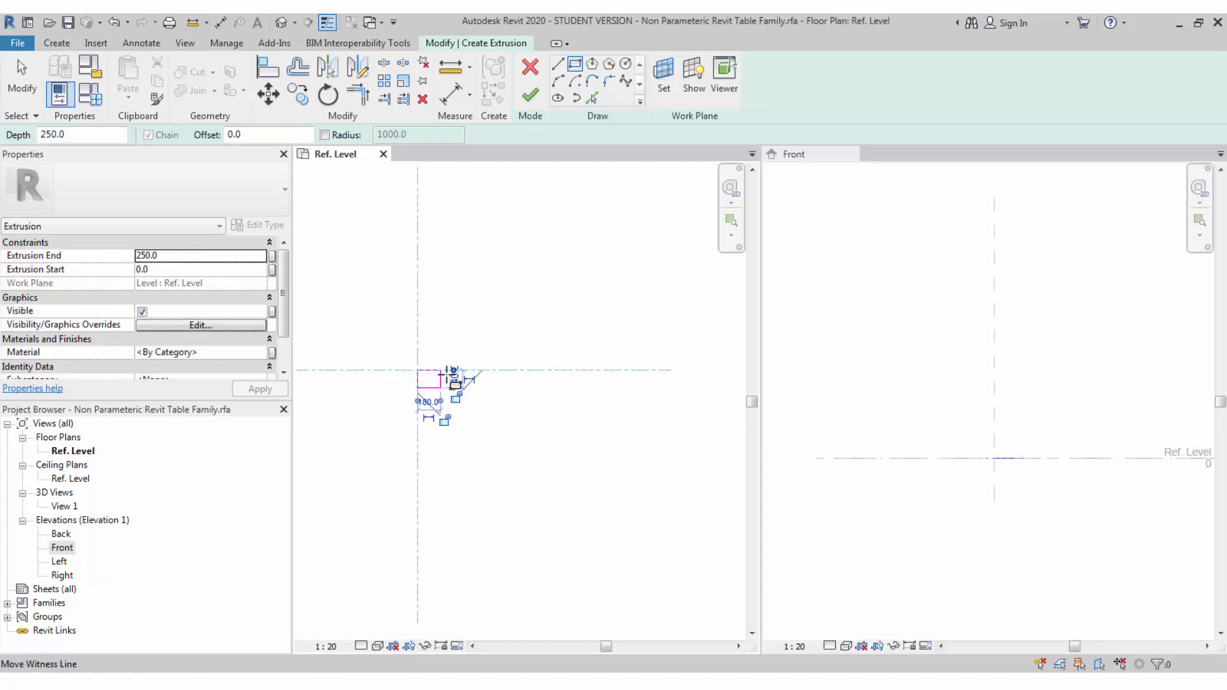
- Set the sketched rectangle's horizontal dimension to 150 mm
scroll(428, 406, "up", 4)
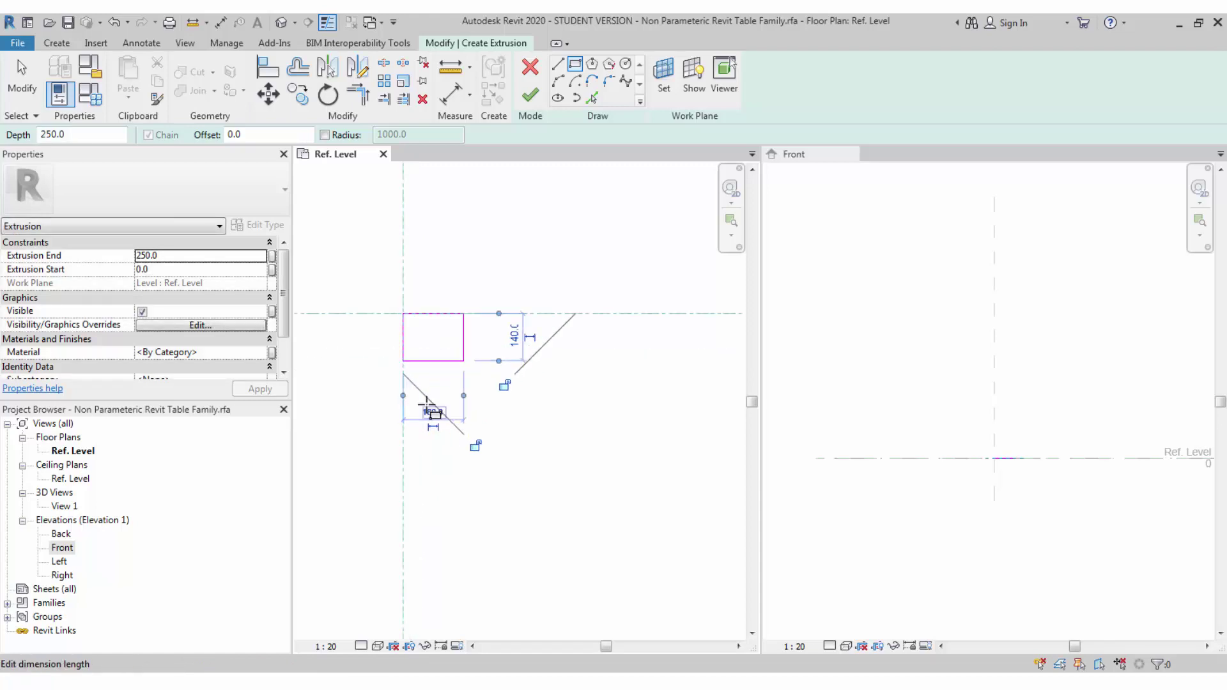
left_click(434, 413)
type("15")
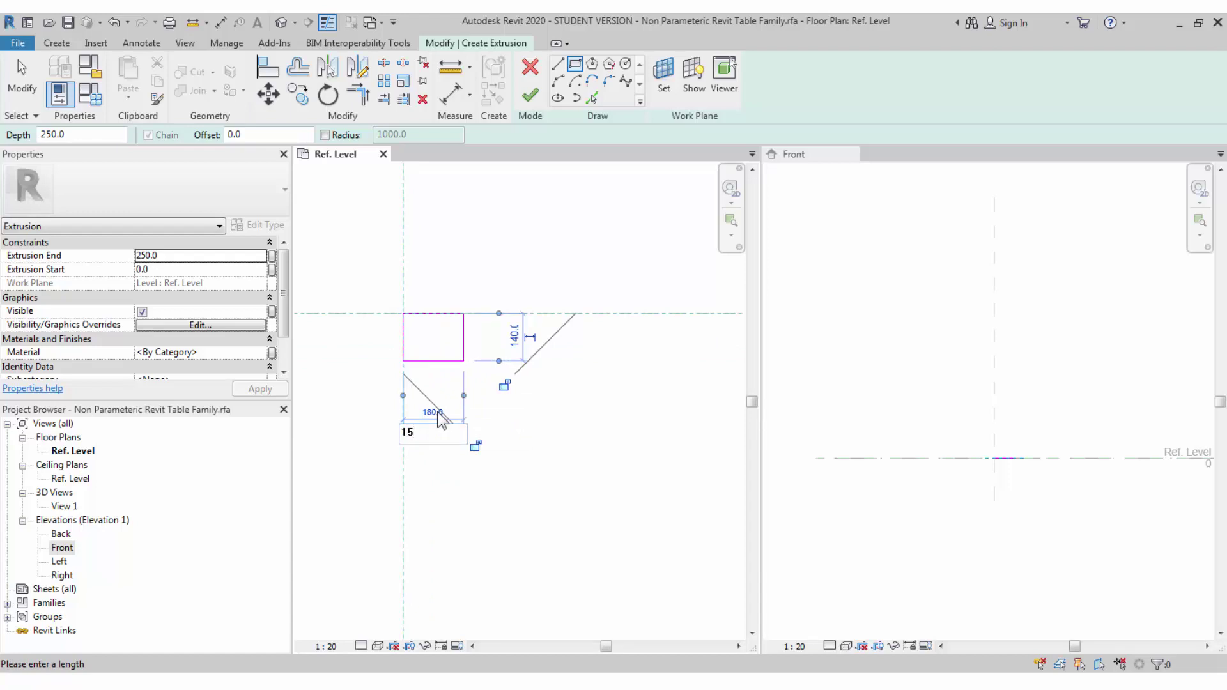
type("0")
key("Return")
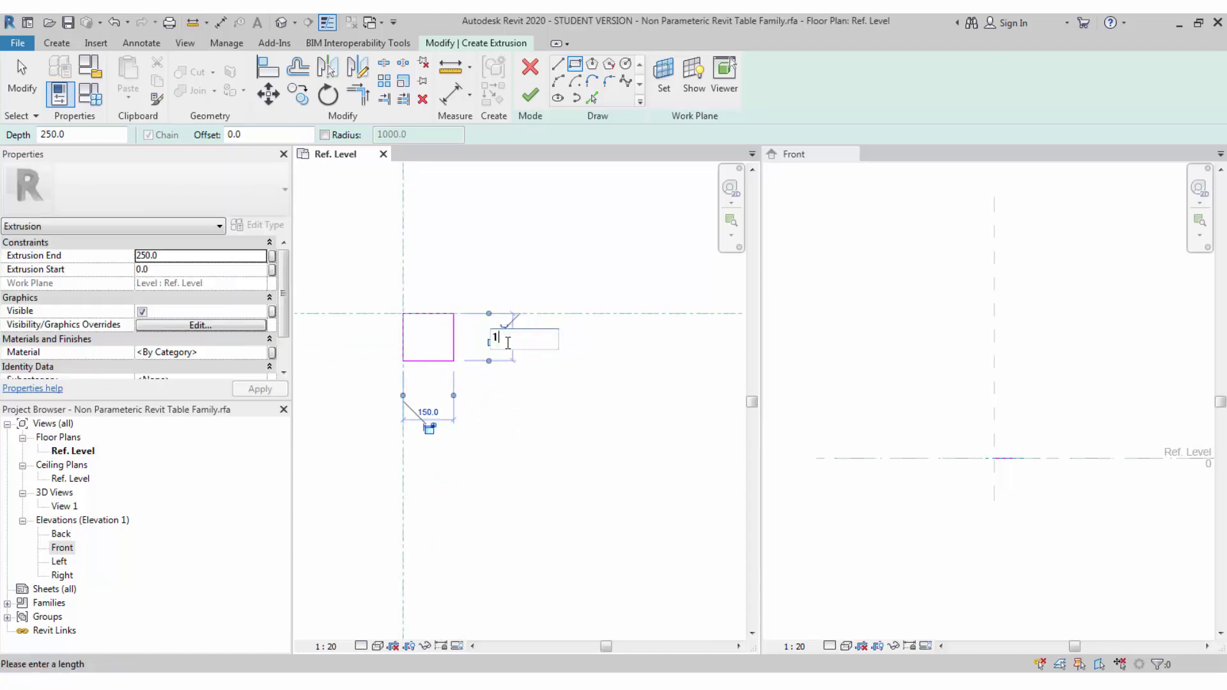
- Set the sketched rectangle's vertical dimension to 150 mm by repositioning its lower edge
key("Return")
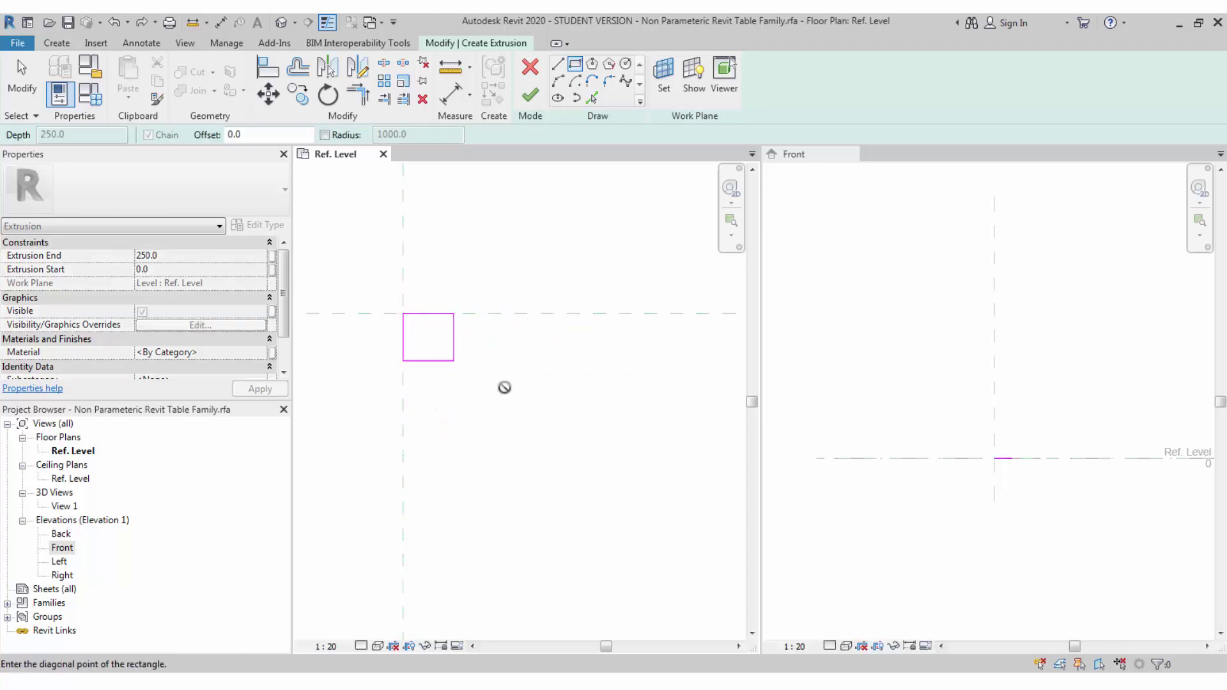
left_click(512, 388)
key("Escape")
key("Escape")
left_click(449, 362)
left_click(374, 334)
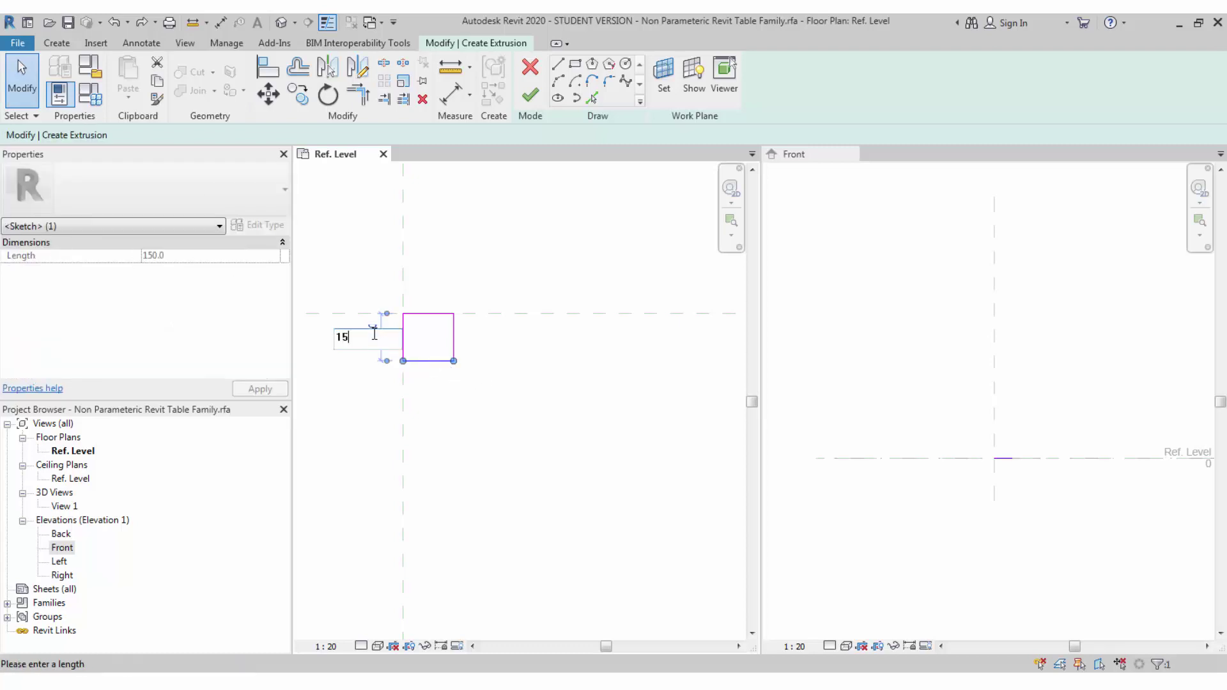
key("Return")
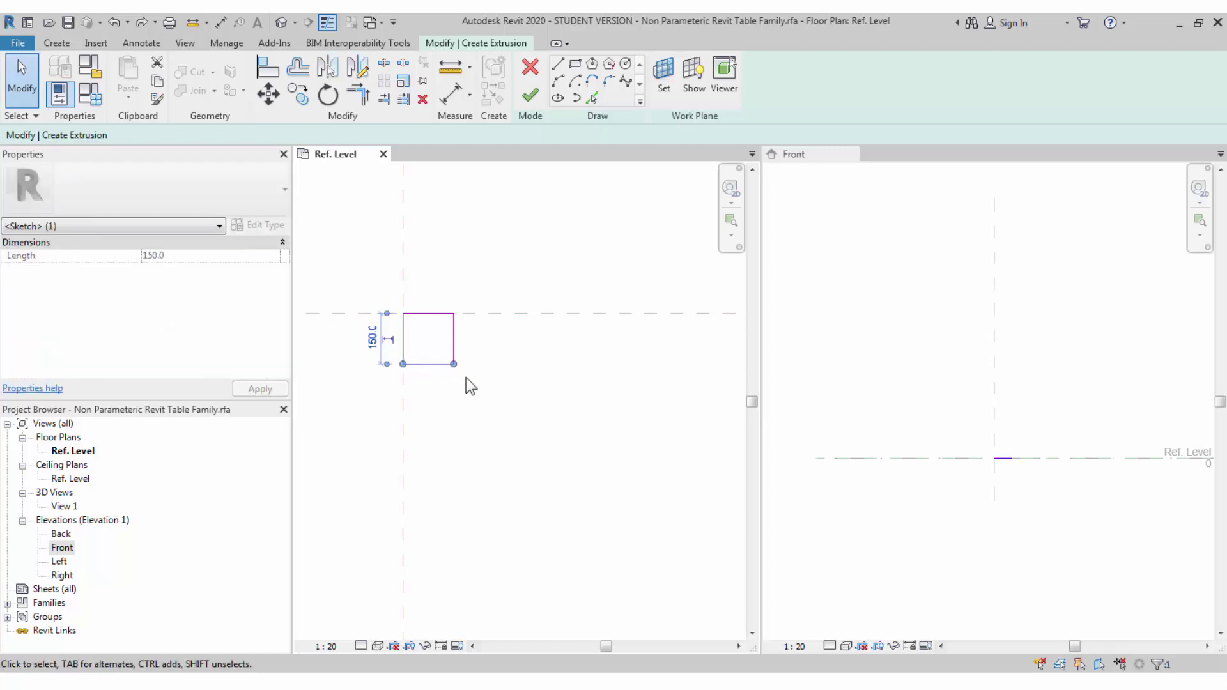
- Copy the 150 mm leg square 3000 mm to the right along the horizontal reference plane
left_click(466, 378)
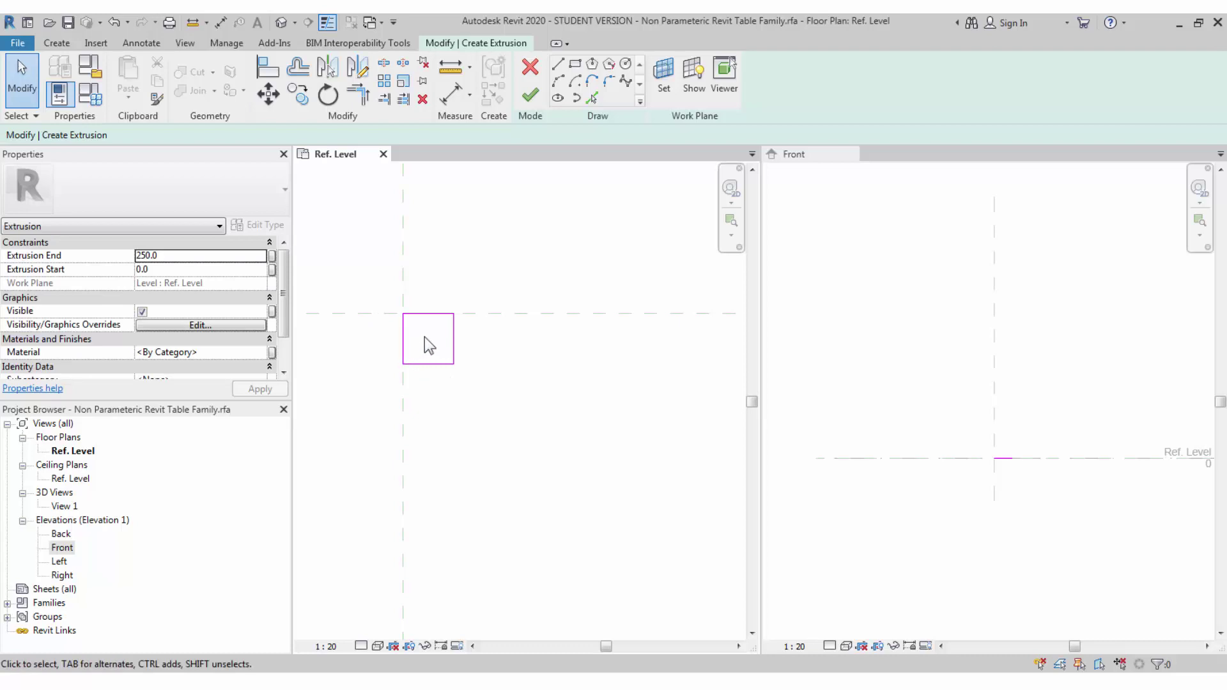
middle_click_drag(468, 352, 449, 331)
left_click_drag(395, 289, 467, 346)
middle_click_drag(466, 346, 450, 348)
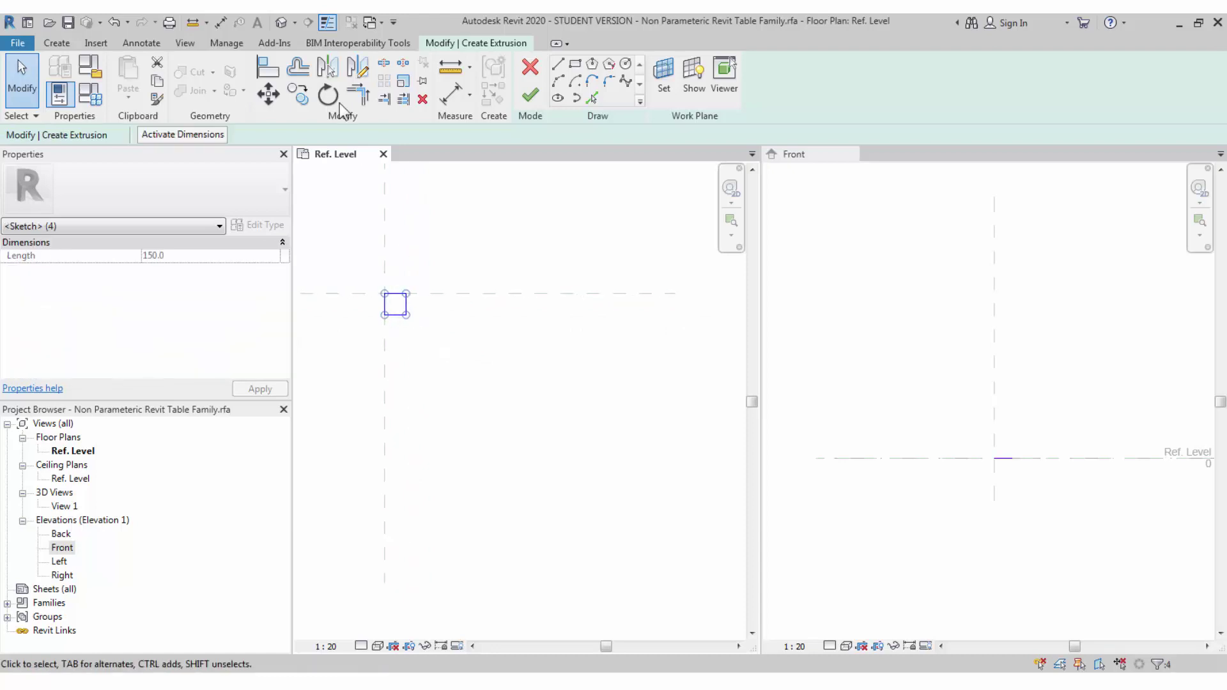
left_click(302, 98)
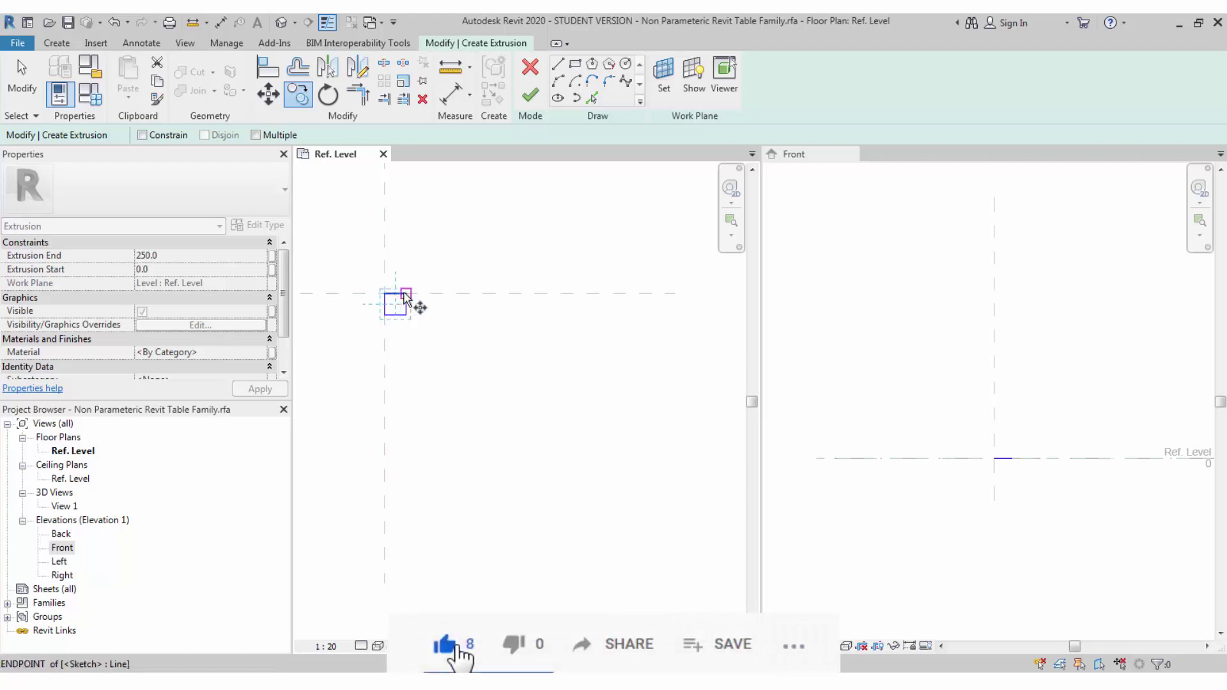
left_click(406, 293)
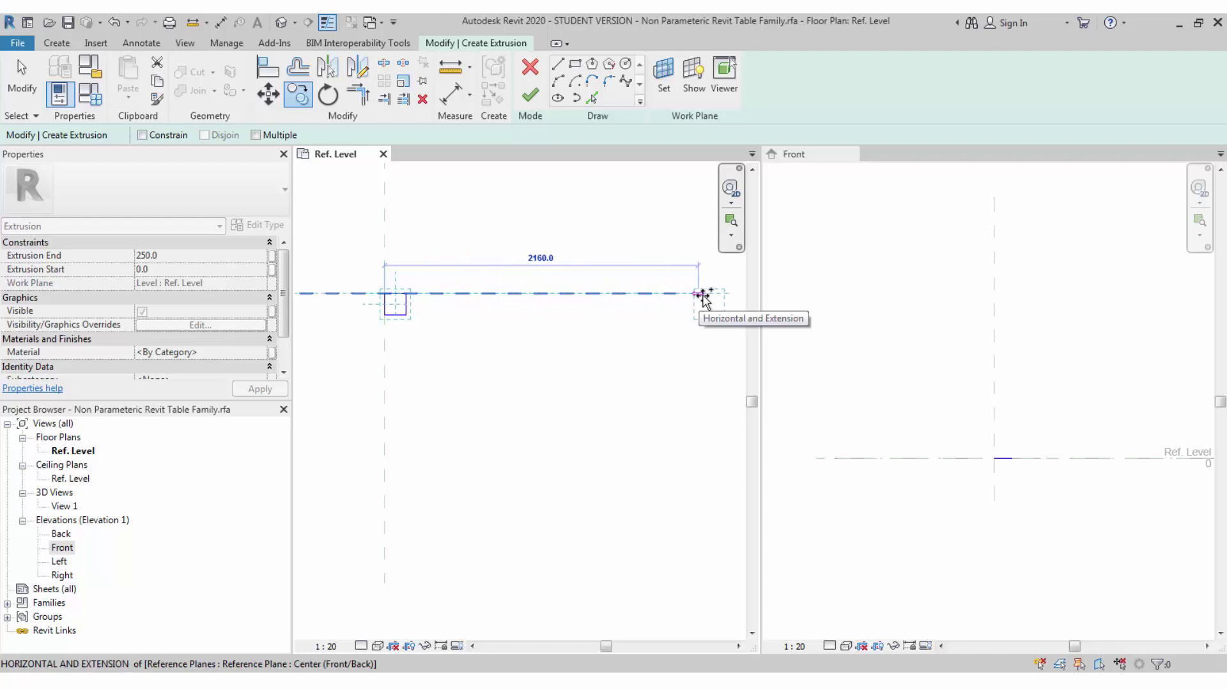
scroll(690, 306, "down", 2)
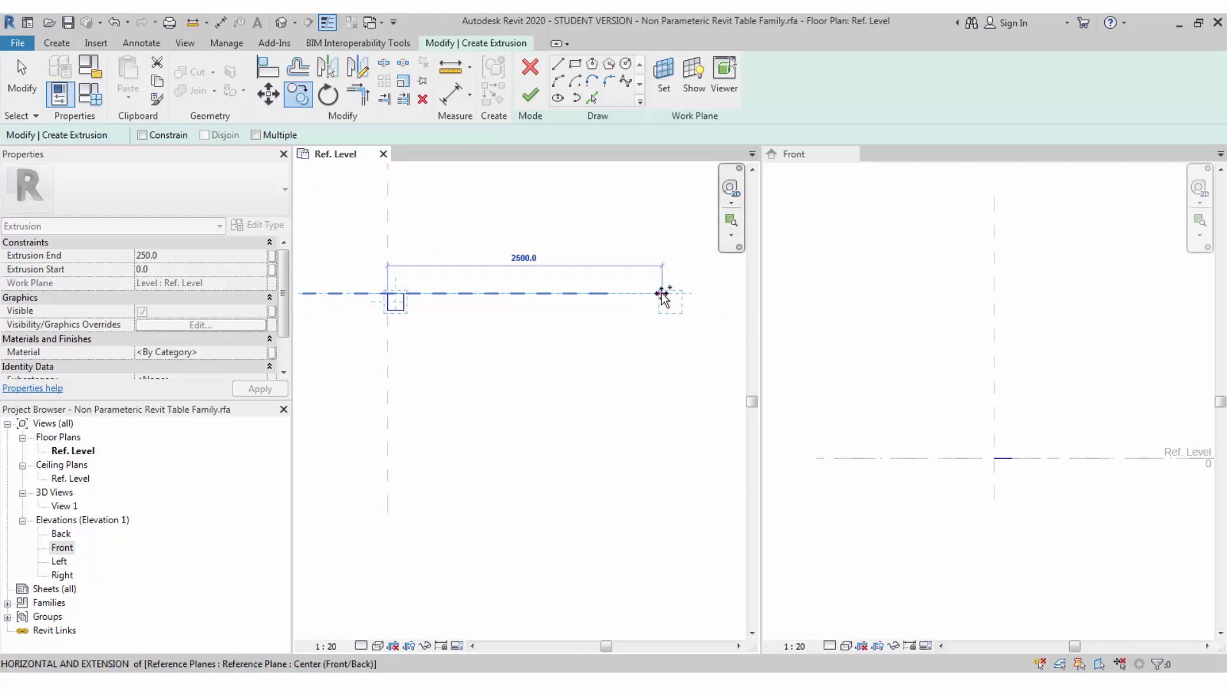
type("3")
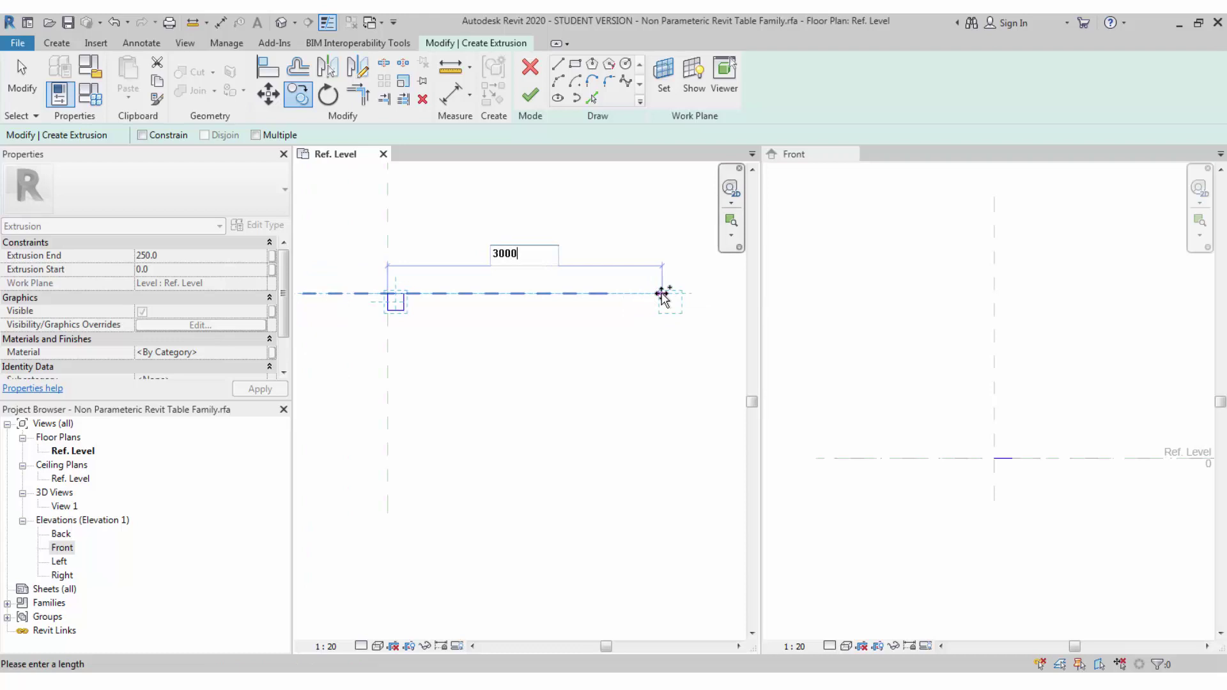
type("000")
key("Return")
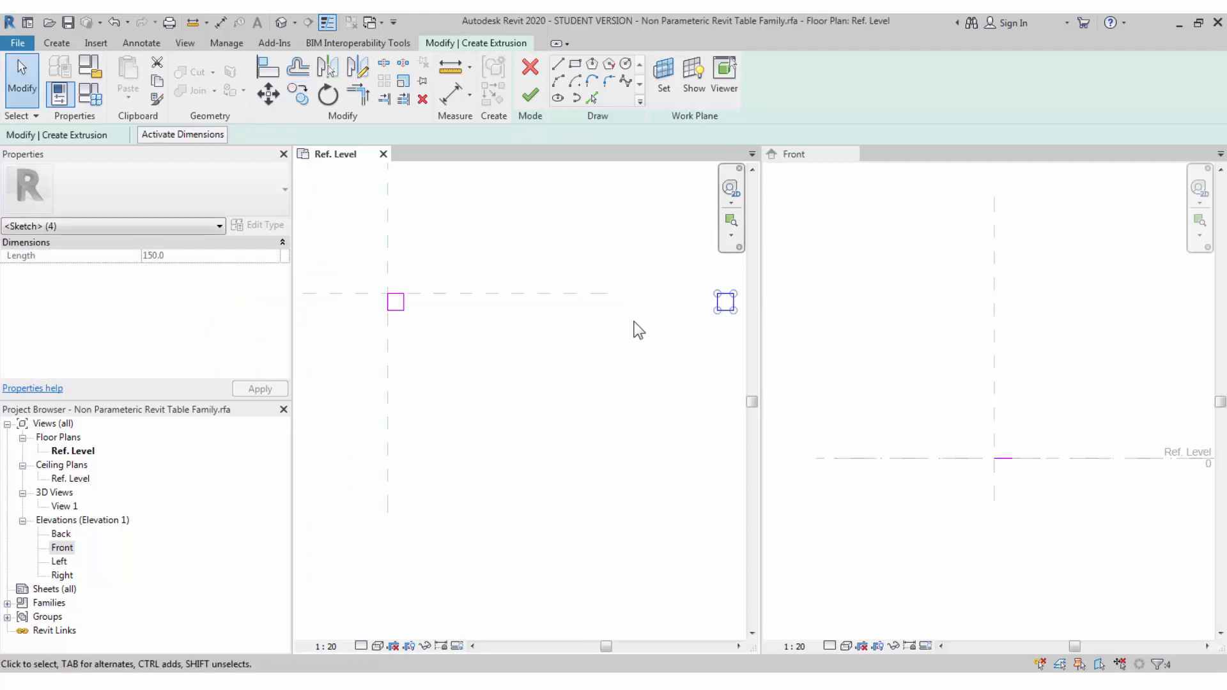
- Check the overall distance between the outer edges of the two leg squares with a temporary aligned dimension
key("Escape")
key("d")
key("i")
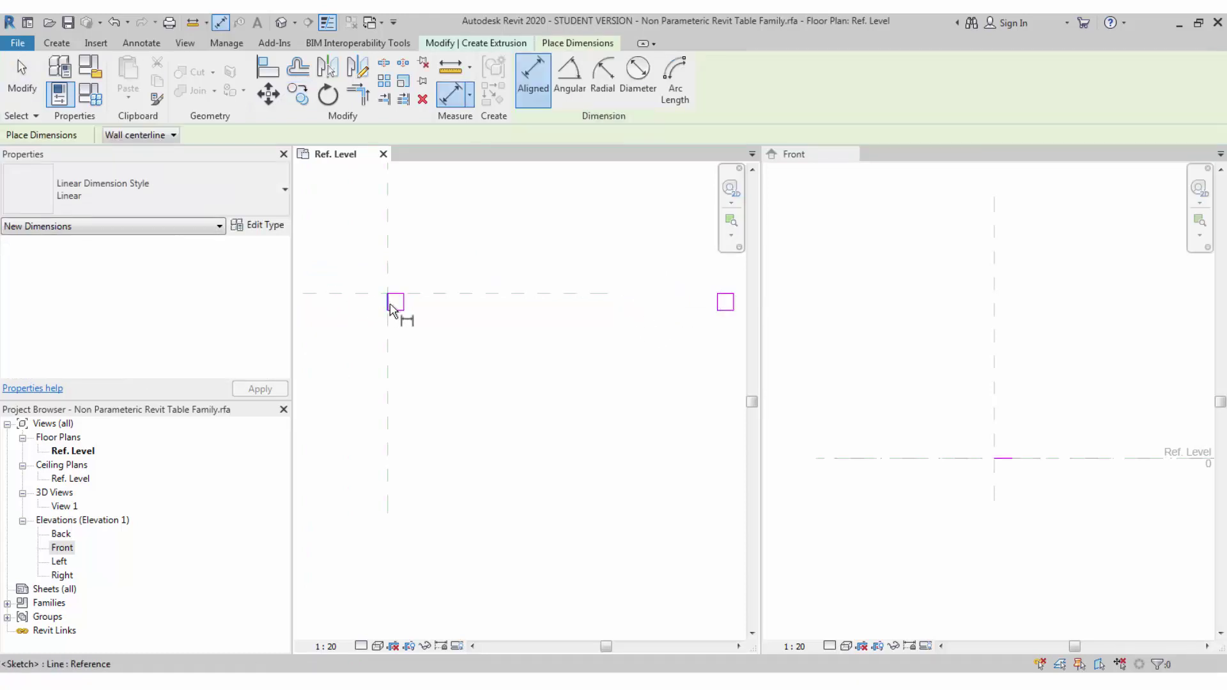
left_click(391, 307)
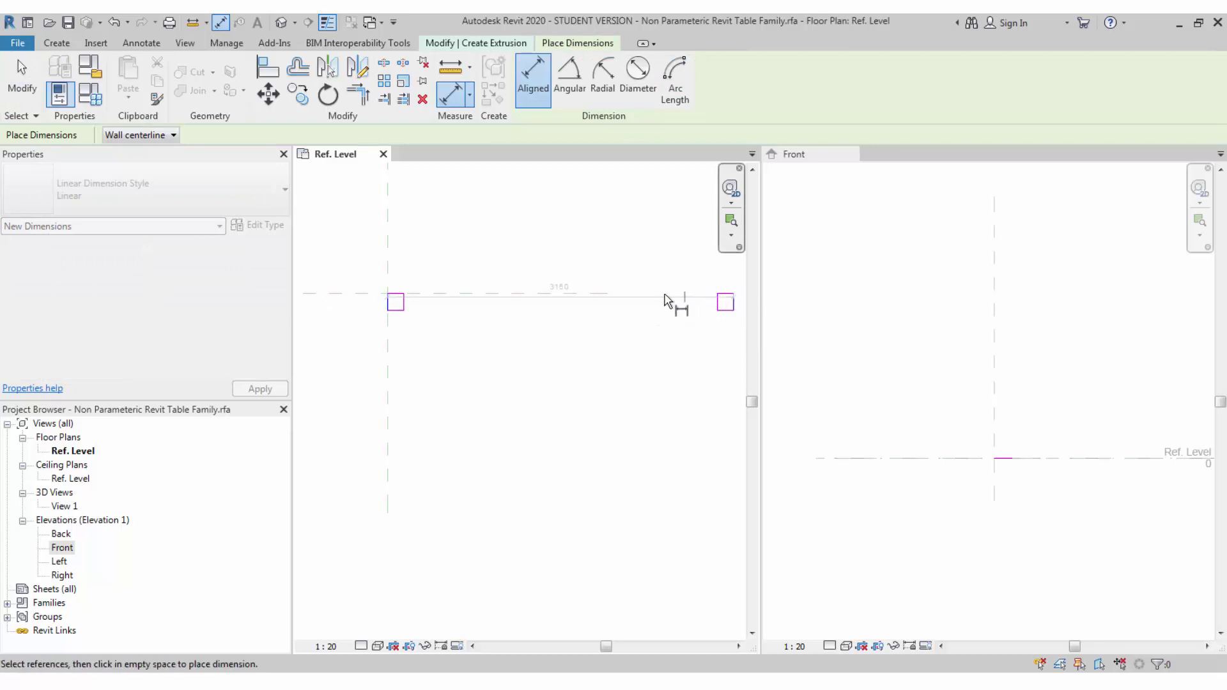
scroll(585, 286, "up", 3)
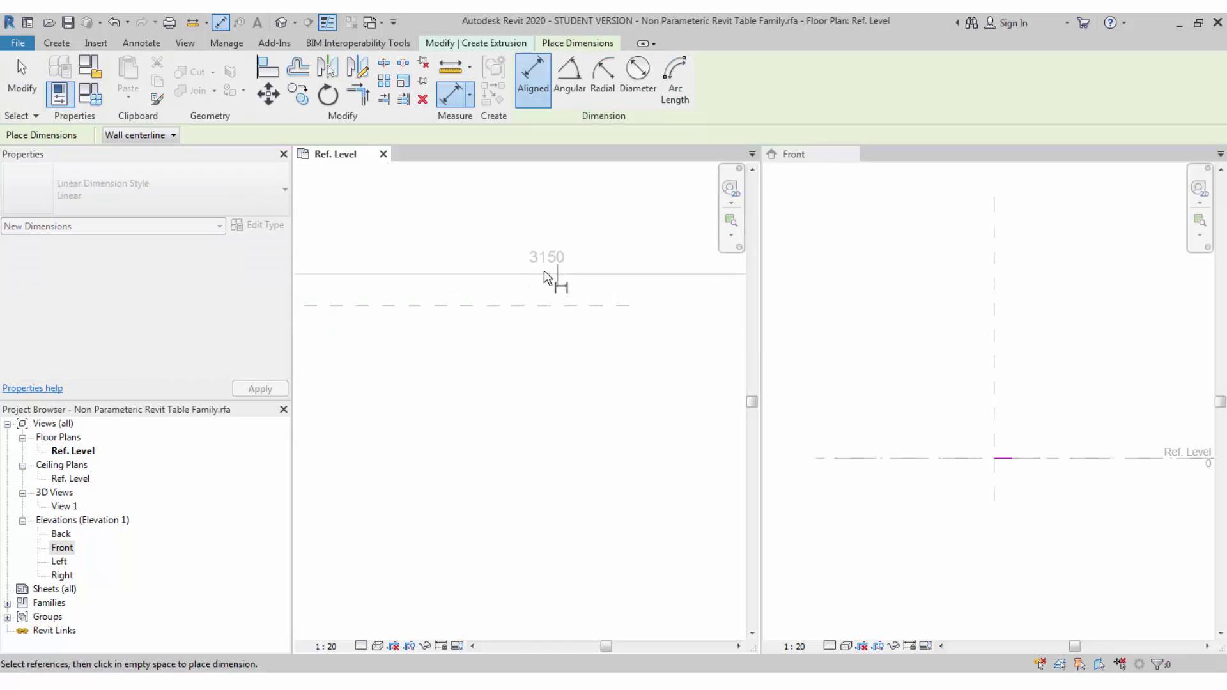
scroll(544, 276, "down", 3)
key("Escape")
key("Escape")
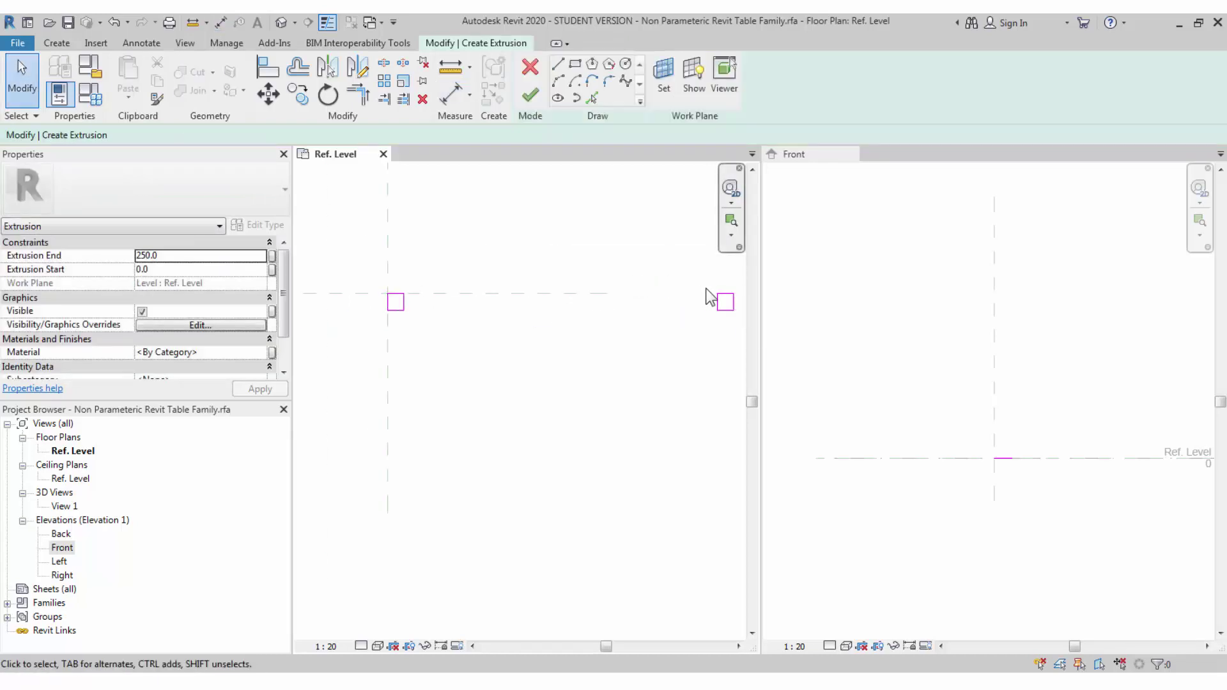
- Move the copied leg square 150 mm back toward the original square
left_click_drag(710, 288, 742, 324)
key("m")
key("v")
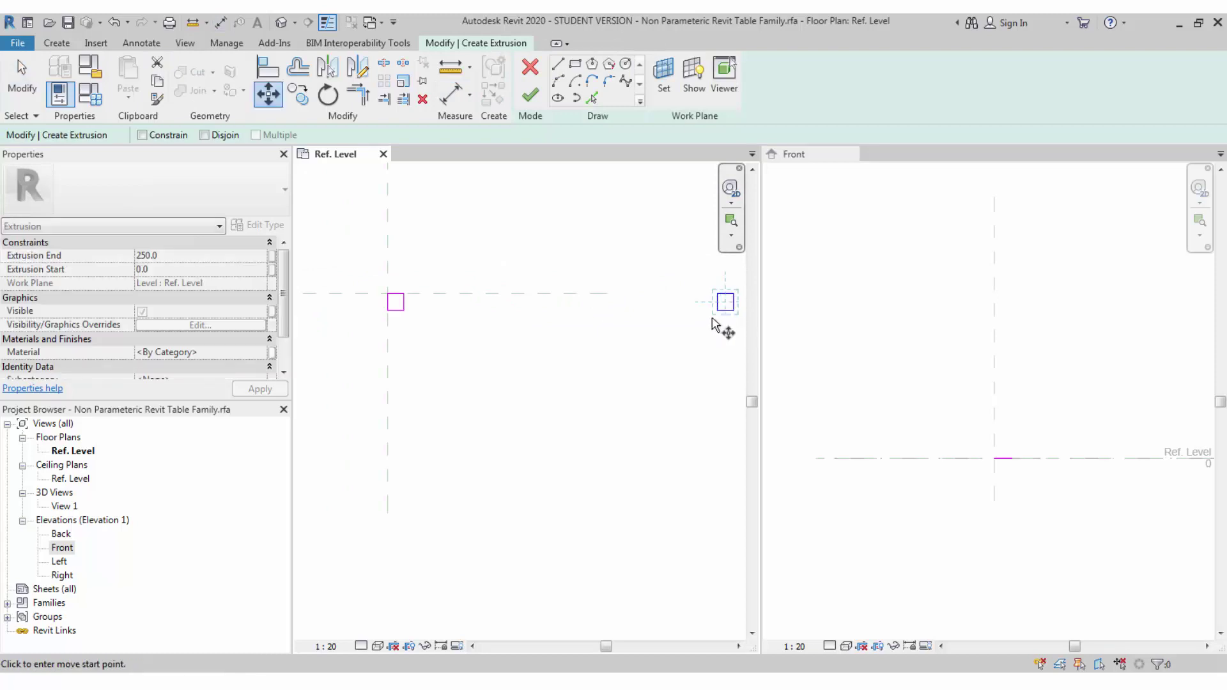
left_click(729, 324)
type("150")
key("Return")
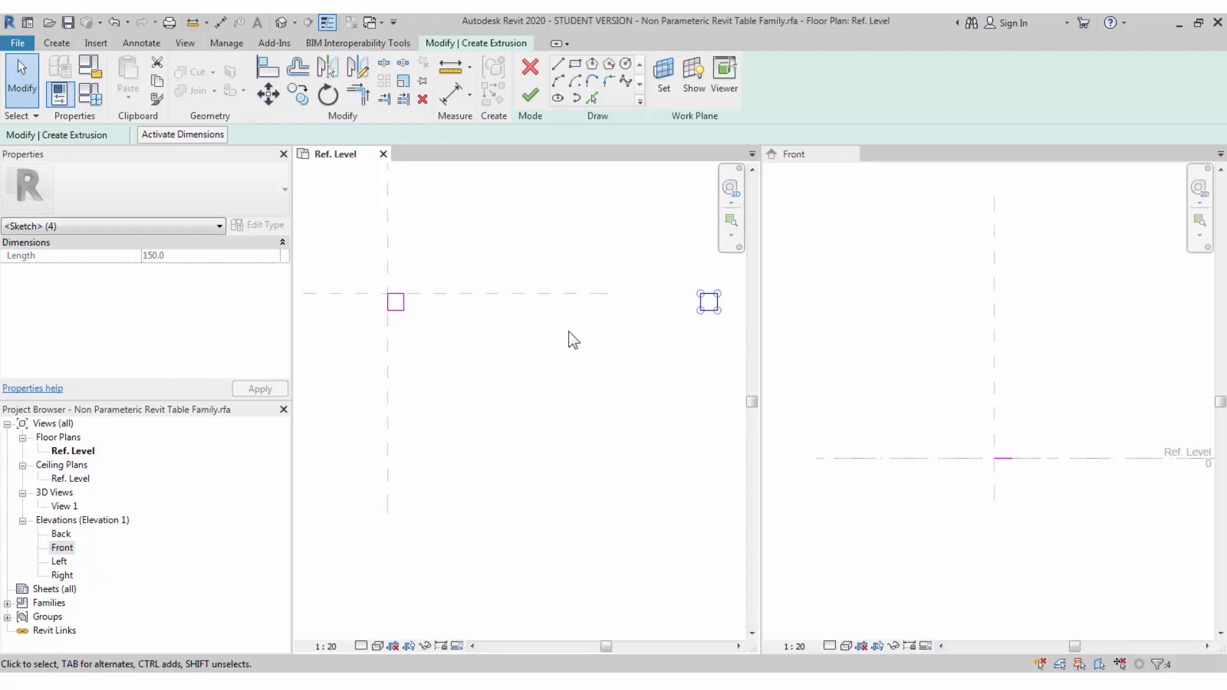
left_click(569, 332)
- Copy both leg squares straight down along the vertical reference plane by the distance =1000-150
scroll(440, 301, "down", 2)
left_click_drag(368, 269, 692, 332)
key("c")
key("o")
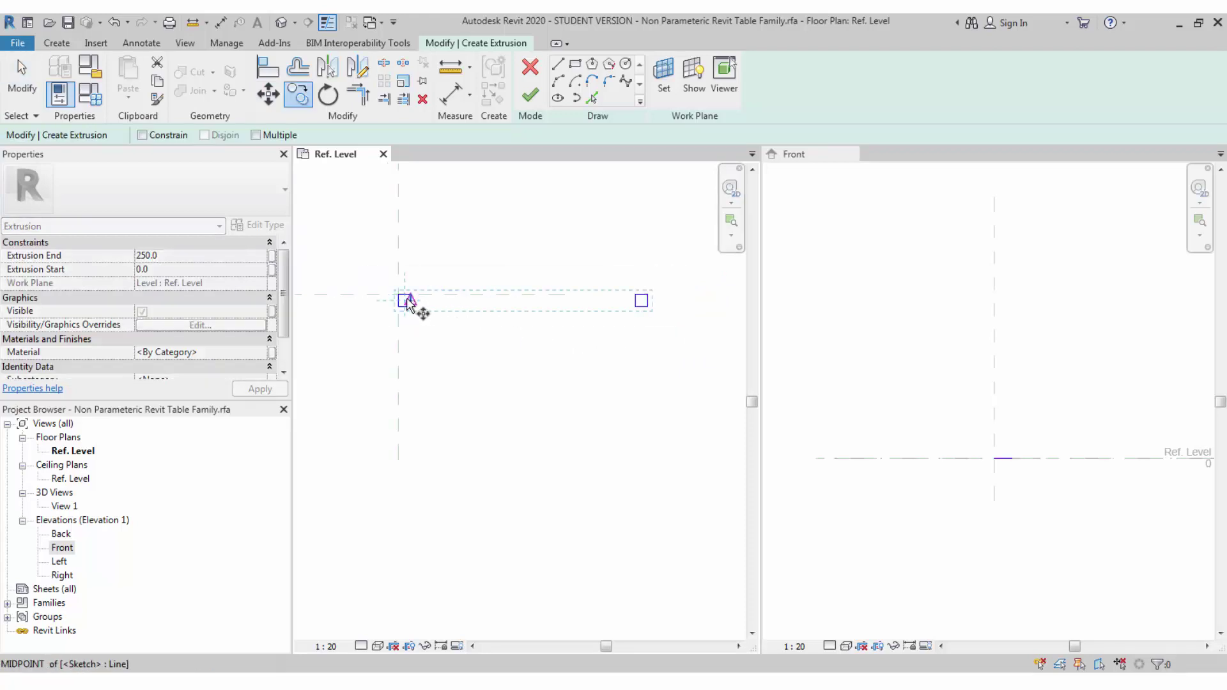
left_click(399, 297)
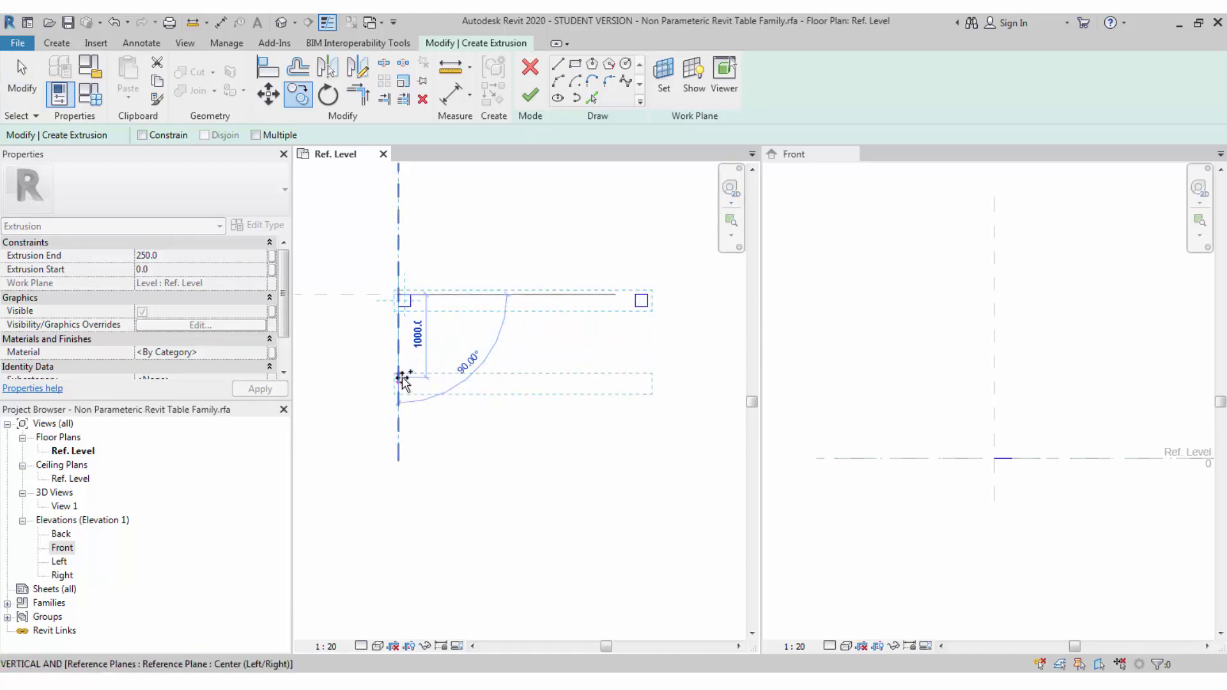
type("1000-")
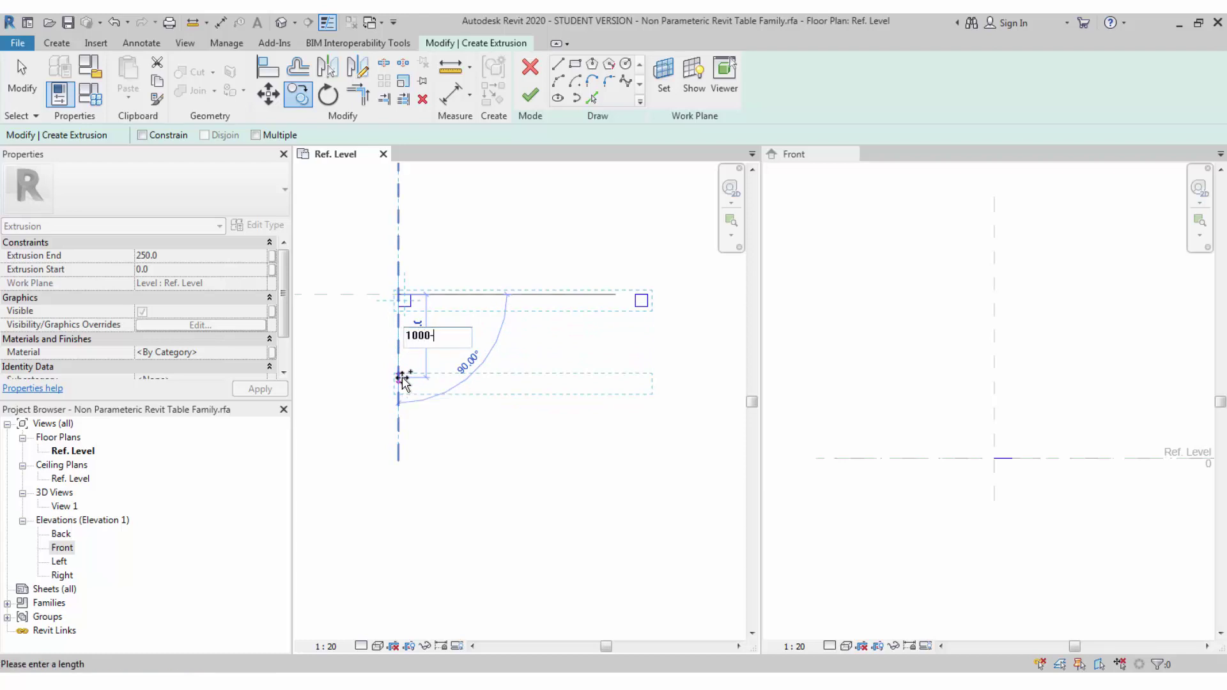
type("150")
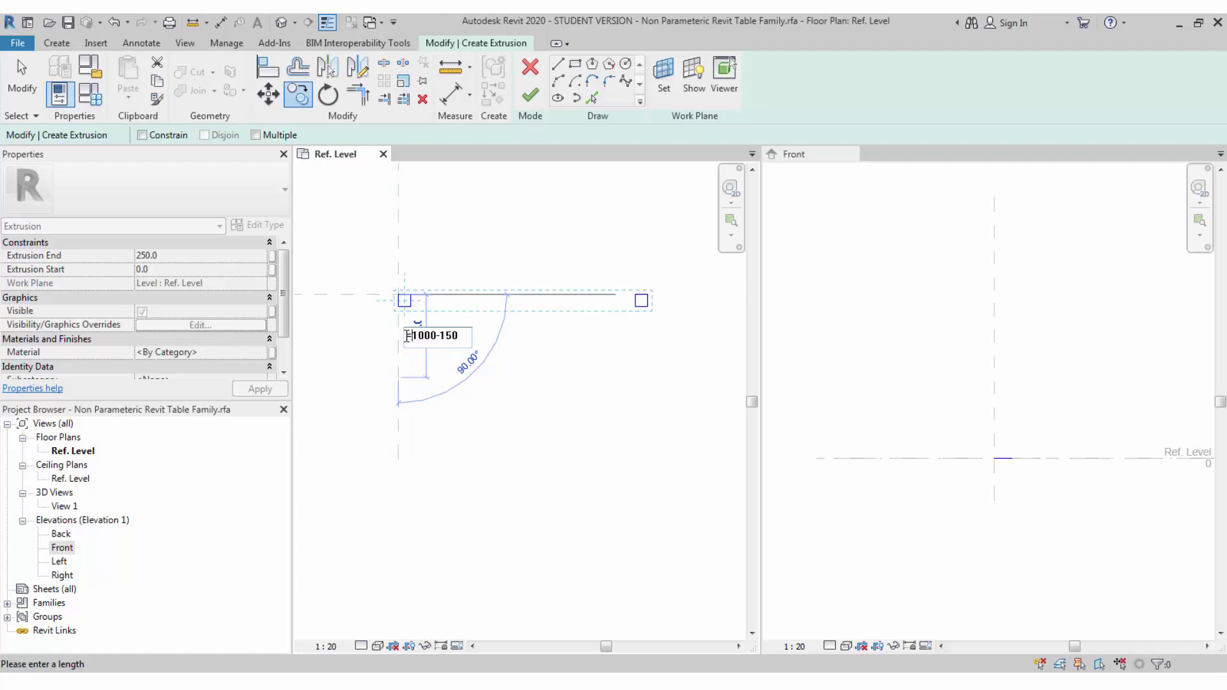
key("Return")
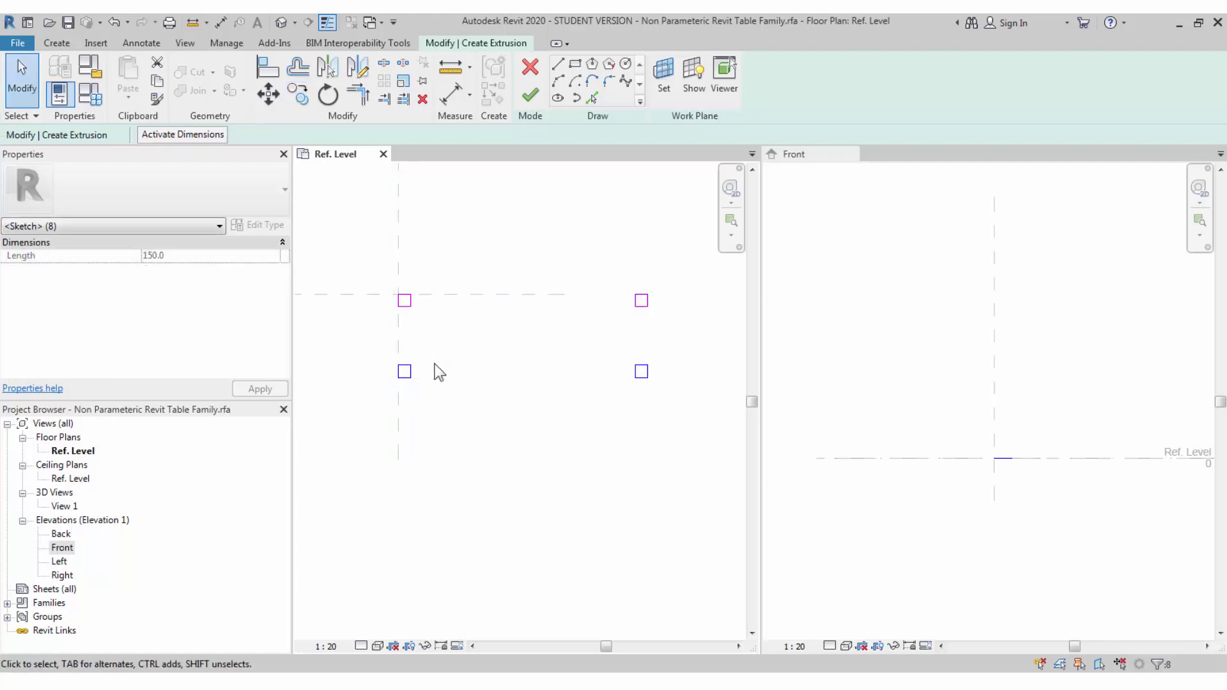
- Check the overall depth across the outer edges of the two left-hand leg squares with an aligned dimension
left_click(452, 95)
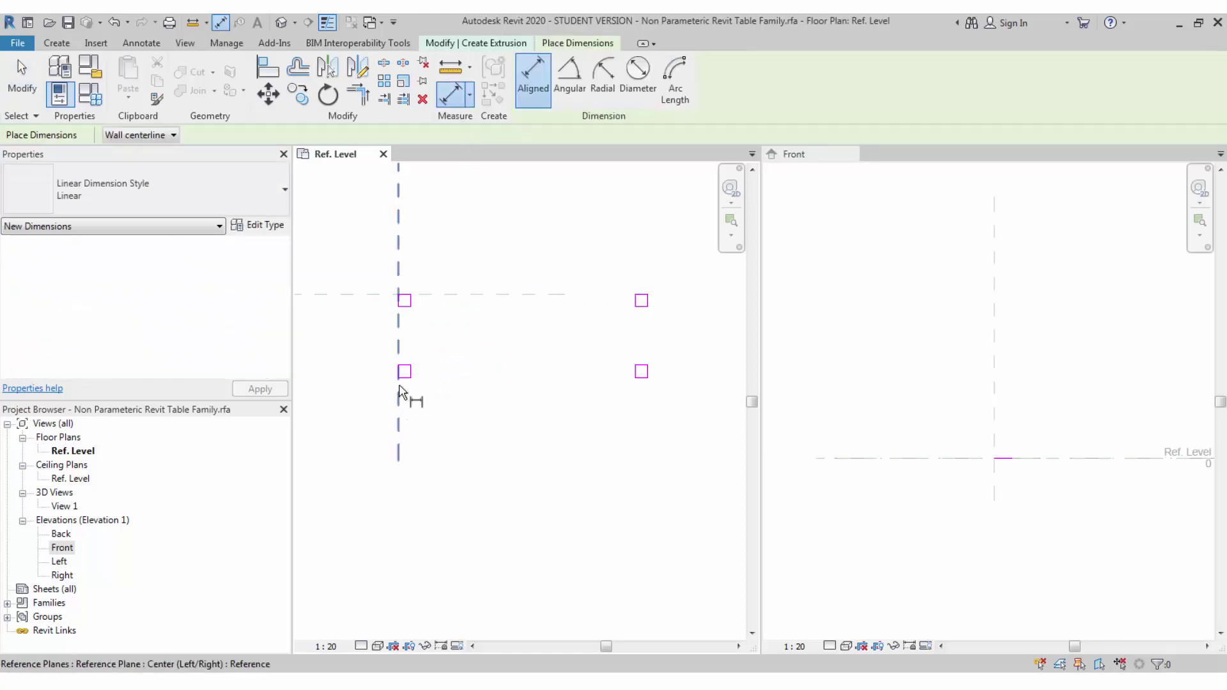
left_click(406, 295)
left_click(405, 376)
scroll(382, 353, "up", 2)
scroll(378, 353, "down", 1)
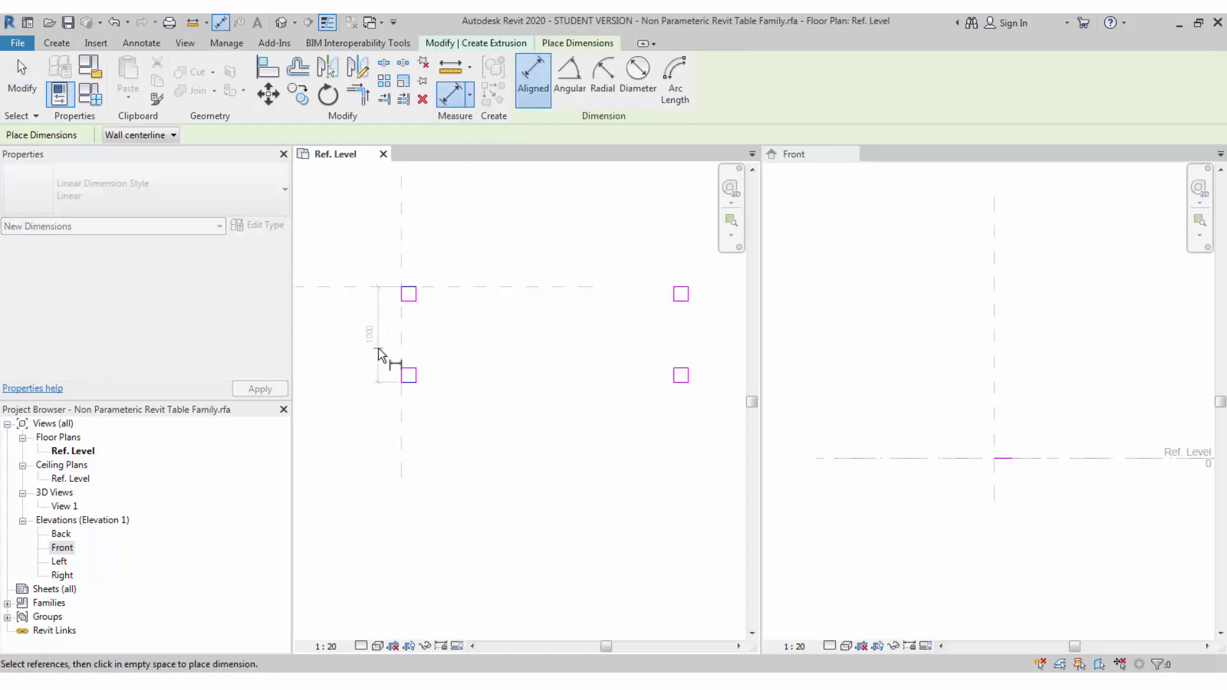
key("Escape")
key("Escape")
scroll(505, 365, "down", 1)
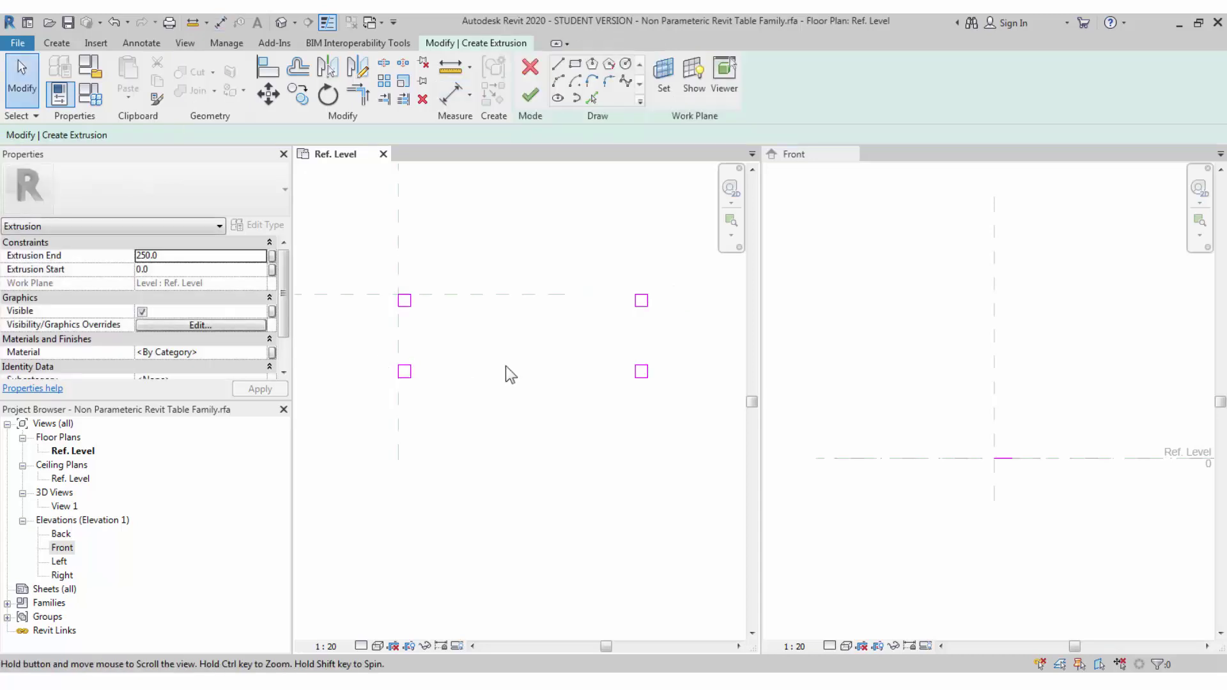
middle_click_drag(520, 364, 505, 365)
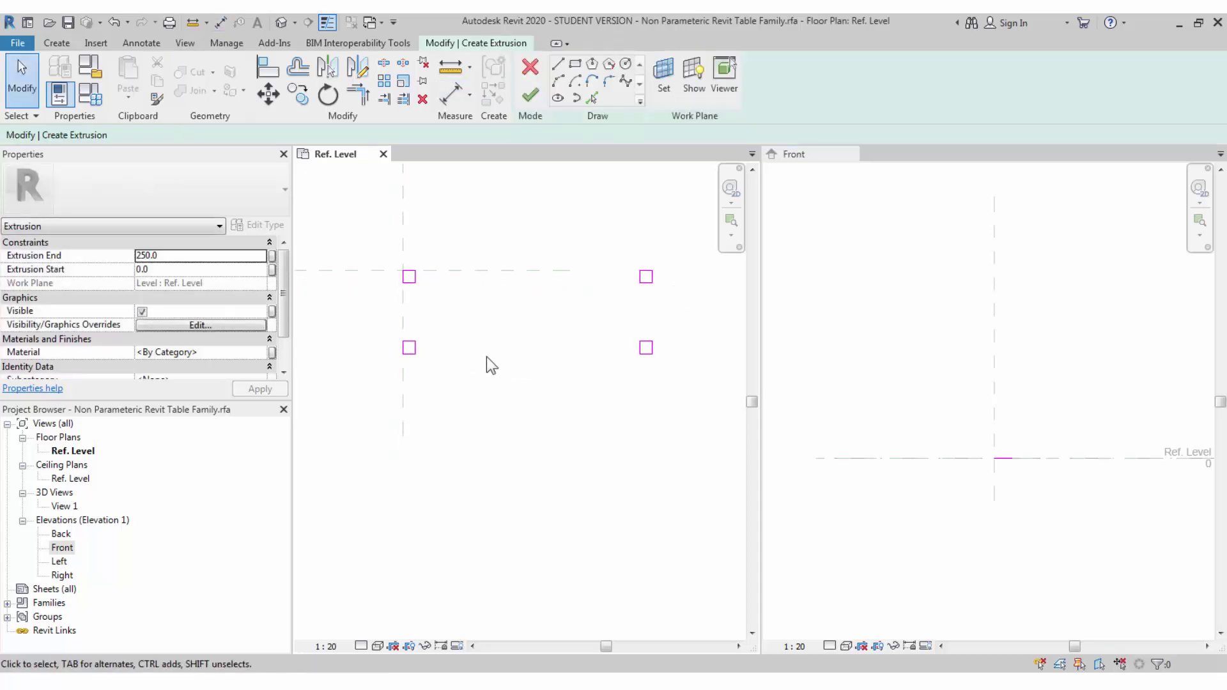
- Finish the four-leg extrusion sketch and activate the Front elevation
left_click(536, 99)
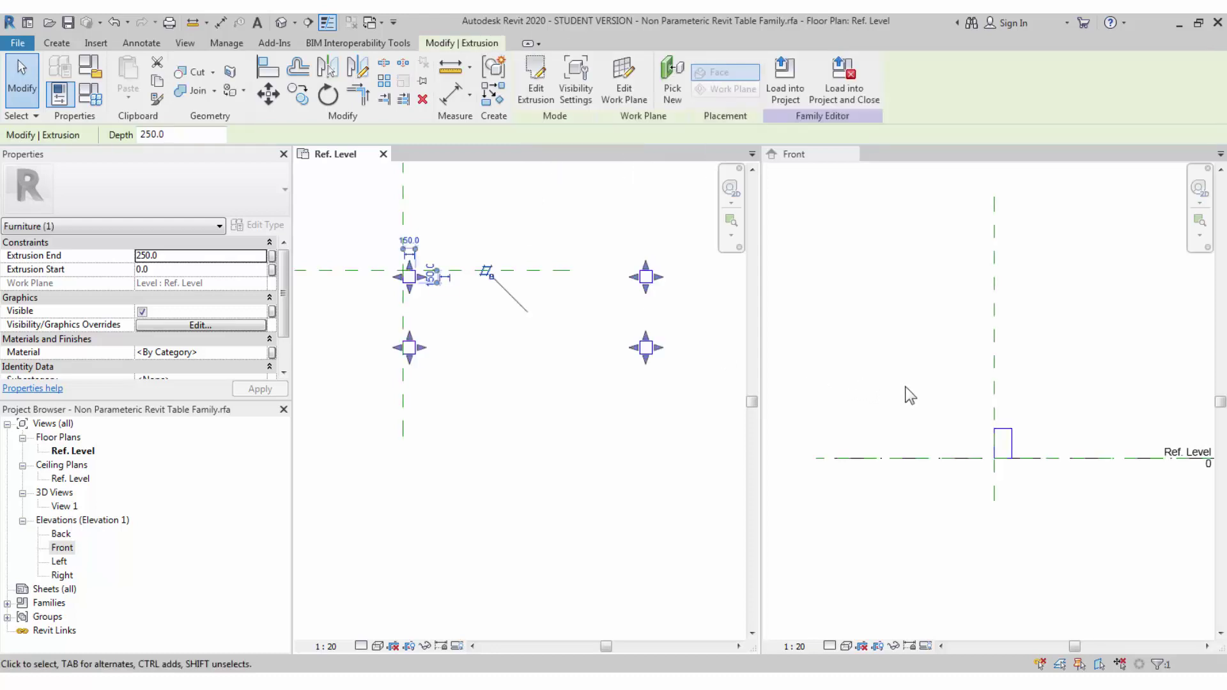
left_click(862, 374)
scroll(862, 374, "down", 2)
middle_click_drag(1109, 439, 1014, 435)
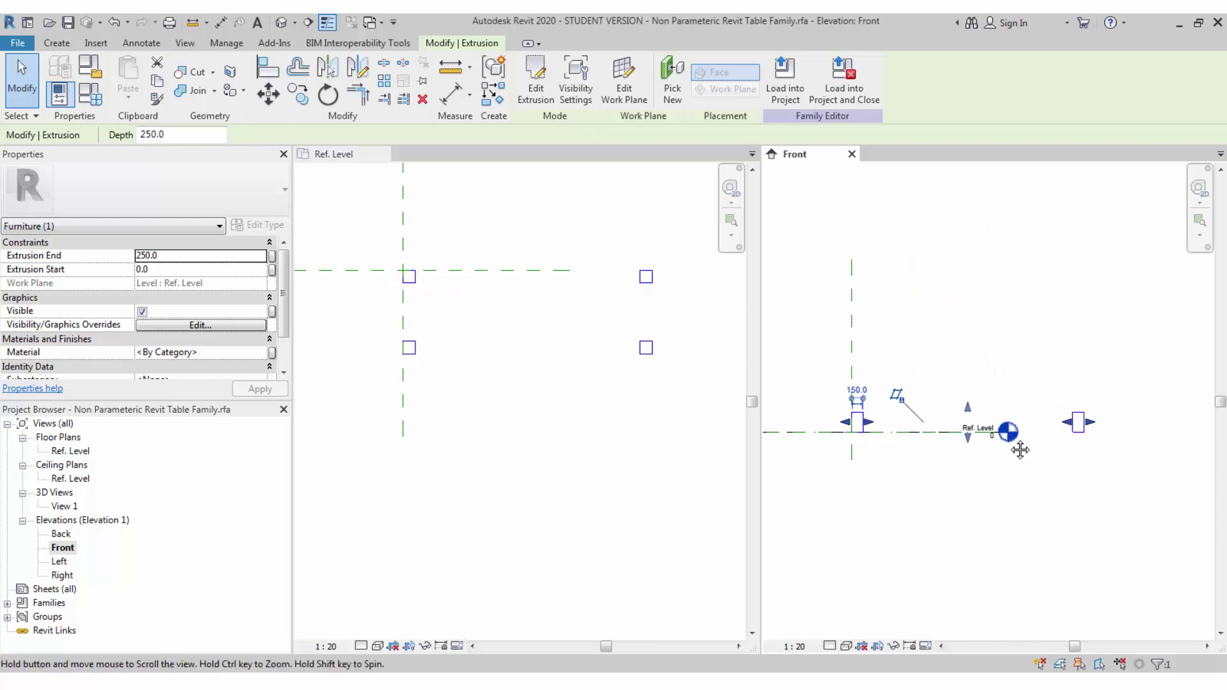
left_click(998, 467)
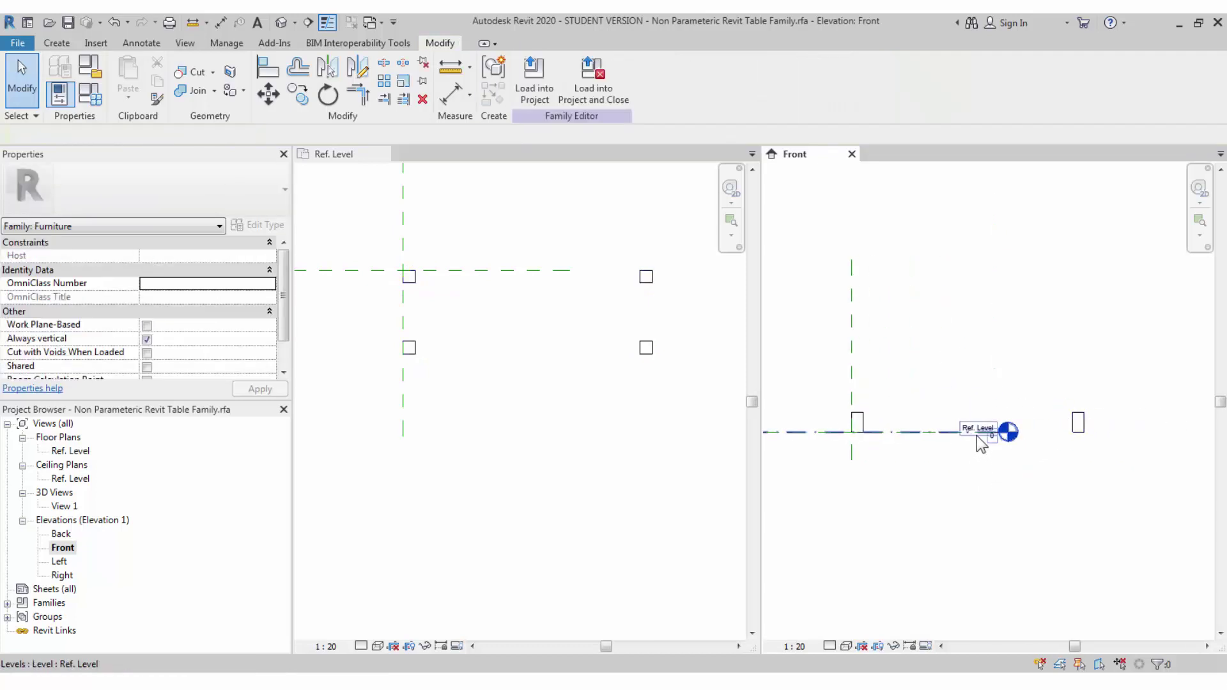
- Extend the head end of the Ref. Level line past the far leg in the Front elevation
left_click(1004, 438)
left_click_drag(1005, 441, 1179, 458)
left_click(998, 510)
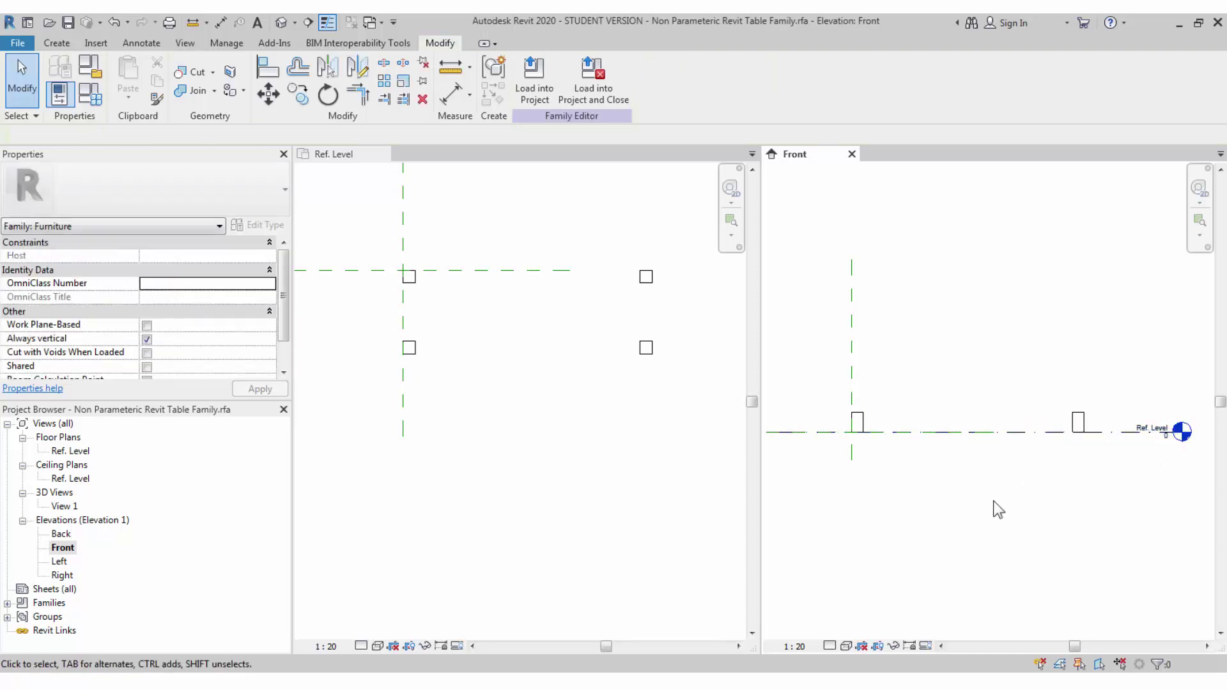
- Set the leg extrusion's Extrusion End to 750, and raise it to 900
left_click(1080, 428)
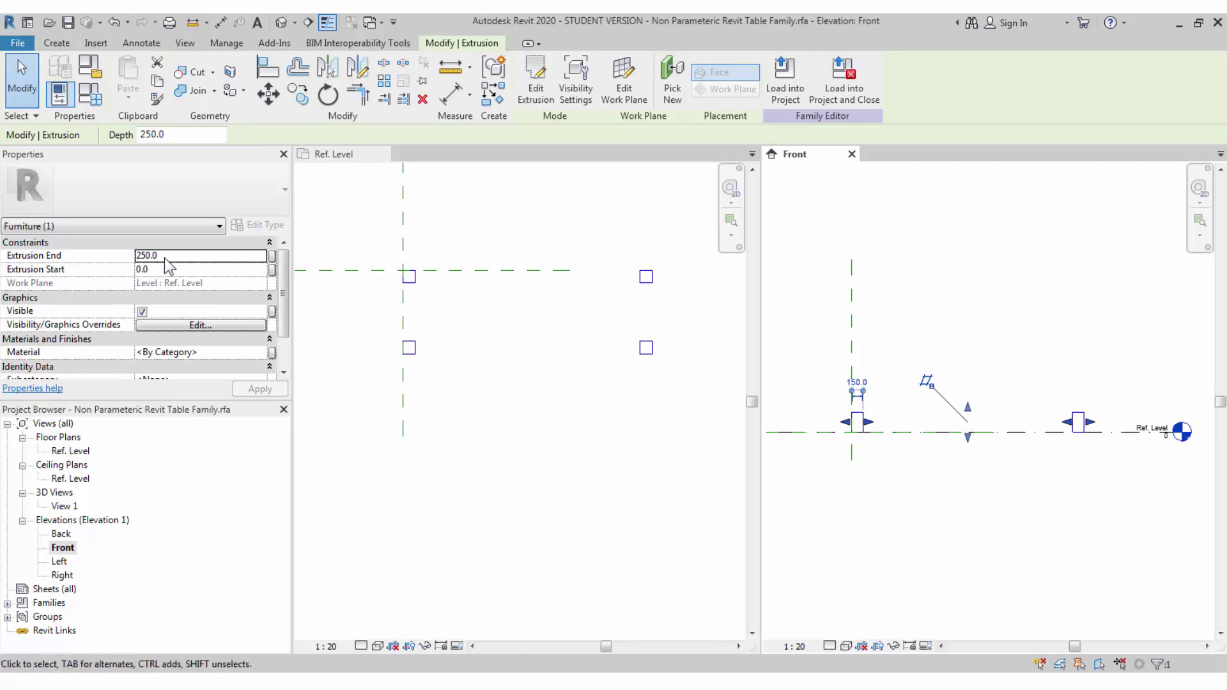
left_click(164, 258)
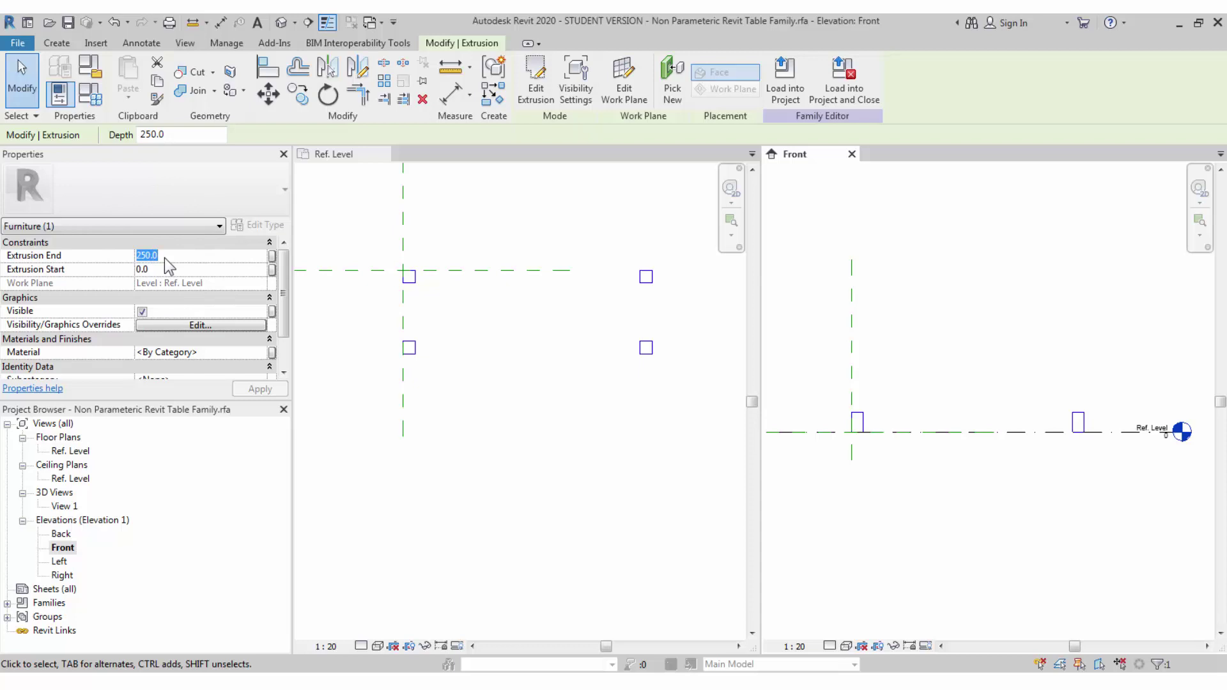
type("750")
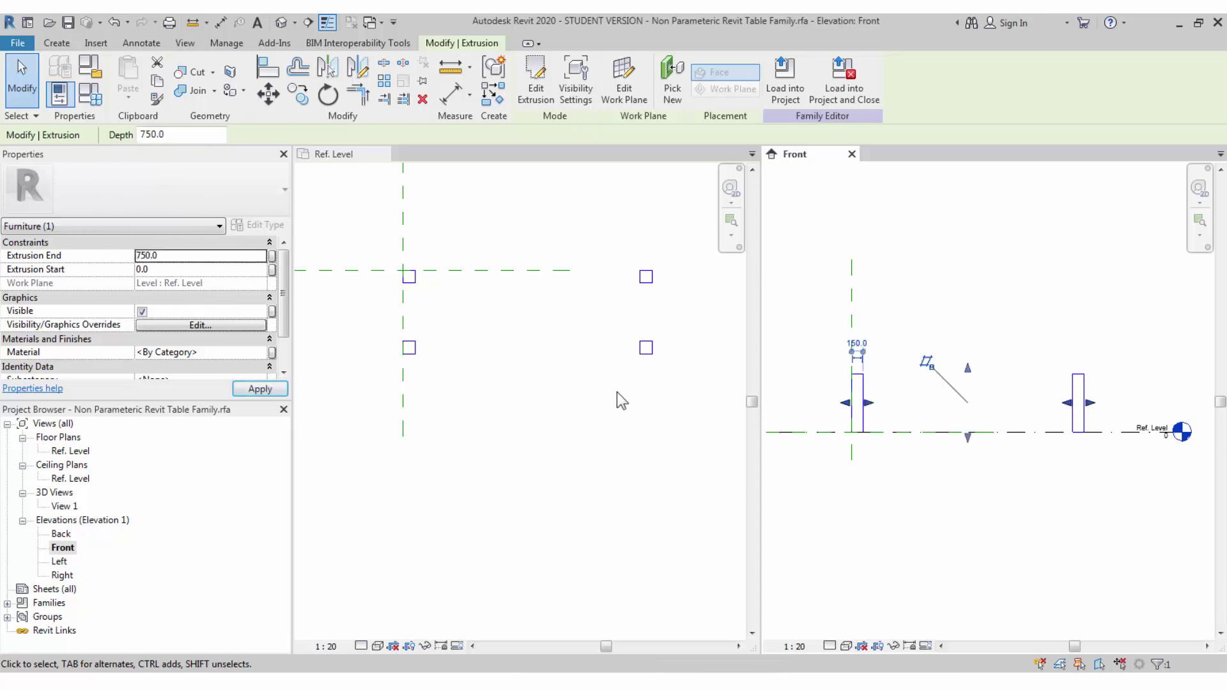
left_click(178, 254)
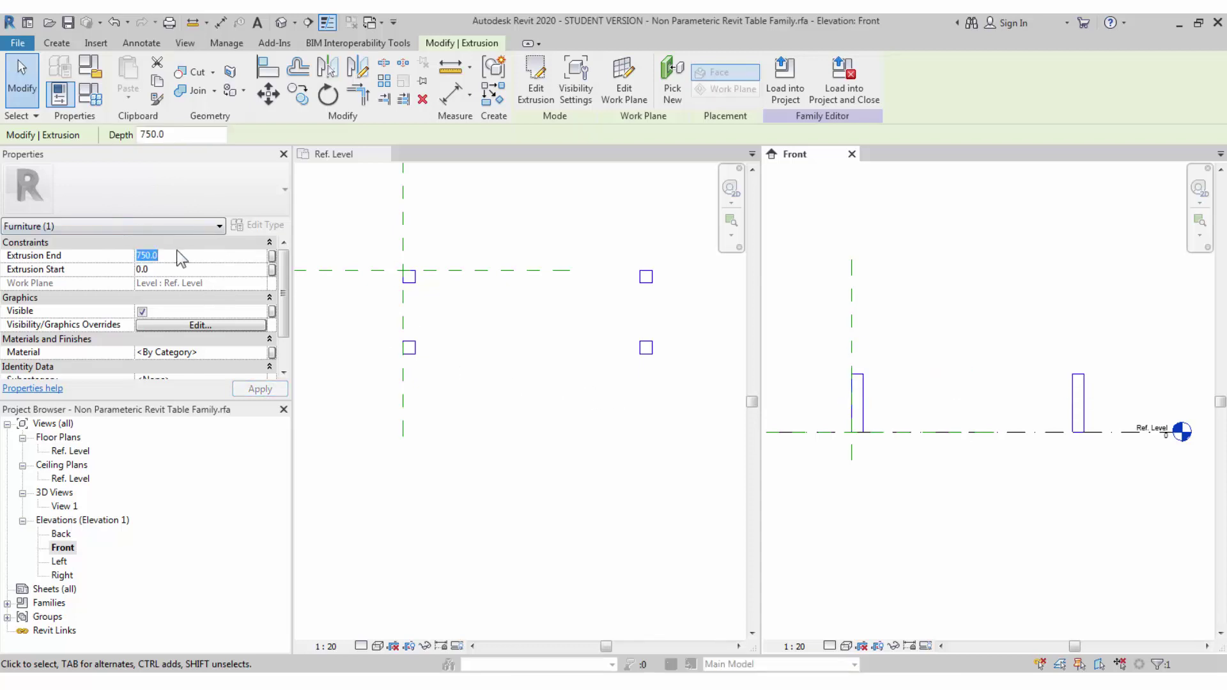
type("900")
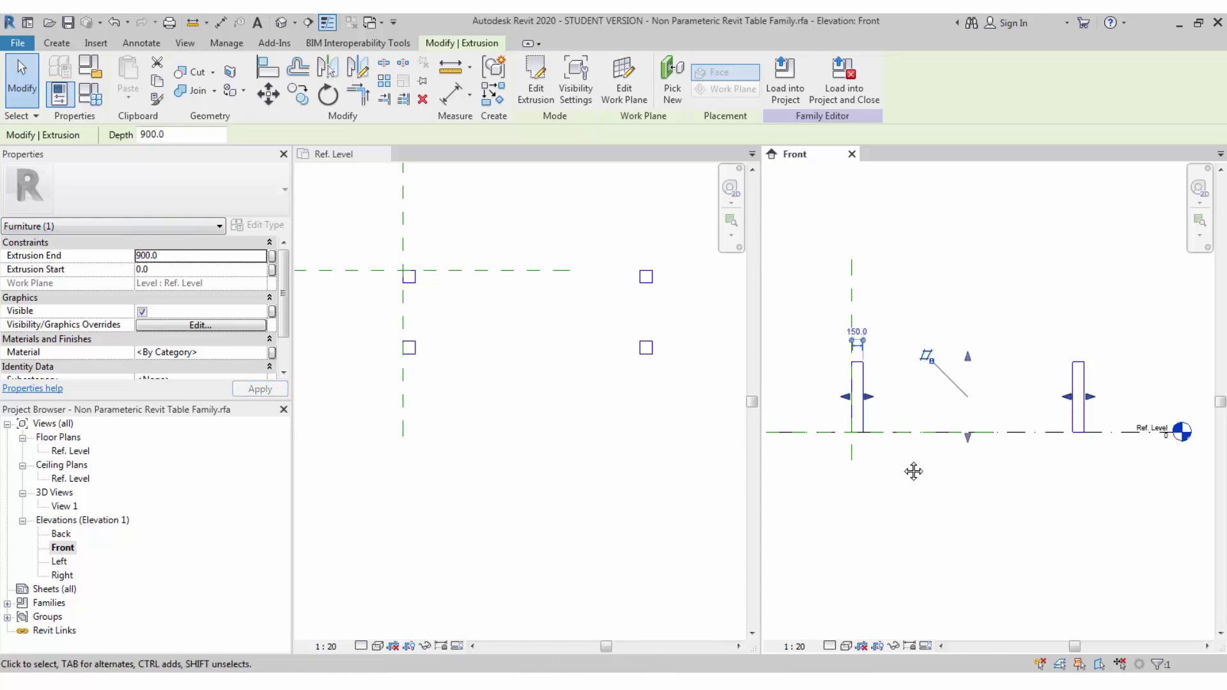
- Try stretching the legs' height from their top edge in the Front elevation, and restore the Extrusion End to 900
mouse_move(968, 356)
left_mouse_down()
mouse_move(972, 339)
mouse_move(966, 399)
mouse_move(965, 323)
mouse_move(969, 362)
left_mouse_up()
left_click(210, 256)
key("BackSpace")
key("BackSpace")
key("BackSpace")
key("BackSpace")
key("BackSpace")
type("700")
key("Return")
- Deselect the leg extrusion and open the default 3D view
left_click(500, 334)
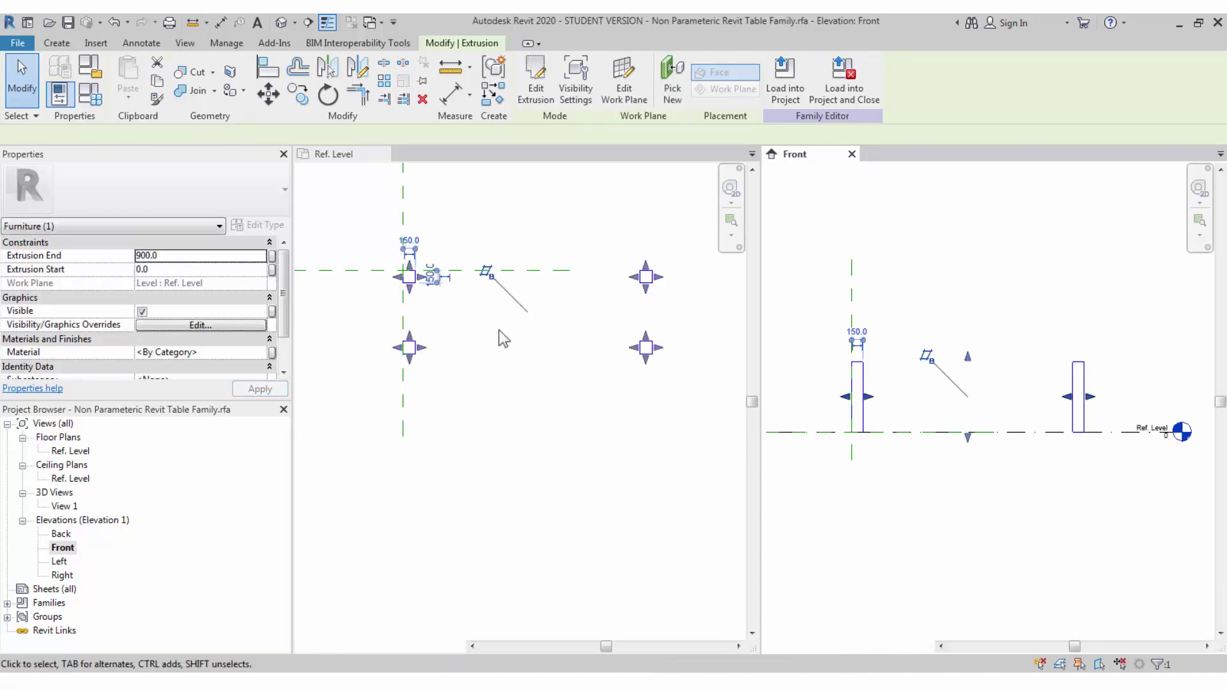
key("Escape")
left_click(280, 22)
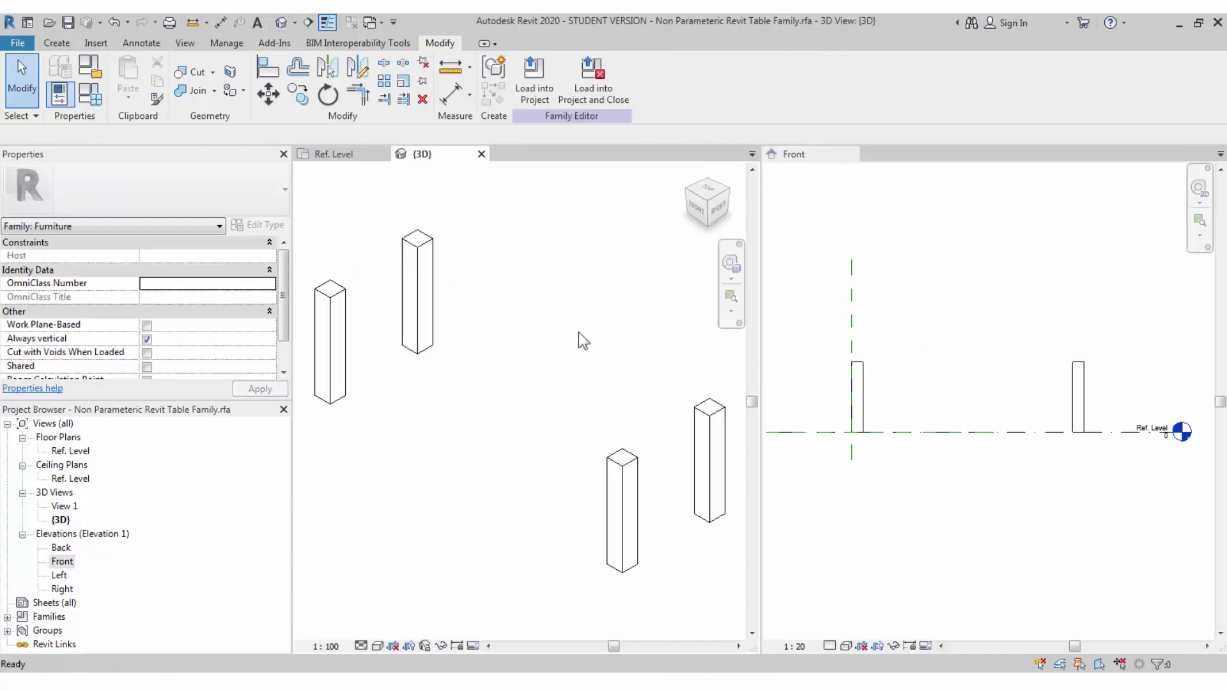
- Try shaded visual styles on the legs in the 3D view, and return the view to Hidden Line
left_click(360, 647)
left_click(378, 647)
left_click(391, 616)
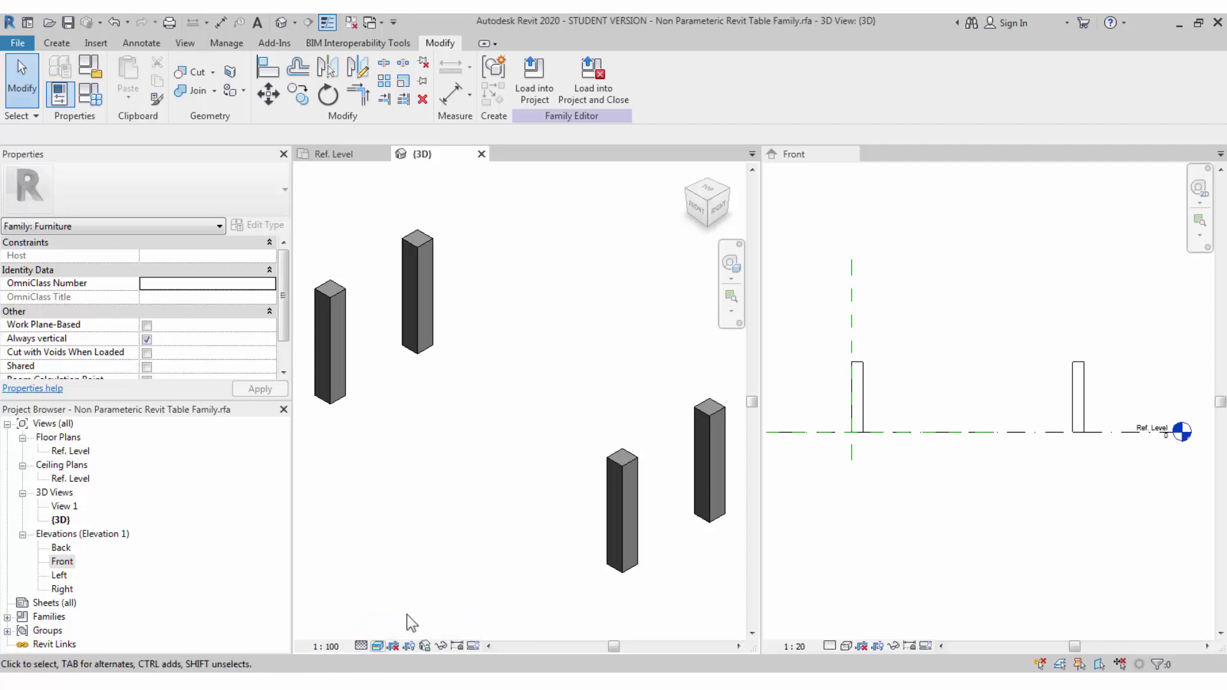
left_click(378, 646)
left_click(393, 585)
left_click(377, 646)
left_click(390, 571)
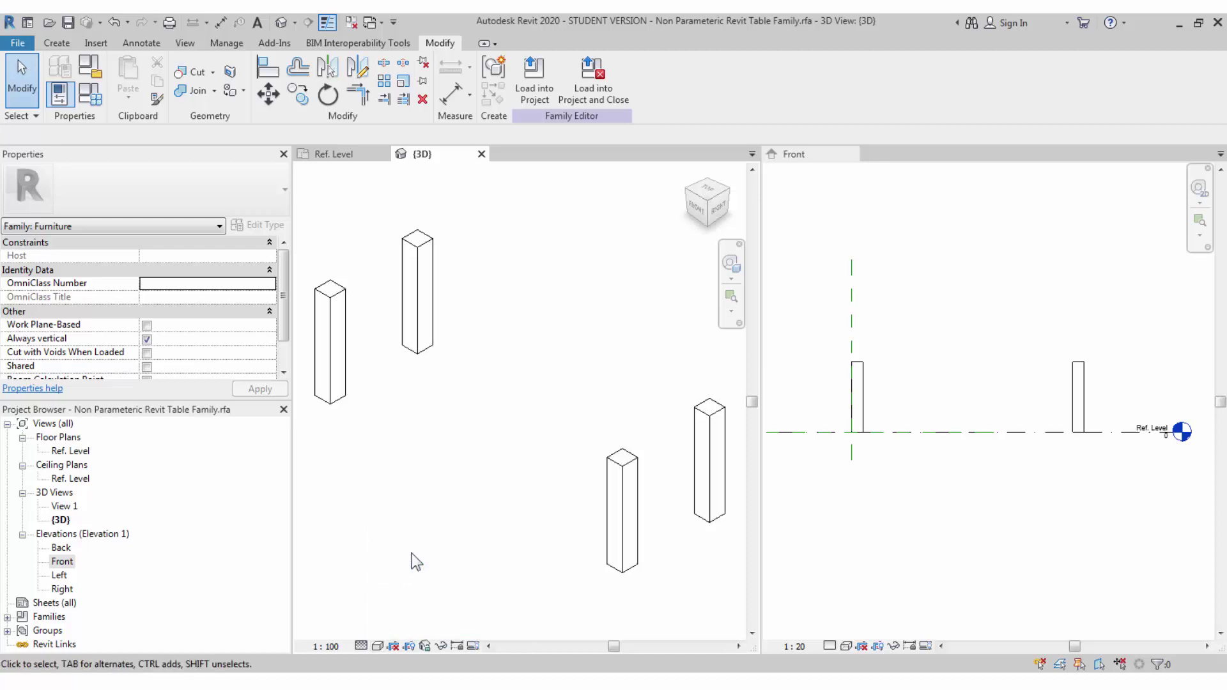
- Switch from the 3D view back to the Ref. Level floor plan
scroll(425, 533, "up", 1)
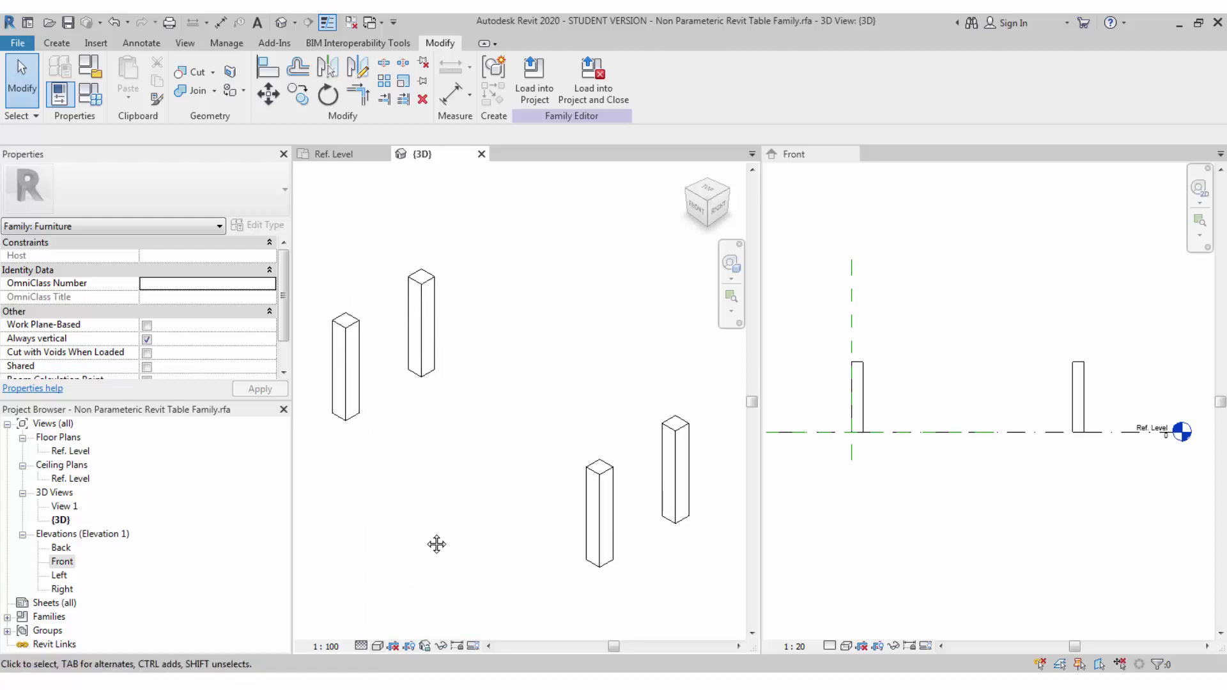
scroll(424, 533, "up", 1)
left_click(354, 157)
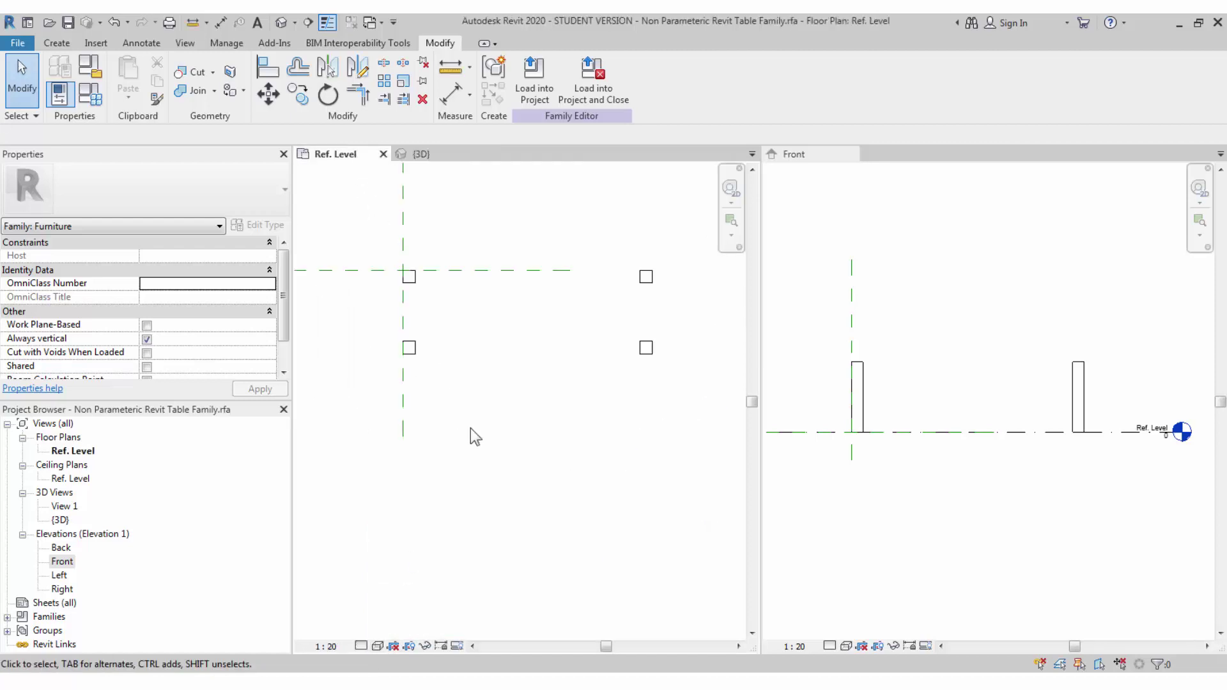
middle_click_drag(470, 428, 518, 437)
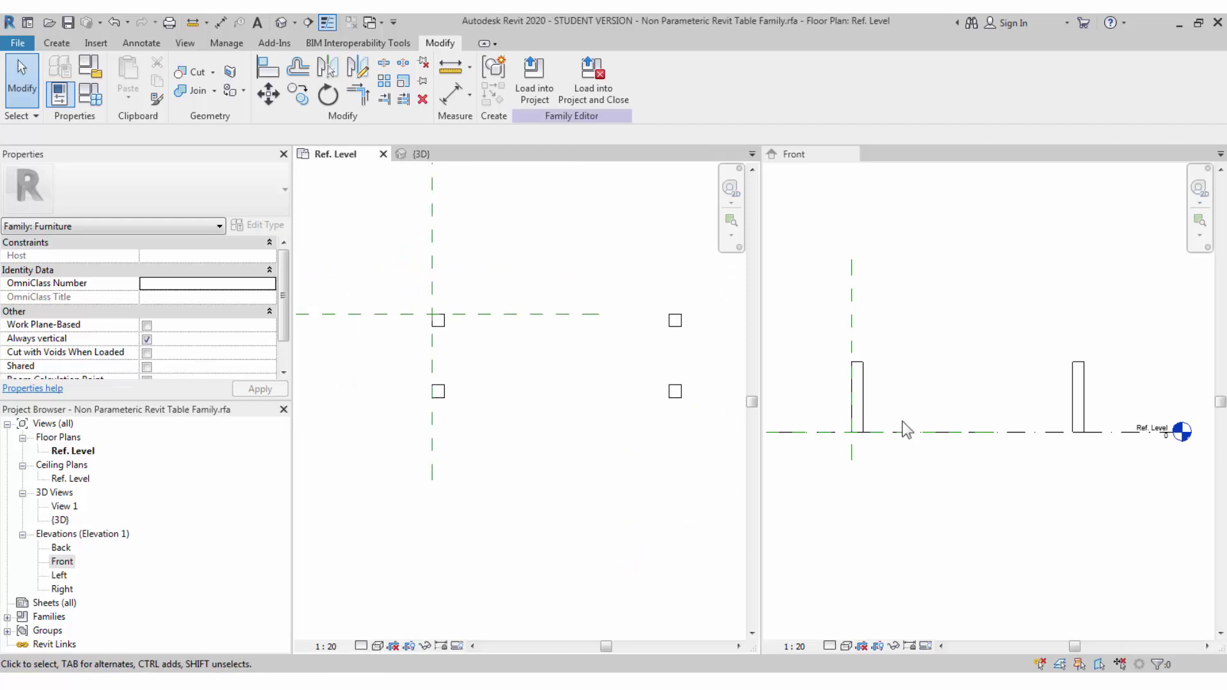
left_click(871, 404)
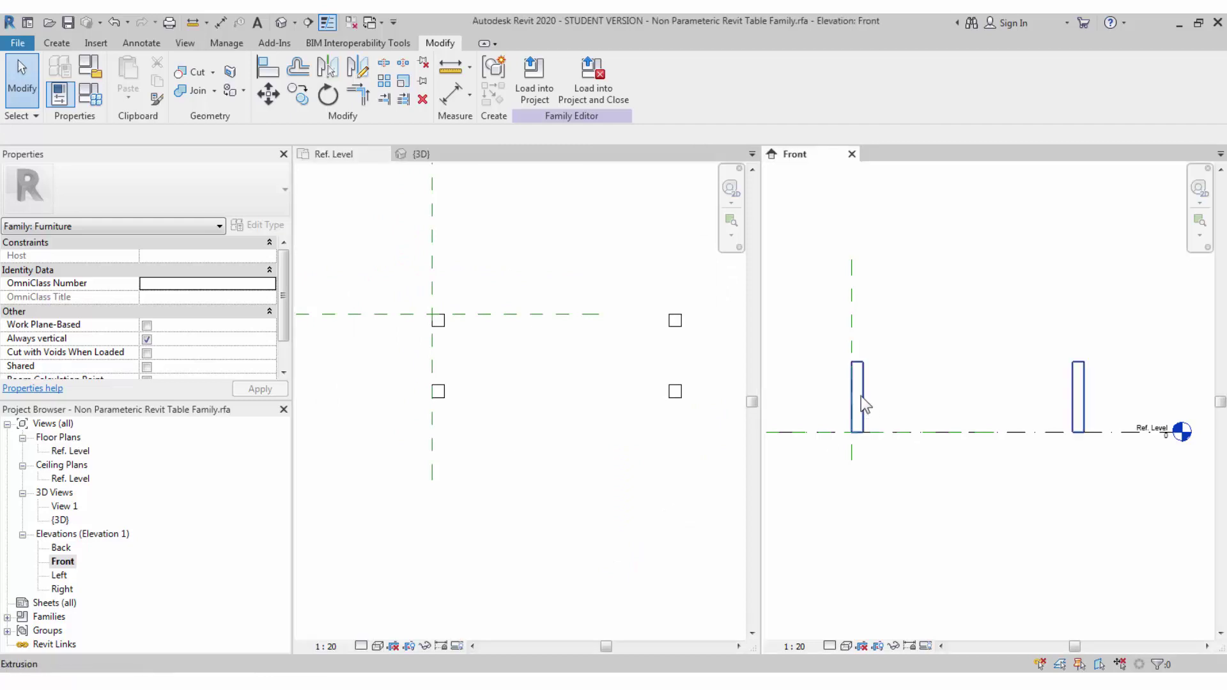
left_click(861, 396)
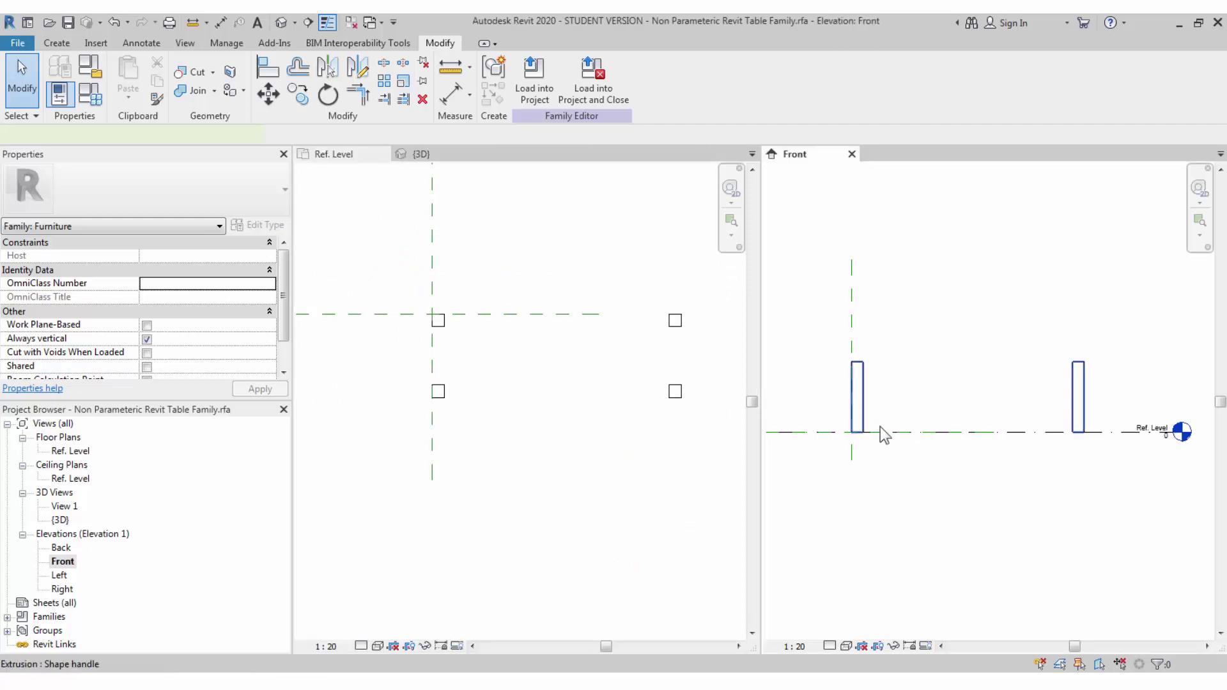
left_click(885, 467)
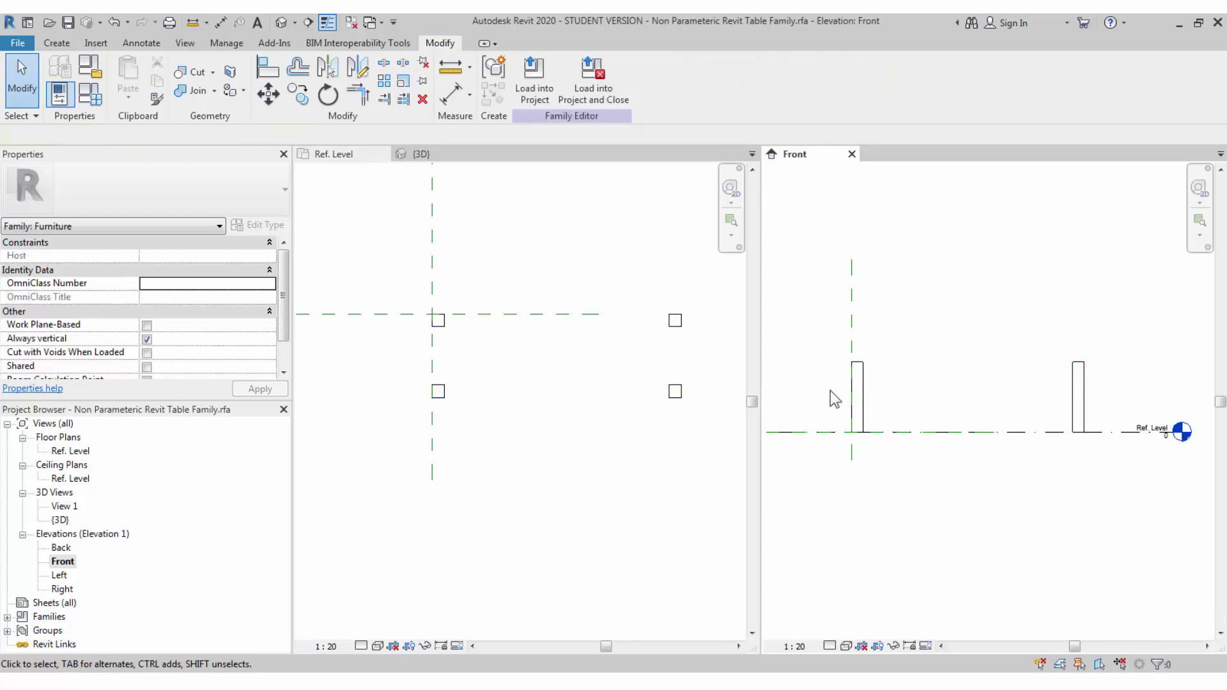
left_click(494, 368)
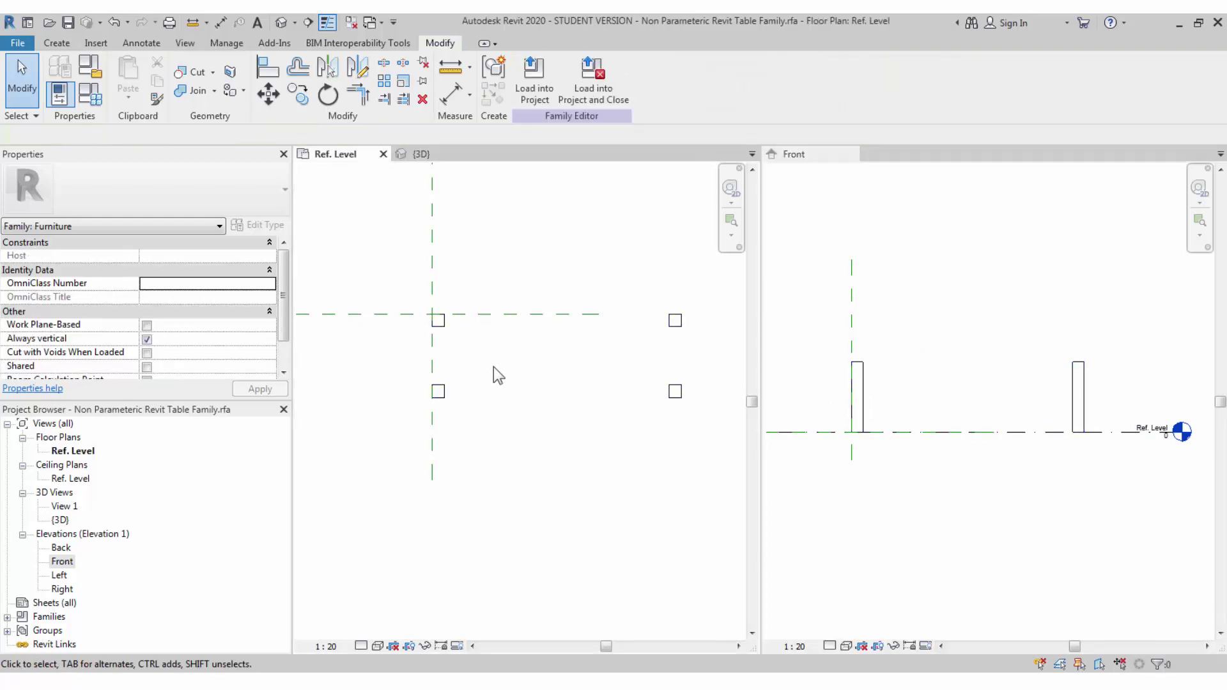
- Start a tabletop extrusion and sketch a 3000 by 1000 mm rectangle around the outer corners of the four legs in plan
left_click(56, 43)
left_click(128, 75)
left_click(575, 63)
left_click(433, 314)
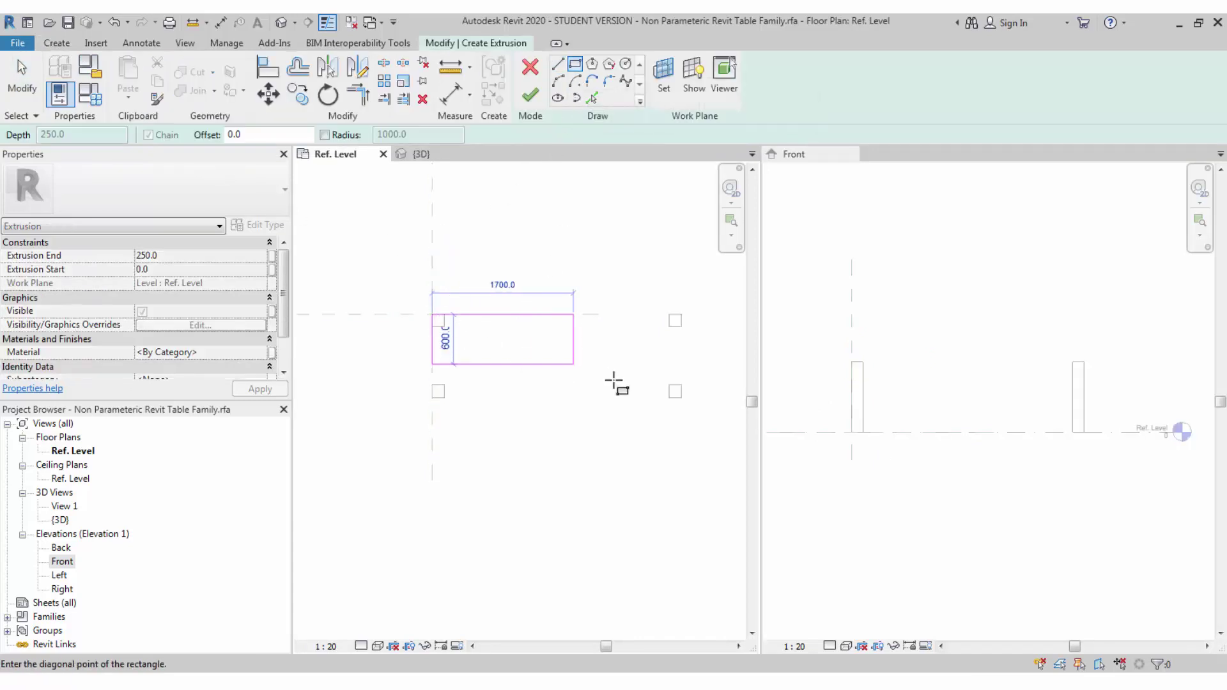
left_click(681, 398)
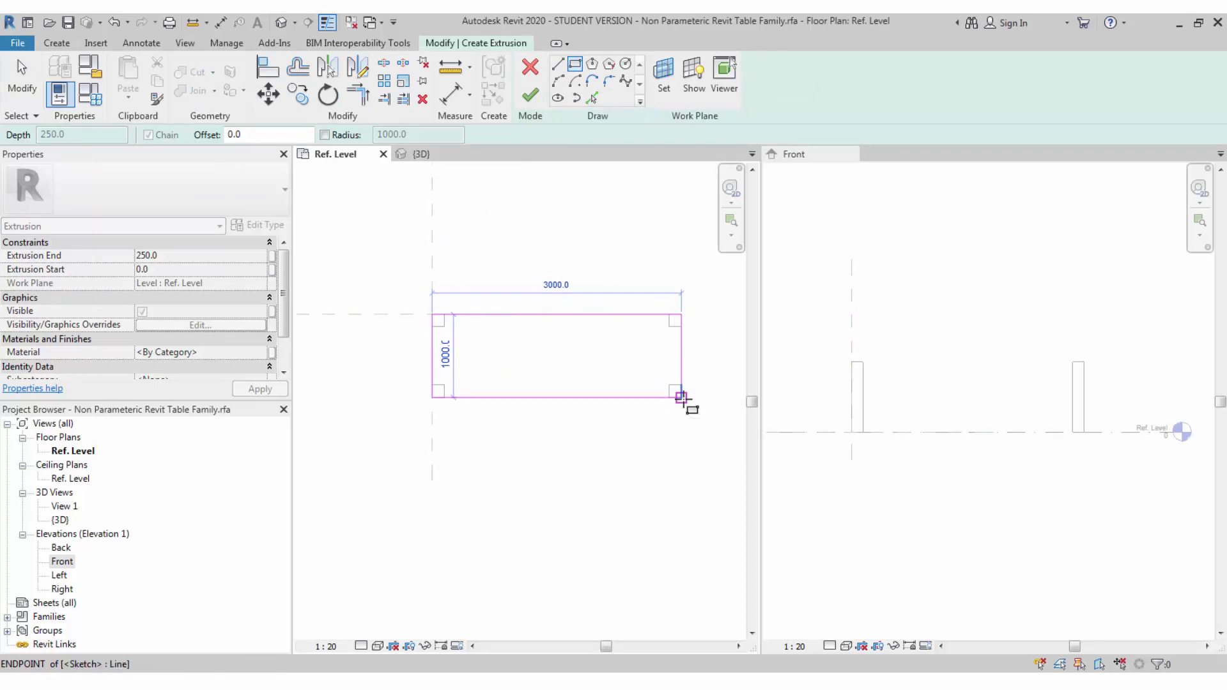
left_click(681, 398)
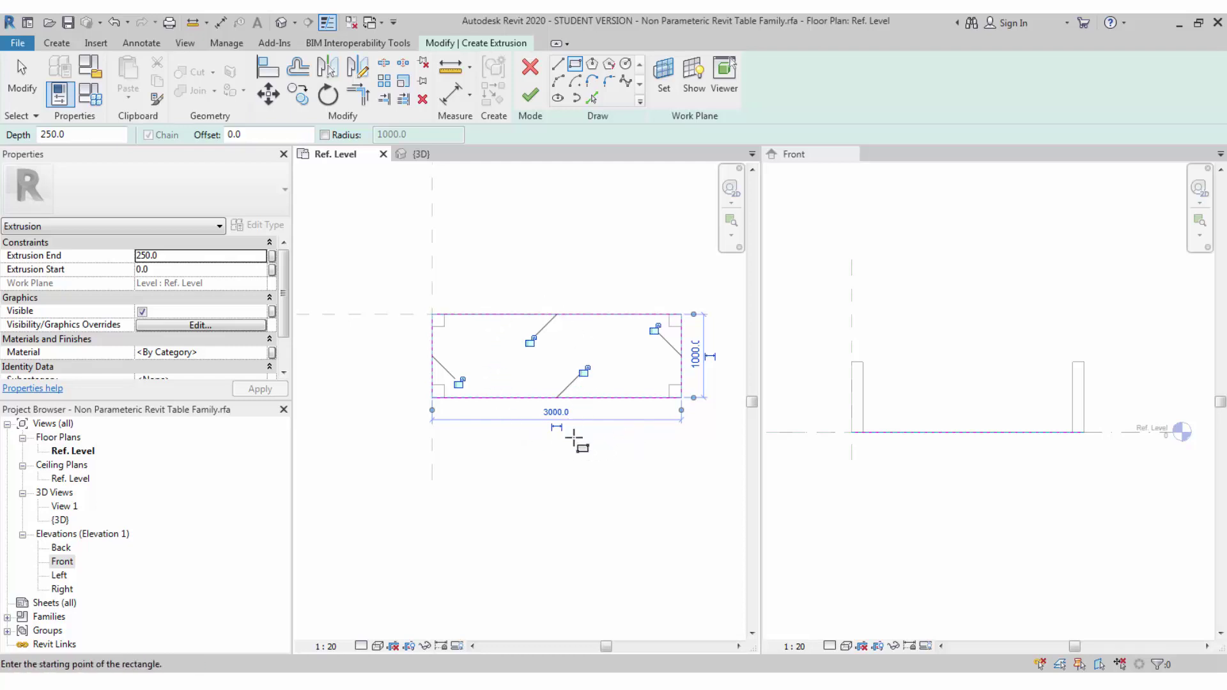
key("Escape")
key("Escape")
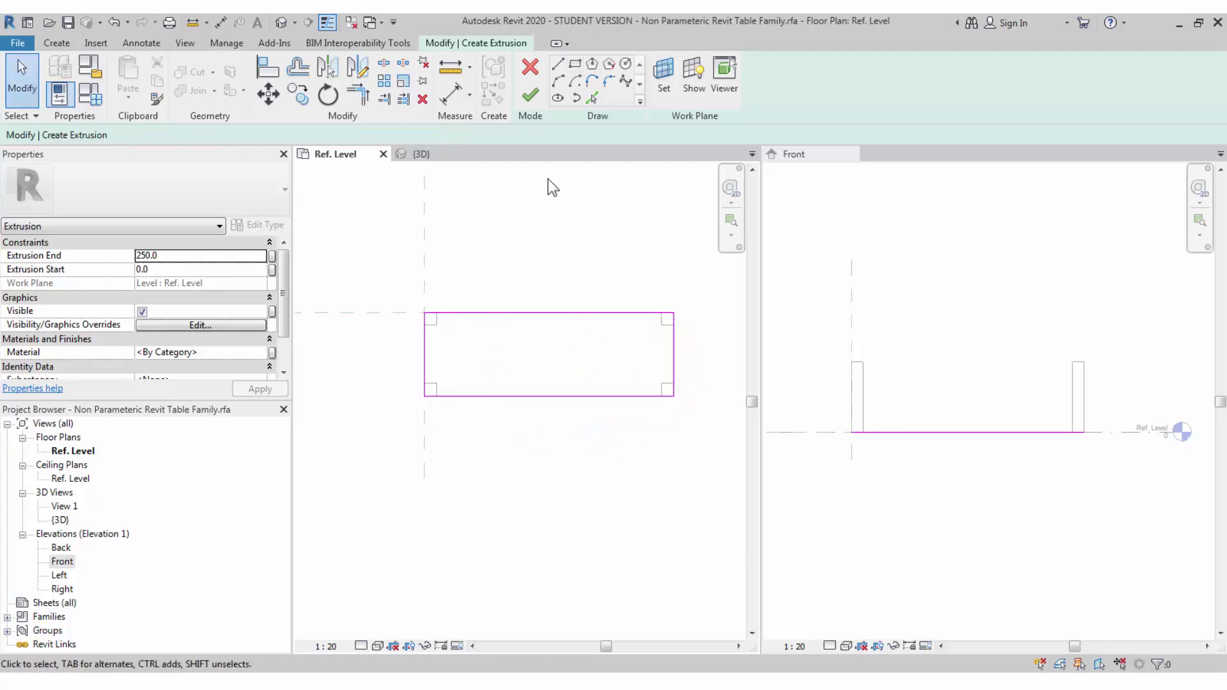
- Set the tabletop's Extrusion End to 50 and switch to the Front elevation
left_click(179, 253)
type("50")
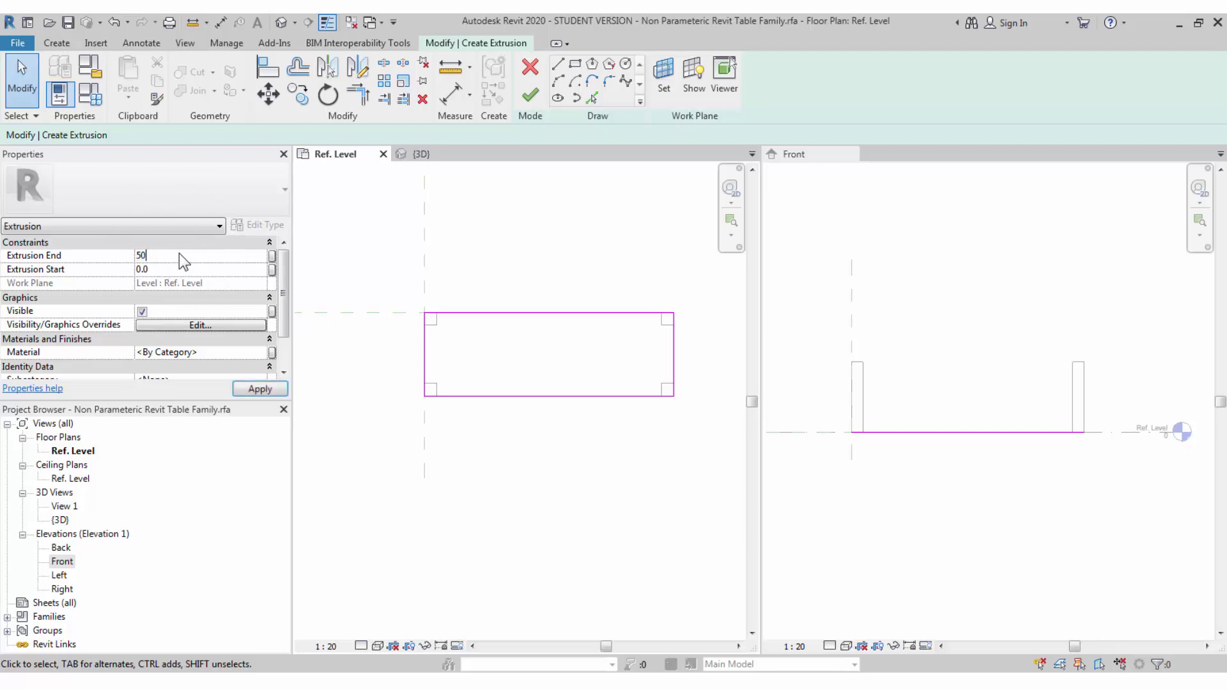
left_click(941, 458)
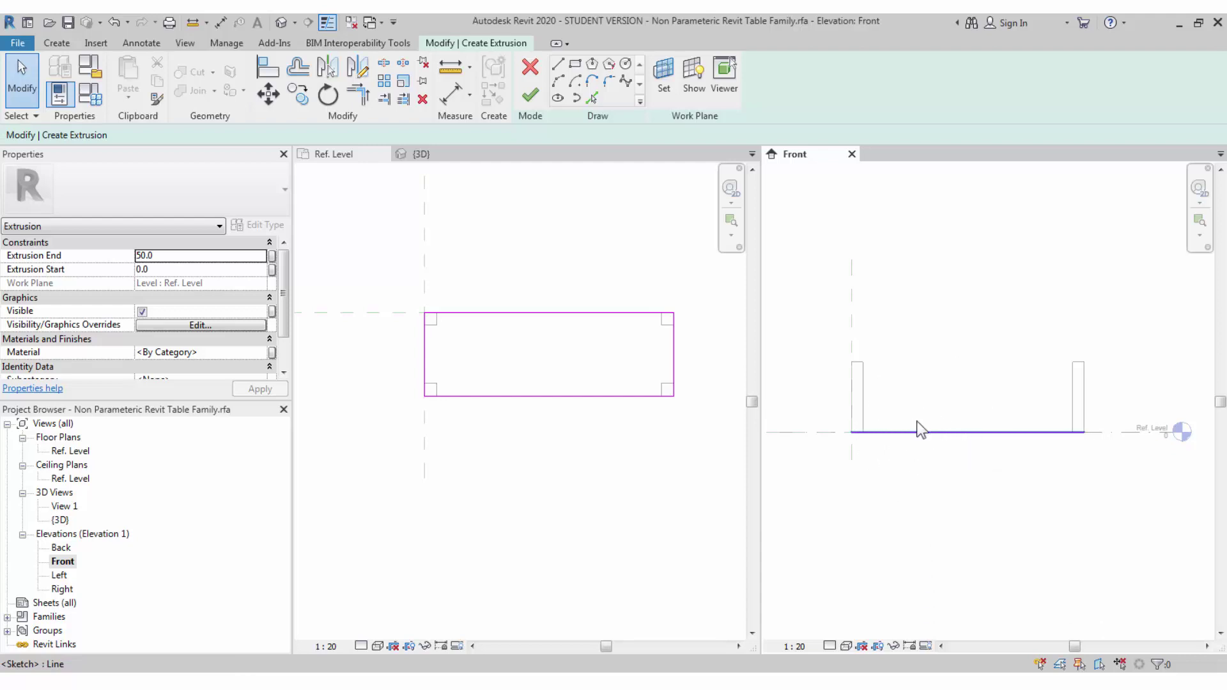
middle_click_drag(892, 386, 895, 385)
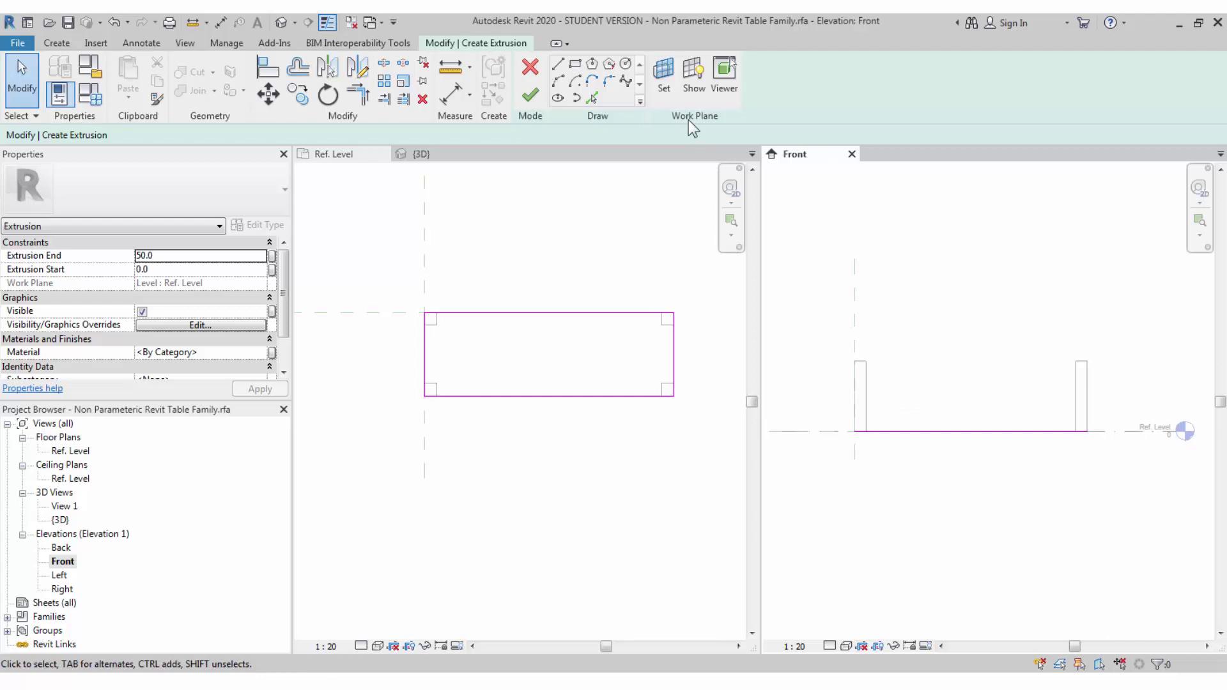
- Set the tabletop sketch's work plane to the legs' top face, opening Floor Plan: Ref. Level, and finish the extrusion
left_click(664, 83)
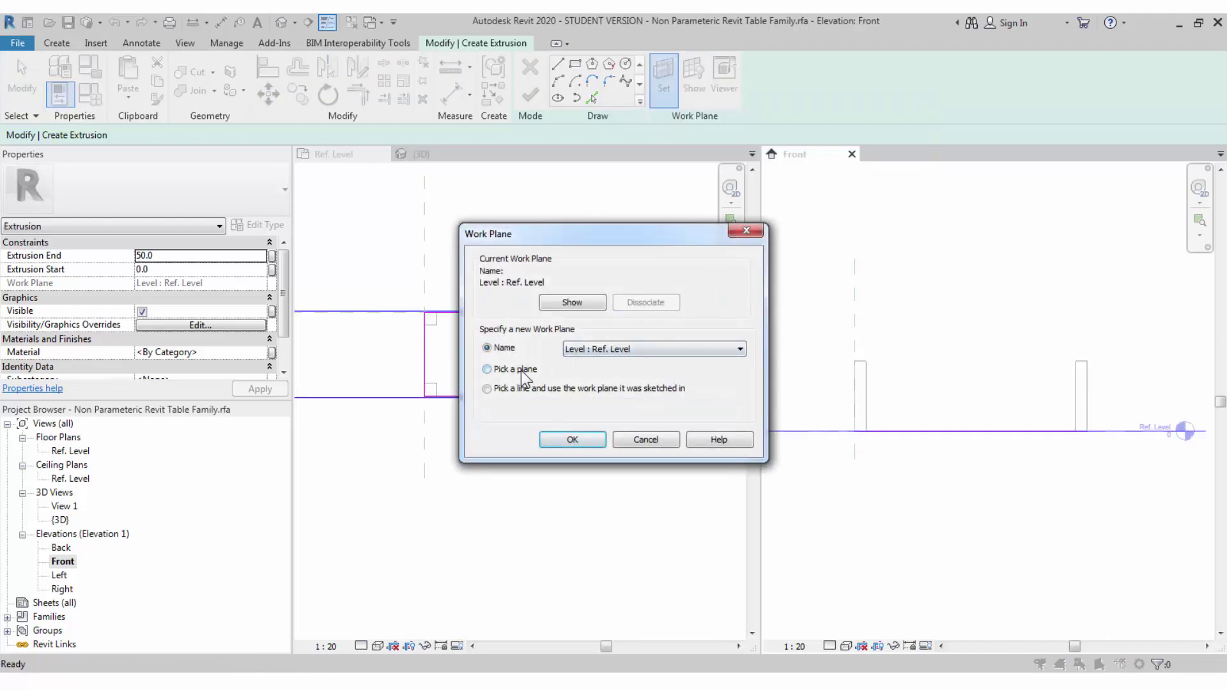
left_click(520, 370)
left_click(573, 440)
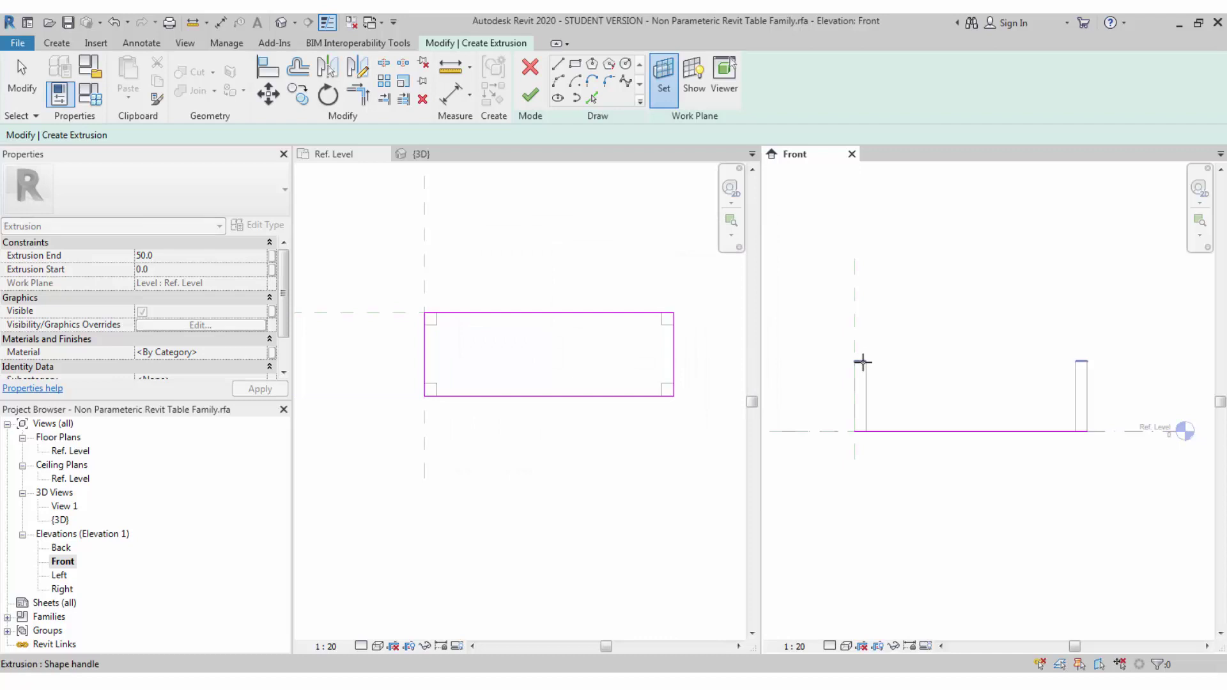
left_click(863, 363)
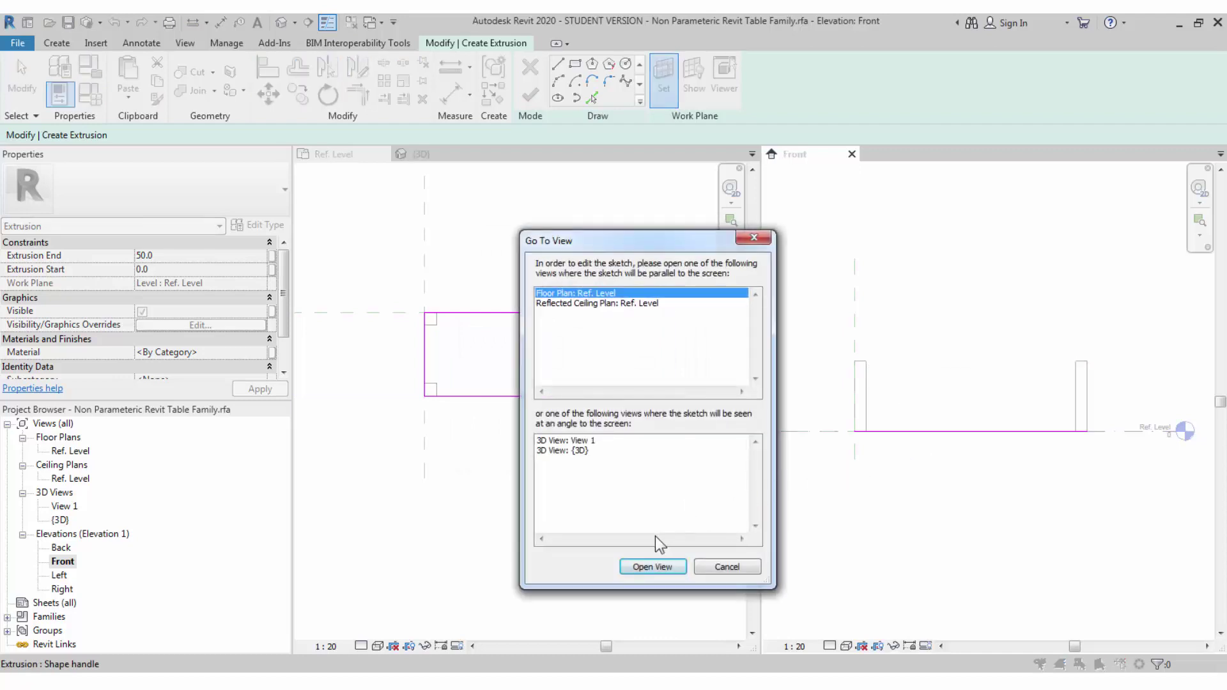
left_click(625, 293)
left_click(651, 567)
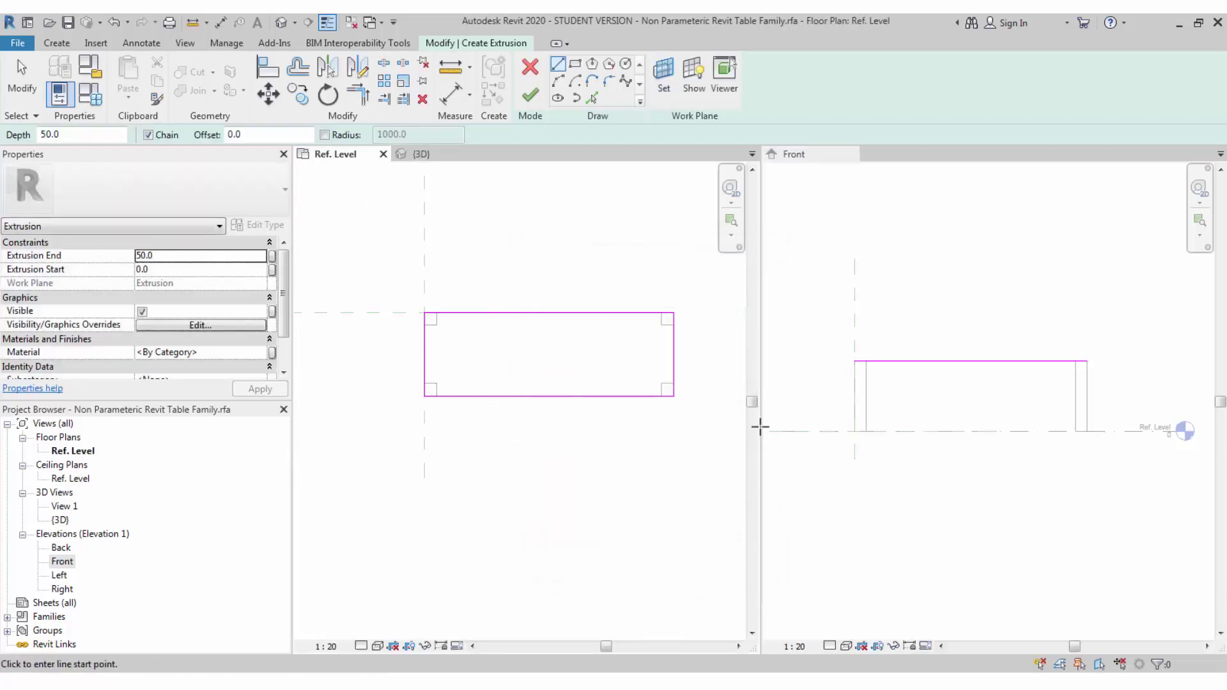
left_click(886, 370)
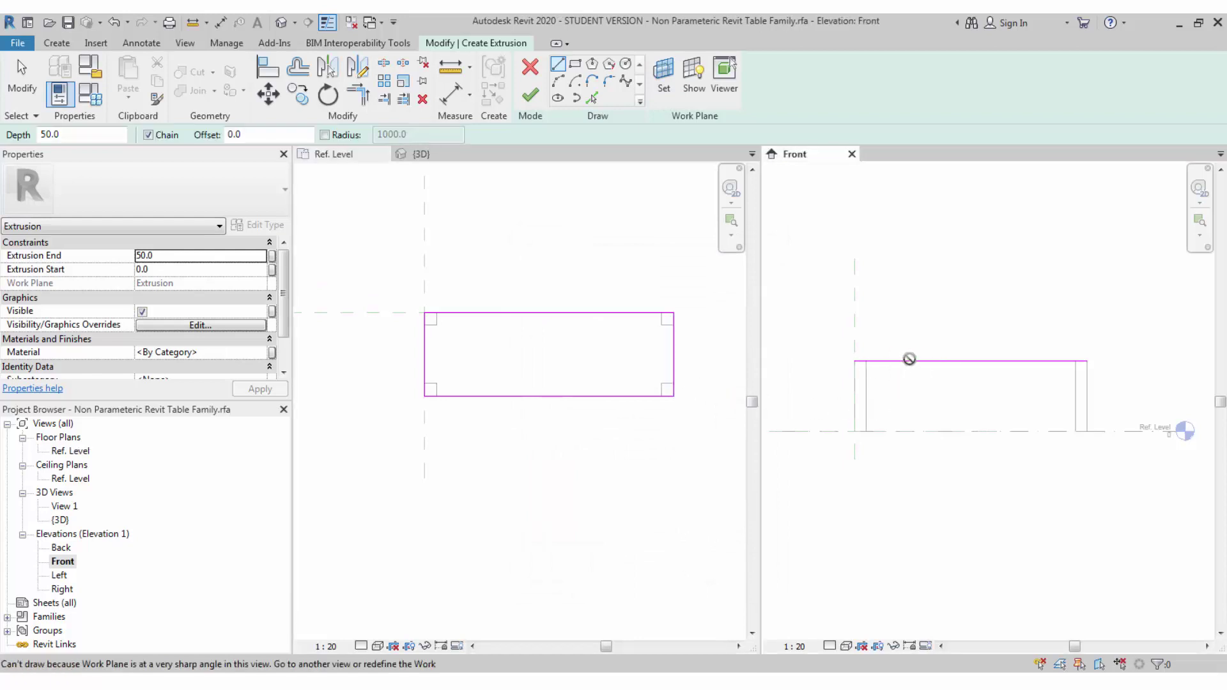
left_click(535, 97)
- Inspect the tabletop in the Front elevation and check its thickness with an aligned dimension, without placing it
left_click(889, 360)
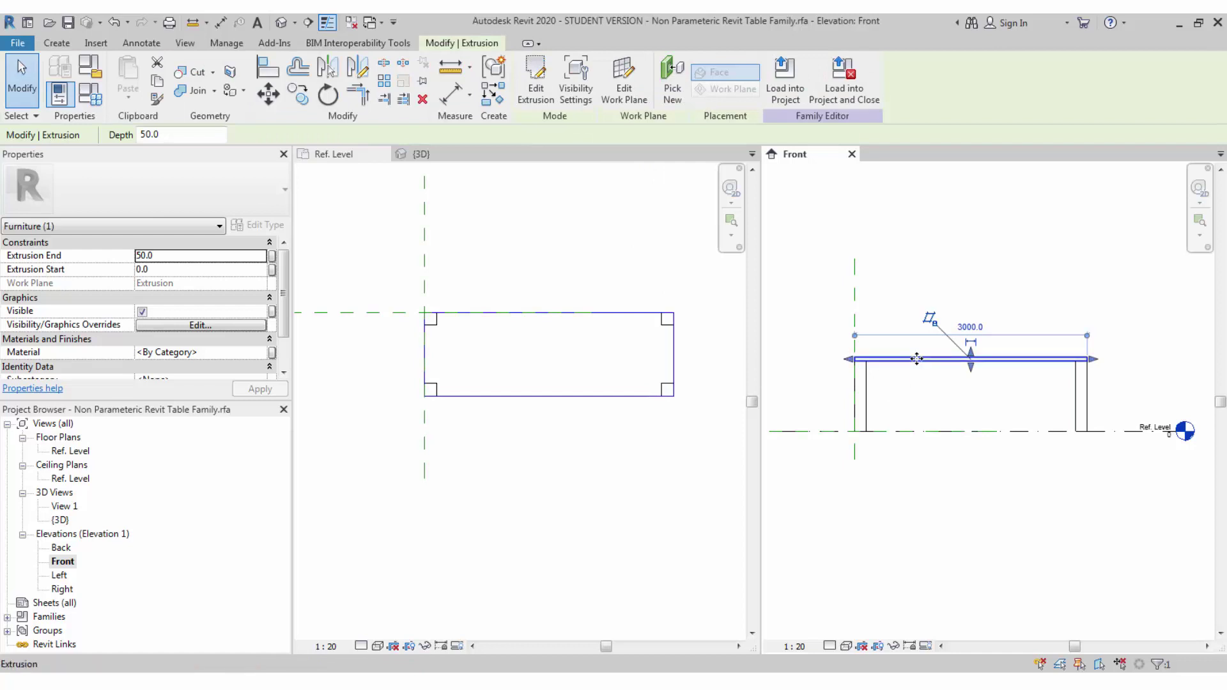
scroll(914, 361, "up", 2)
left_click(887, 374)
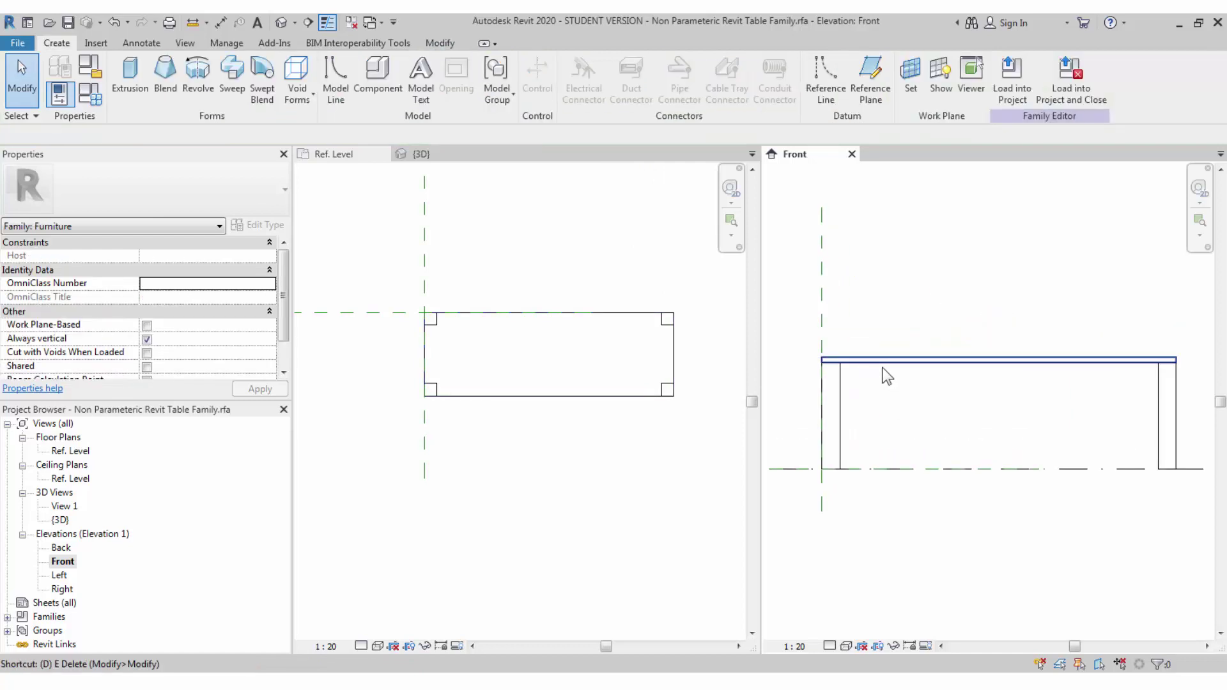
key("d")
key("i")
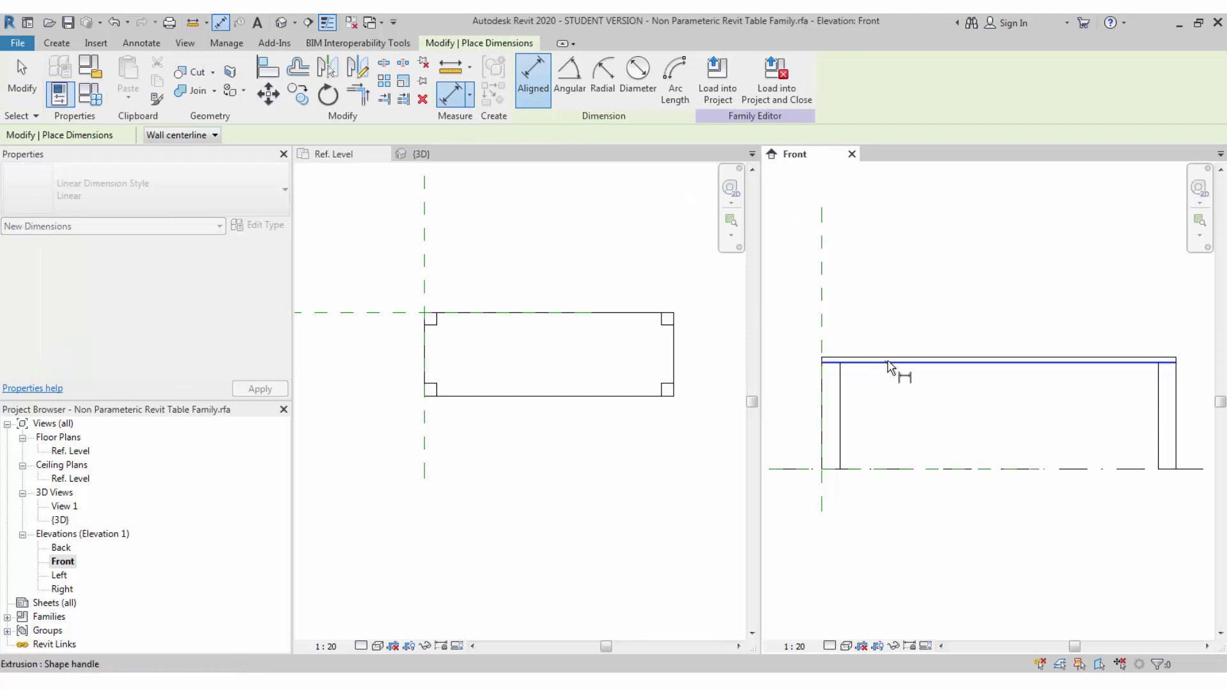
scroll(888, 368, "up", 2)
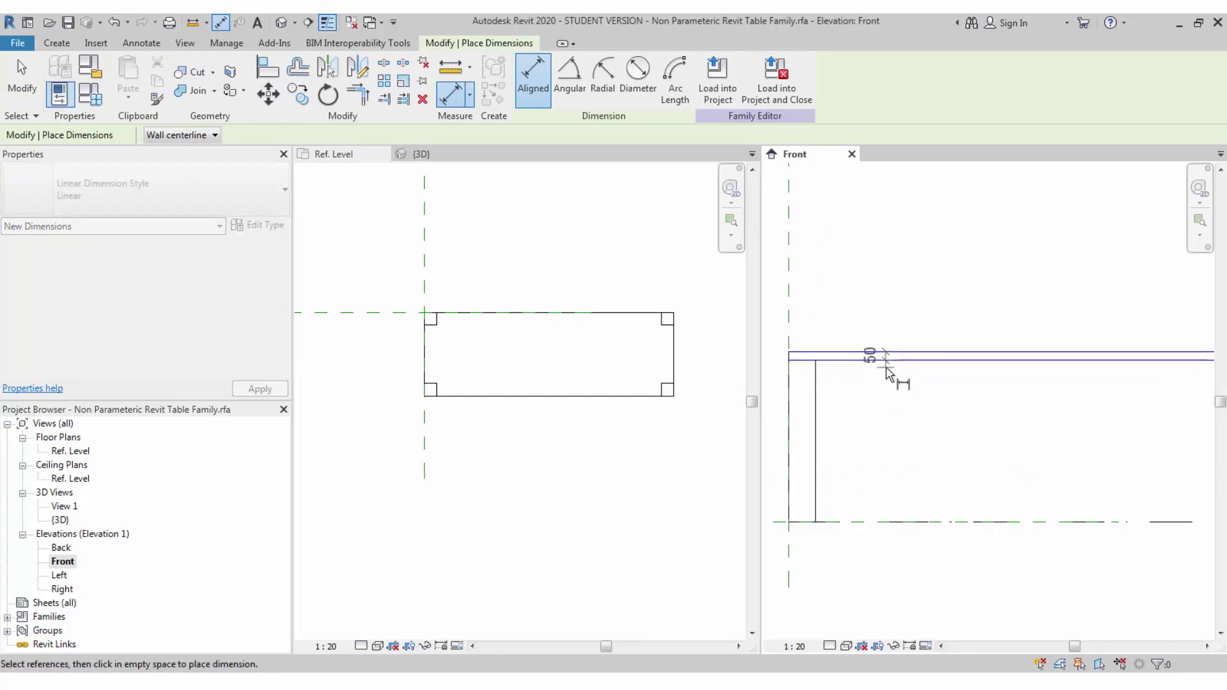
scroll(888, 372, "down", 2)
key("Escape")
scroll(889, 376, "down", 2)
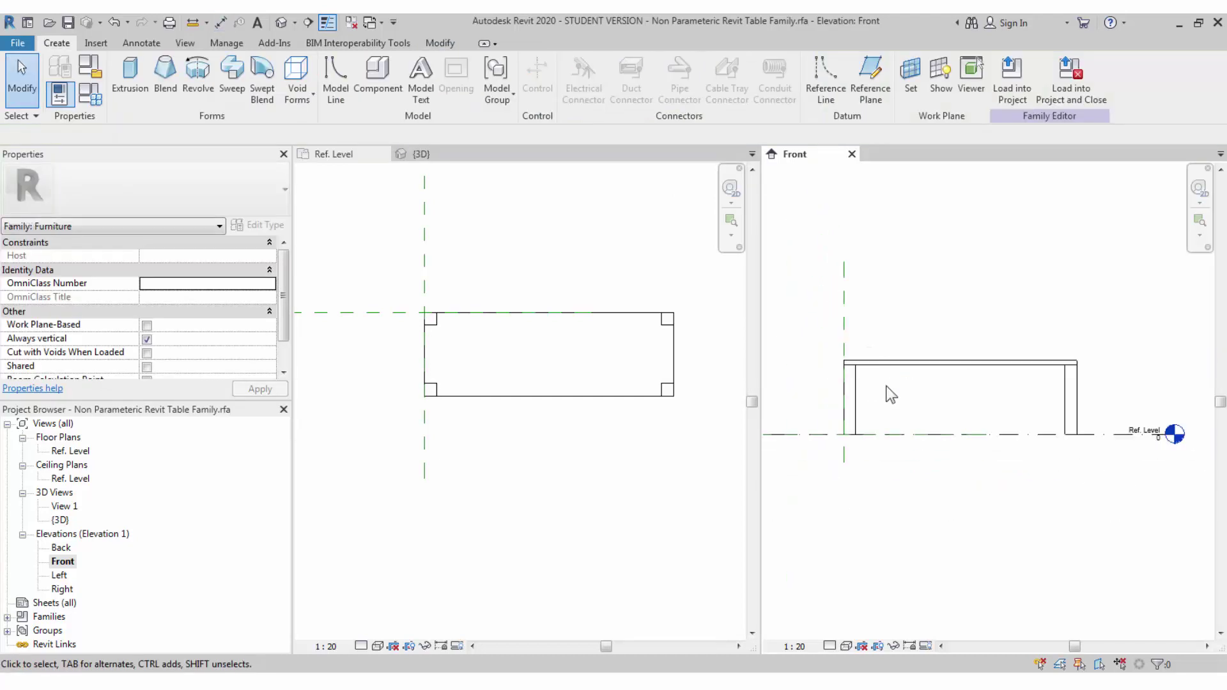
middle_click_drag(886, 386, 903, 417)
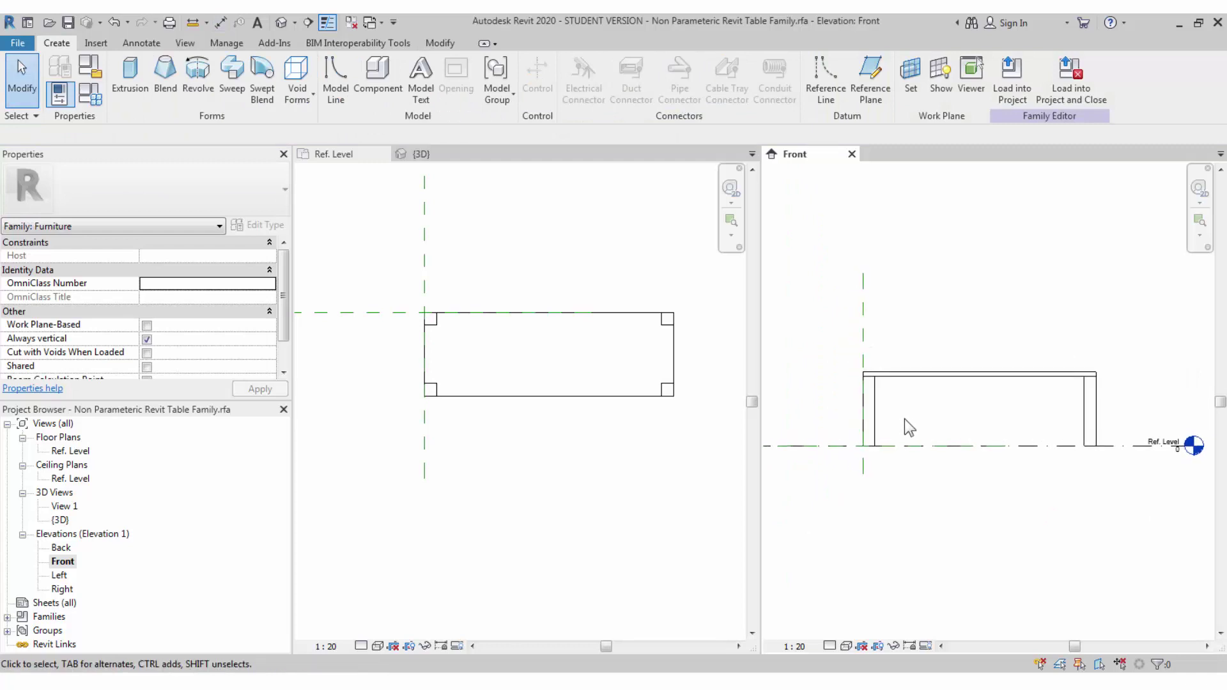
- Edit the tabletop's extrusion sketch in plan and draw a rectangle about 680 by 180 mm inside it, near the upper edge
left_click(652, 465)
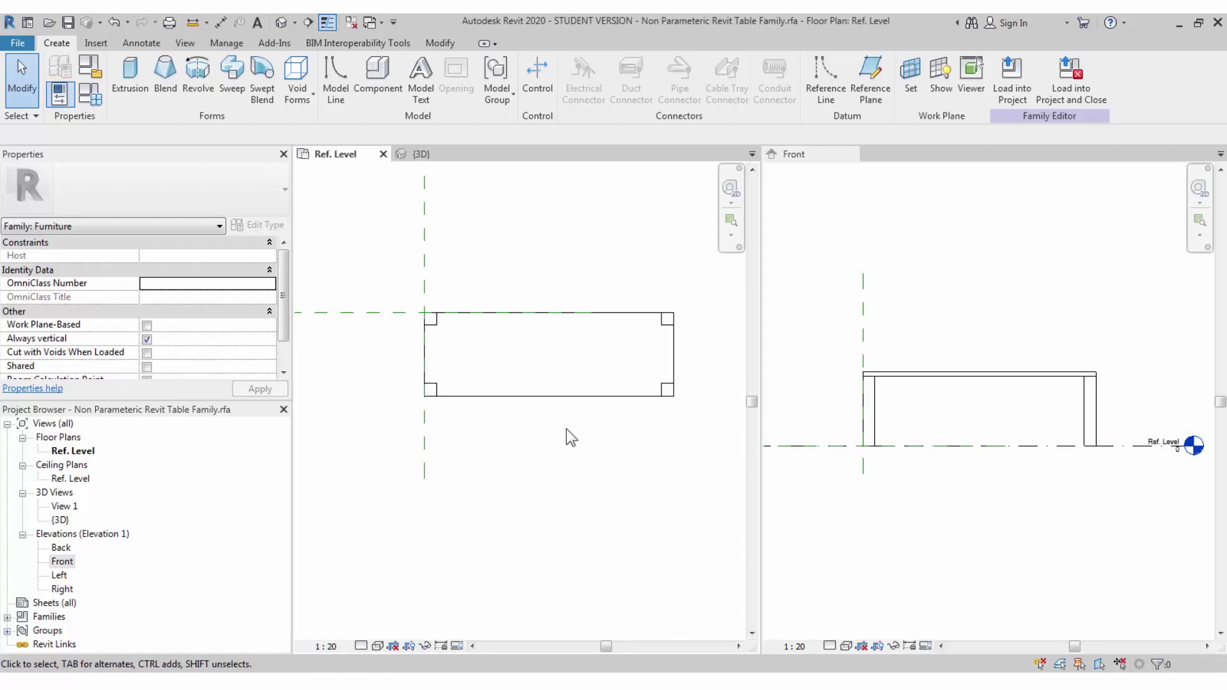
left_click(551, 397)
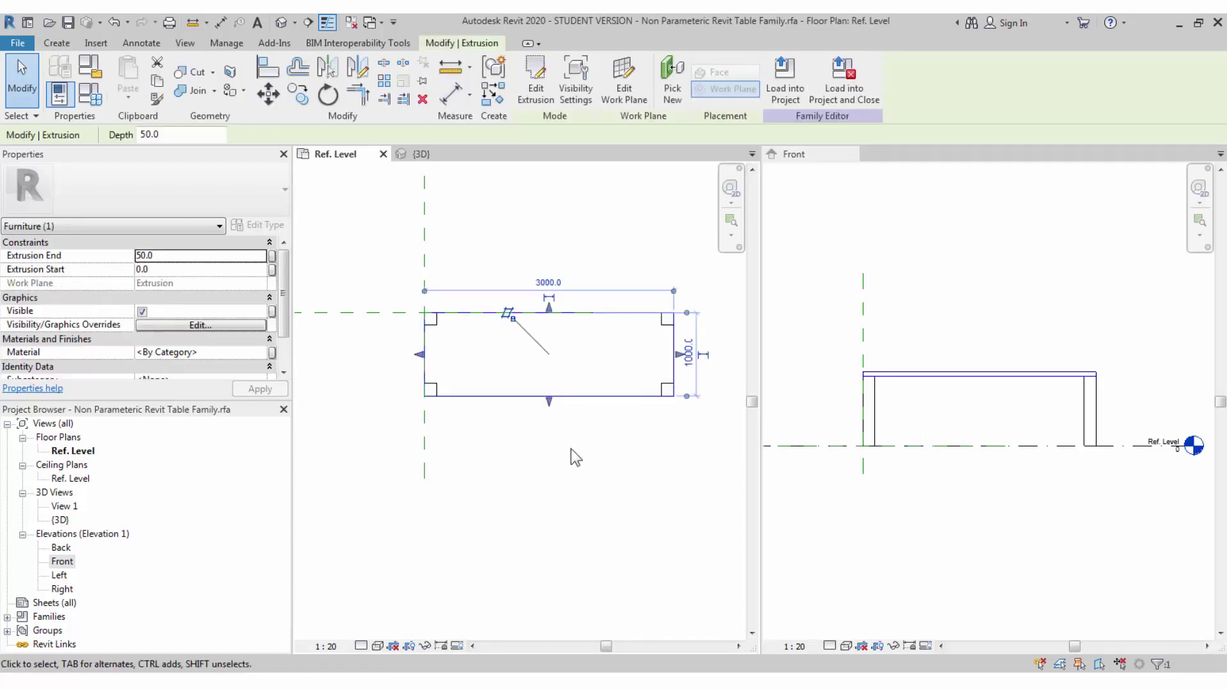
left_click(536, 101)
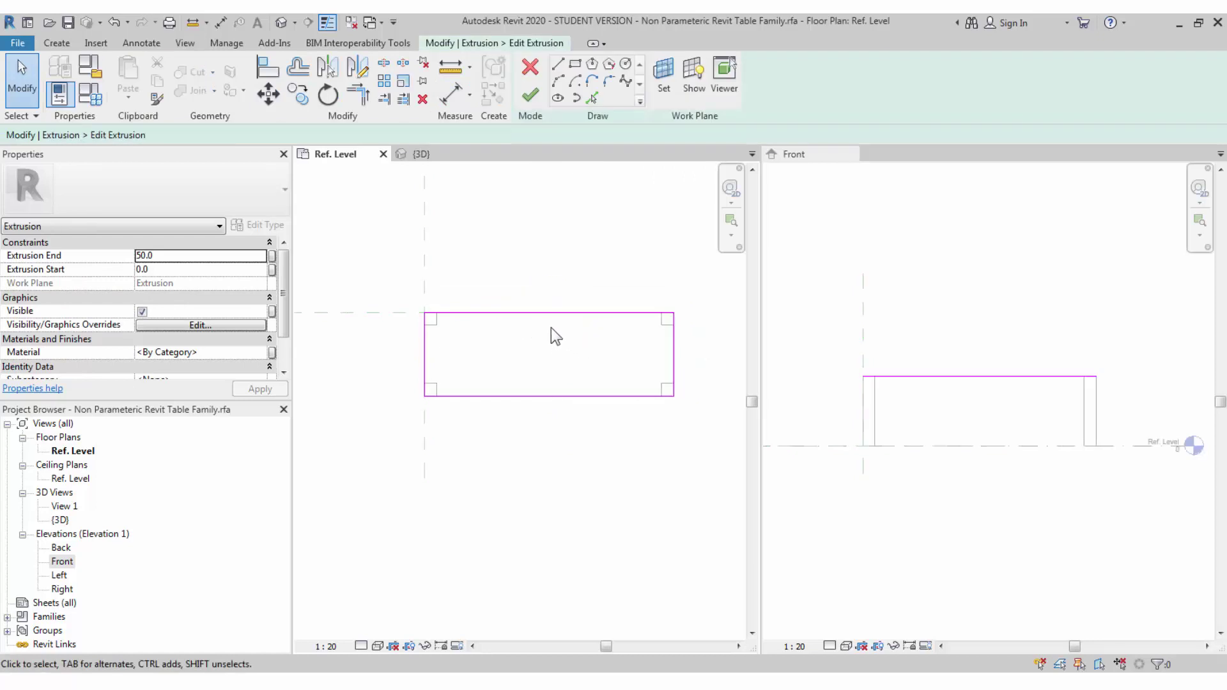
scroll(551, 328, "up", 3)
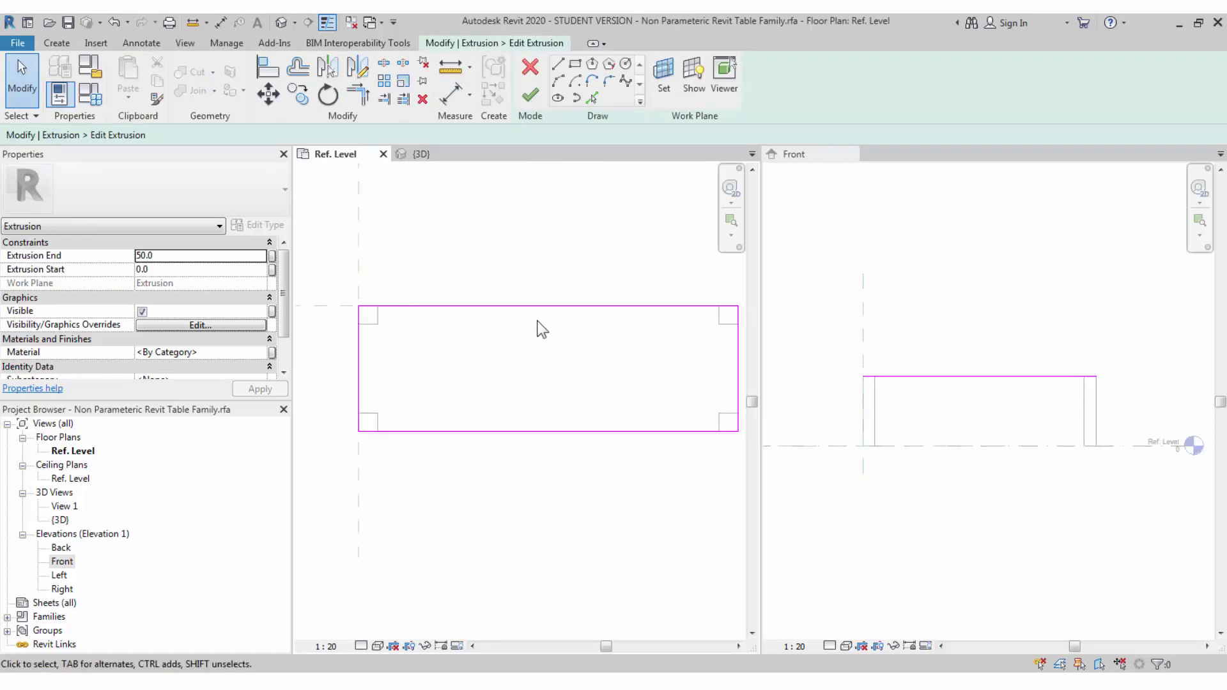
left_click(574, 64)
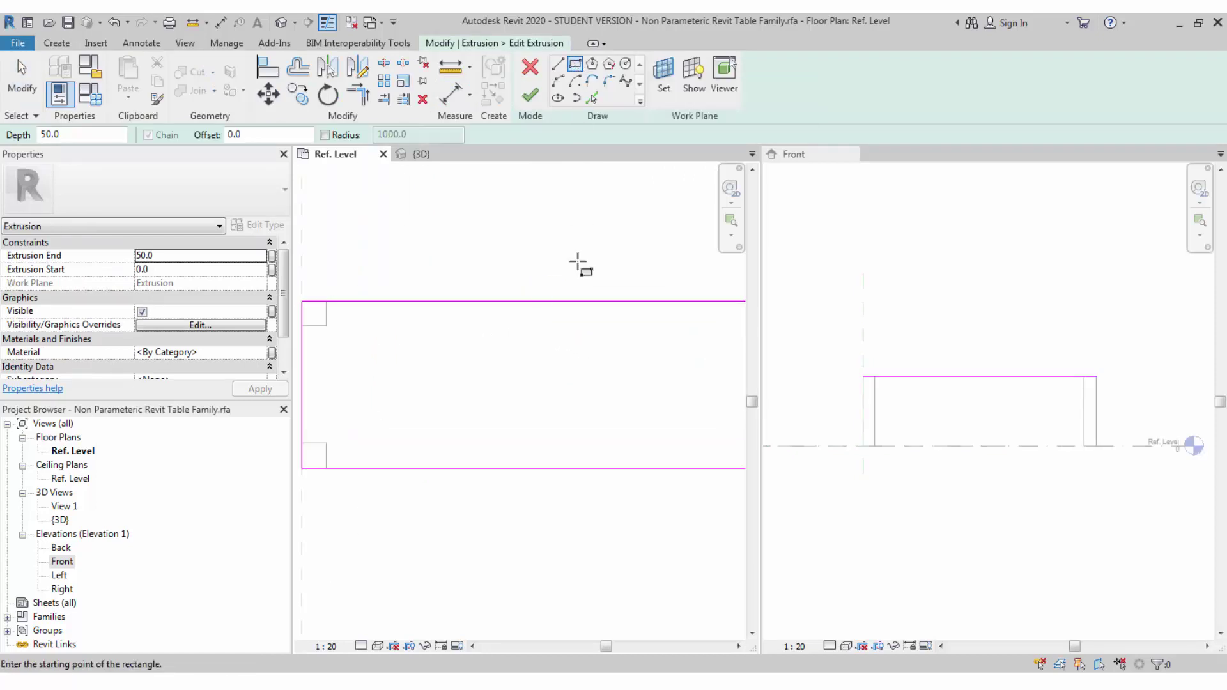
scroll(540, 329, "down", 1)
scroll(515, 320, "down", 1)
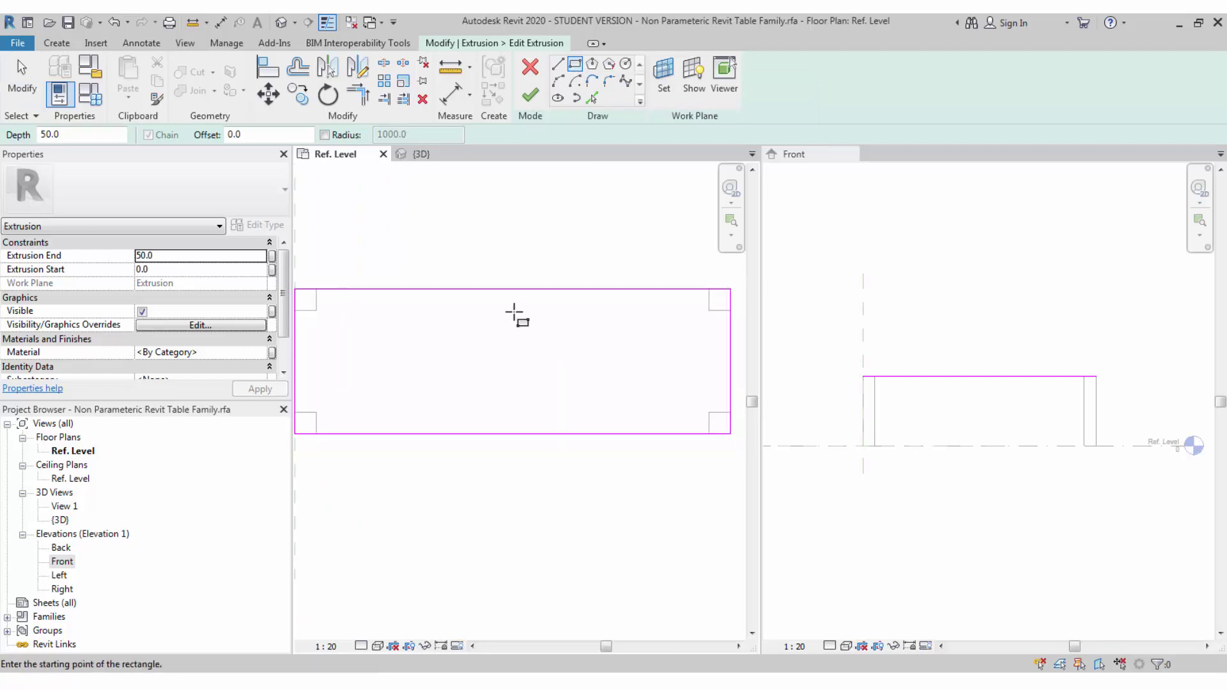
left_click(461, 298)
left_click(559, 324)
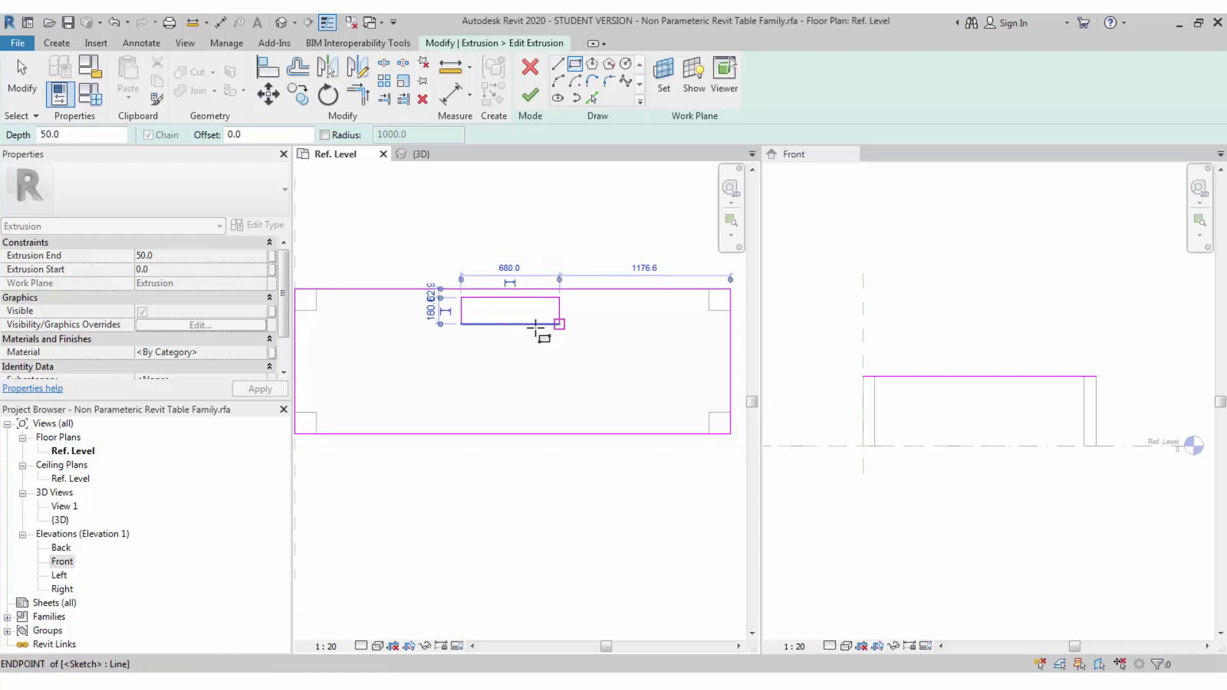
- Set the inner rectangle's short side to 150 mm
scroll(494, 330, "up", 1)
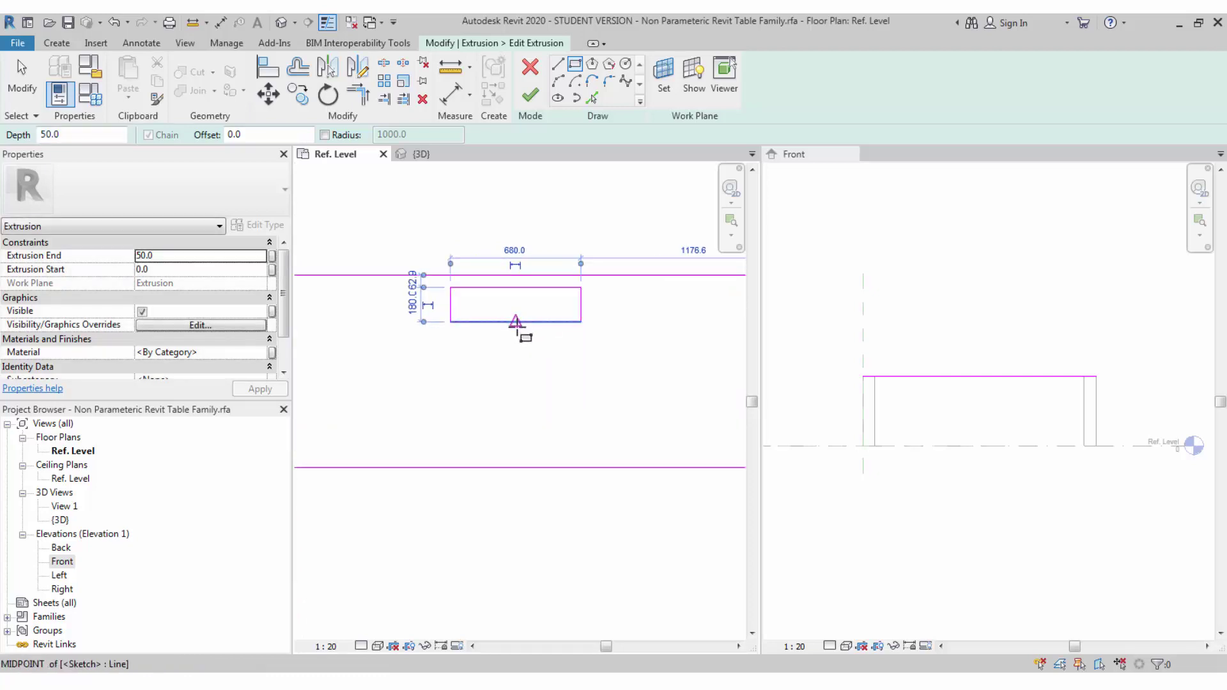
left_click(413, 300)
type("15")
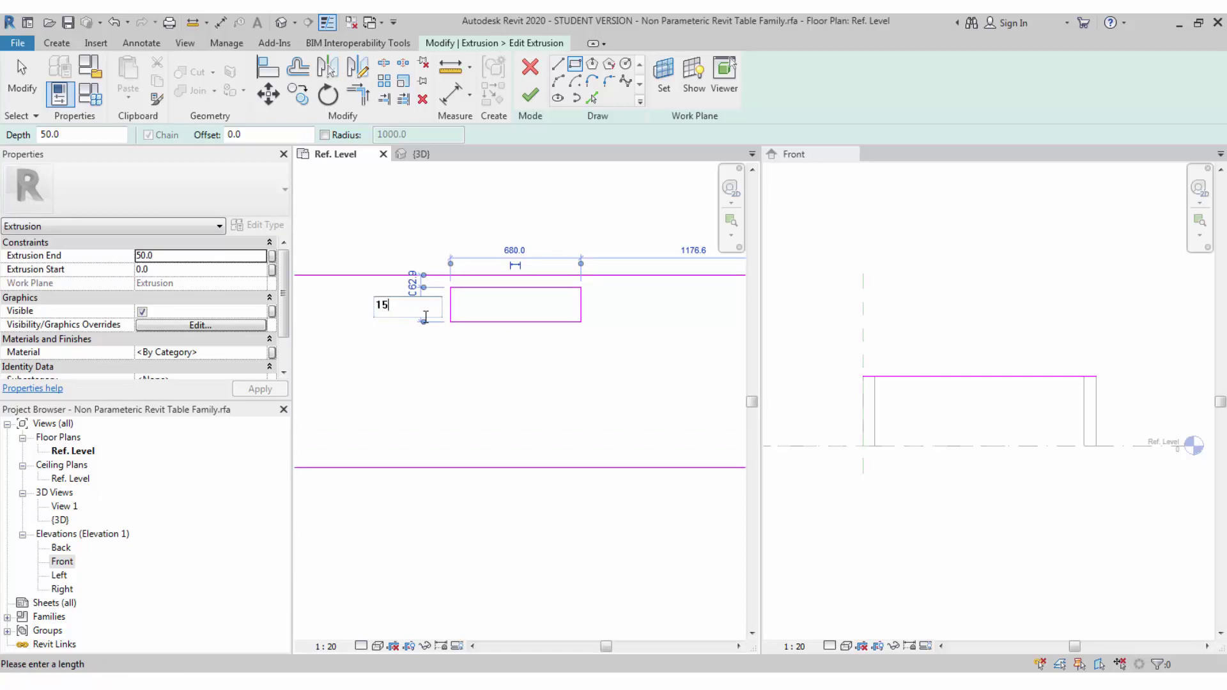
type("0")
key("Return")
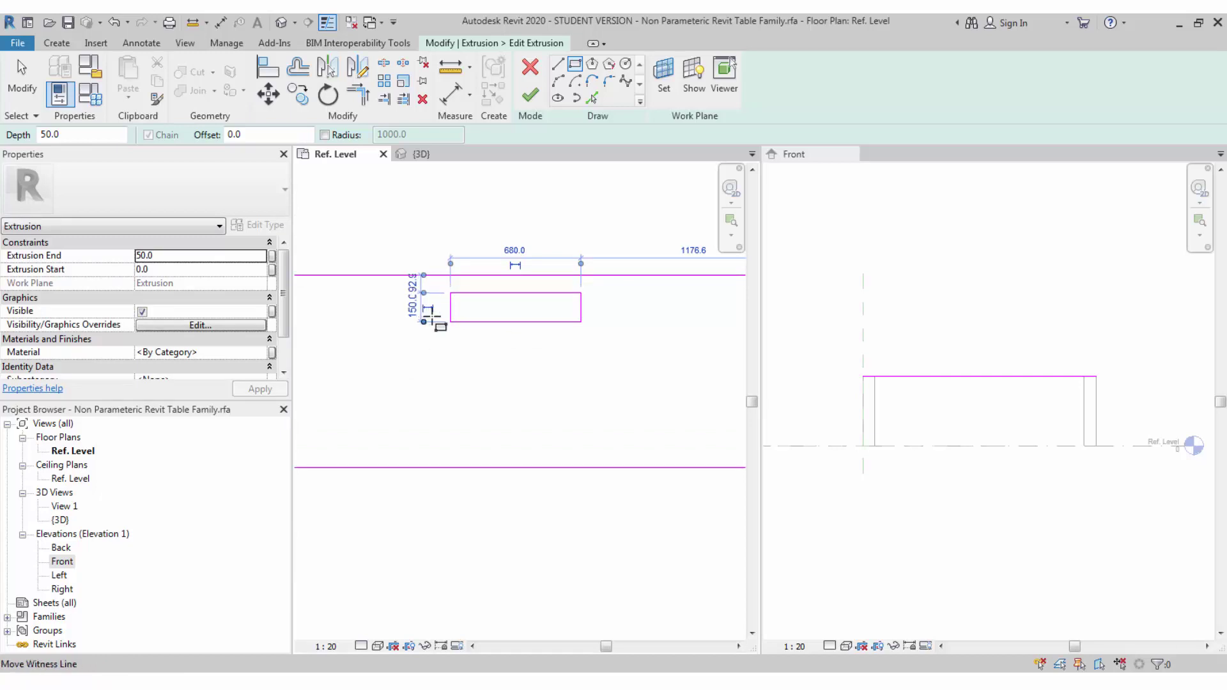
- Set the inner rectangle's long side to 600 mm and leave the rectangle tool
left_click(506, 250)
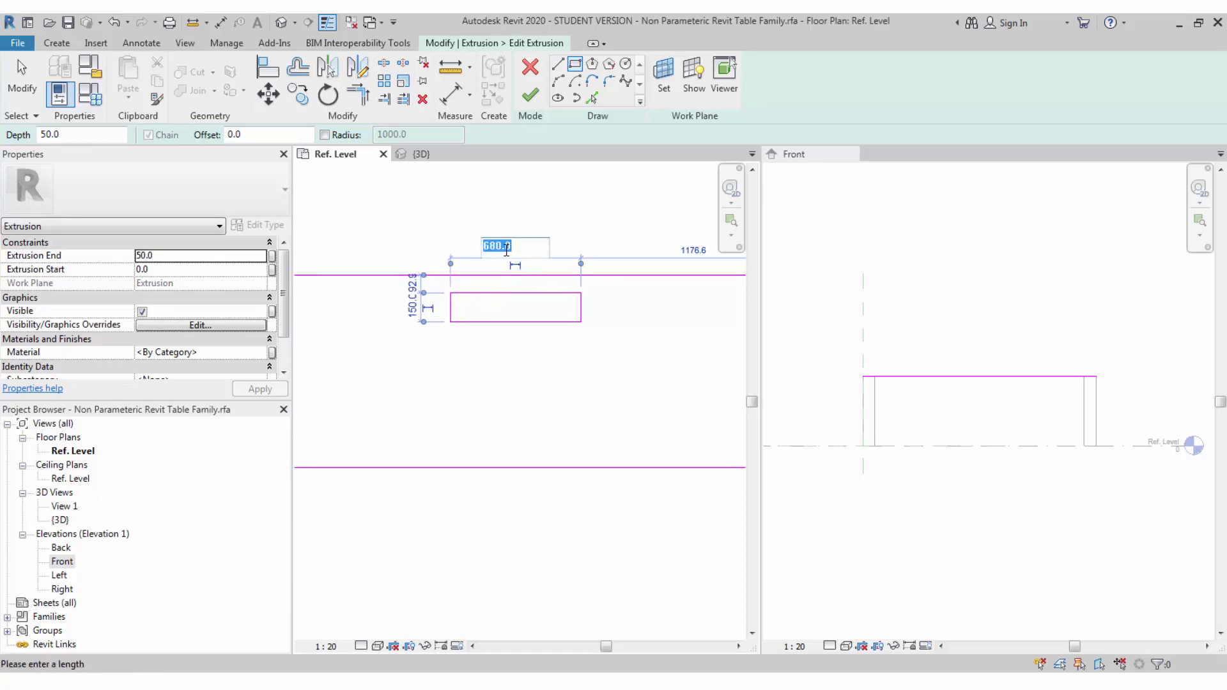
type("0")
key("Return")
scroll(530, 334, "down", 3)
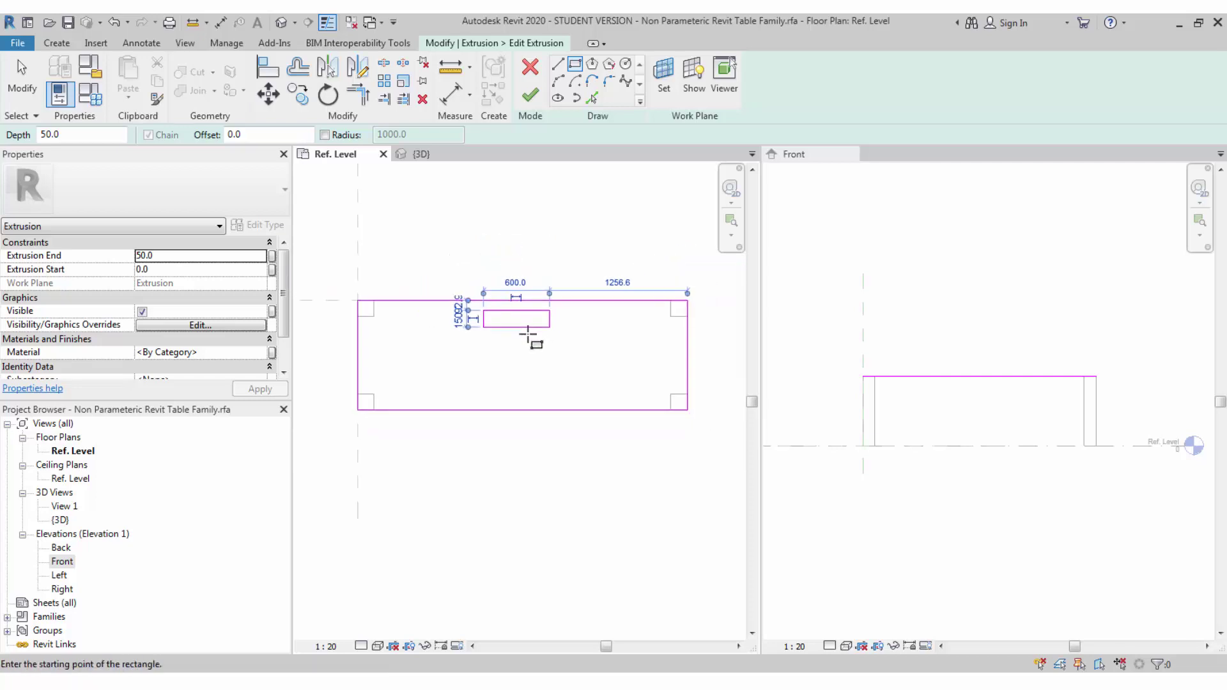
key("Escape")
key("Escape")
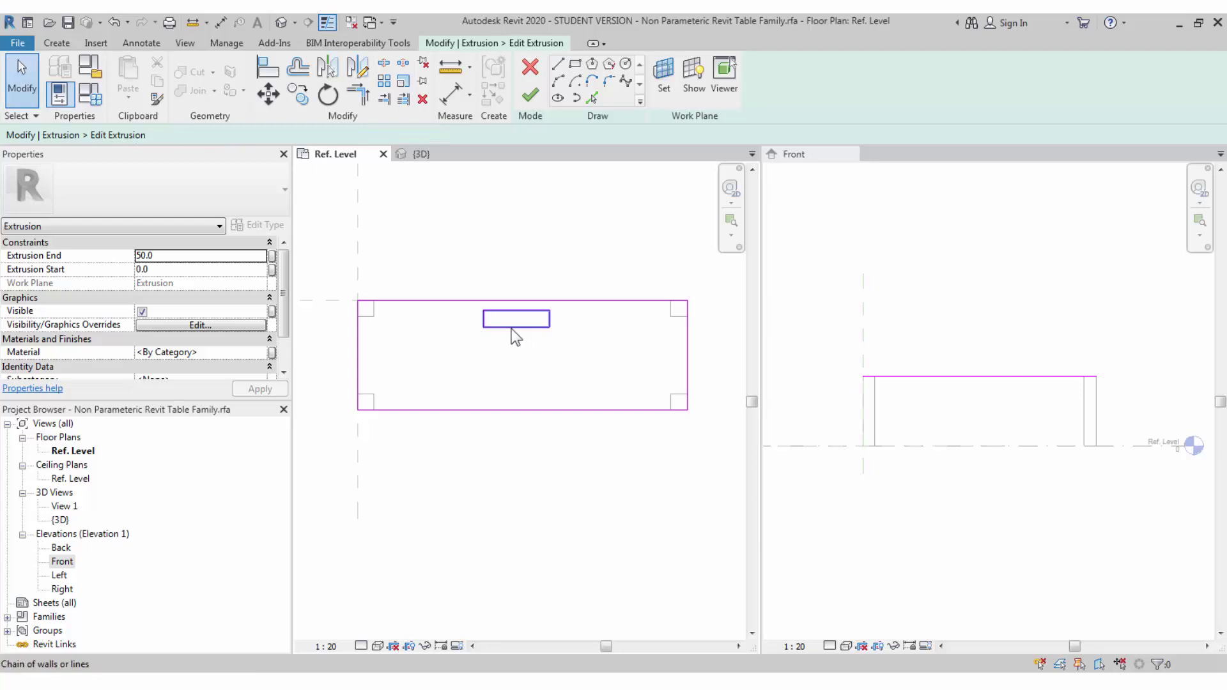
- Move the inner rectangle to the midpoint of the tabletop's upper edge, nudge it slightly down inside the top, and finish the sketch
left_click(511, 328)
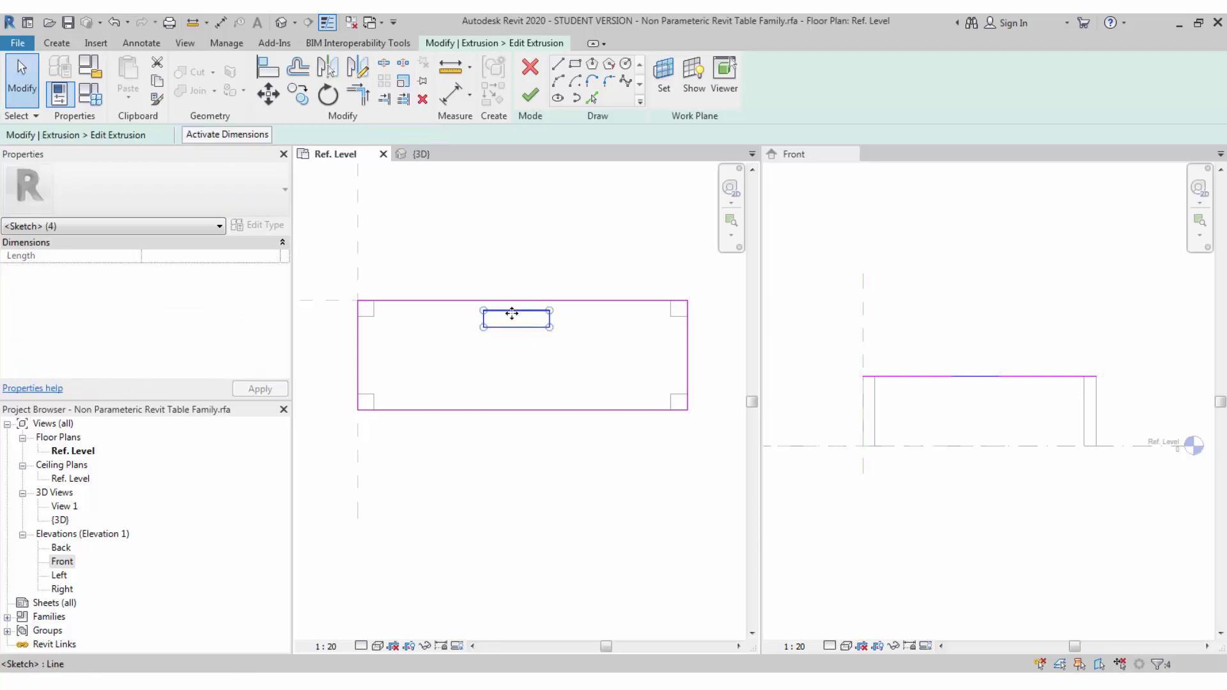
left_click(268, 95)
left_click(517, 314)
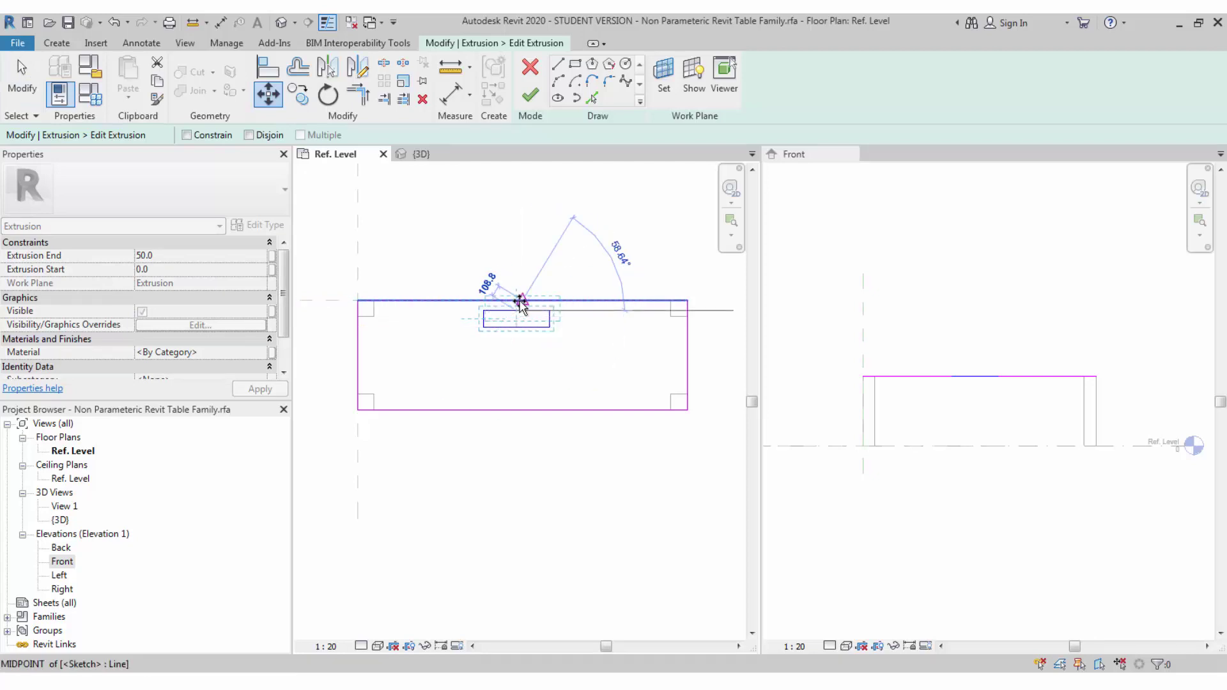
left_click(521, 301)
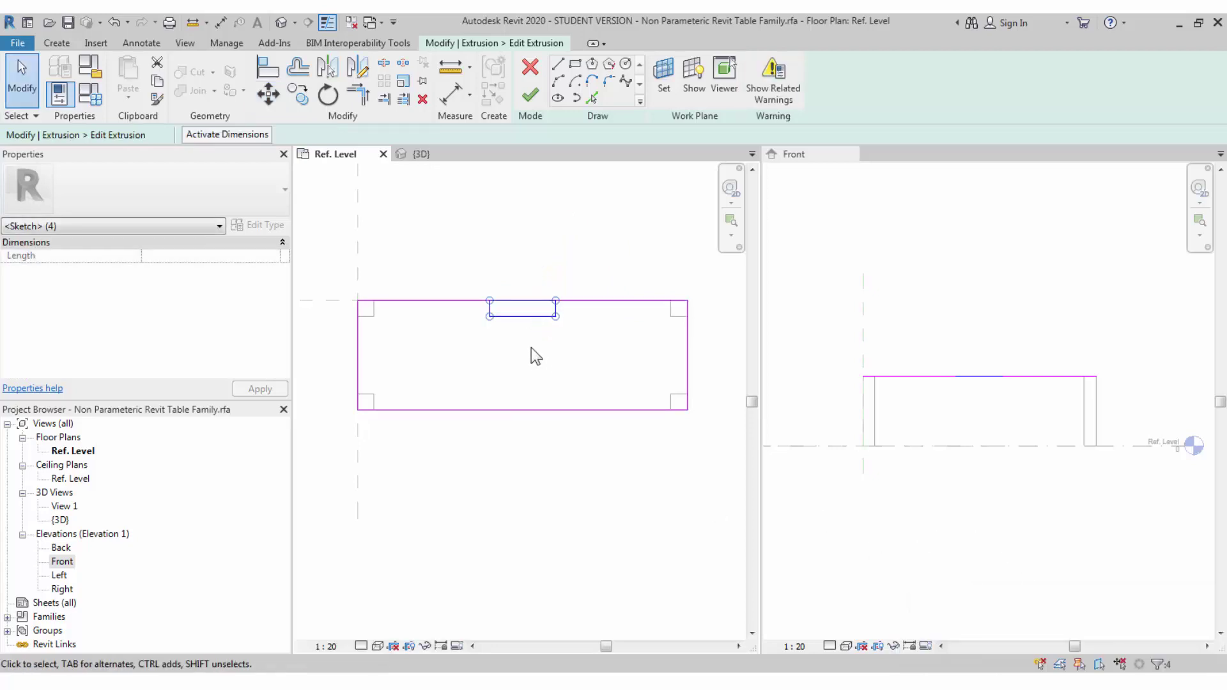
key("Down")
key("Down")
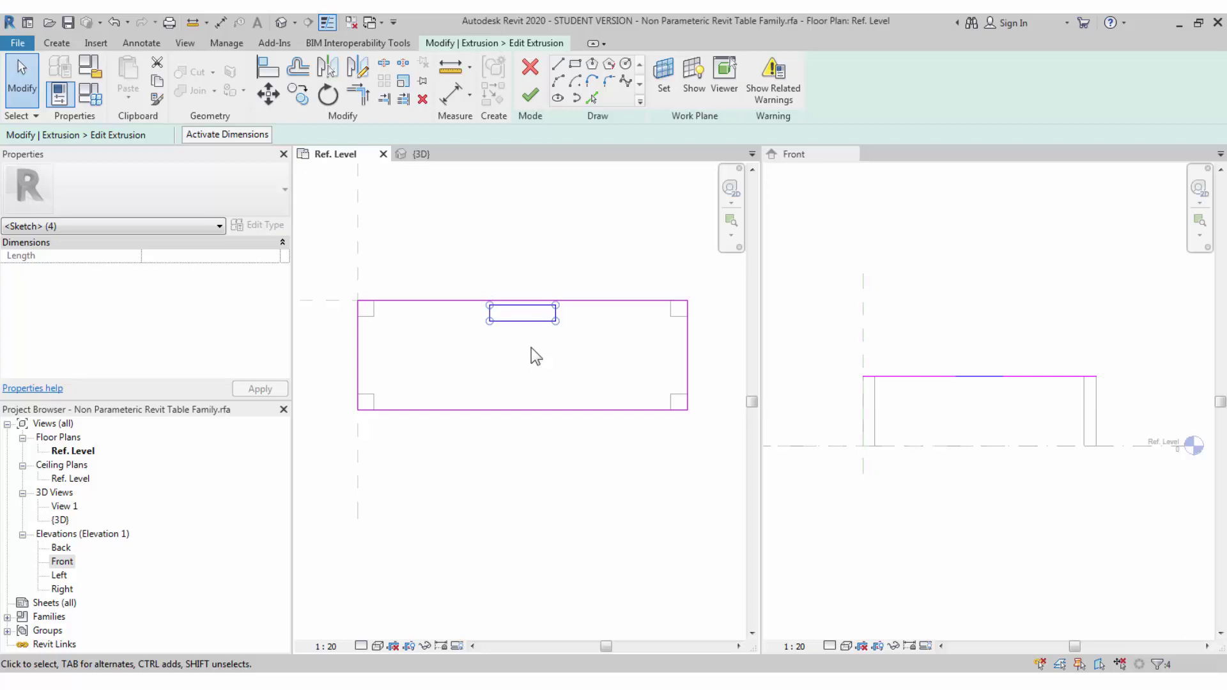
left_click(509, 273)
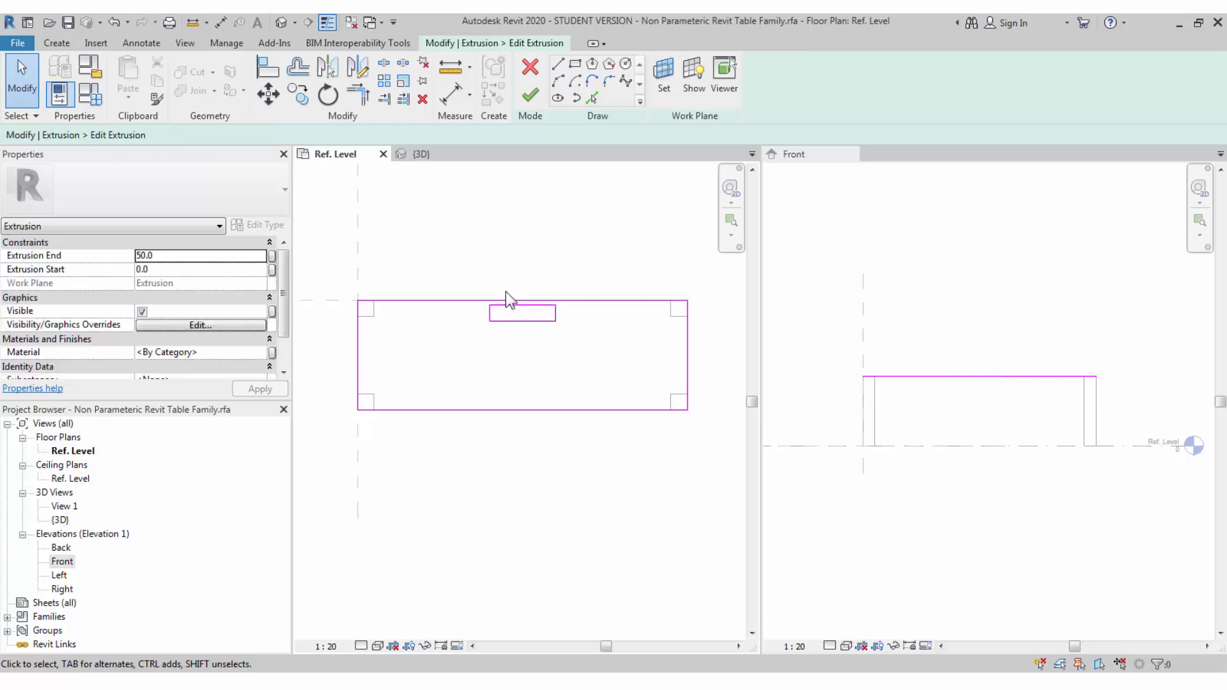
left_click(530, 96)
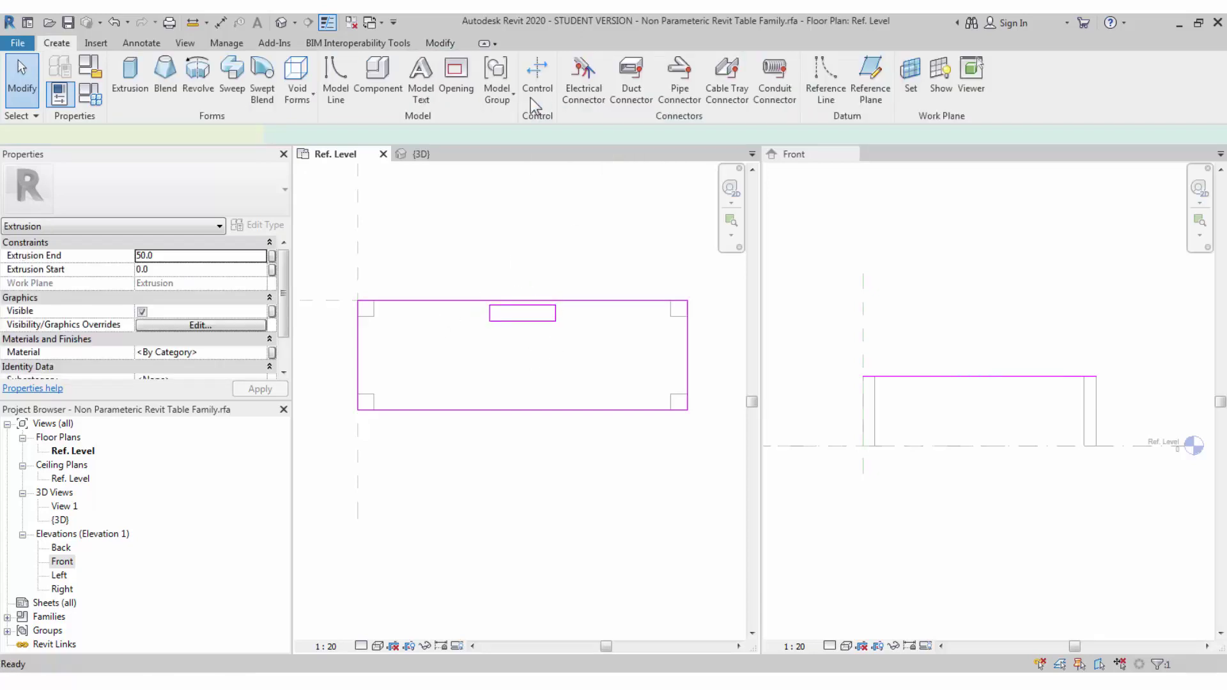
left_click(574, 330)
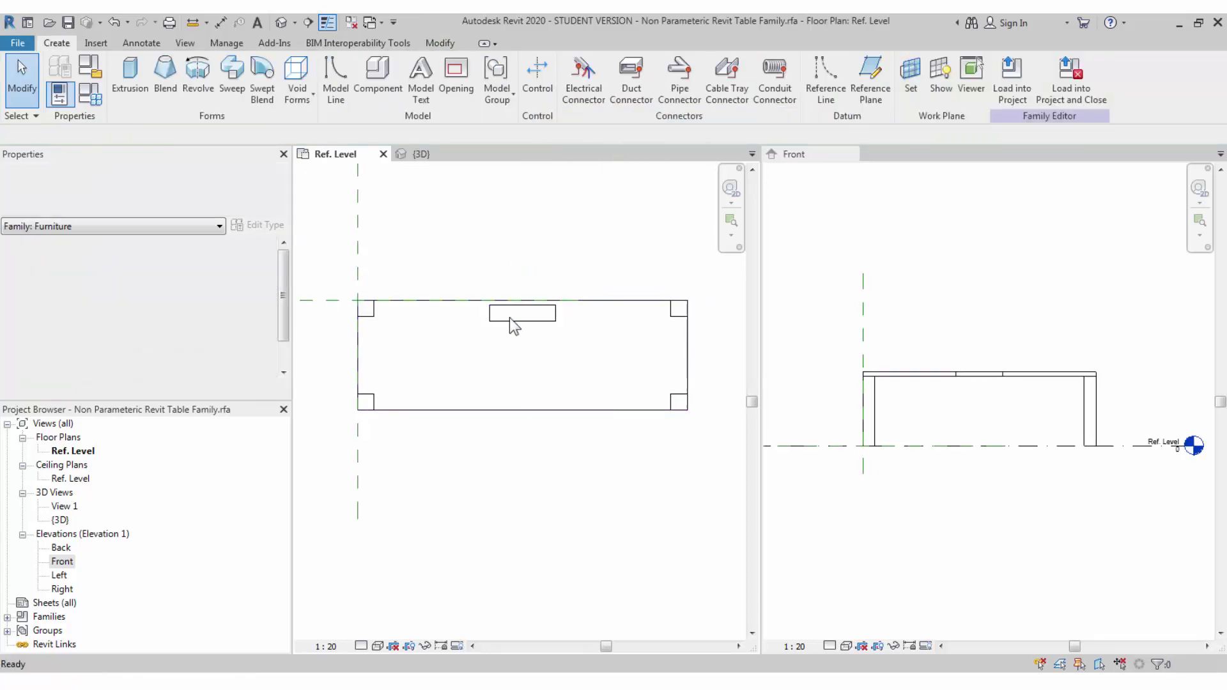
- Examine the tabletop's cut-out in the shaded 3D view, then close that view
left_click(279, 23)
mouse_move(463, 474)
middle_mouse_down("shift")
mouse_move(476, 500)
mouse_move(509, 455)
mouse_move(543, 479)
mouse_move(595, 447)
mouse_move(518, 444)
mouse_move(509, 460)
mouse_move(502, 435)
middle_mouse_up("shift")
scroll(548, 342, "up", 3)
key("s")
key("d")
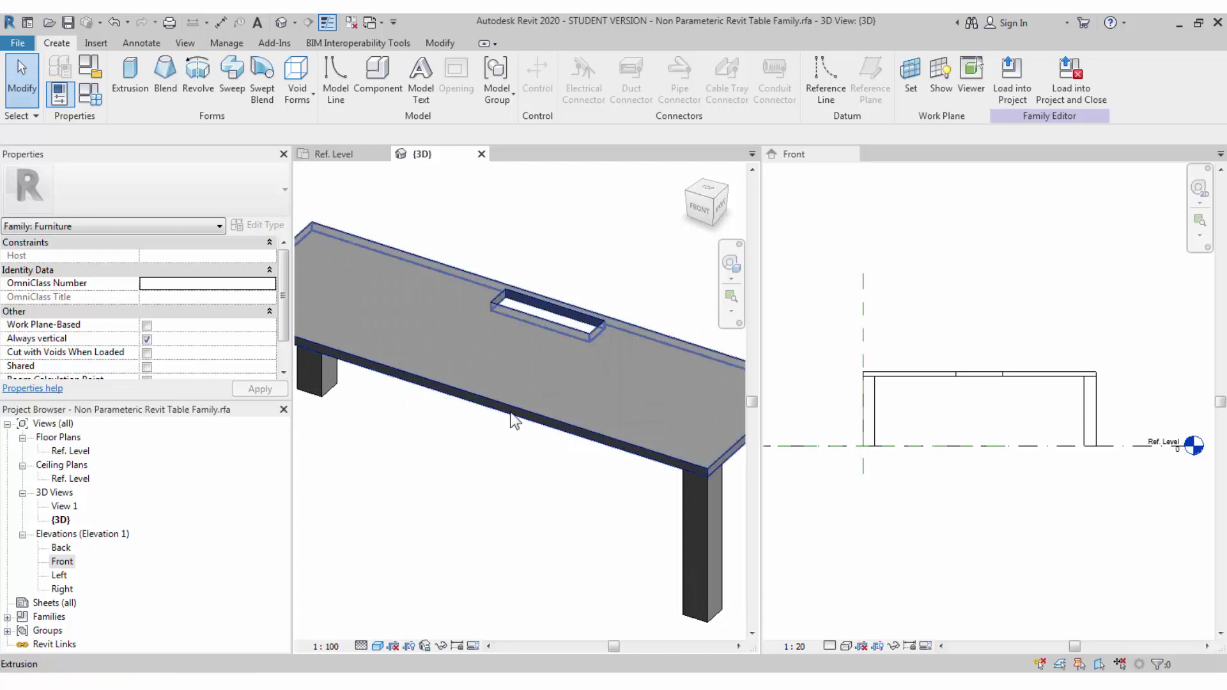
left_click(511, 416)
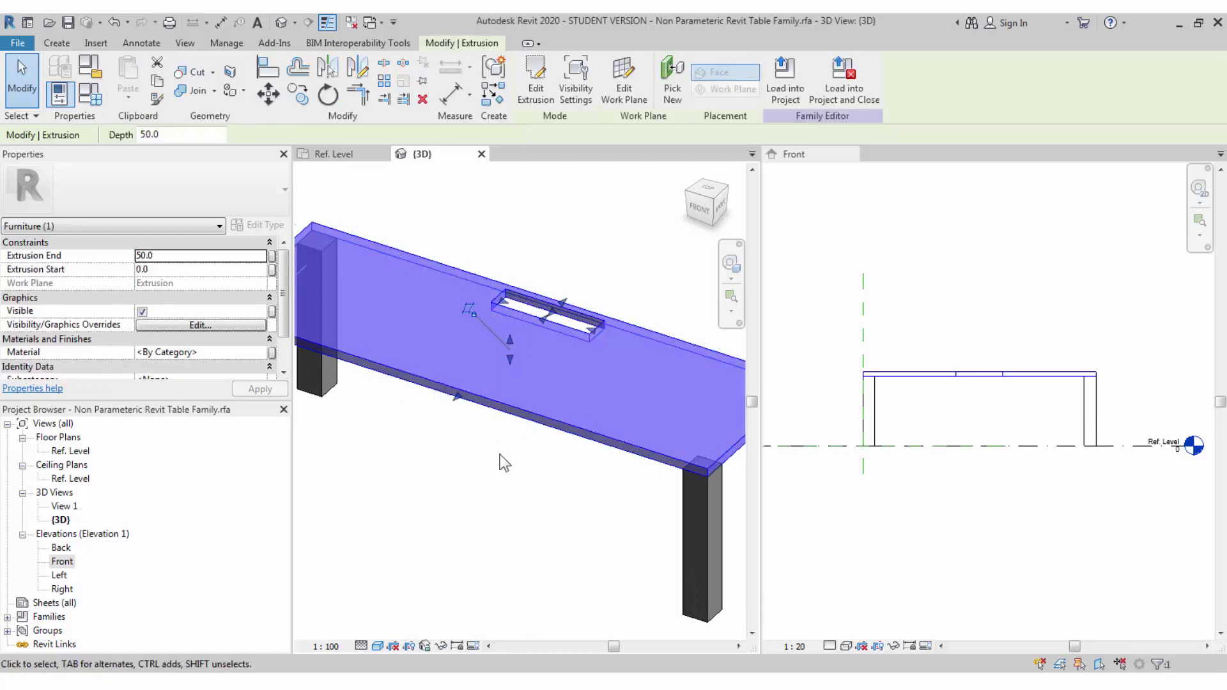
left_click(500, 455)
mouse_move(508, 424)
middle_mouse_down("shift")
mouse_move(530, 430)
mouse_move(520, 425)
middle_mouse_up("shift")
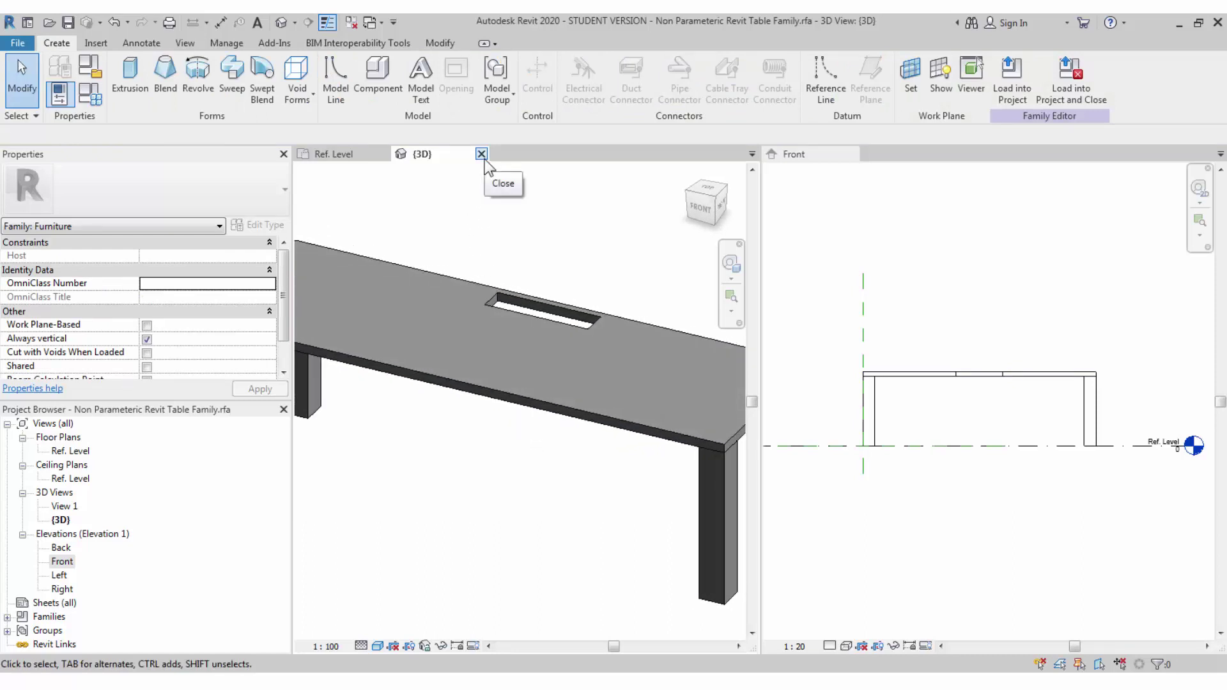
left_click(481, 154)
- Create a 50 mm deep extrusion inside the cut-out from a rectangle offset 2 mm inward from the opening's edges
scroll(501, 371, "up", 1)
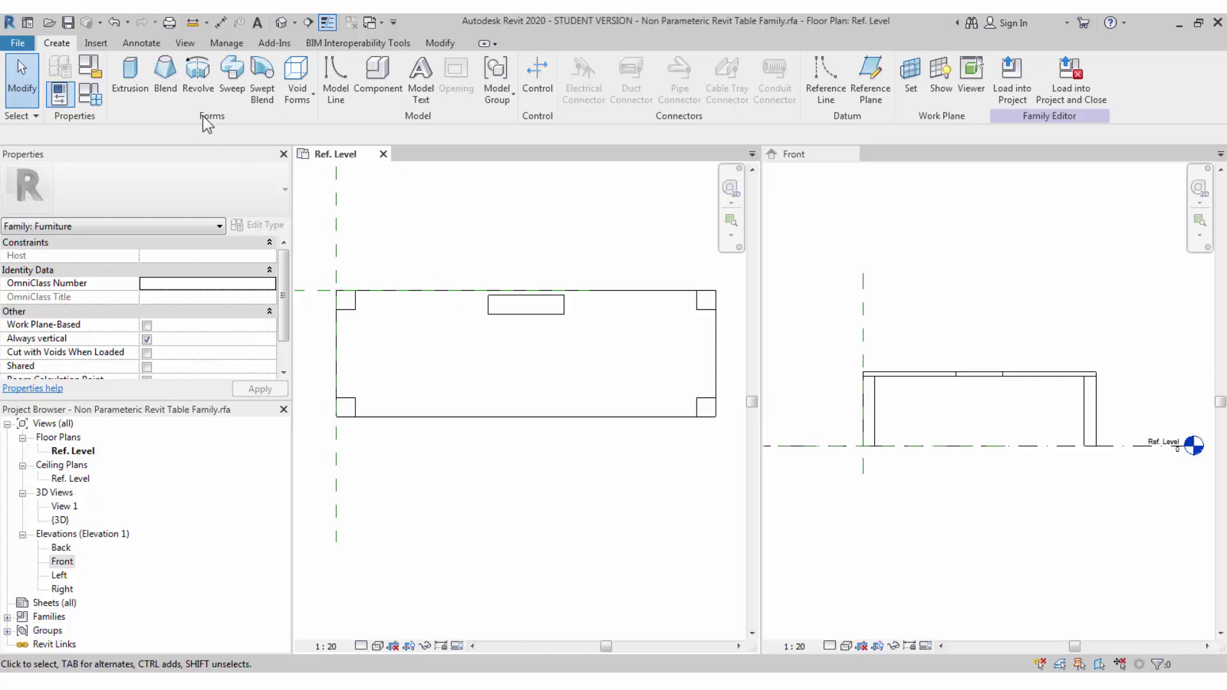
left_click(141, 98)
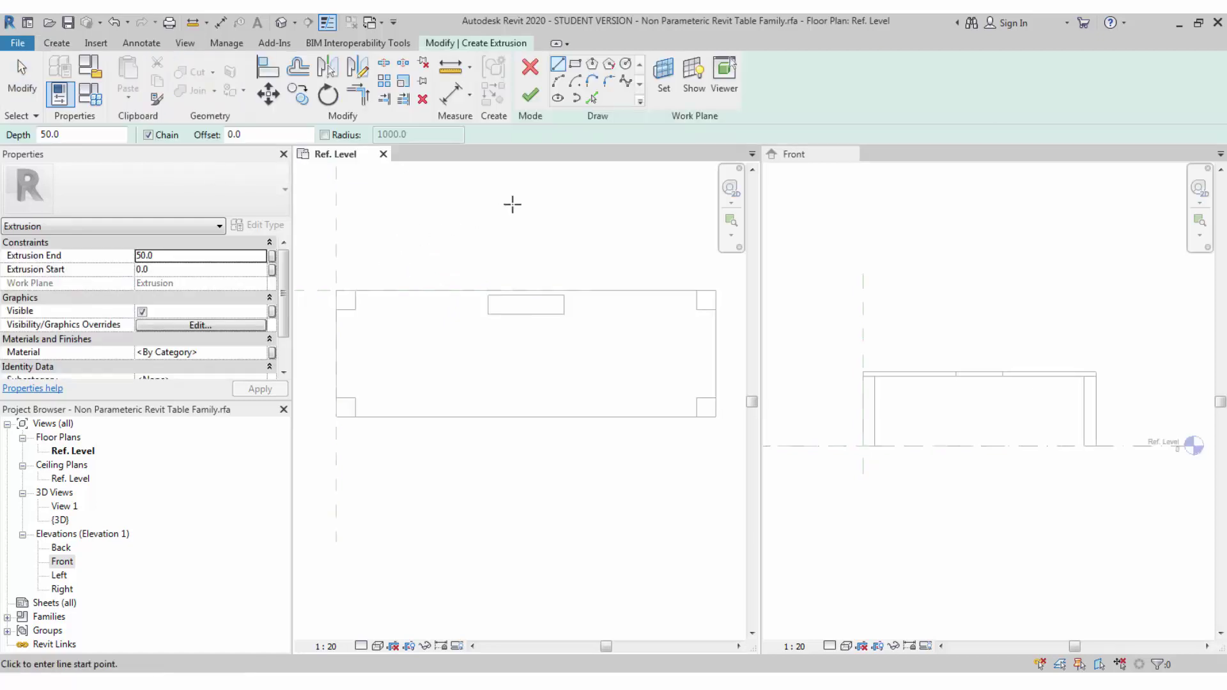
left_click(577, 64)
scroll(508, 323, "up", 4)
mouse_move(497, 335)
middle_mouse_down()
mouse_move(500, 354)
mouse_move(454, 356)
middle_mouse_up()
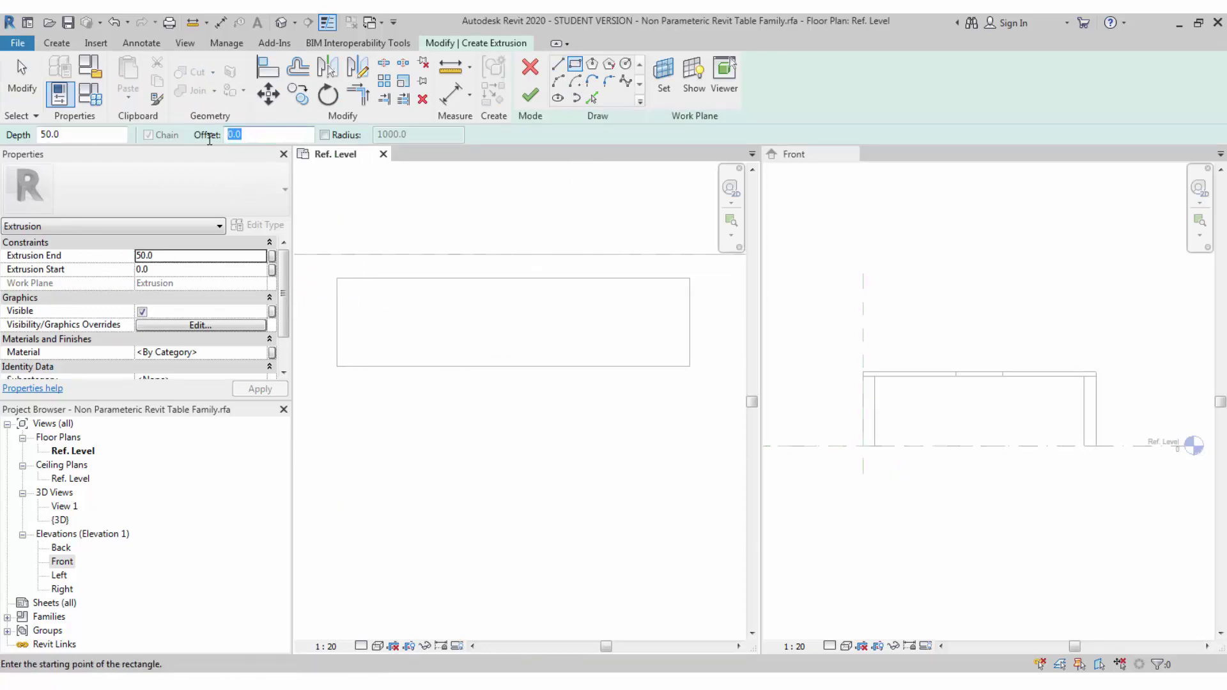
type("2")
left_click(337, 278)
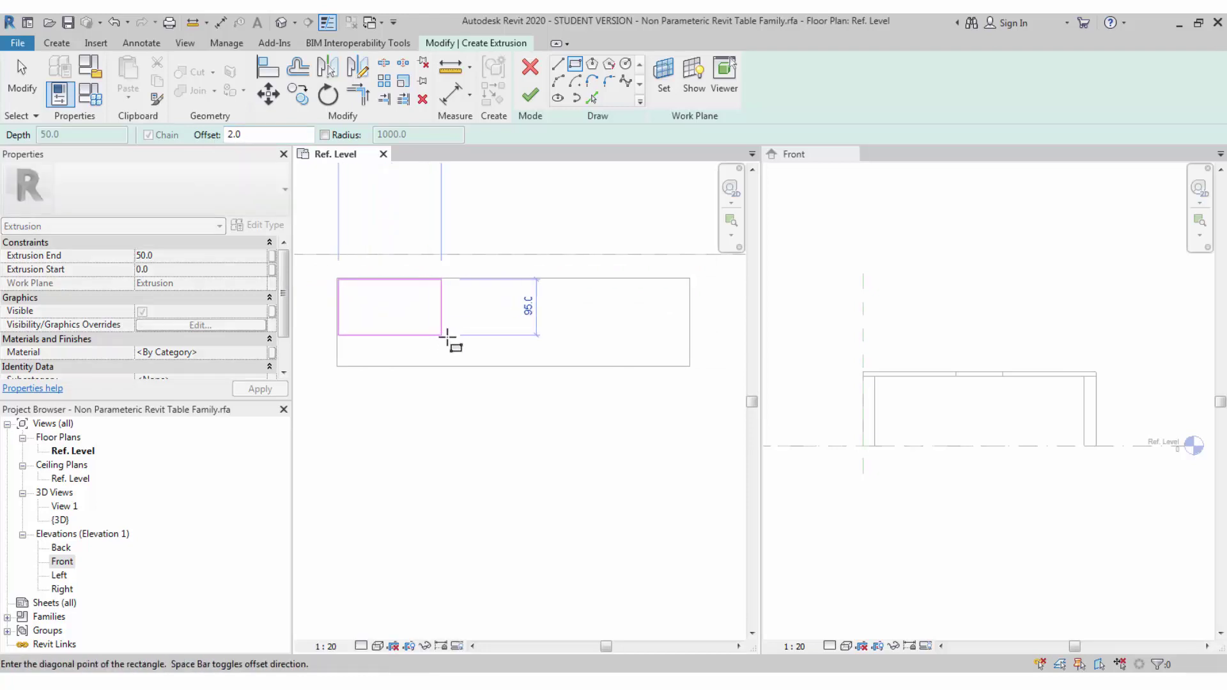
scroll(341, 300, "up", 3)
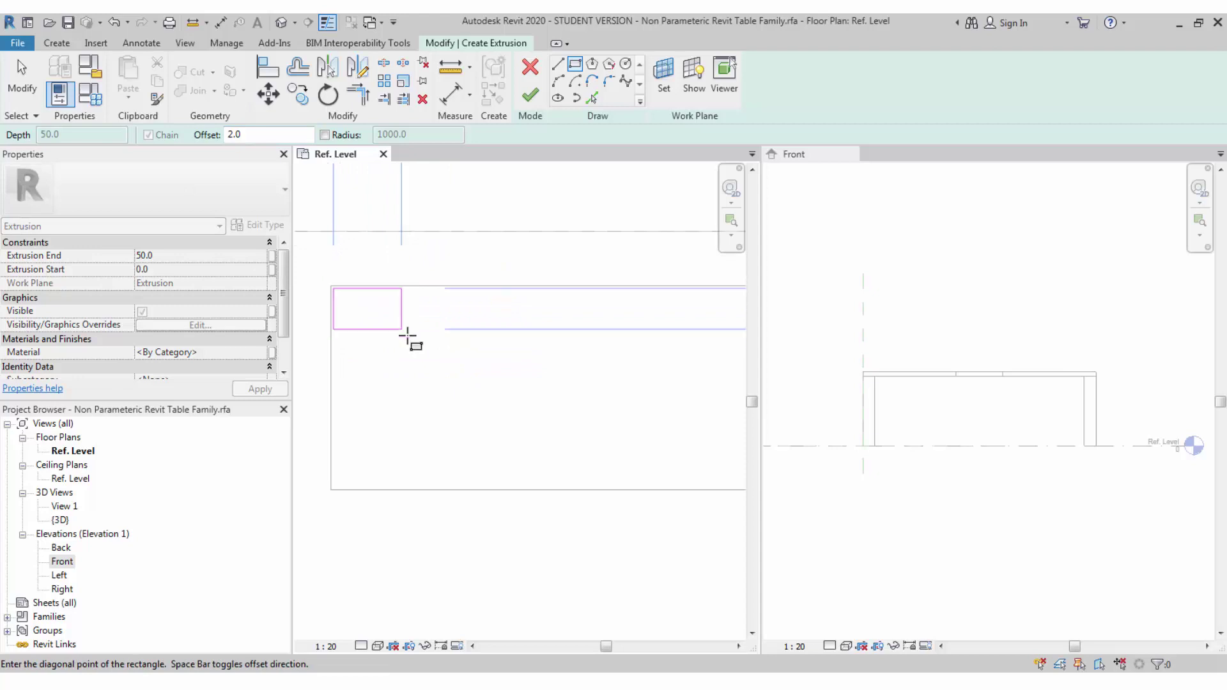
scroll(407, 337, "down", 1)
scroll(407, 337, "down", 2)
left_click(685, 393)
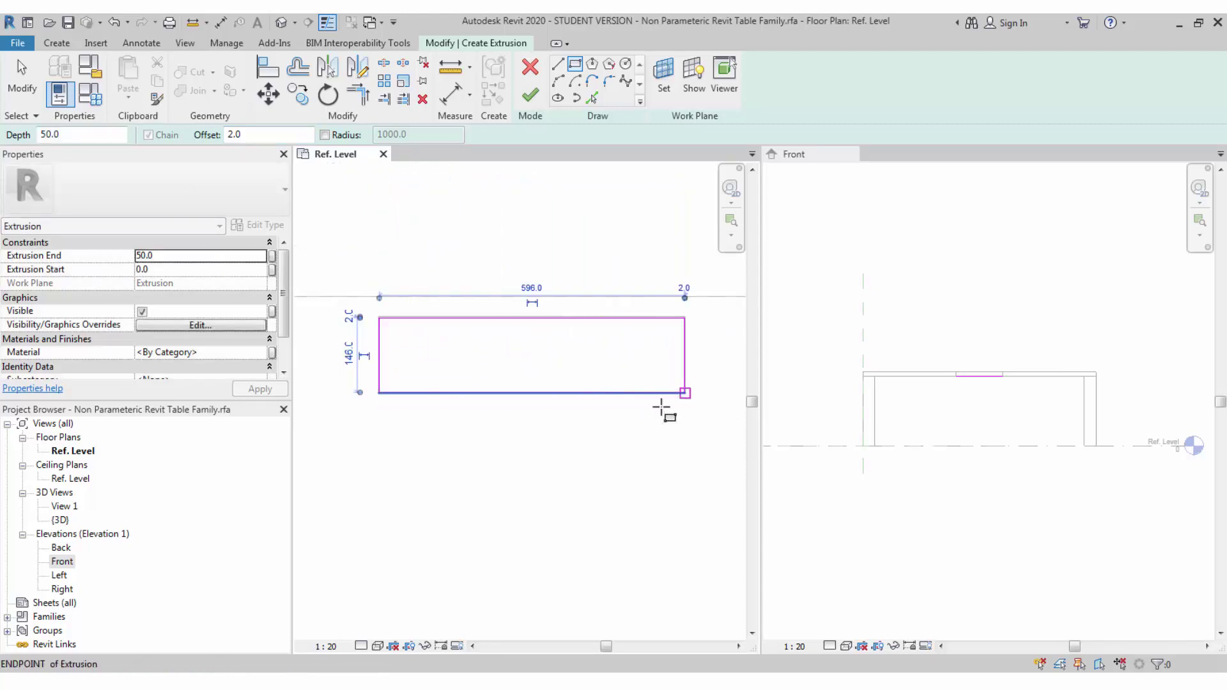
scroll(403, 350, "up", 2)
scroll(400, 352, "down", 1)
scroll(401, 350, "down", 1)
left_click(530, 95)
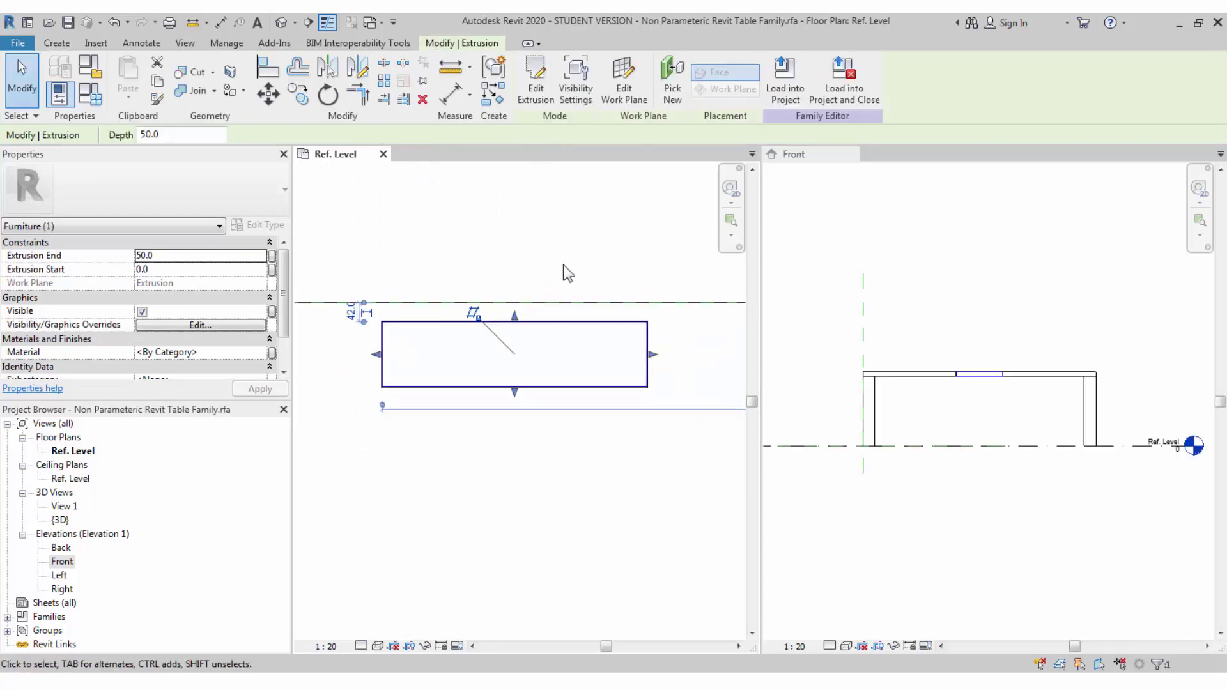
- Examine the insert panel's sketch and thickness in the Front elevation and its fit in the cut-out in the 3D view
left_click(535, 82)
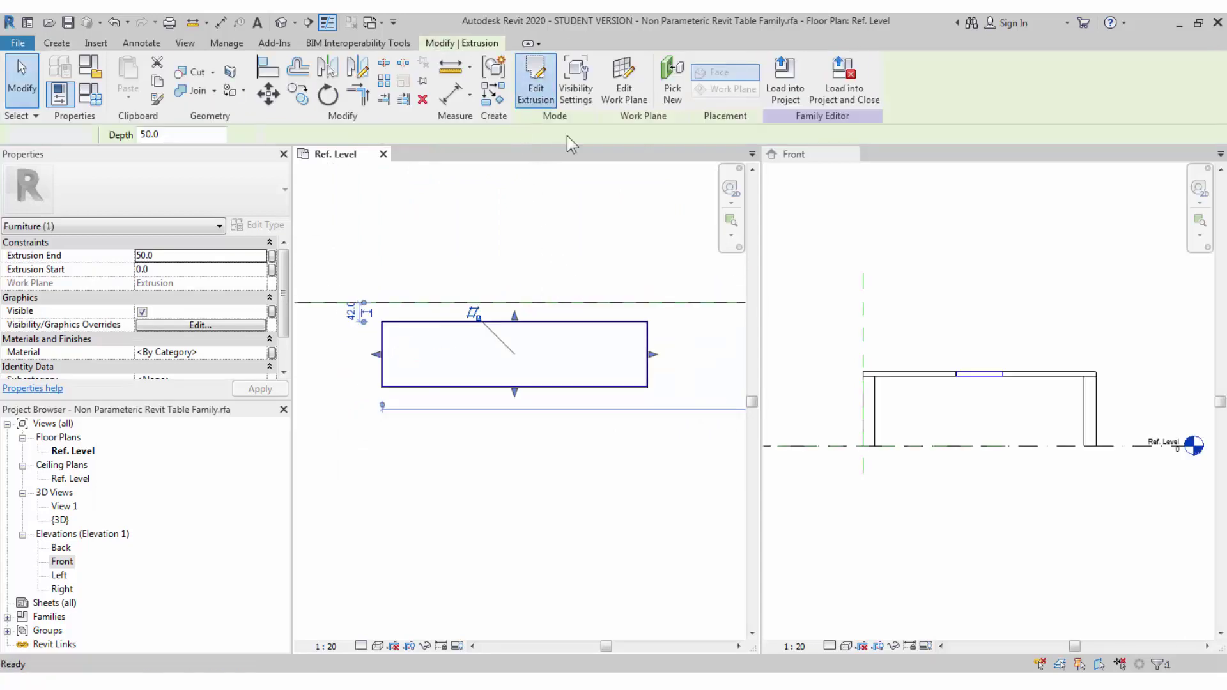
left_click(972, 383)
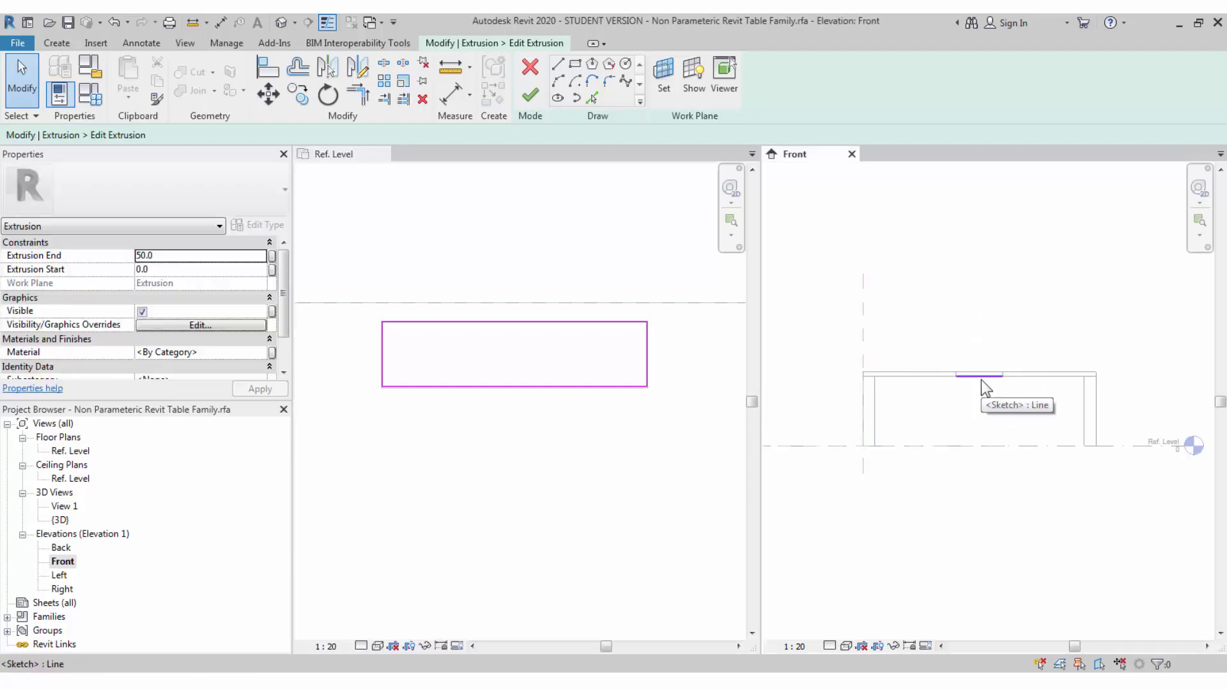
left_click(529, 99)
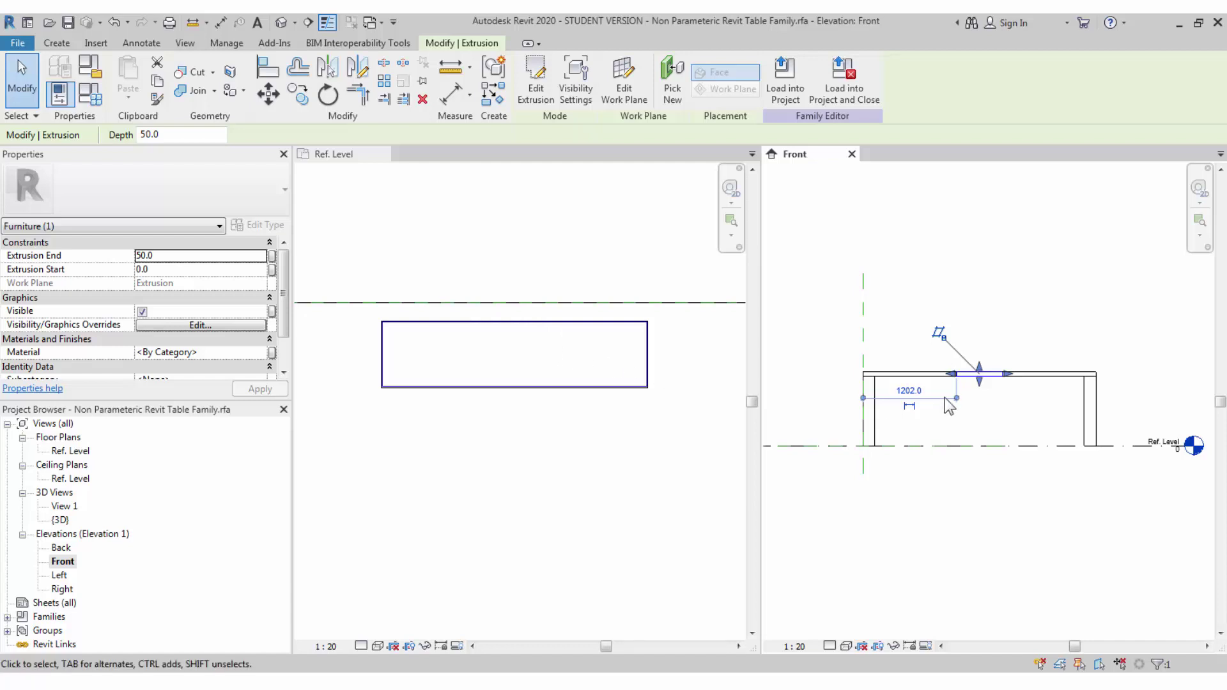
scroll(986, 375, "up", 5)
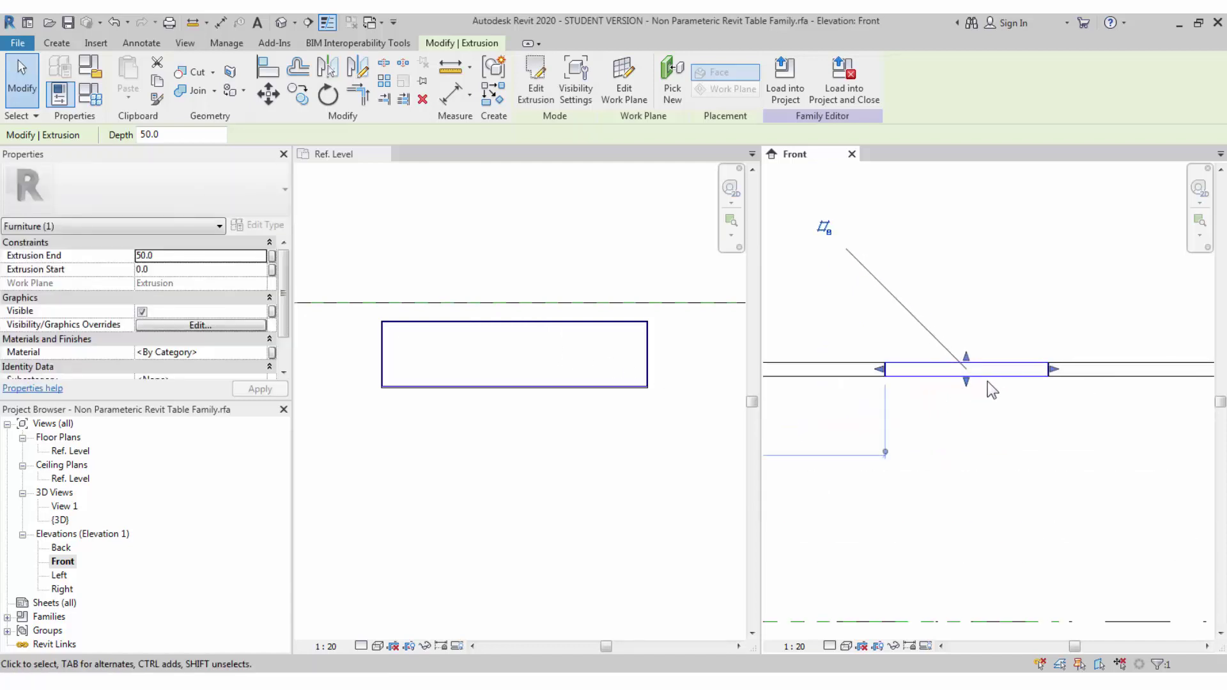
scroll(988, 382, "up", 1)
left_click(607, 386)
scroll(538, 340, "down", 2)
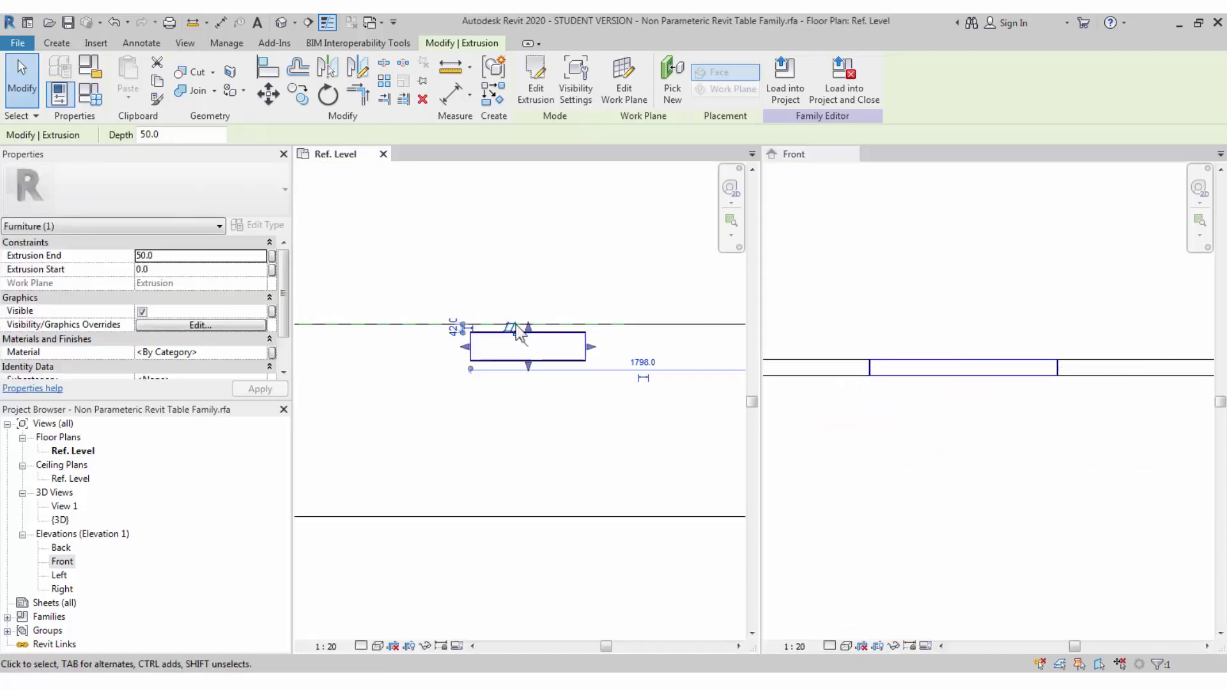
left_click(281, 23)
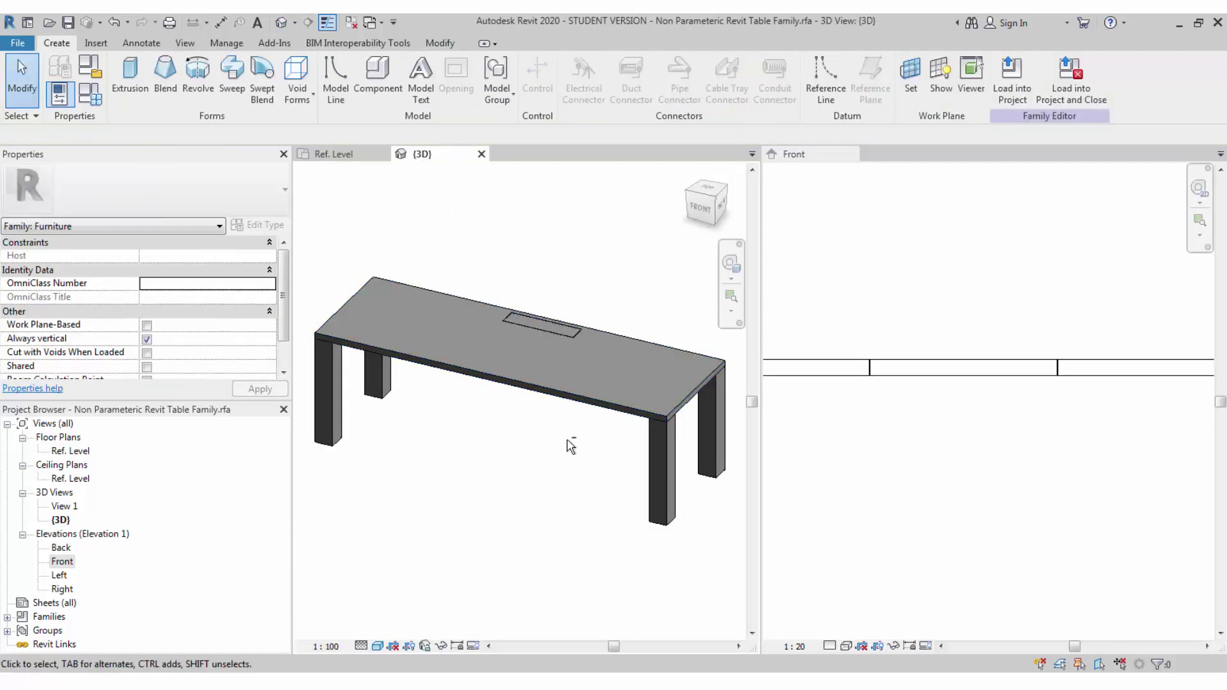
scroll(588, 352, "up", 2)
scroll(550, 384, "up", 2)
scroll(539, 361, "down", 1)
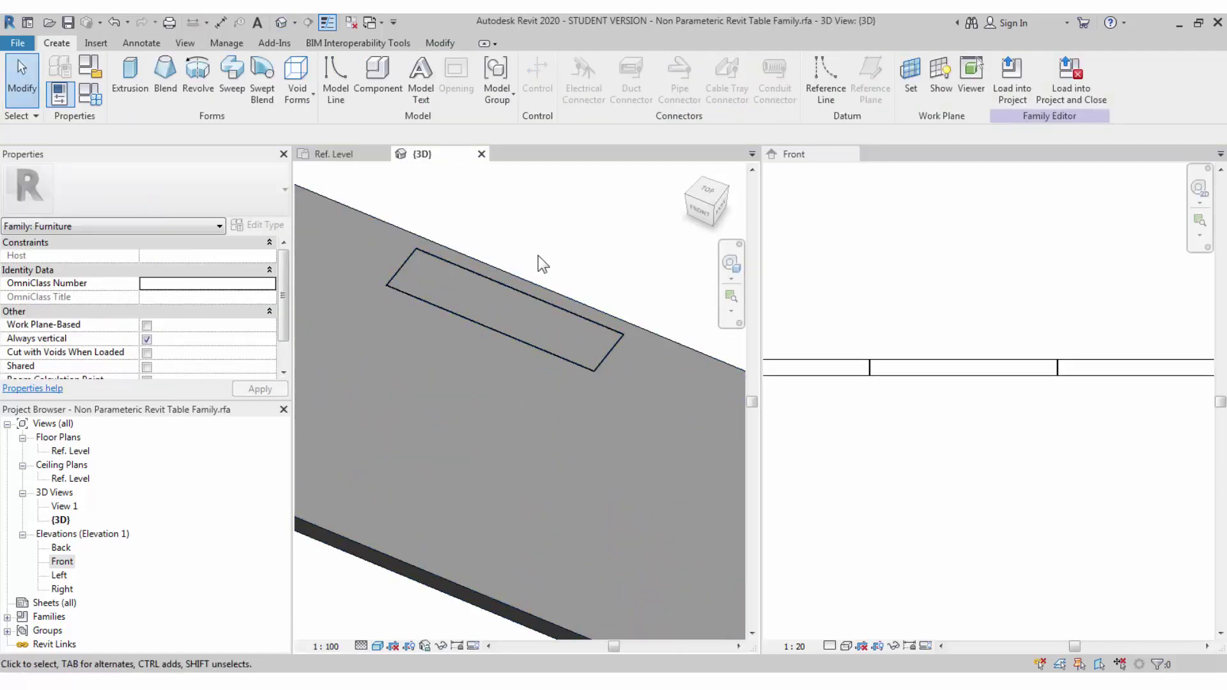
scroll(539, 262, "down", 2)
- Edit the insert panel's extrusion sketch in the Ref. Level plan and draw a circle of about 25 mm radius centred on its lower edge
left_click(551, 303)
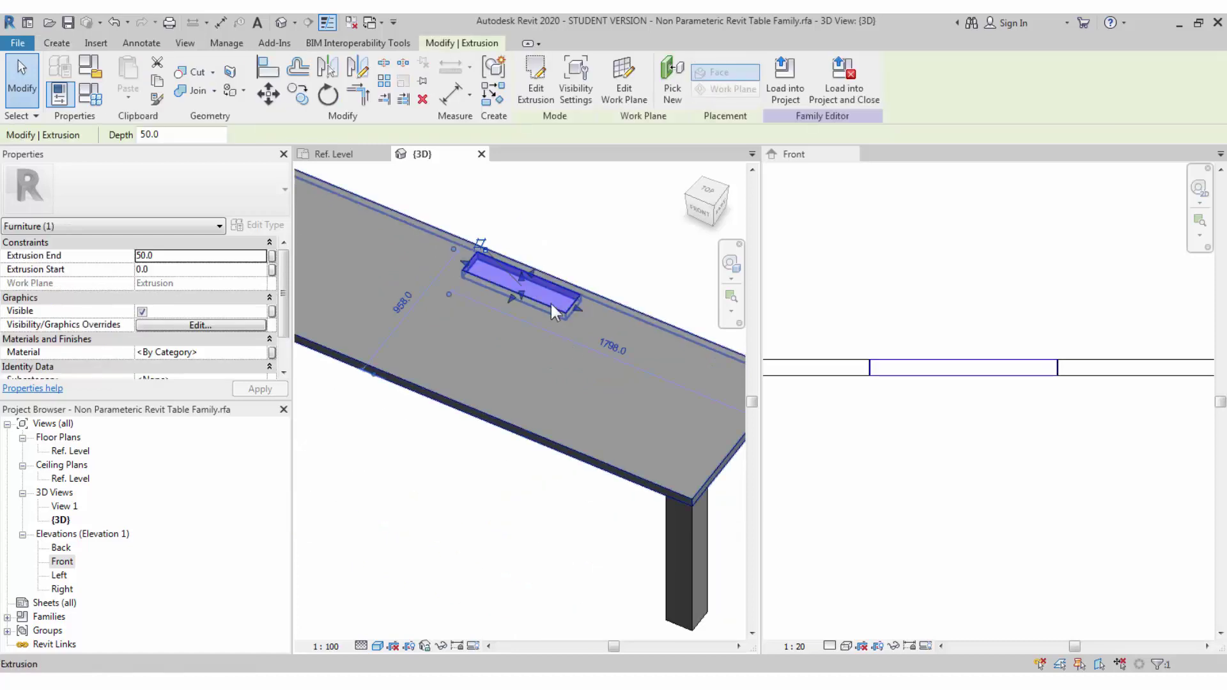
left_click(535, 76)
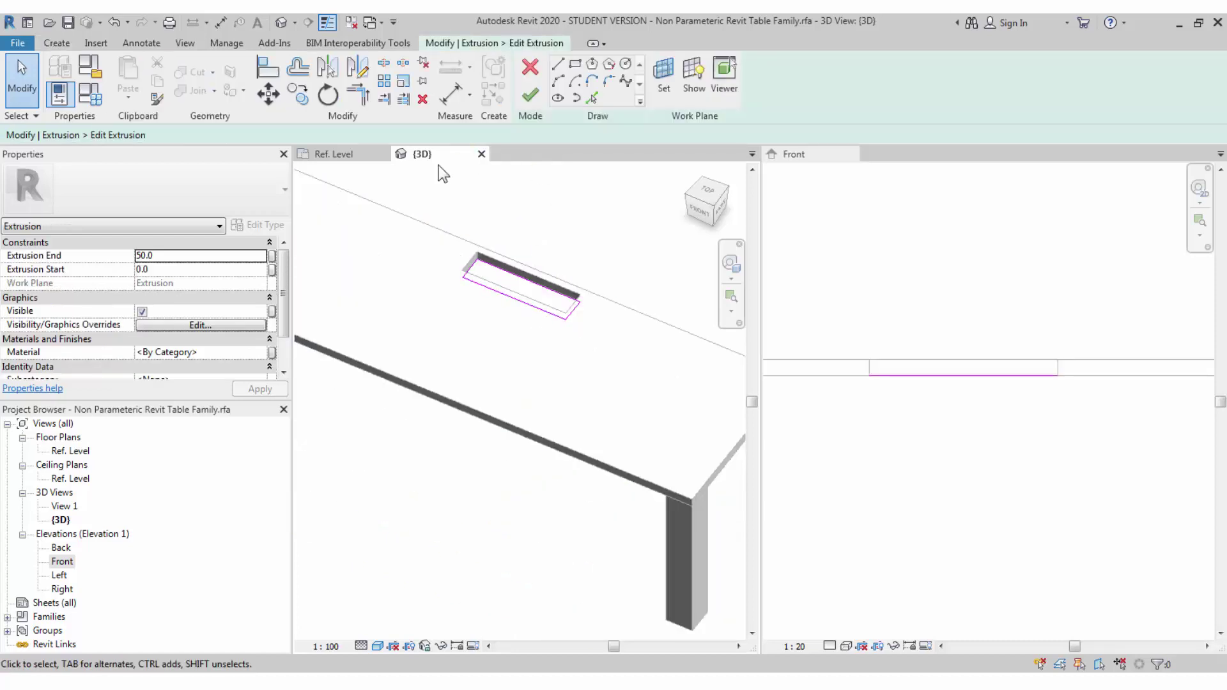
left_click(358, 155)
scroll(521, 365, "up", 3)
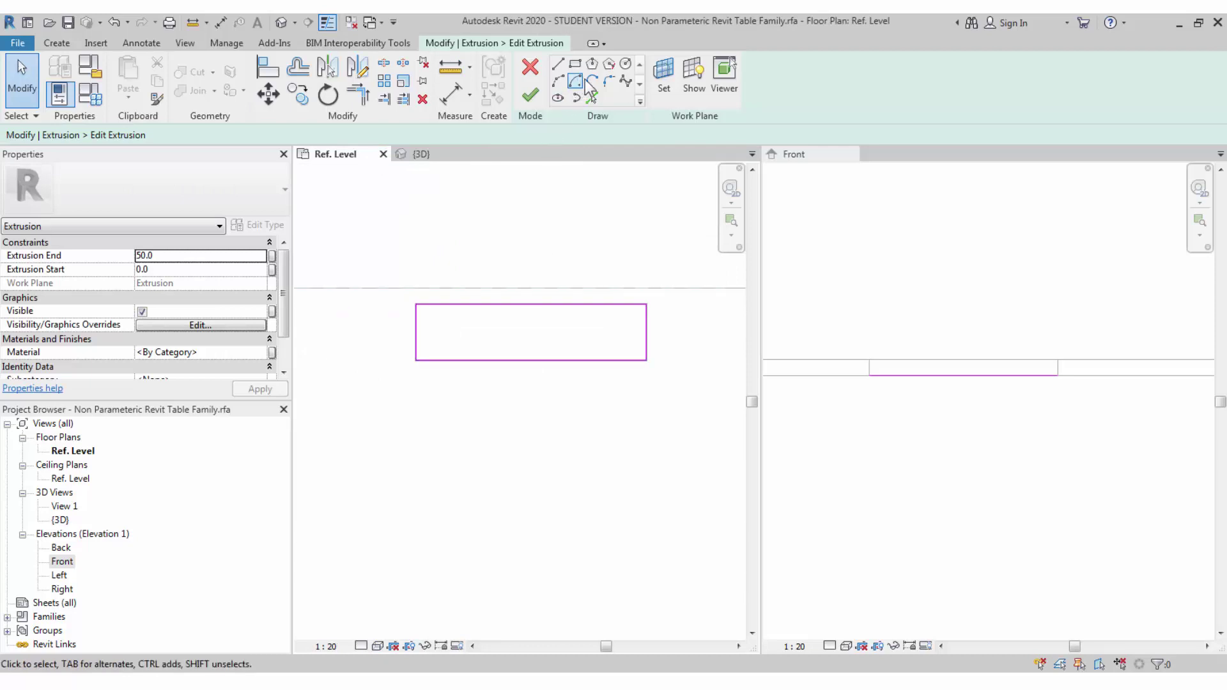
left_click(626, 63)
left_click(532, 360)
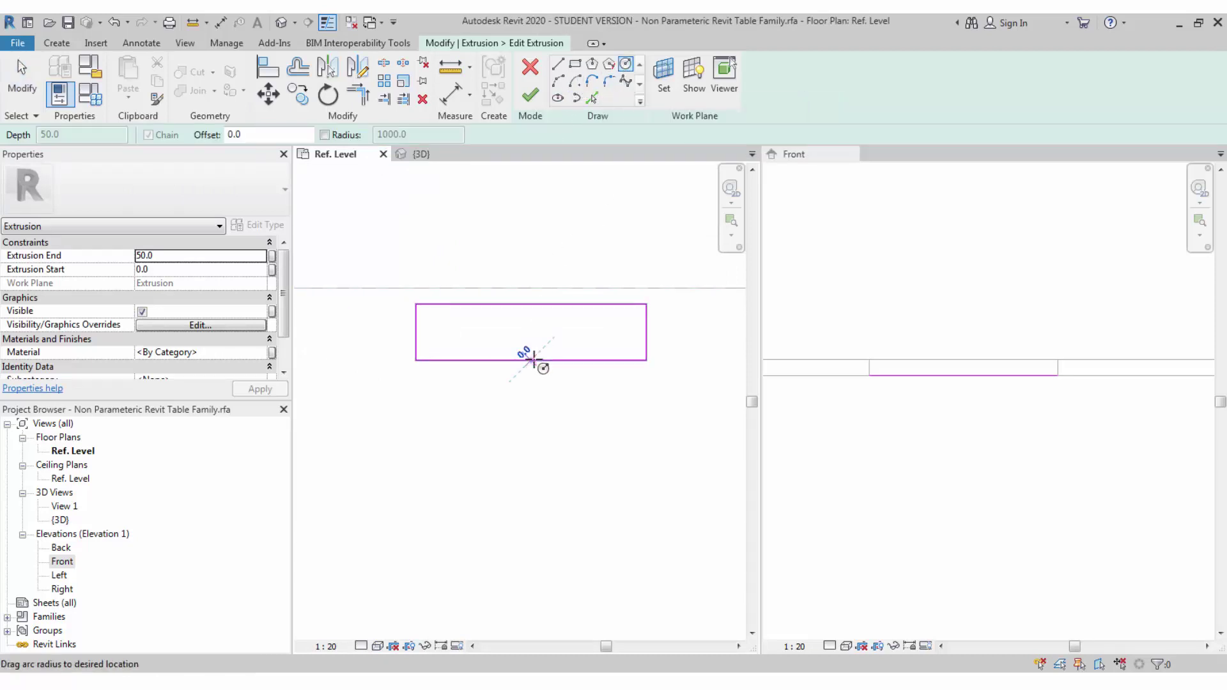
scroll(535, 351, "up", 2)
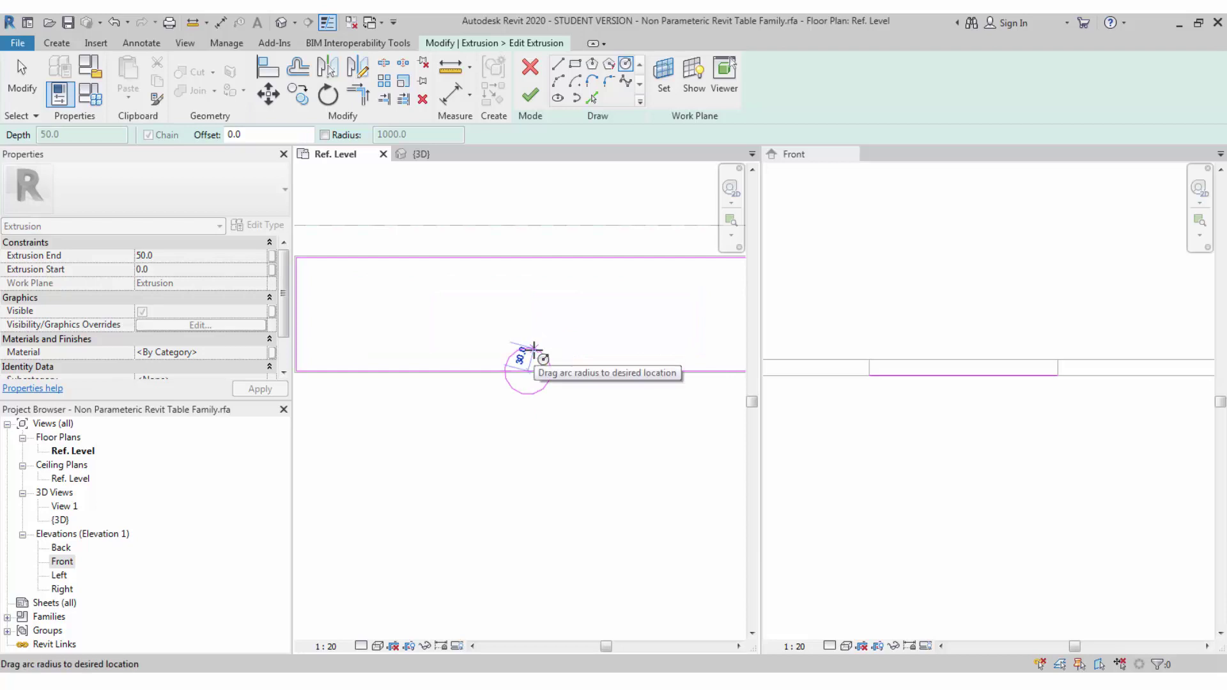
left_click(535, 356)
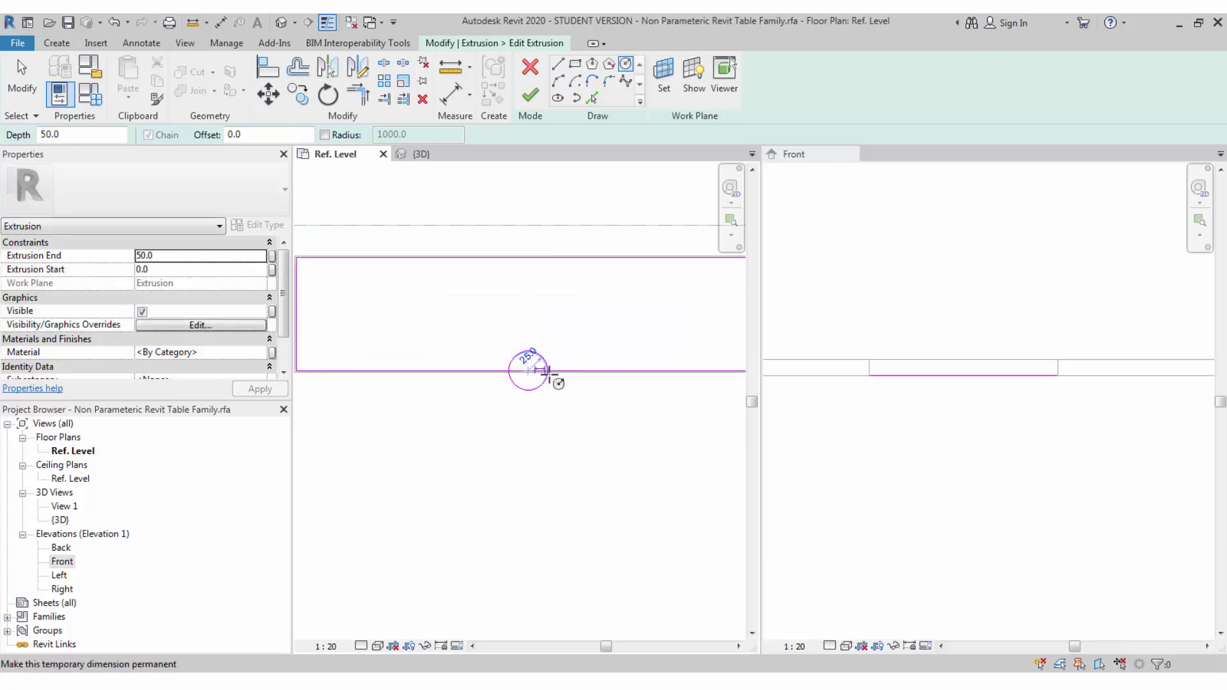
key("Escape")
key("Escape")
- Split the circle at its lowest point and split the insert panel's lower edge inside the circle
left_click(545, 381)
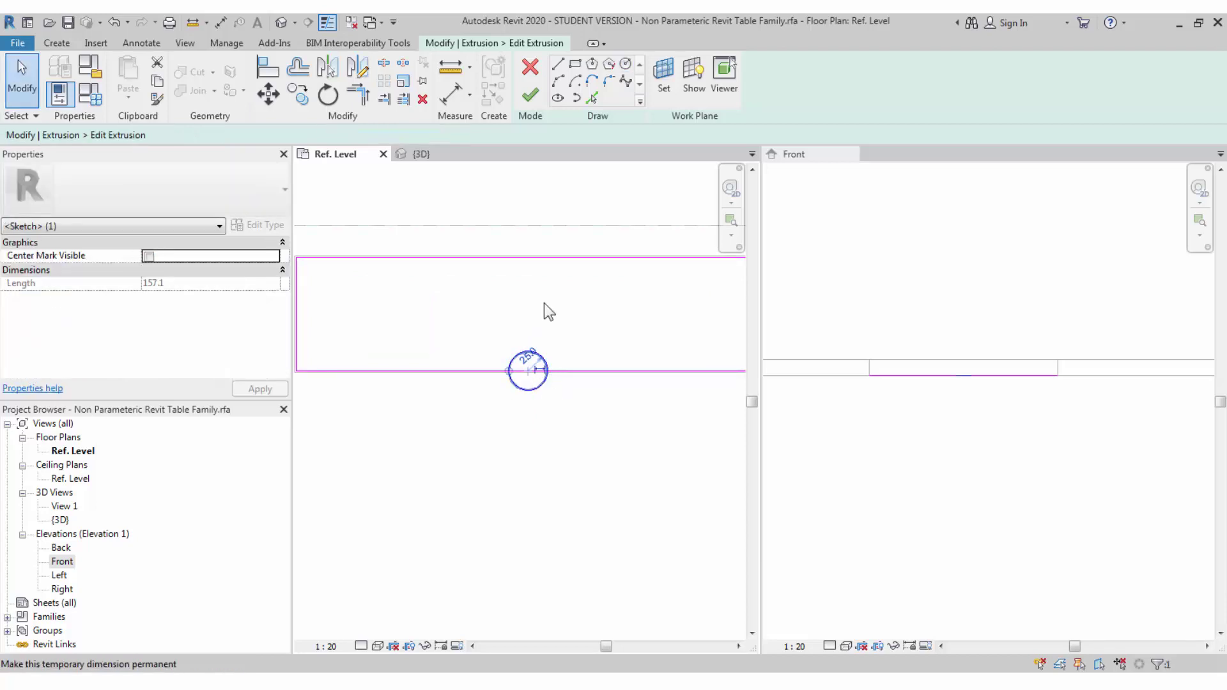
left_click(382, 66)
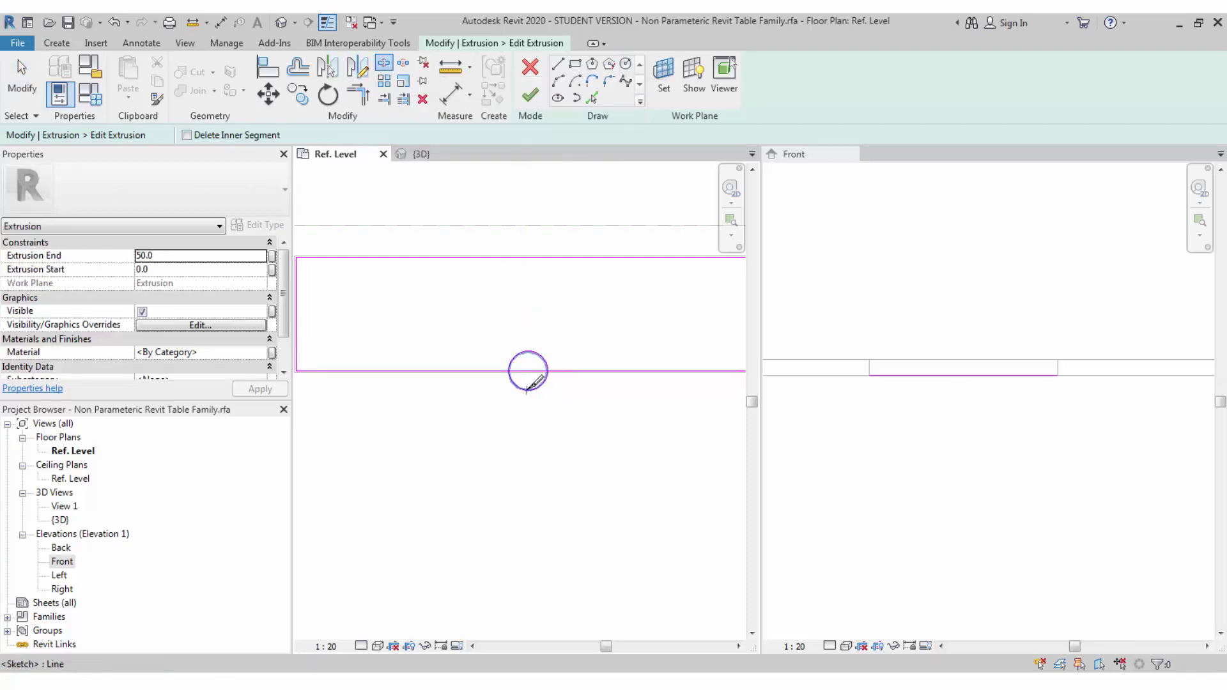
left_click(529, 389)
left_click(535, 370)
- Trim the circle and the panel's lower edge to a semicircular notch and finish the extrusion sketch
left_click(358, 94)
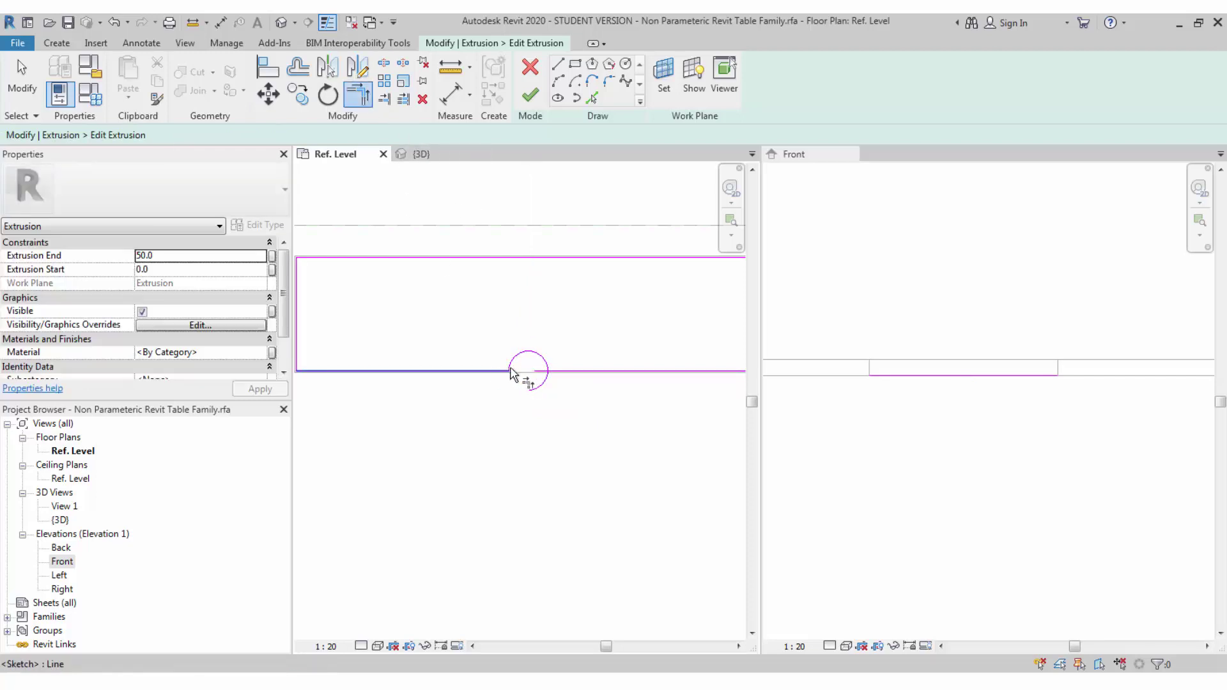
left_click(563, 382)
left_click(538, 388)
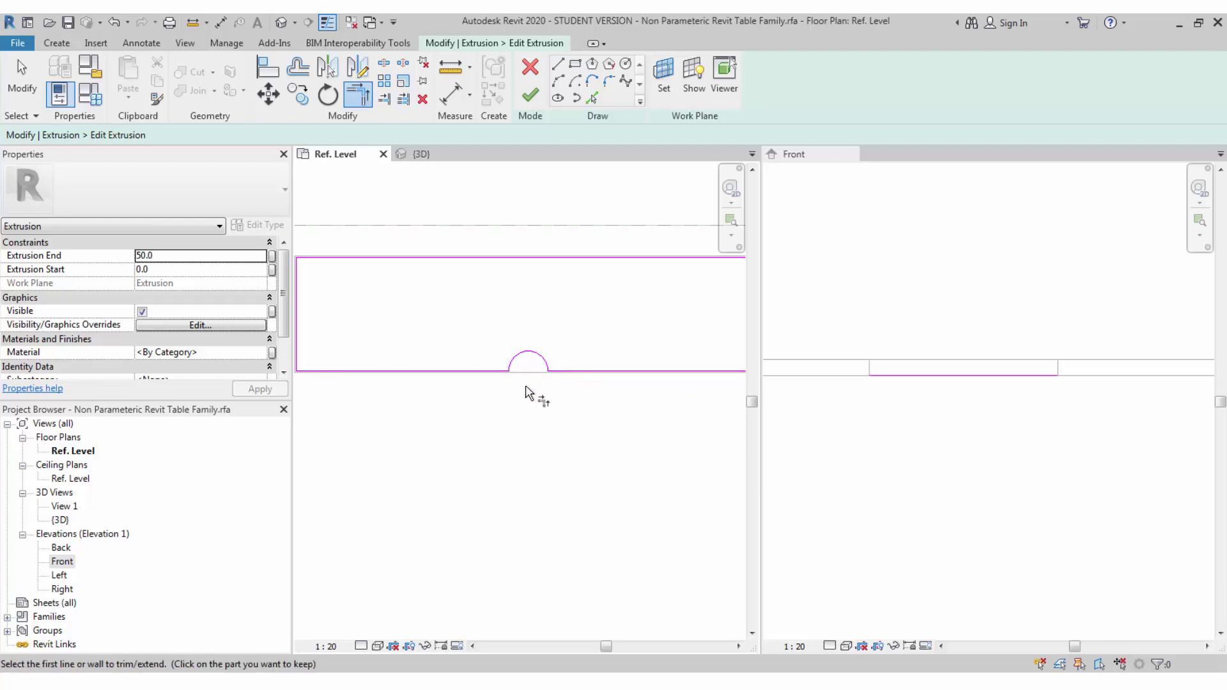
scroll(530, 390, "down", 3)
key("Escape")
left_click(530, 95)
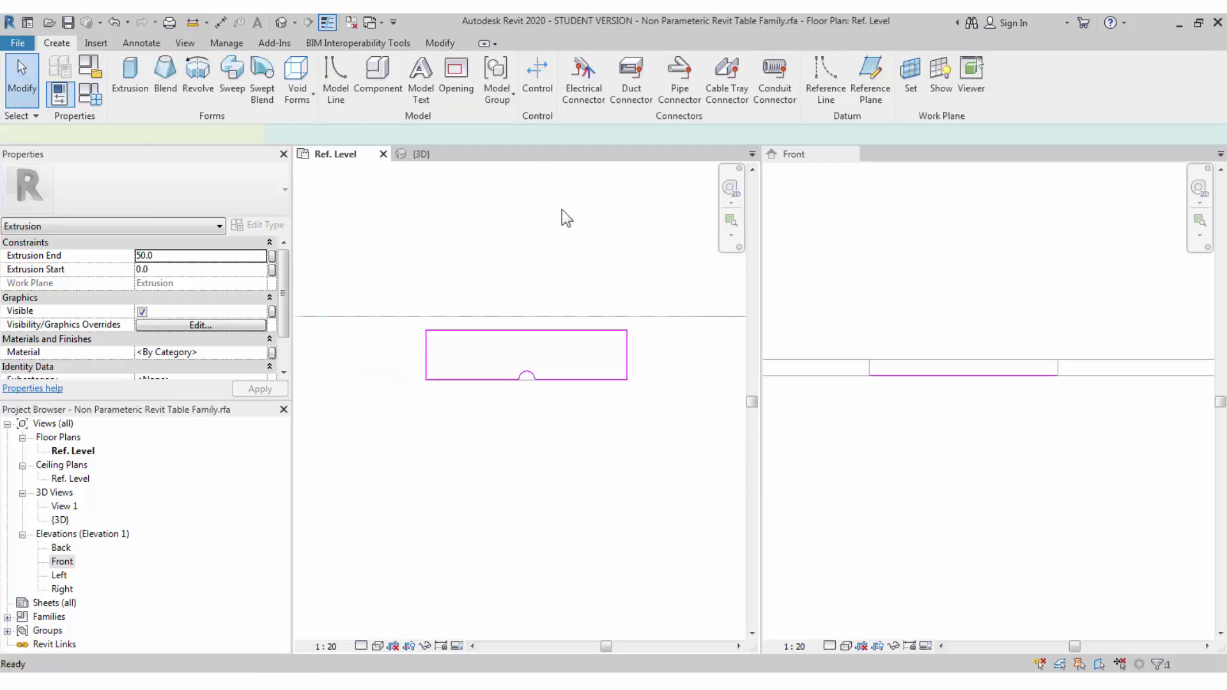
left_click(589, 368)
left_click(512, 298)
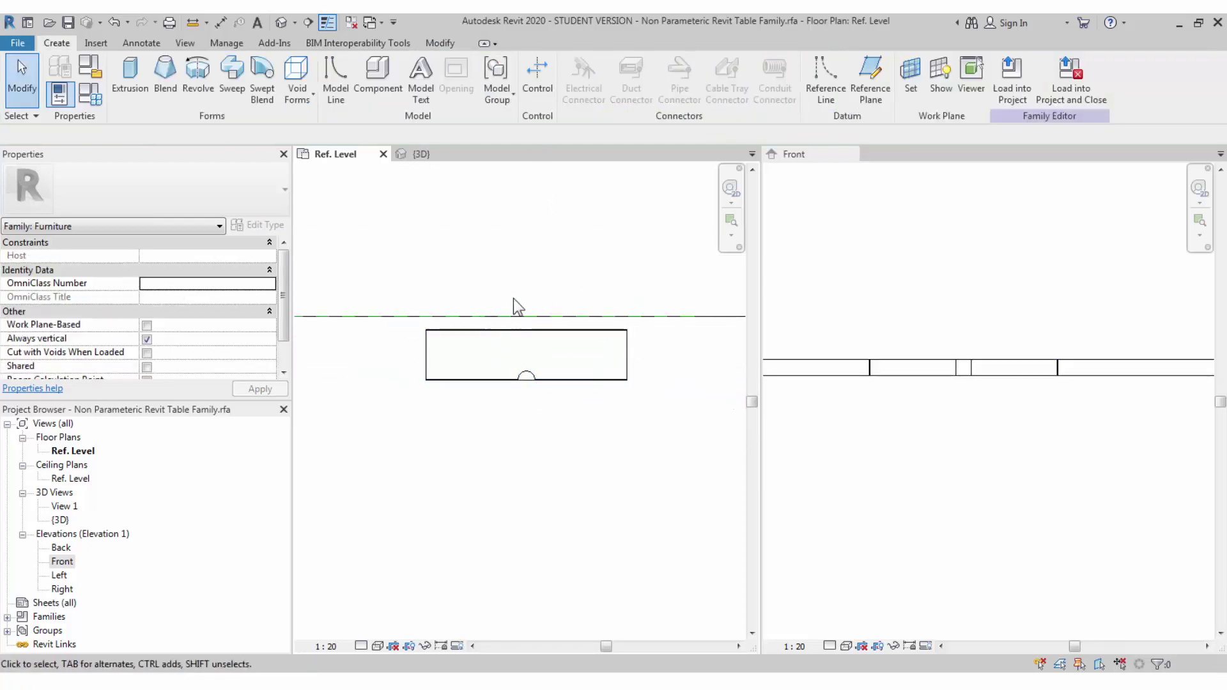
- Examine the notched insert panel and the whole table in the 3D view
scroll(515, 298, "down", 5)
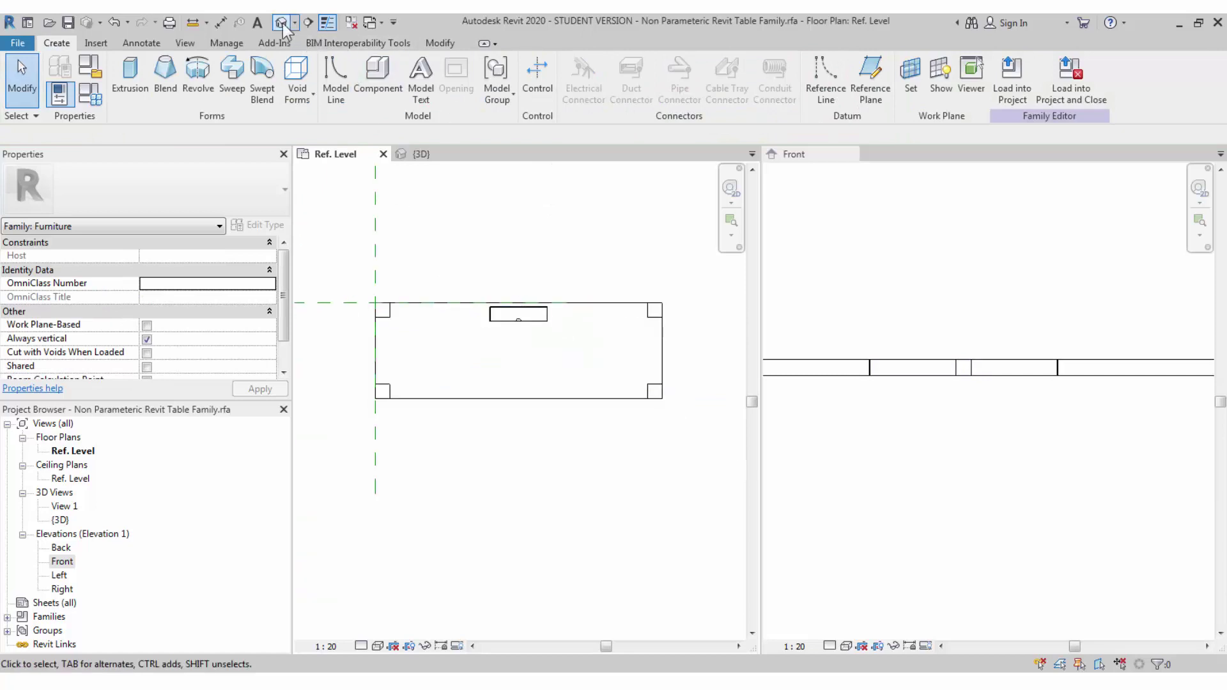
left_click(421, 155)
scroll(578, 443, "down", 3)
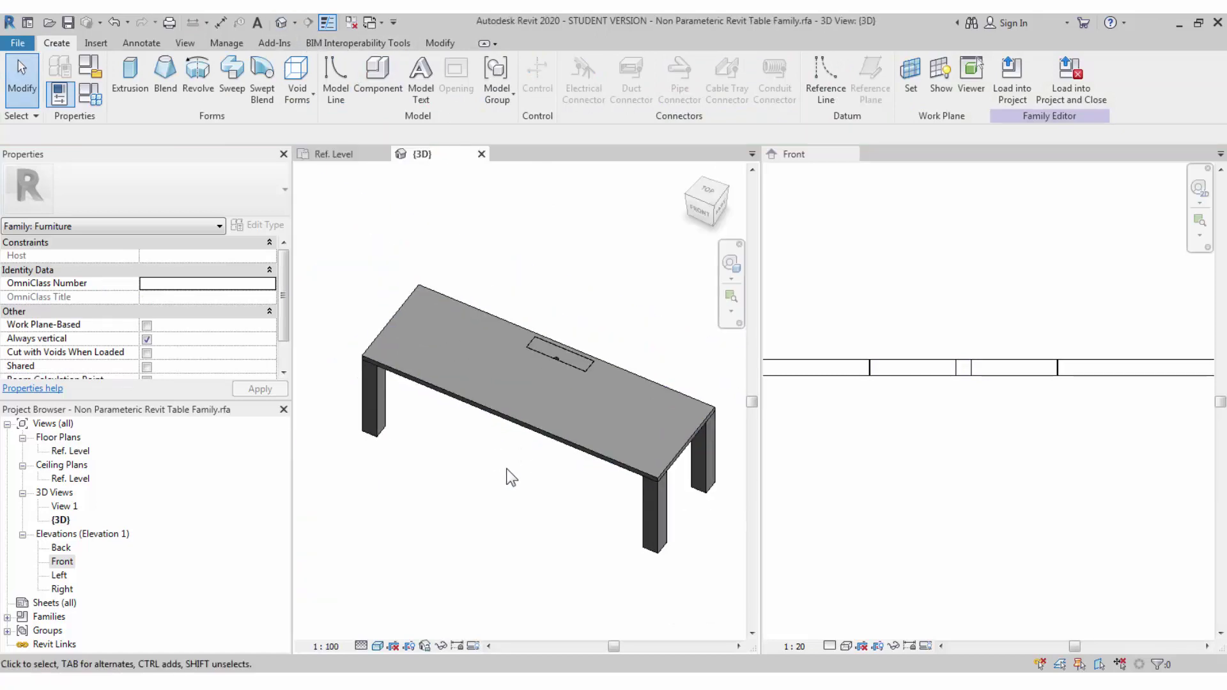
scroll(553, 369, "up", 6)
scroll(486, 408, "down", 8)
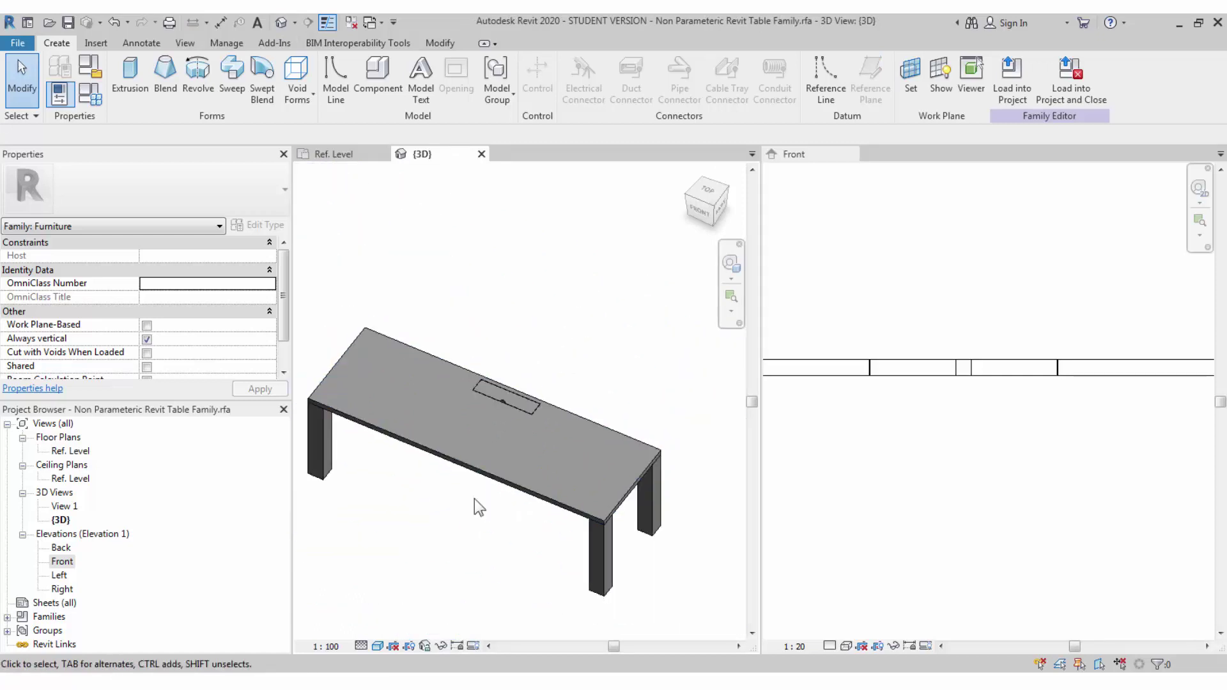
key("z")
key("f")
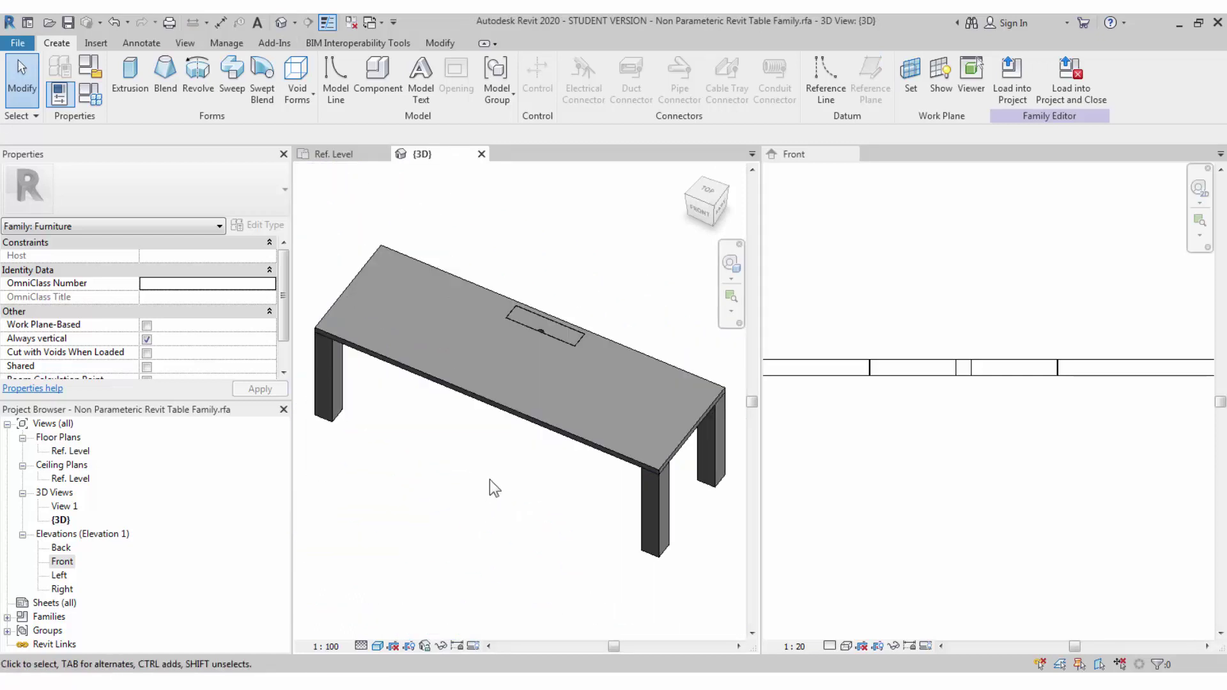
scroll(495, 461, "down", 4)
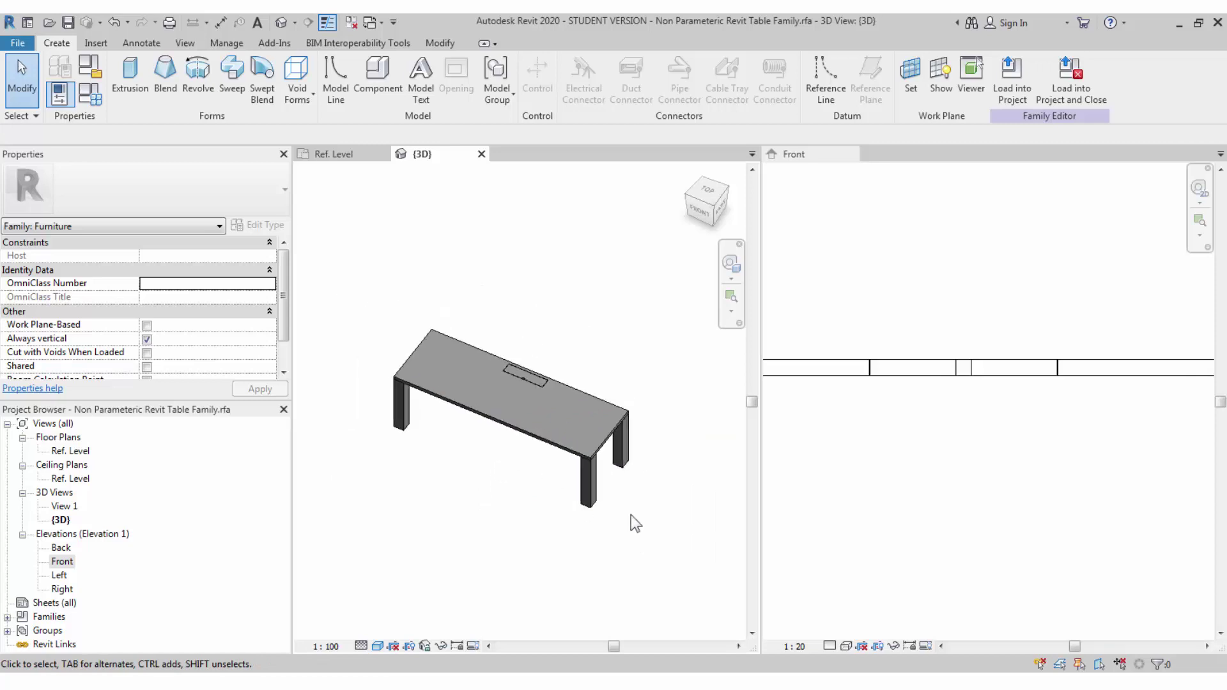
- Select all parts of the table and create a new material named Wood for them
left_click_drag(643, 513, 475, 353)
left_click_drag(369, 294, 372, 295)
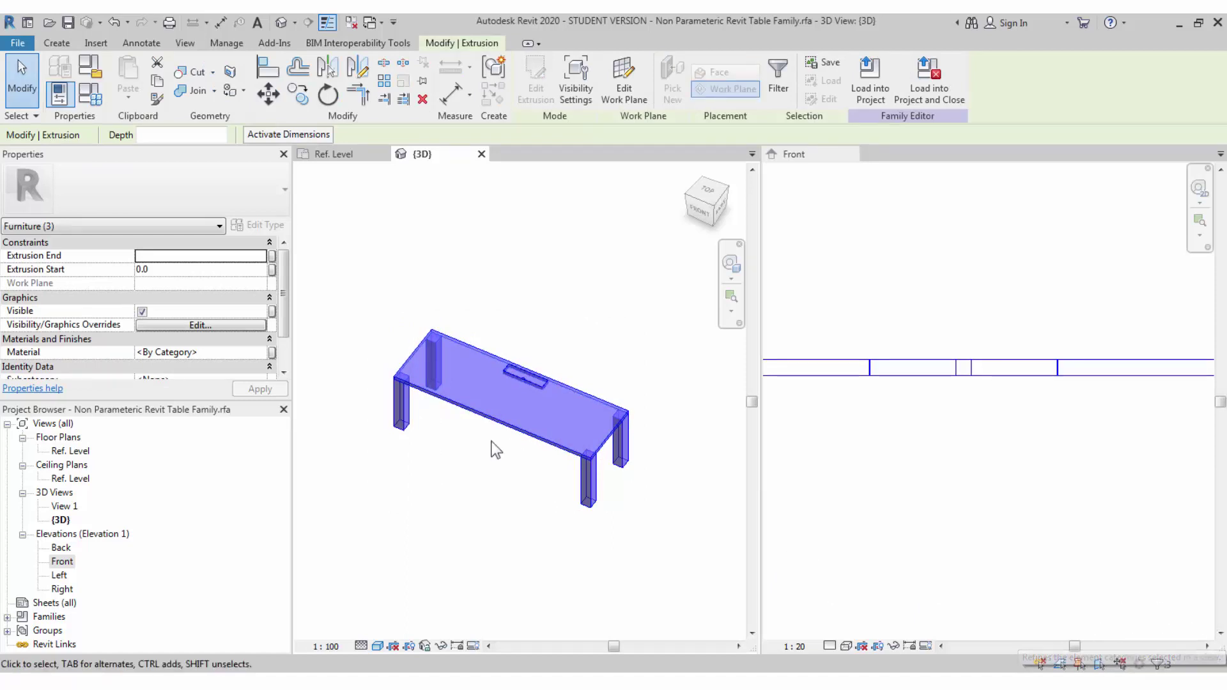
left_click(243, 353)
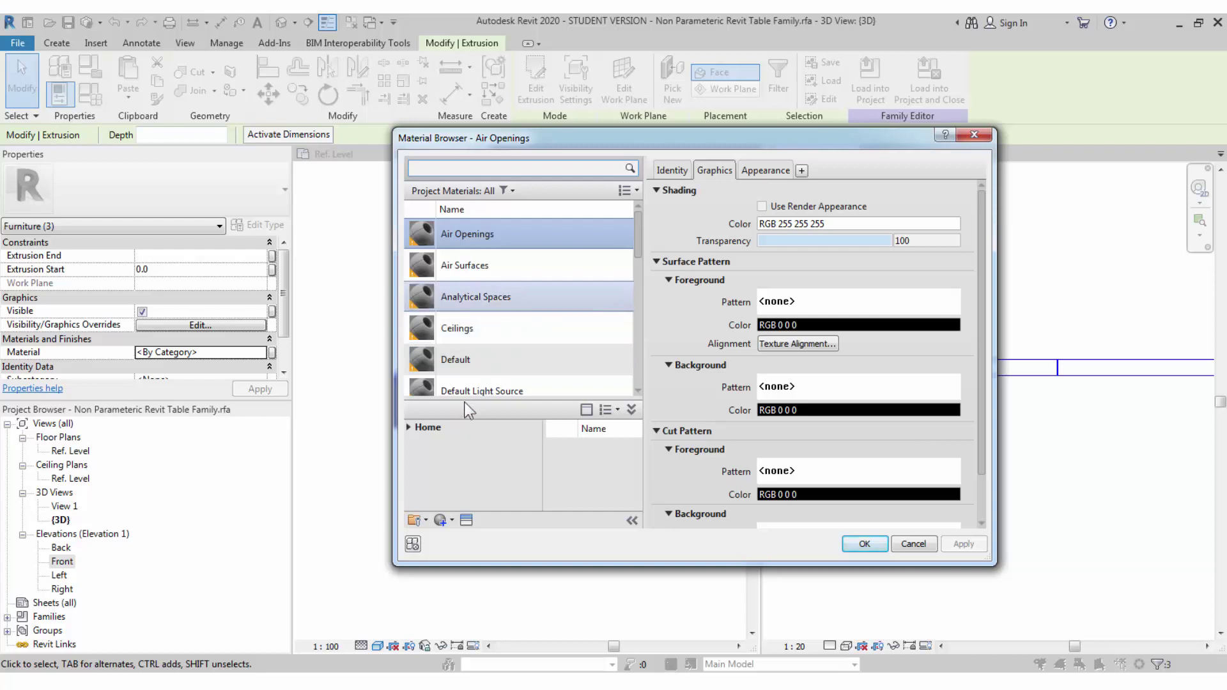
left_click(442, 520)
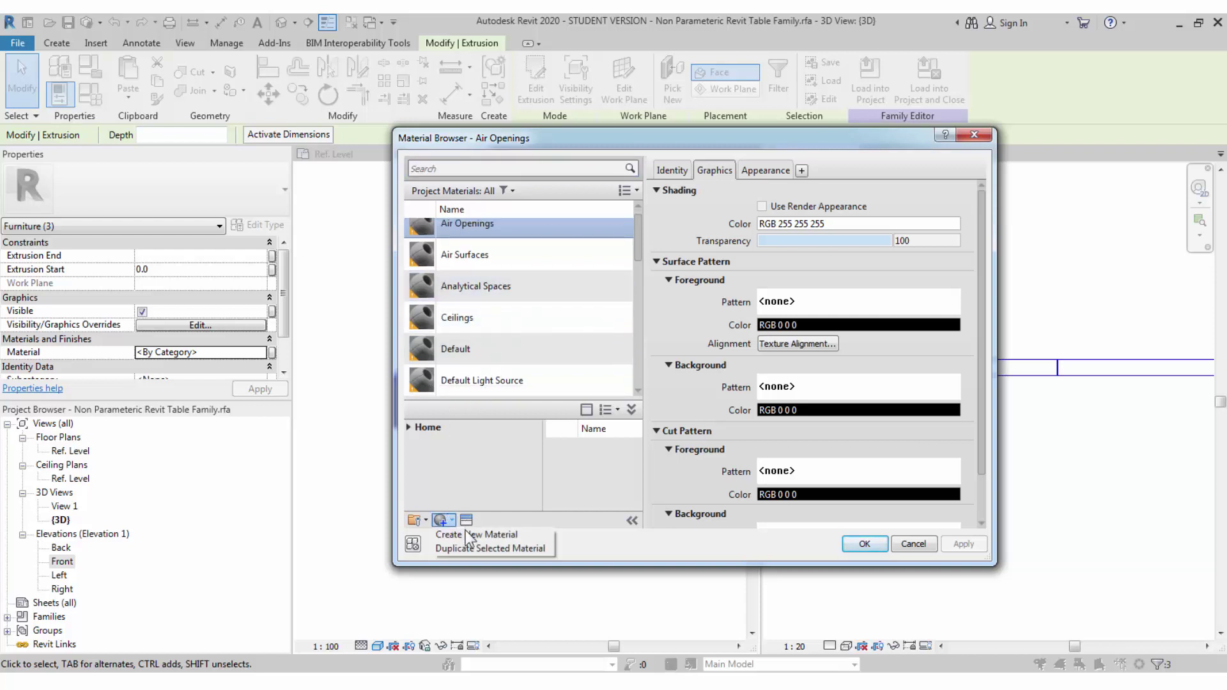
left_click(466, 533)
right_click(480, 293)
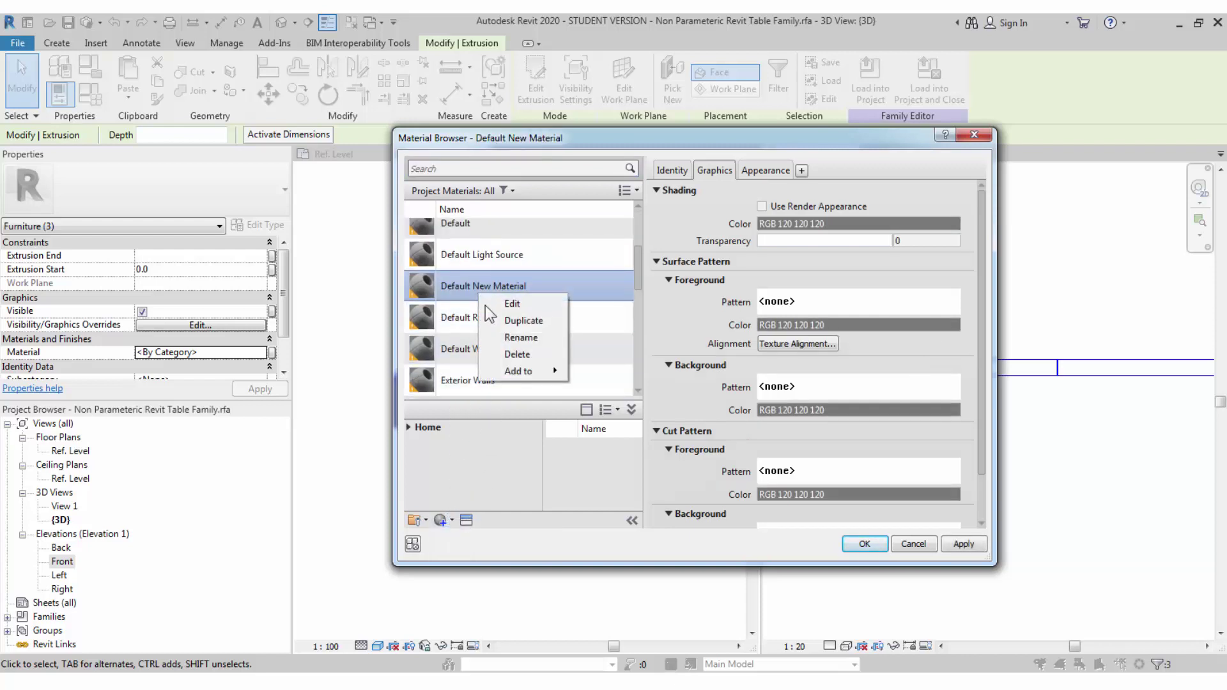
left_click(514, 337)
type("Wood")
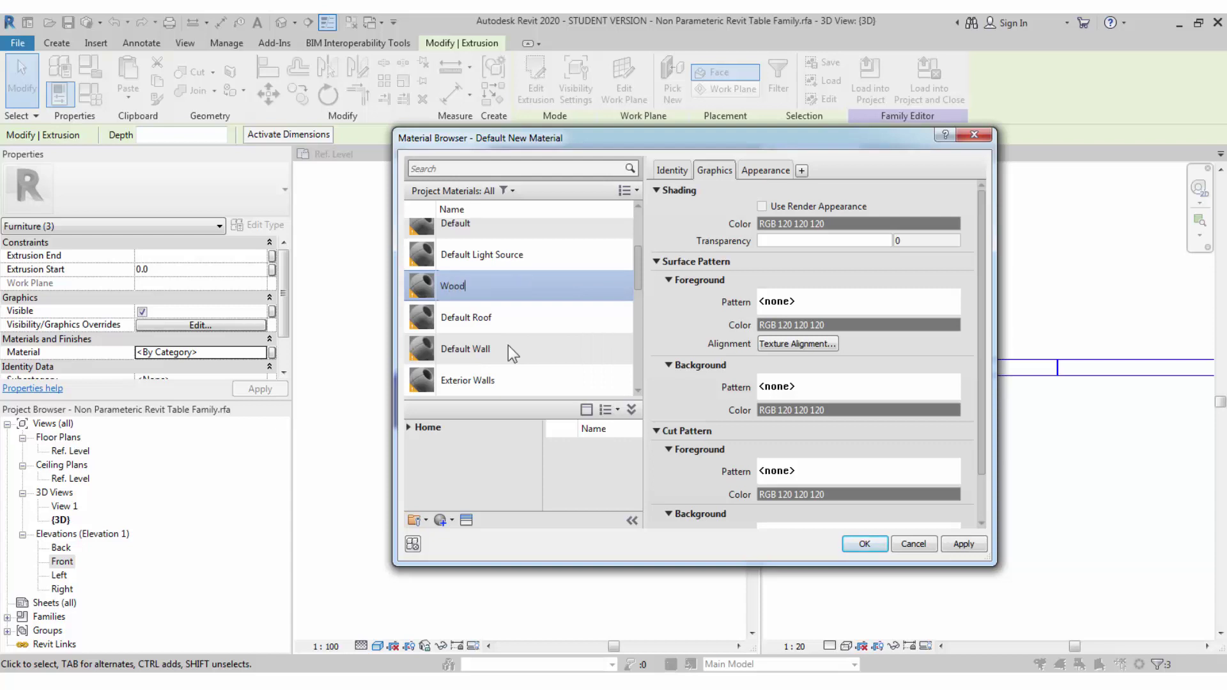
key("Return")
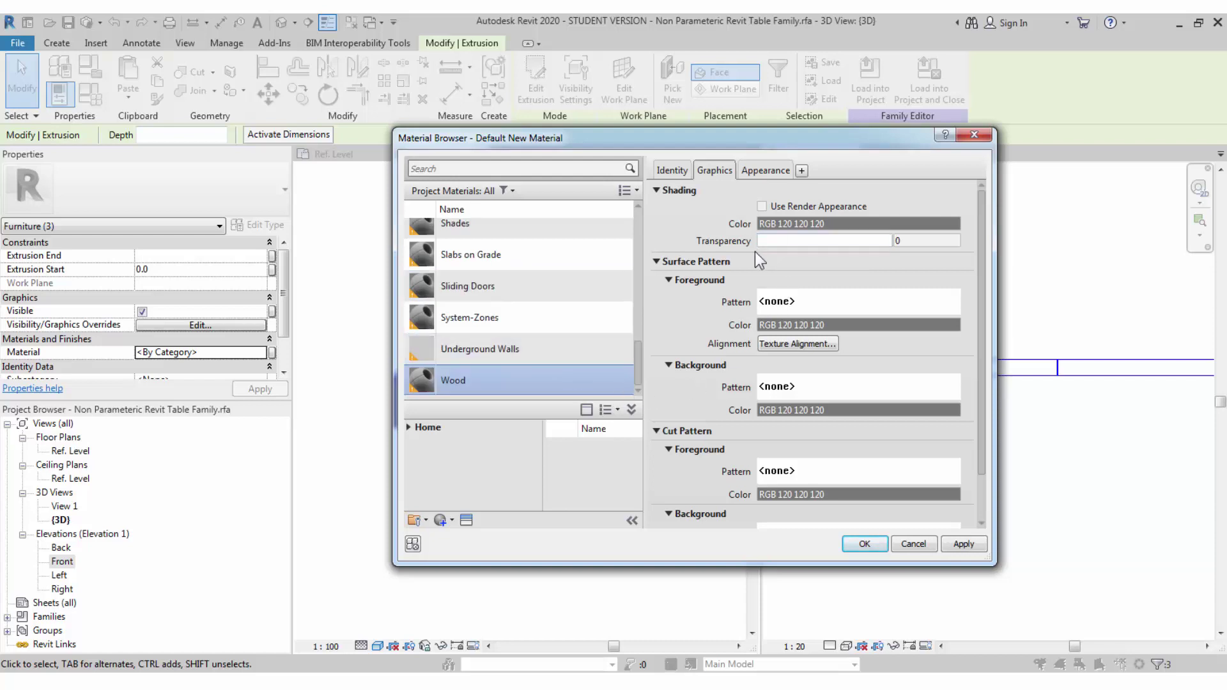
- Search the assets for wood, give the Wood material the Flooring - Oak - Espresso appearance, and assign it to the selected table parts
left_click(466, 520)
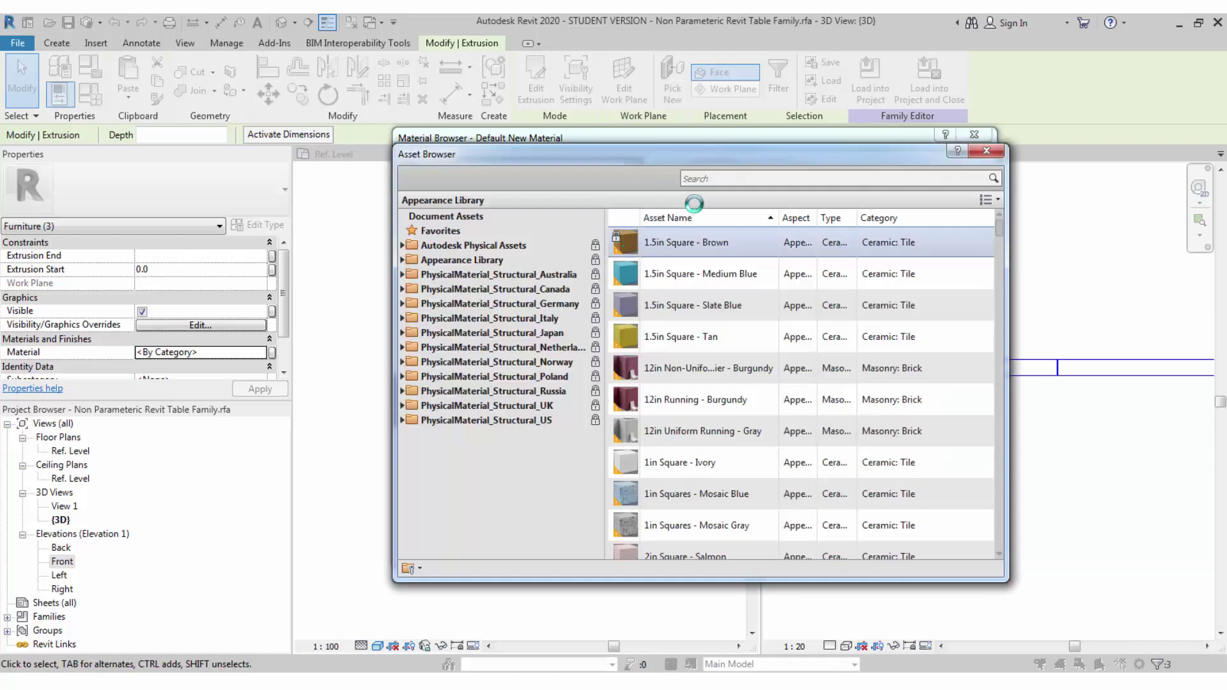
left_click(716, 179)
type("wood")
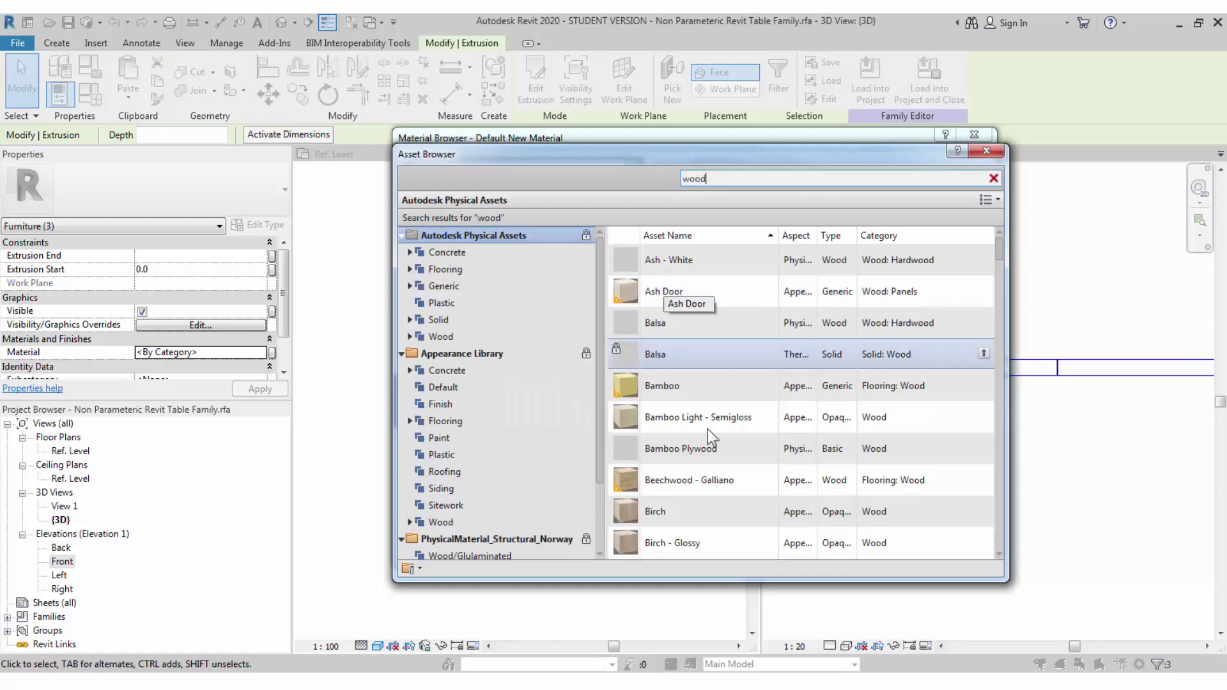
scroll(729, 515, "down", 8)
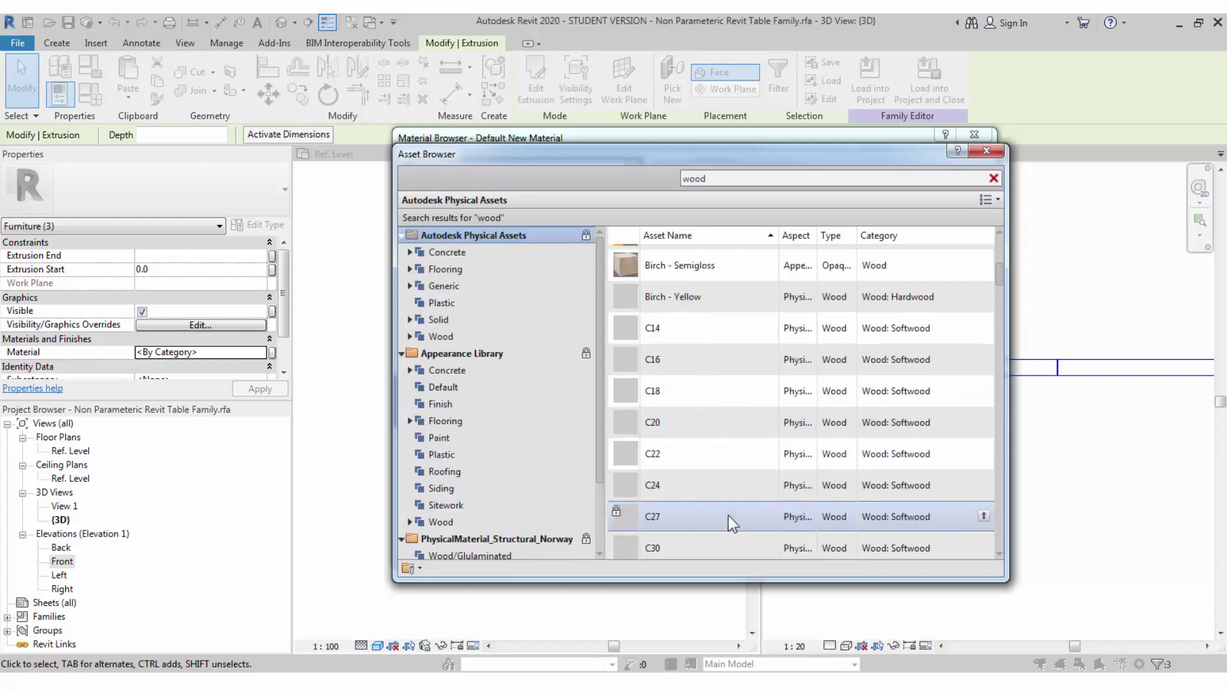
scroll(716, 311, "down", 15)
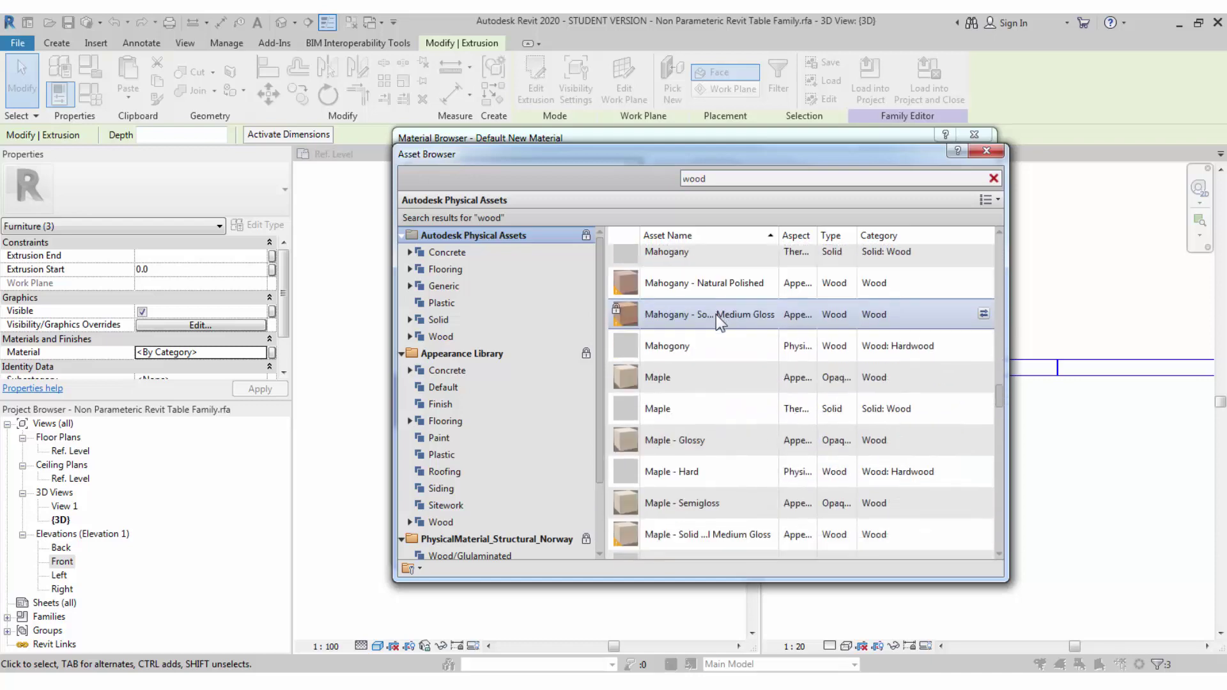
scroll(714, 331, "down", 5)
scroll(714, 331, "up", 12)
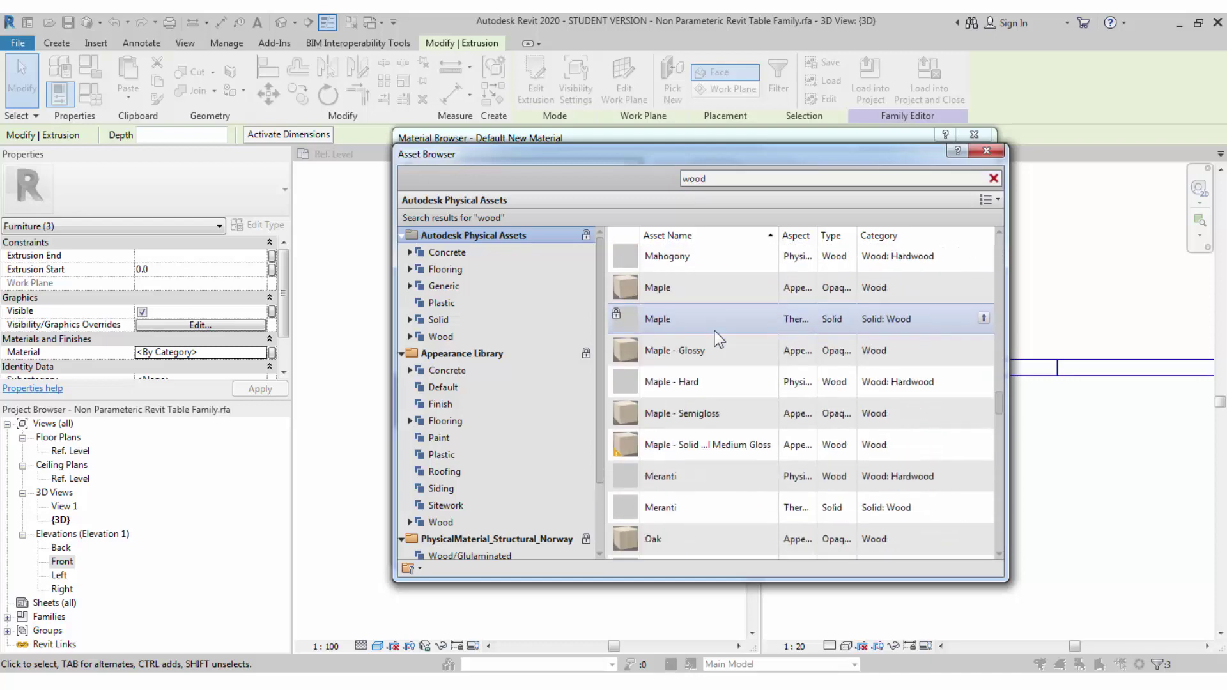
scroll(715, 331, "up", 15)
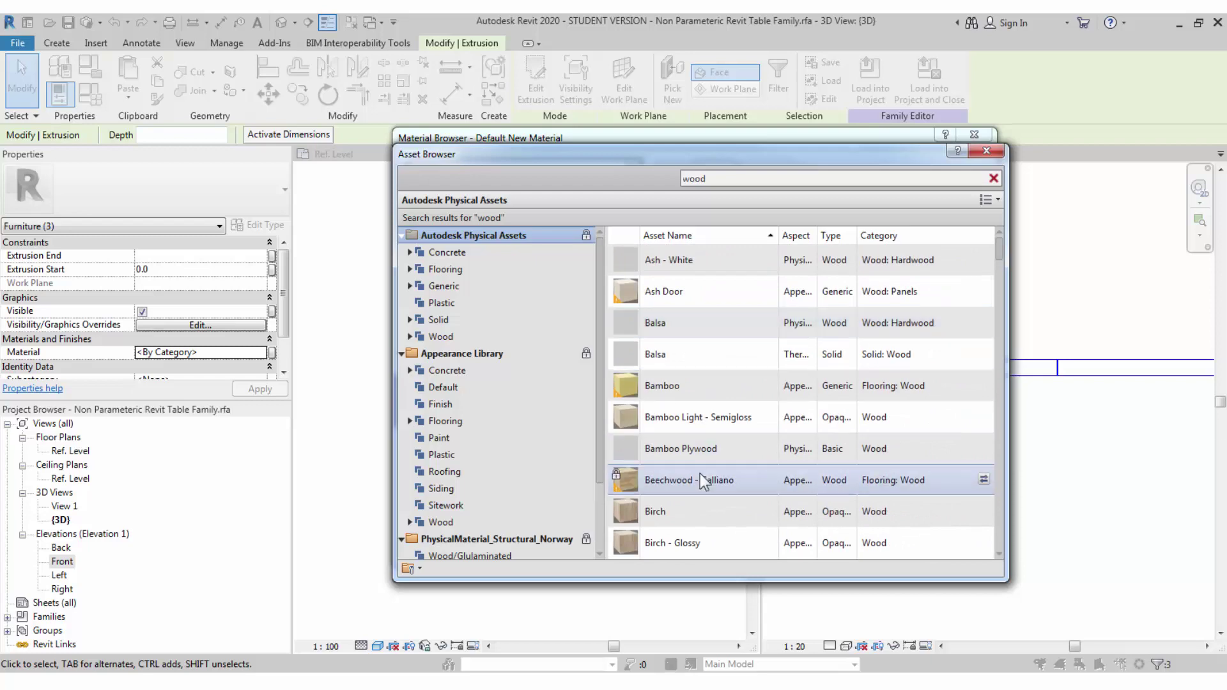
scroll(700, 474, "down", 10)
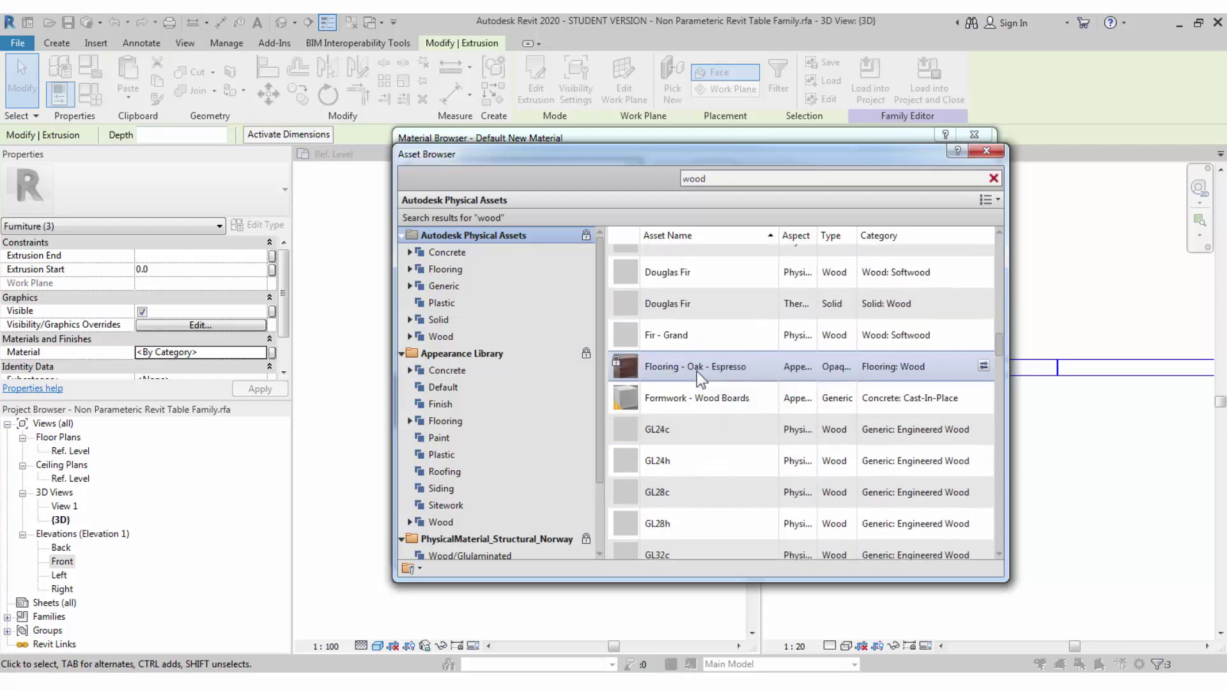
left_click(911, 282)
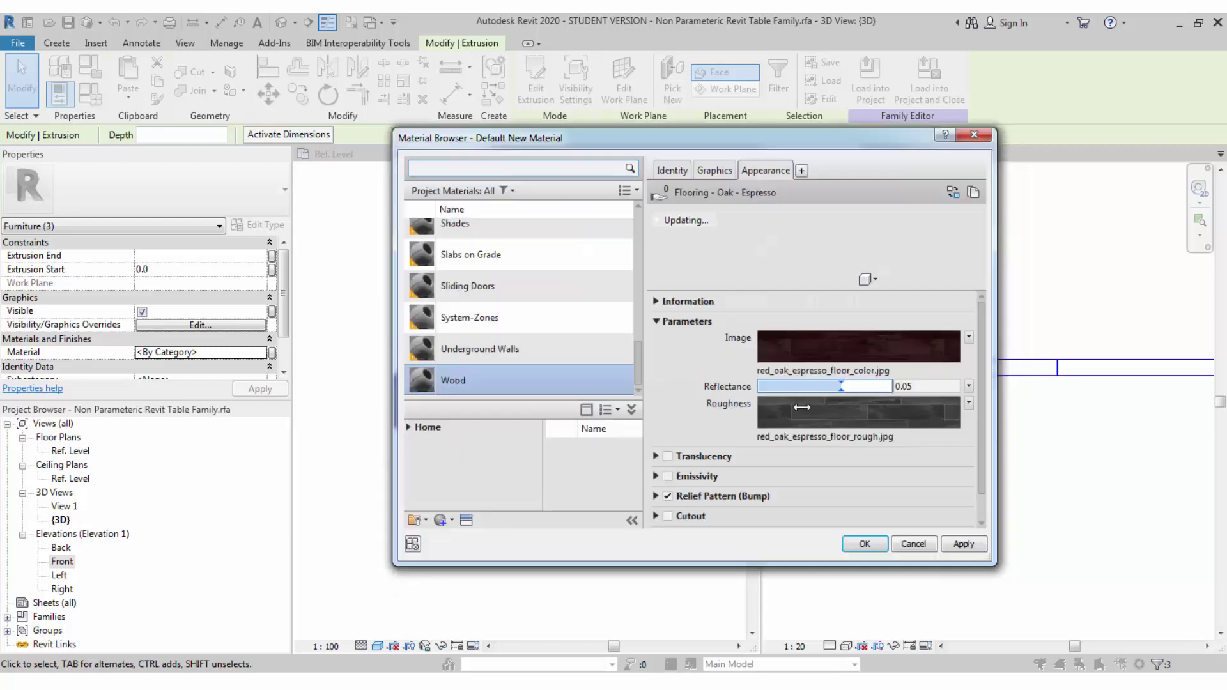
left_click(857, 544)
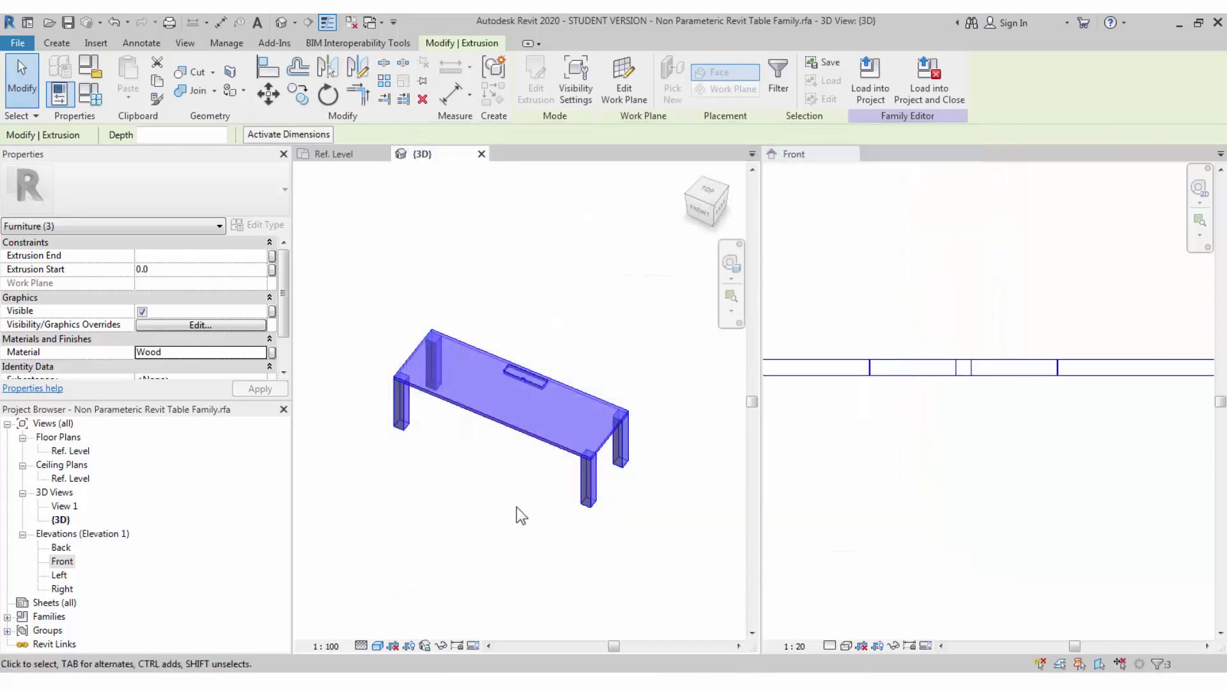
left_click(517, 508)
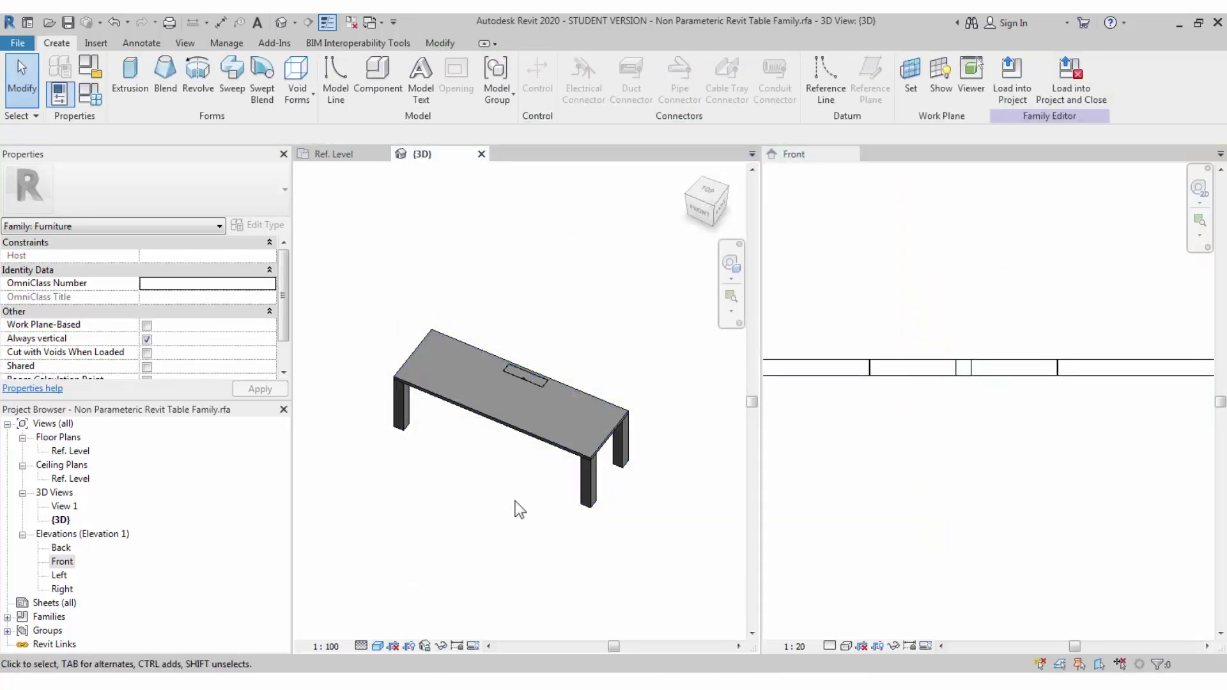
- Set the 3D view's visual style to Realistic and inspect the table's wood finish
left_click(377, 645)
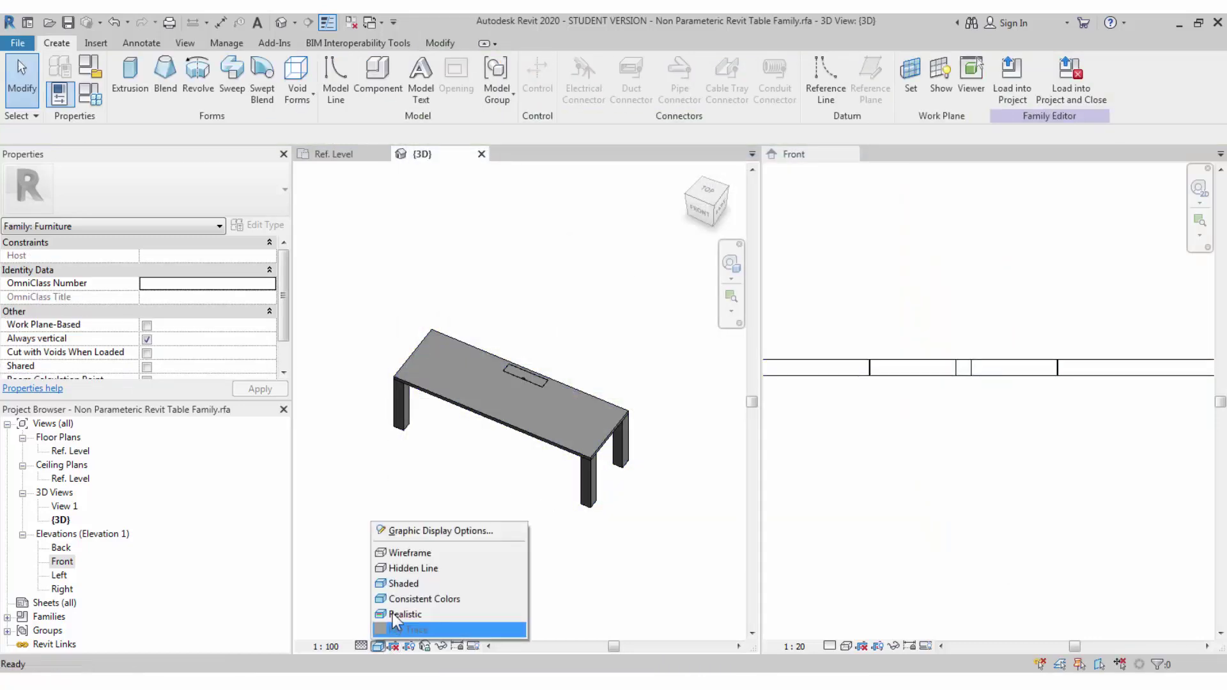
left_click(401, 614)
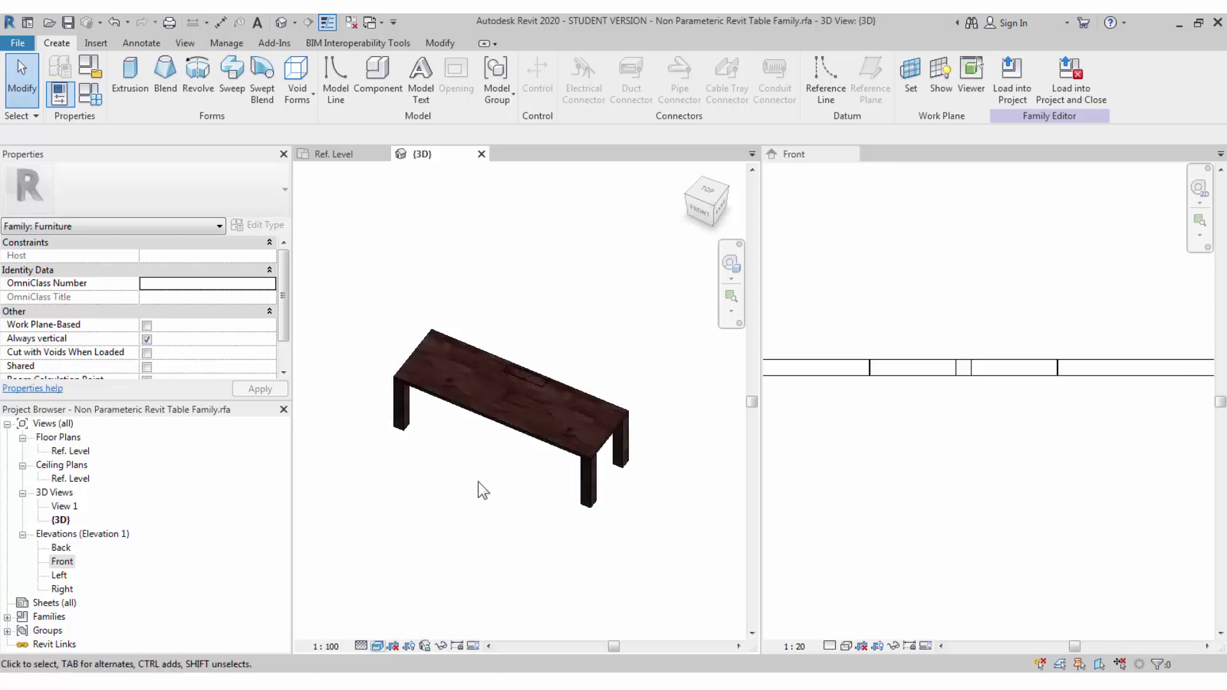
scroll(493, 458, "up", 3)
middle_click_drag(504, 448, 494, 518, "shift")
scroll(471, 473, "down", 2)
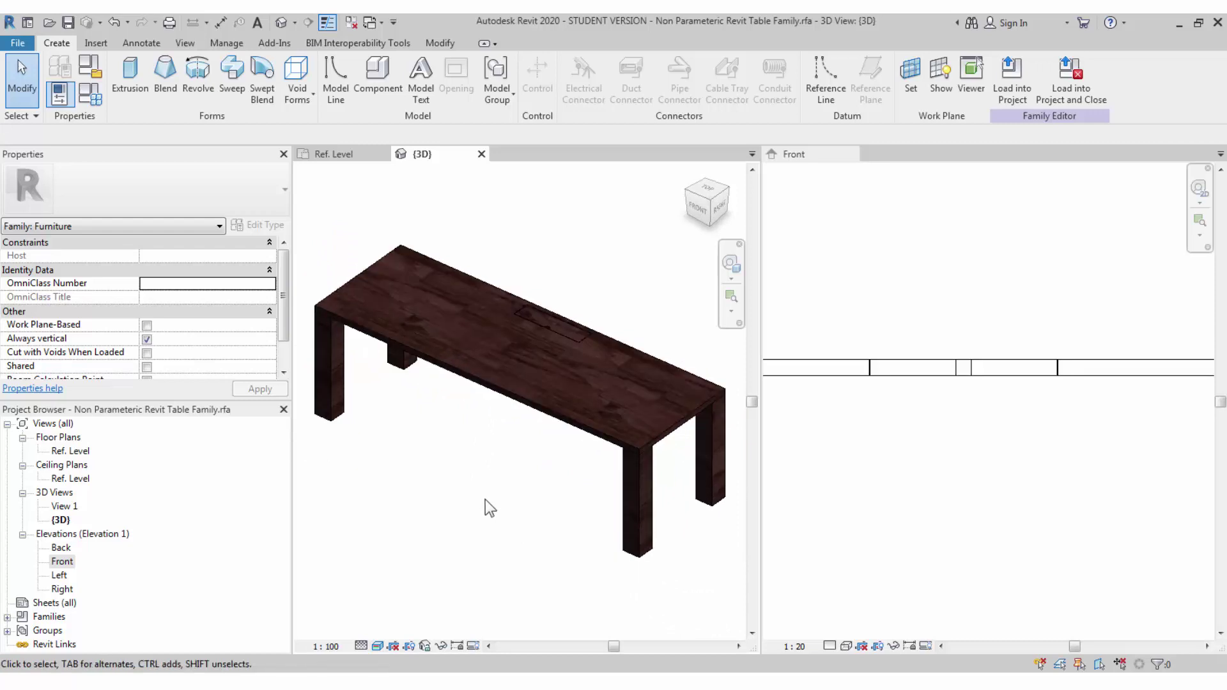
- Save the table family and create a new project from the Architectural Template
left_click(69, 23)
left_click(21, 48)
mouse_move(49, 96)
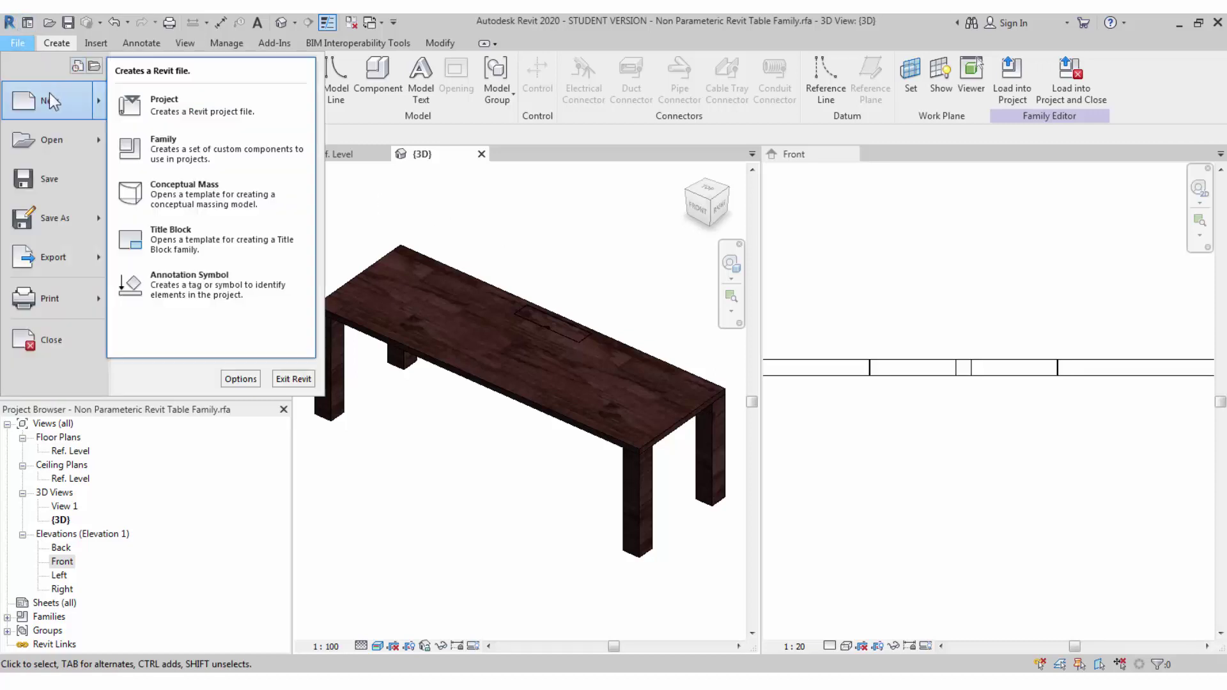
left_click(163, 103)
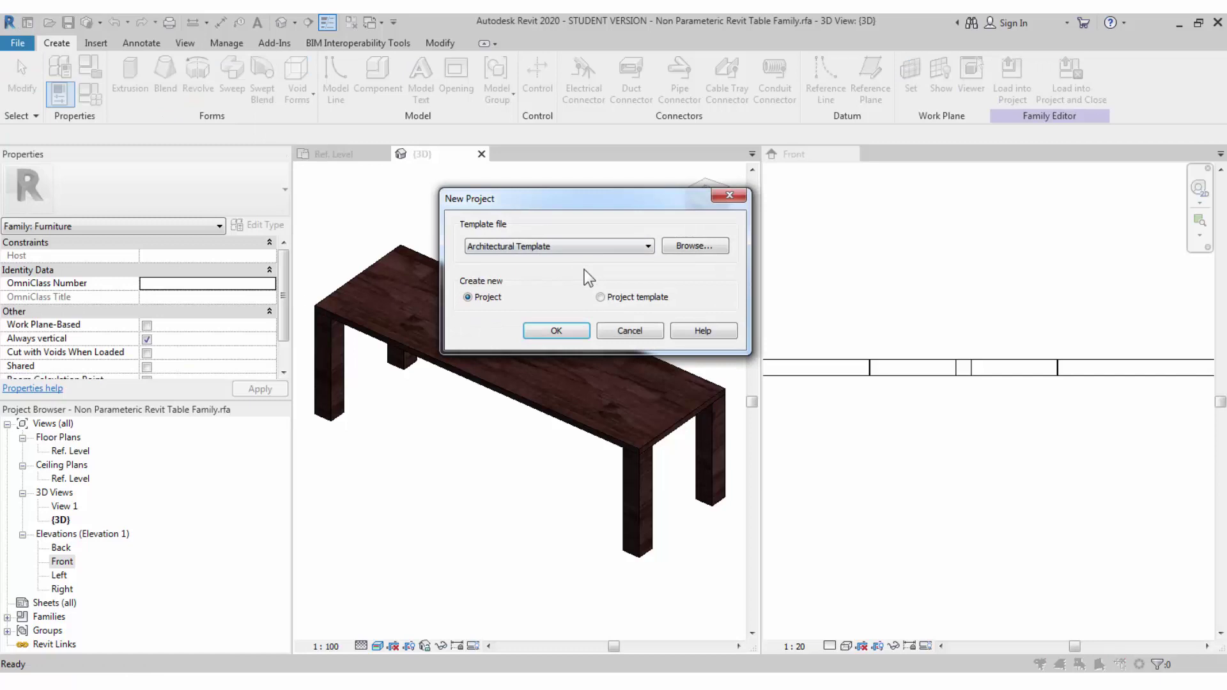
left_click(556, 330)
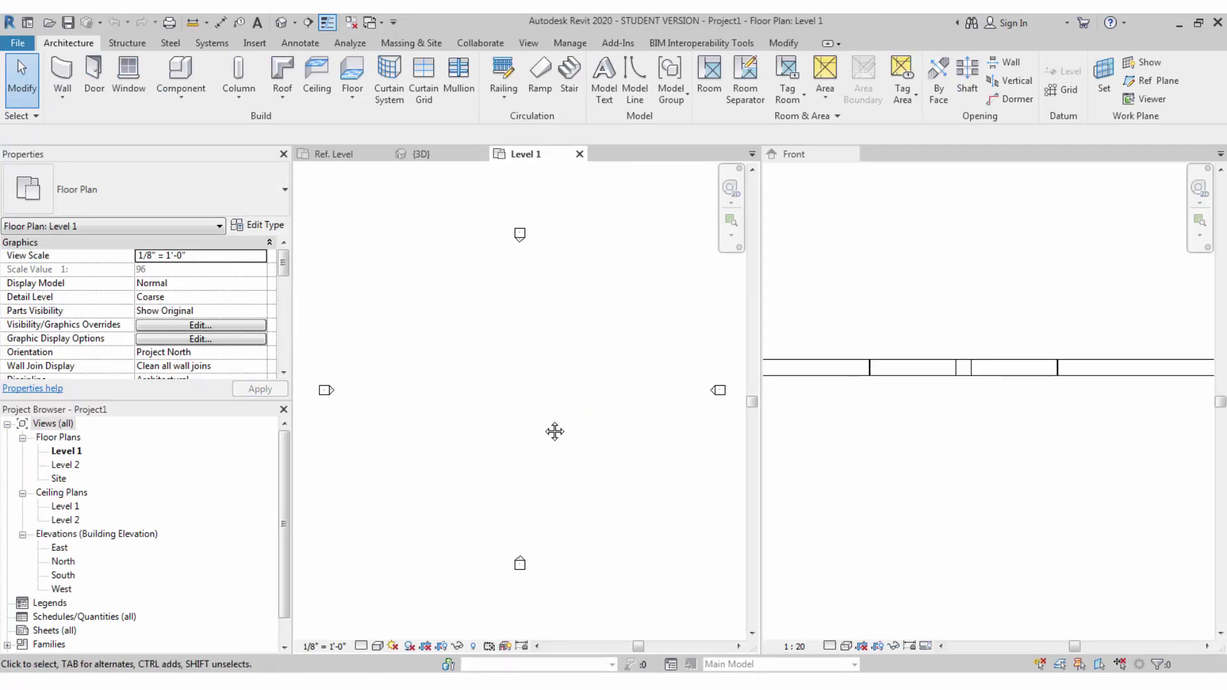
- Load the table family into Project1 and place one instance of it on the Level 1 floor plan
left_click(363, 154)
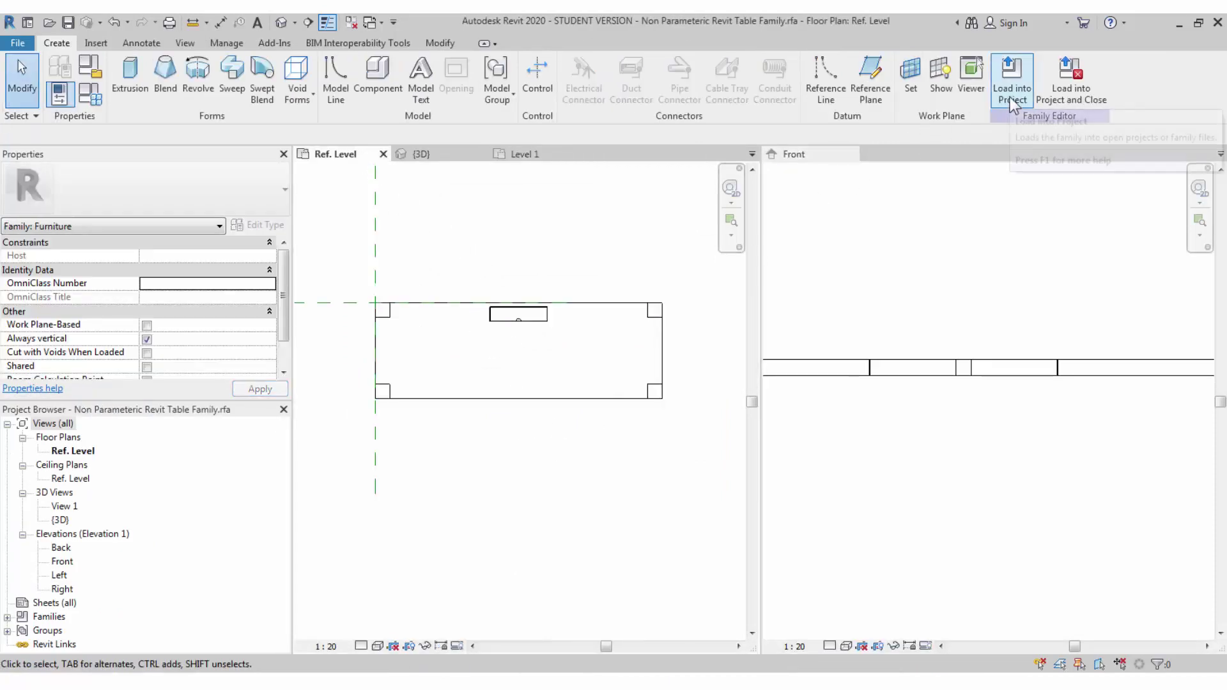
left_click(450, 156)
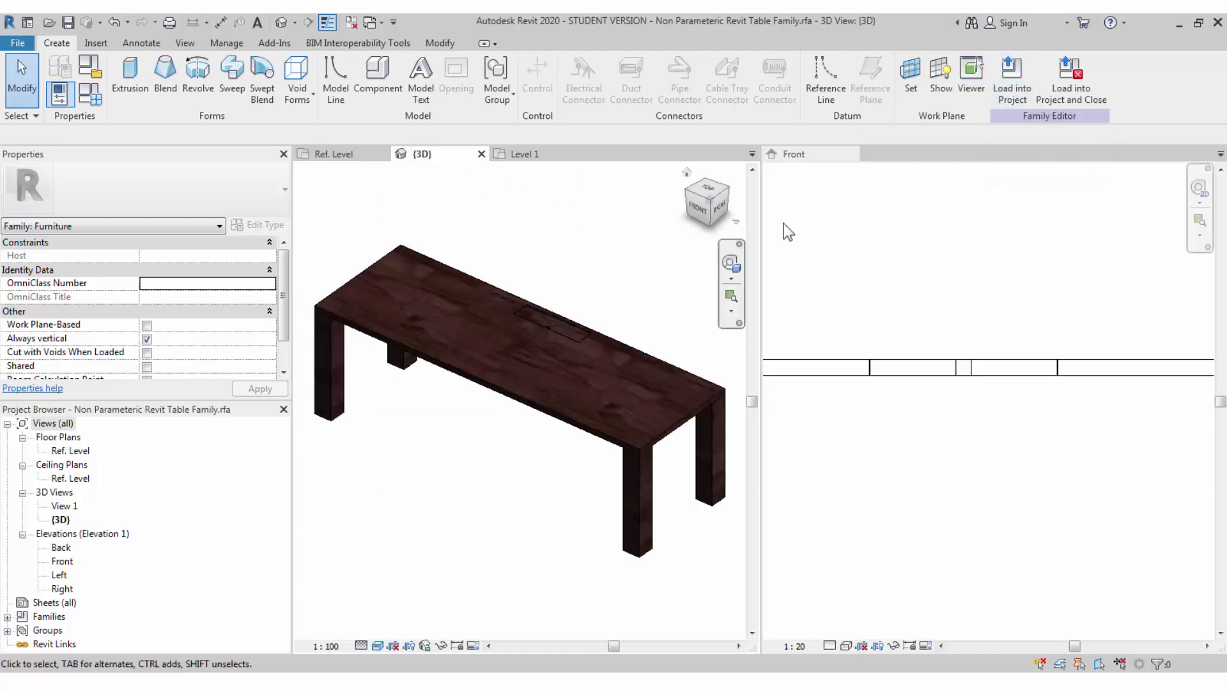
left_click(1015, 90)
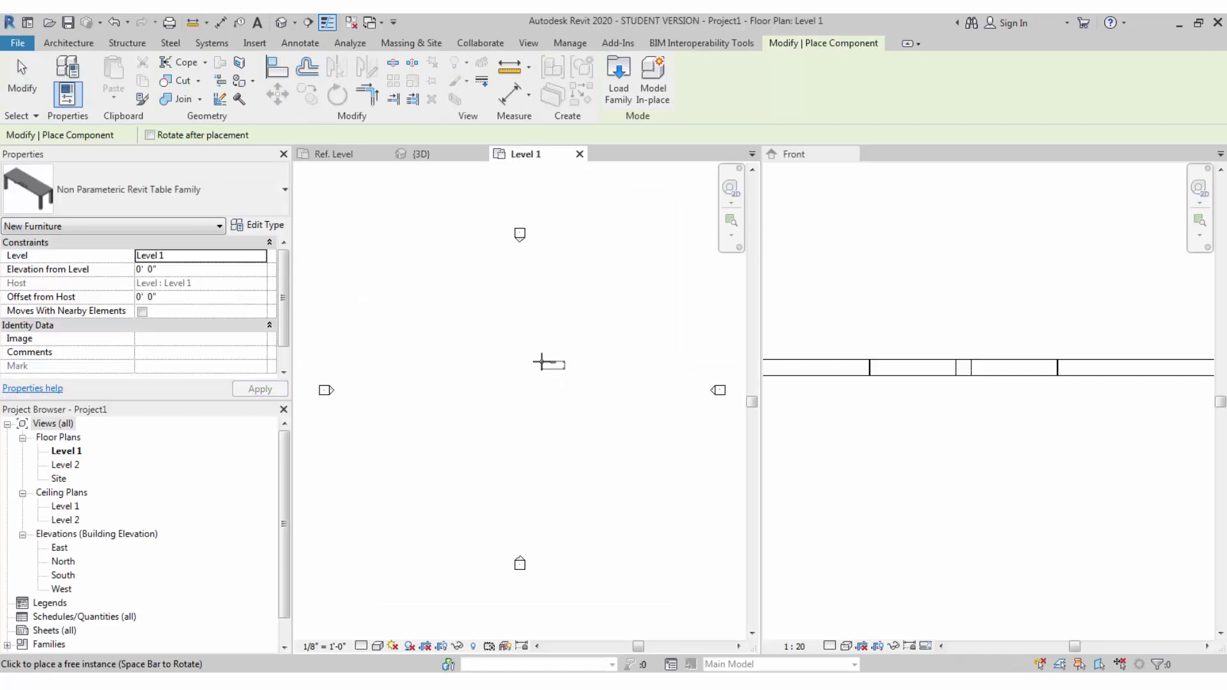
scroll(519, 362, "up", 5)
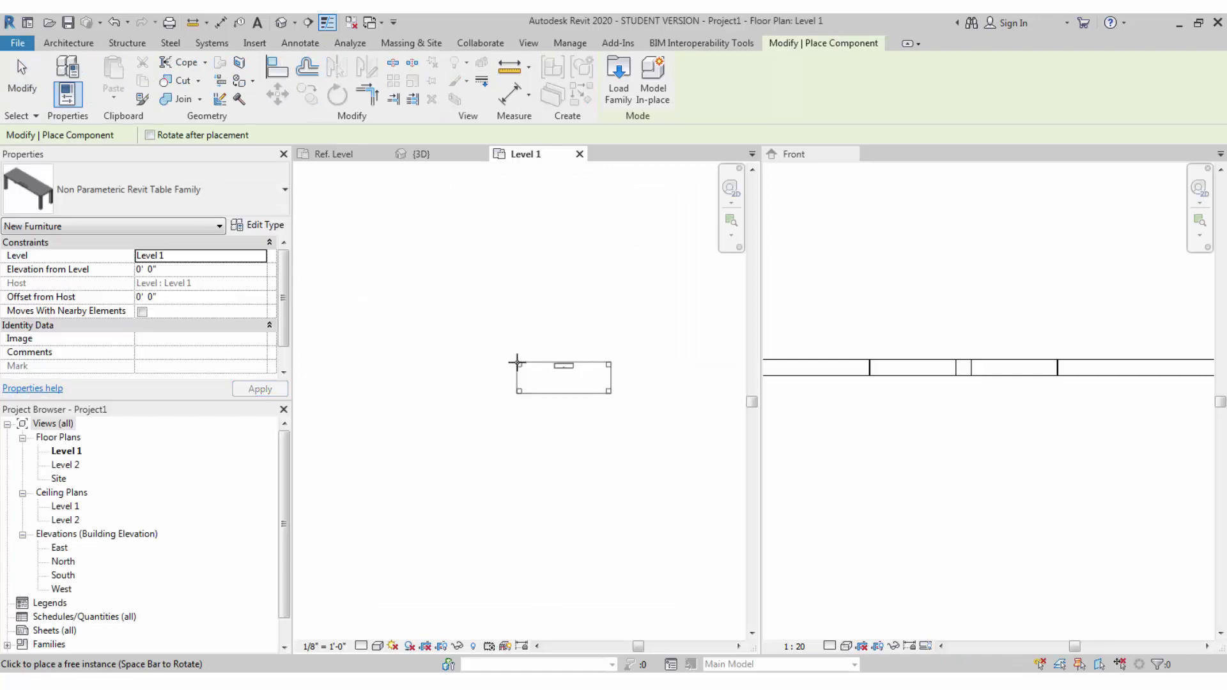
left_click(198, 194)
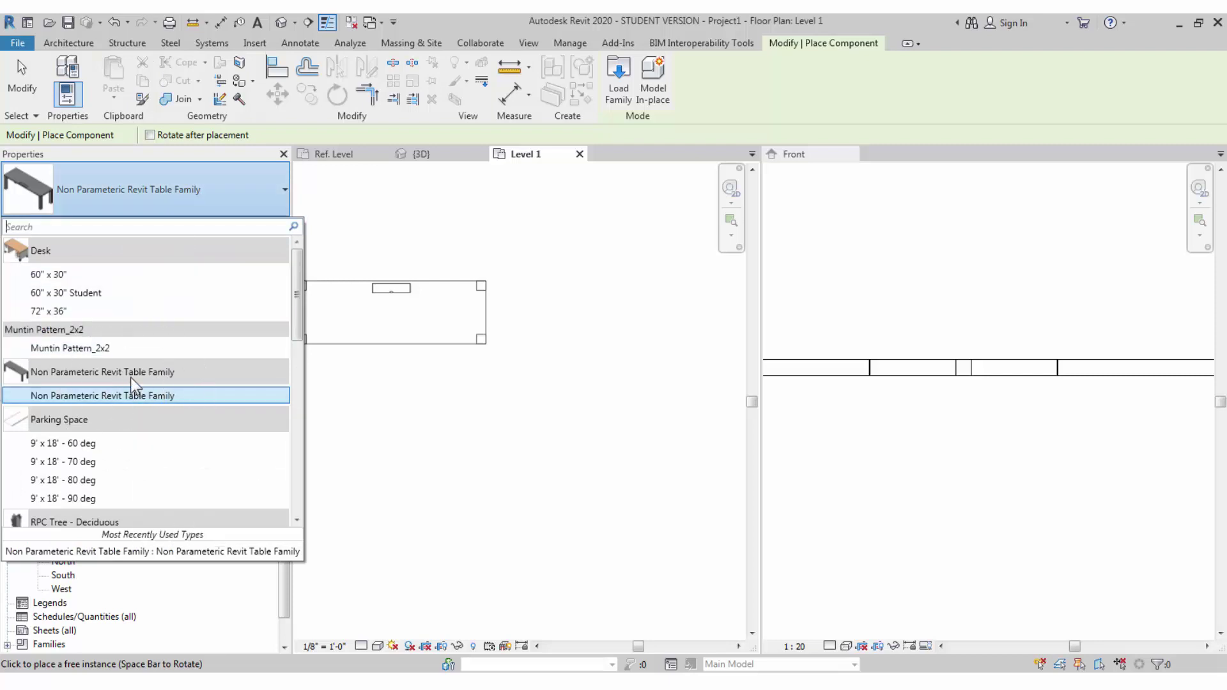
left_click(488, 386)
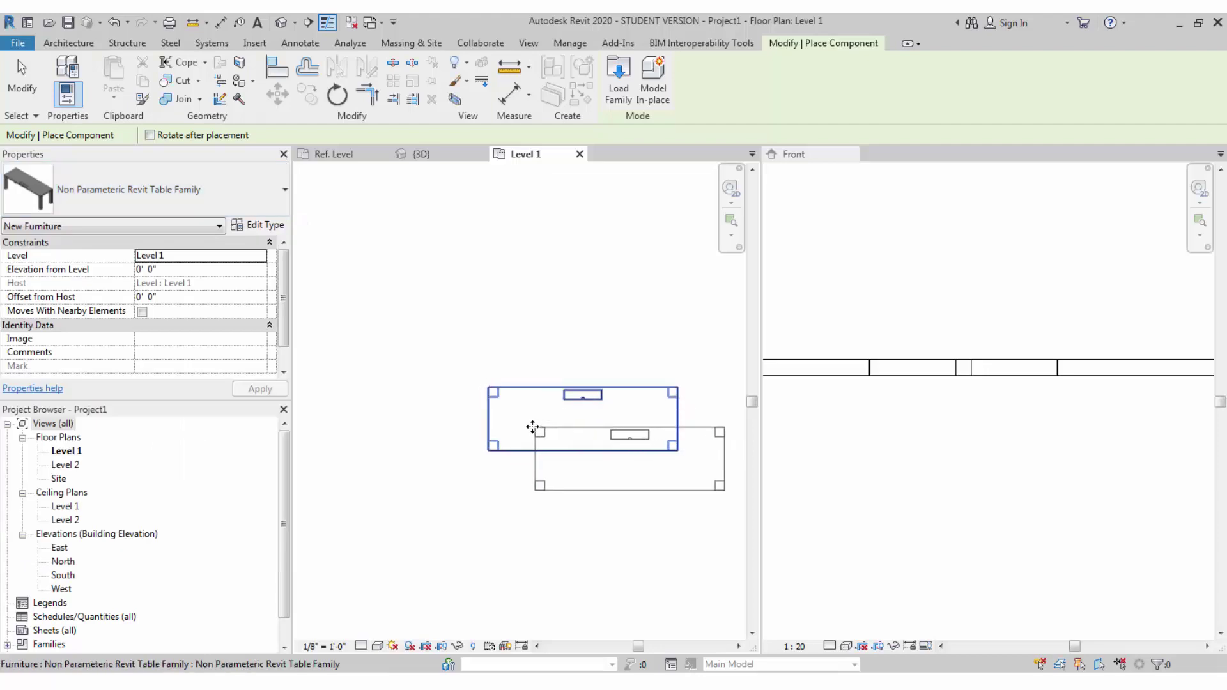
key("Escape")
key("Escape")
- Return to the table family and create a new family type named Standard Table 3000 x 1000mm
left_click(414, 154)
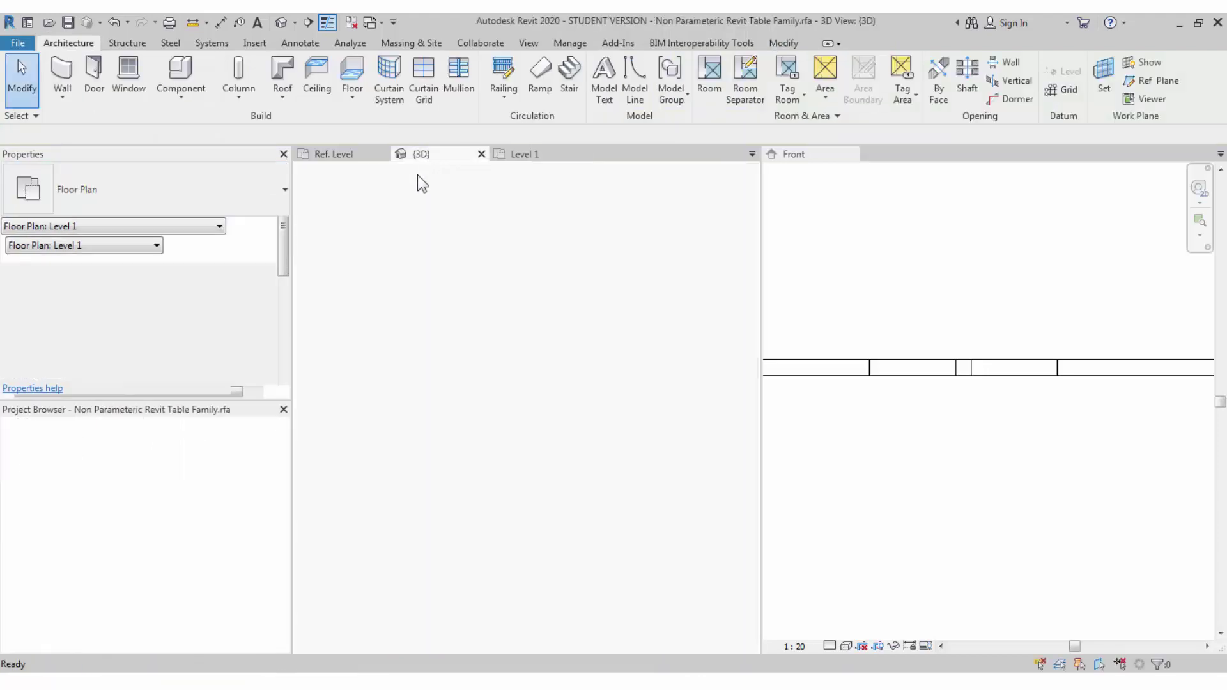
left_click(60, 94)
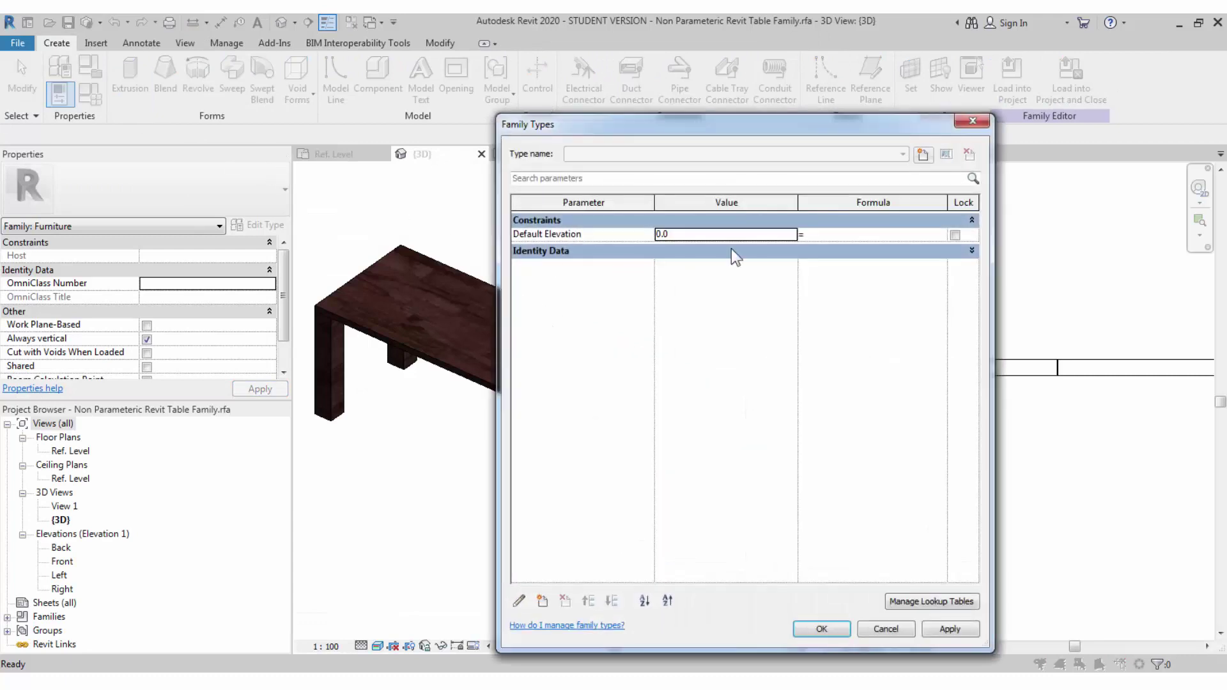
left_click(927, 153)
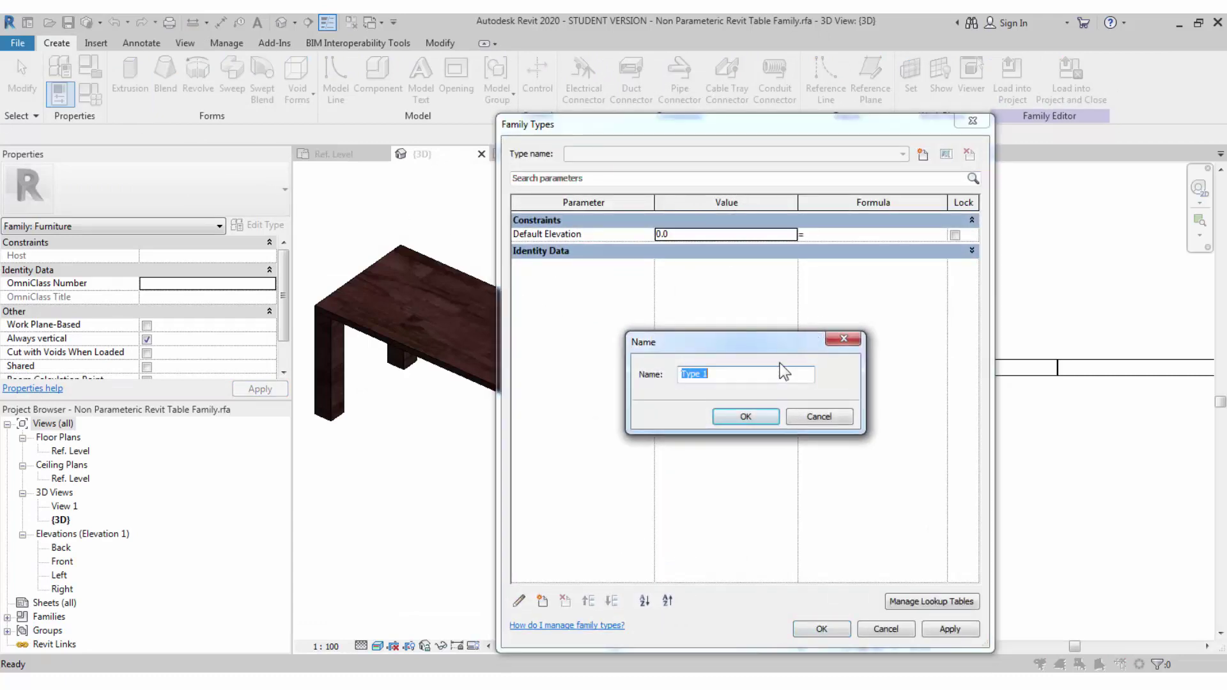
type("Standard Tale")
key("BackSpace")
key("BackSpace")
type("ble")
left_click(745, 416)
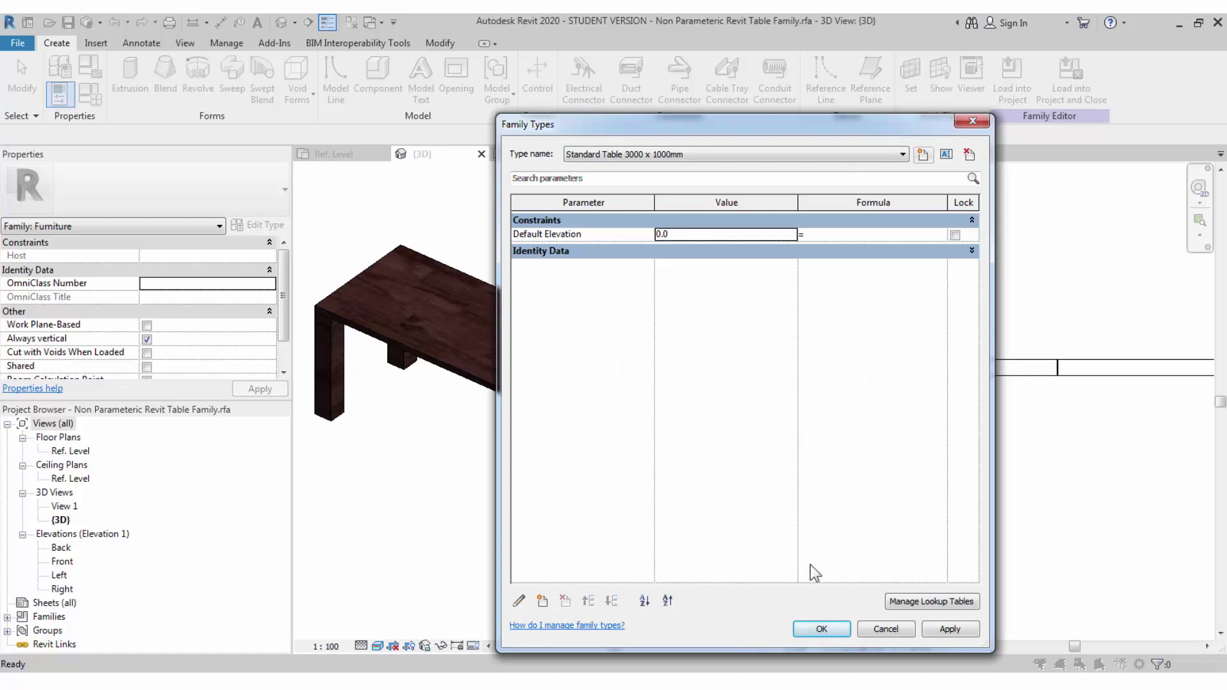
left_click(861, 251)
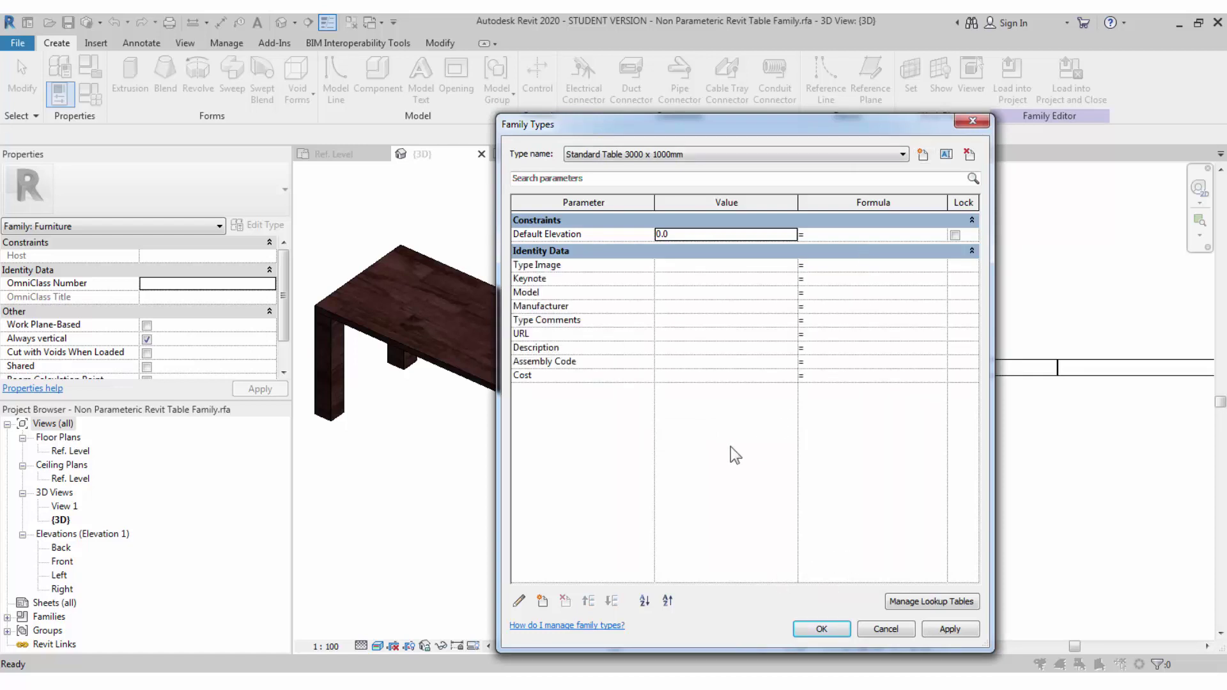
left_click(678, 336)
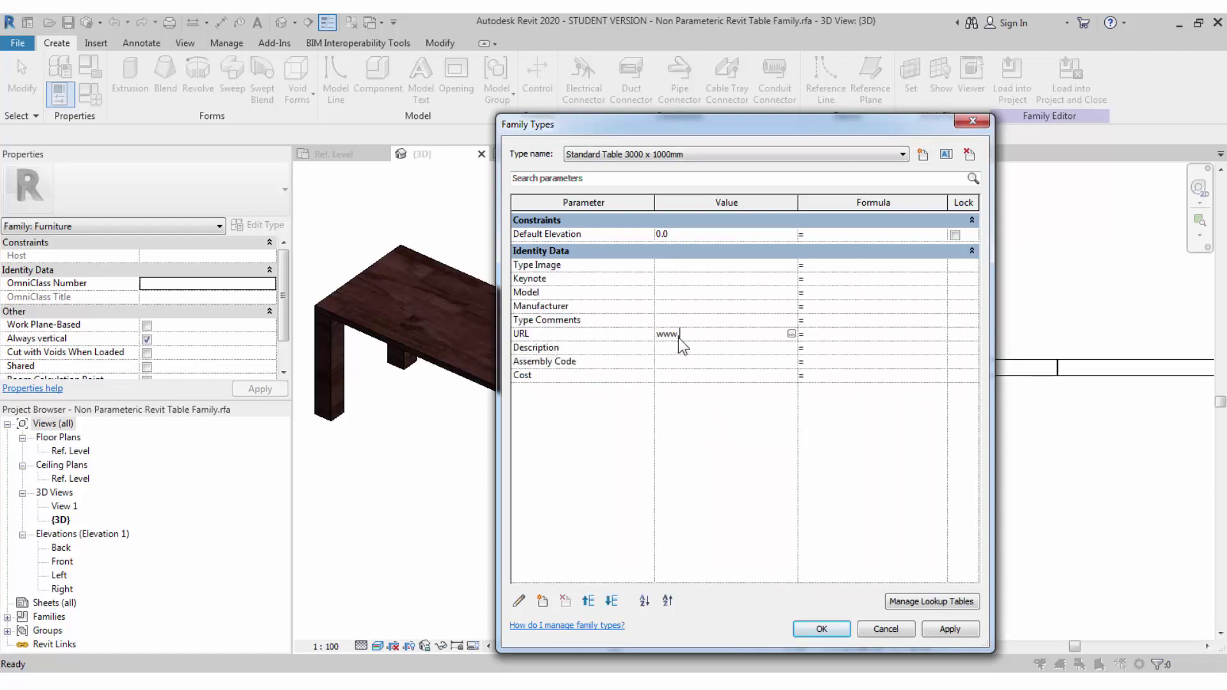
type("www.bimmodeller.com")
left_click(821, 629)
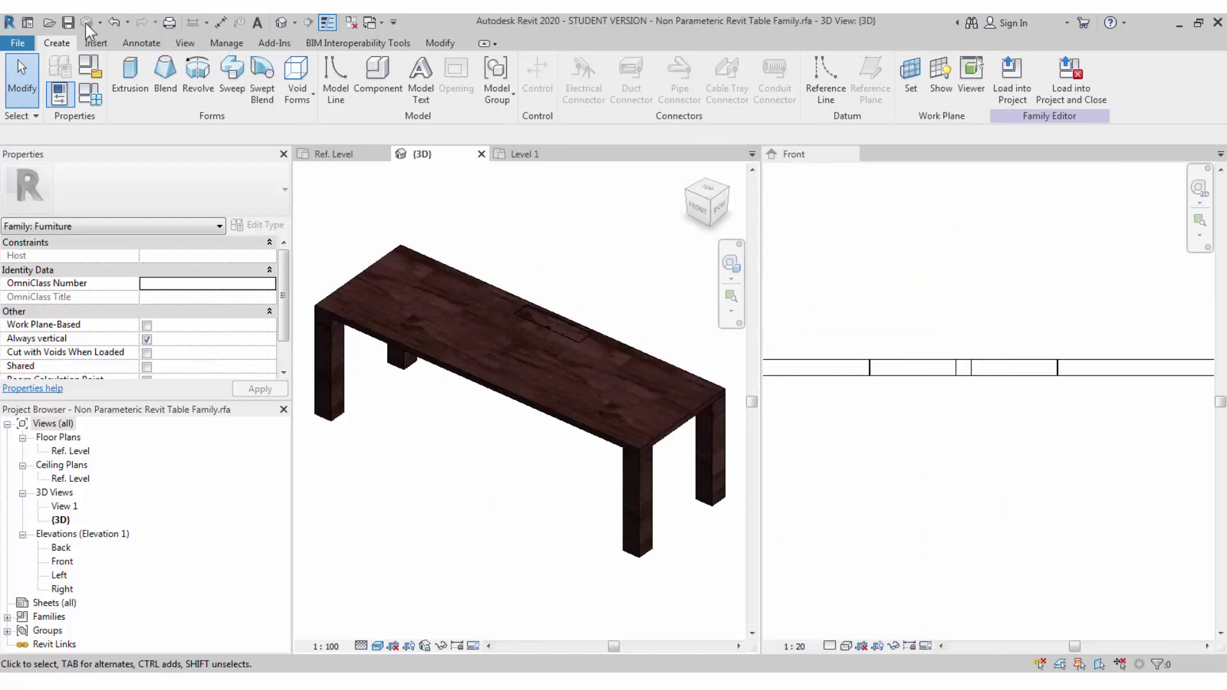
- Reload the family into the project, overwriting the existing version and its parameter values, and switch the placed table to type Standard Table 3000 x 1000mm
left_click(1023, 96)
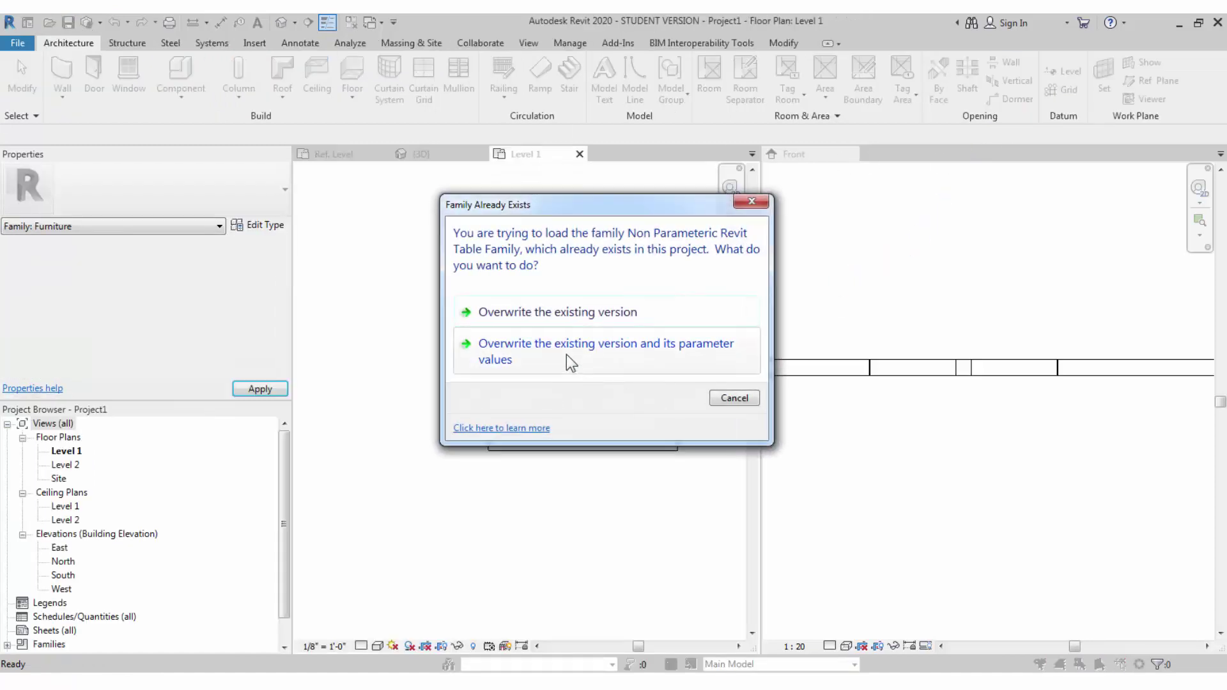
left_click(615, 354)
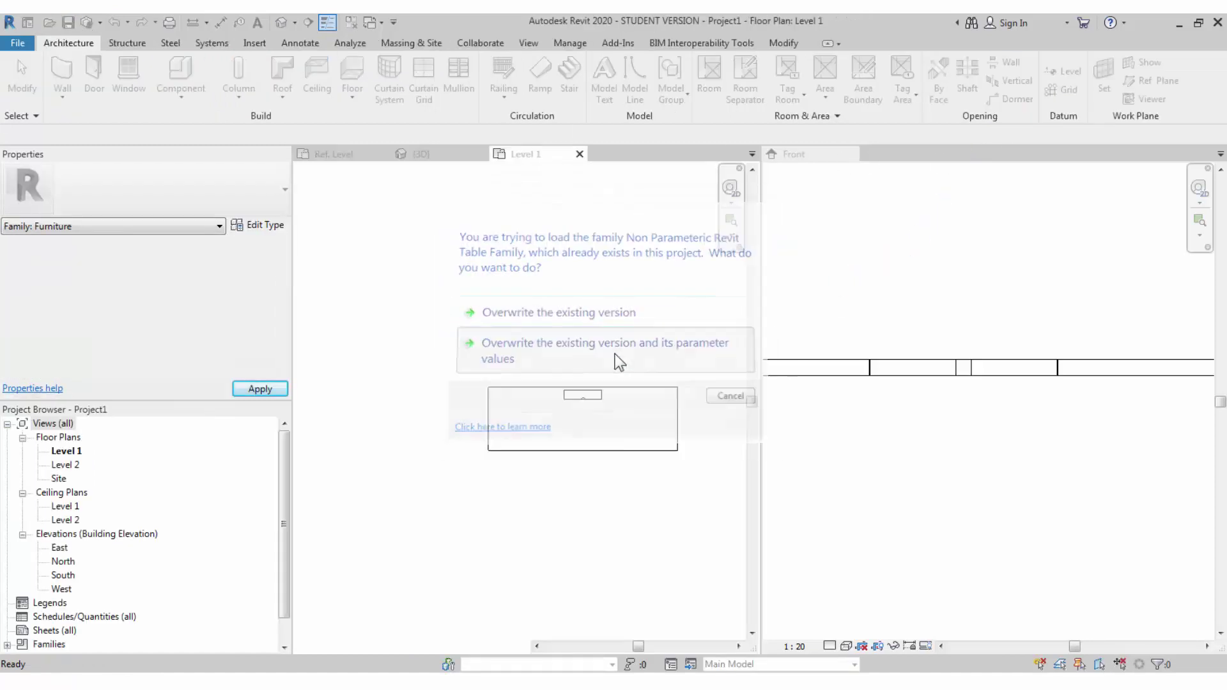
left_click(606, 396)
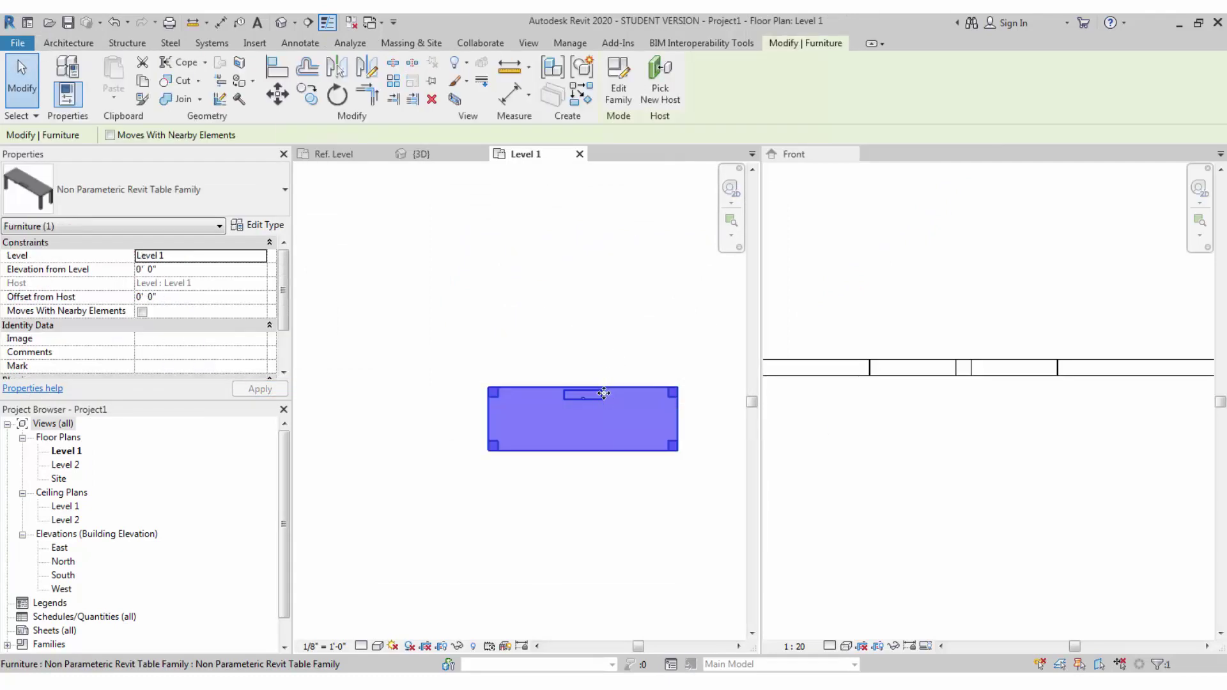
left_click(215, 178)
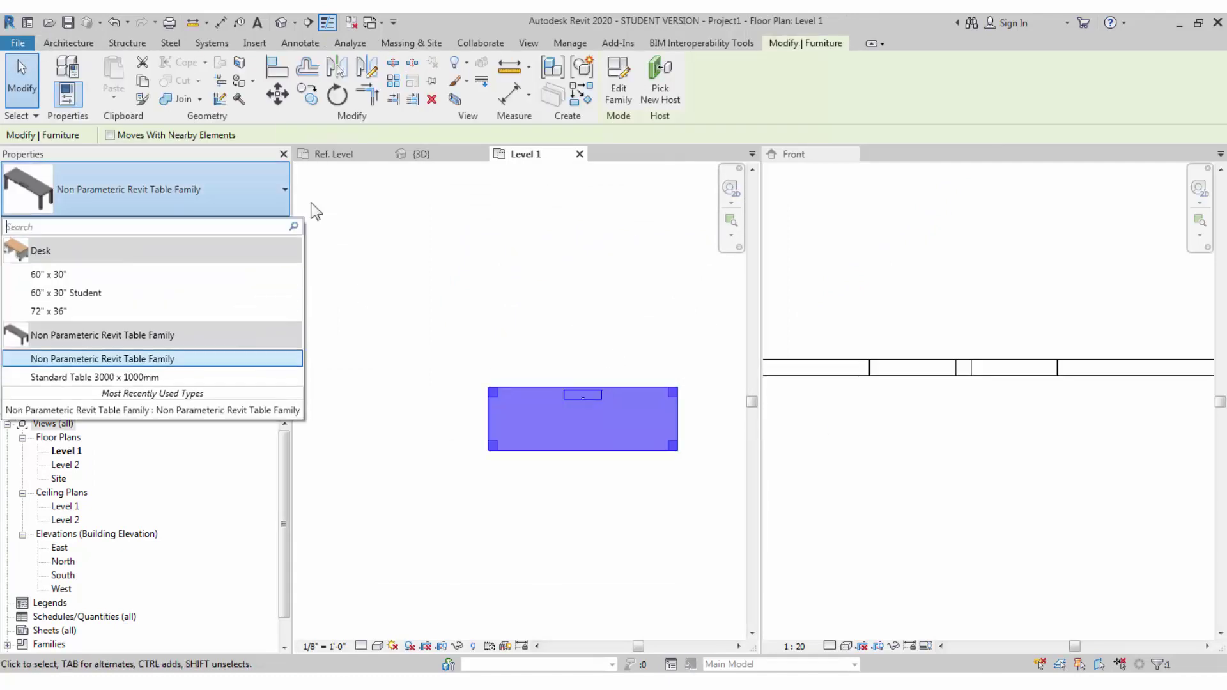
left_click(83, 377)
left_click(484, 454)
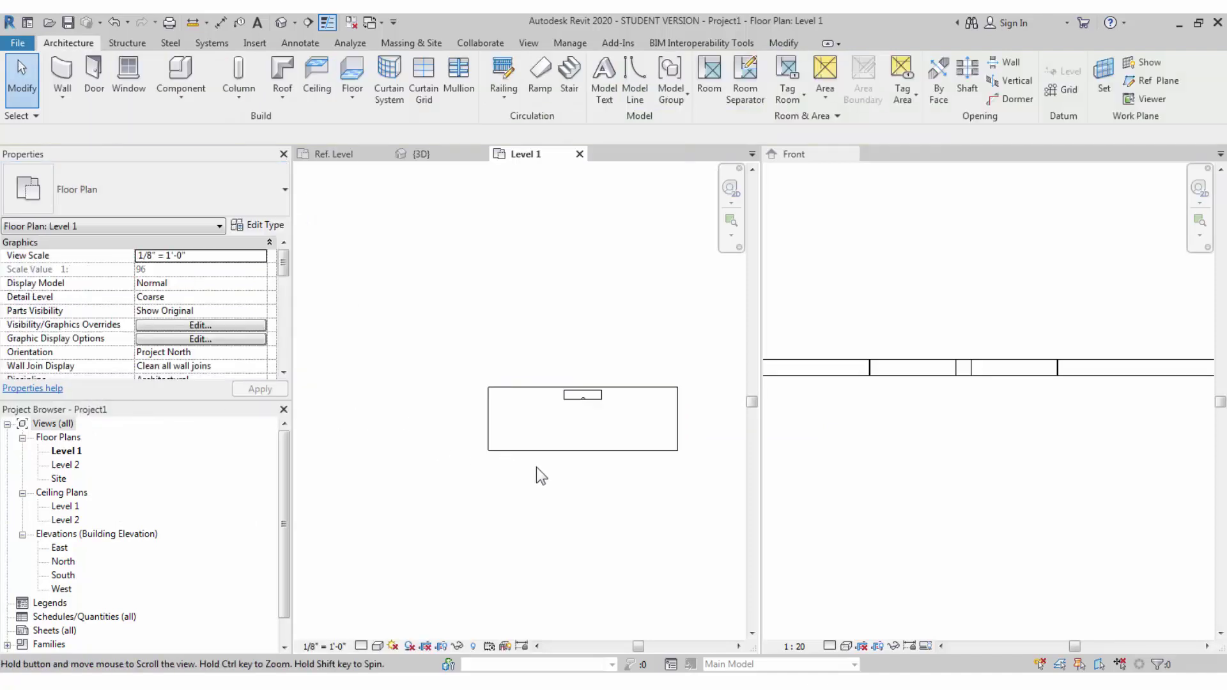
- Create a similar table from the placed one, cycle its rotation through full turns, and place it above the first in its original orientation
middle_click_drag(545, 480, 523, 471)
left_click(488, 424)
scroll(524, 426, "down", 1)
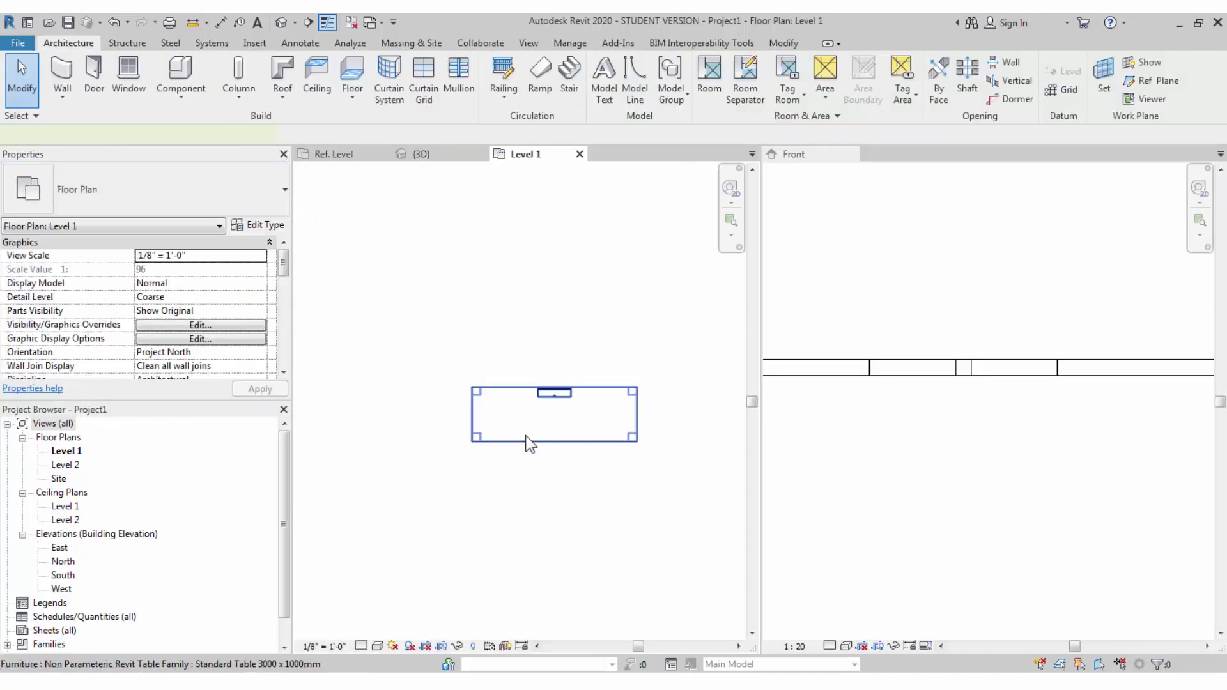
left_click(524, 425)
right_click(525, 436)
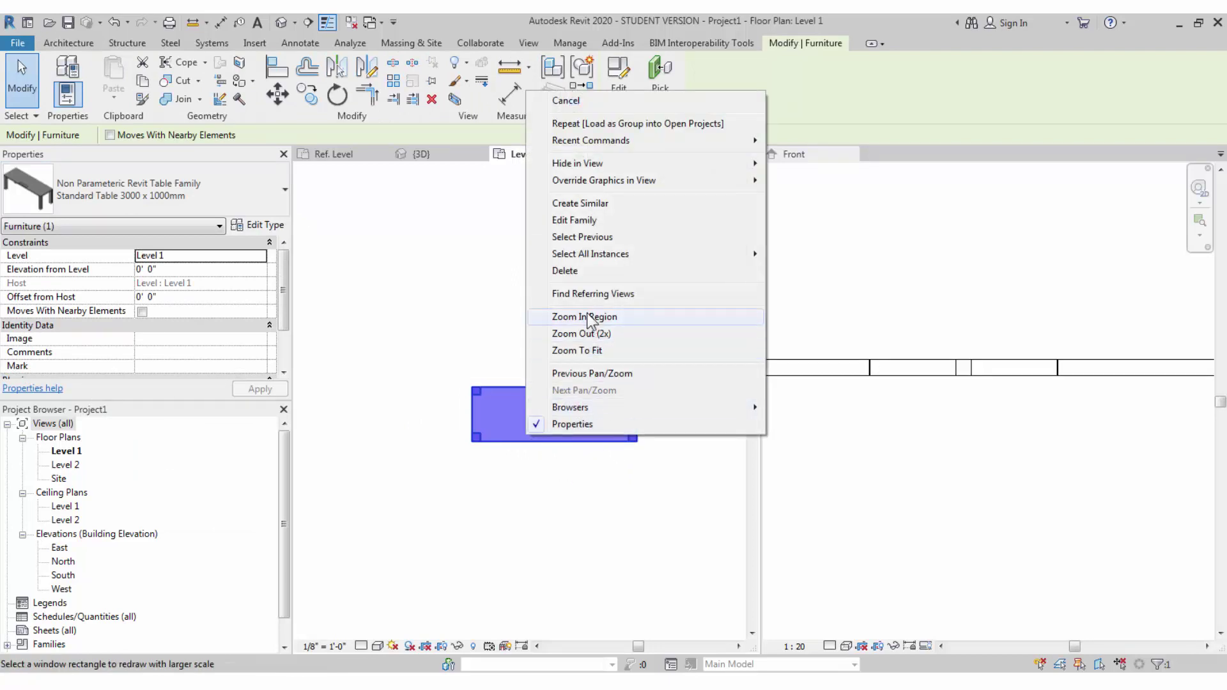
left_click(585, 205)
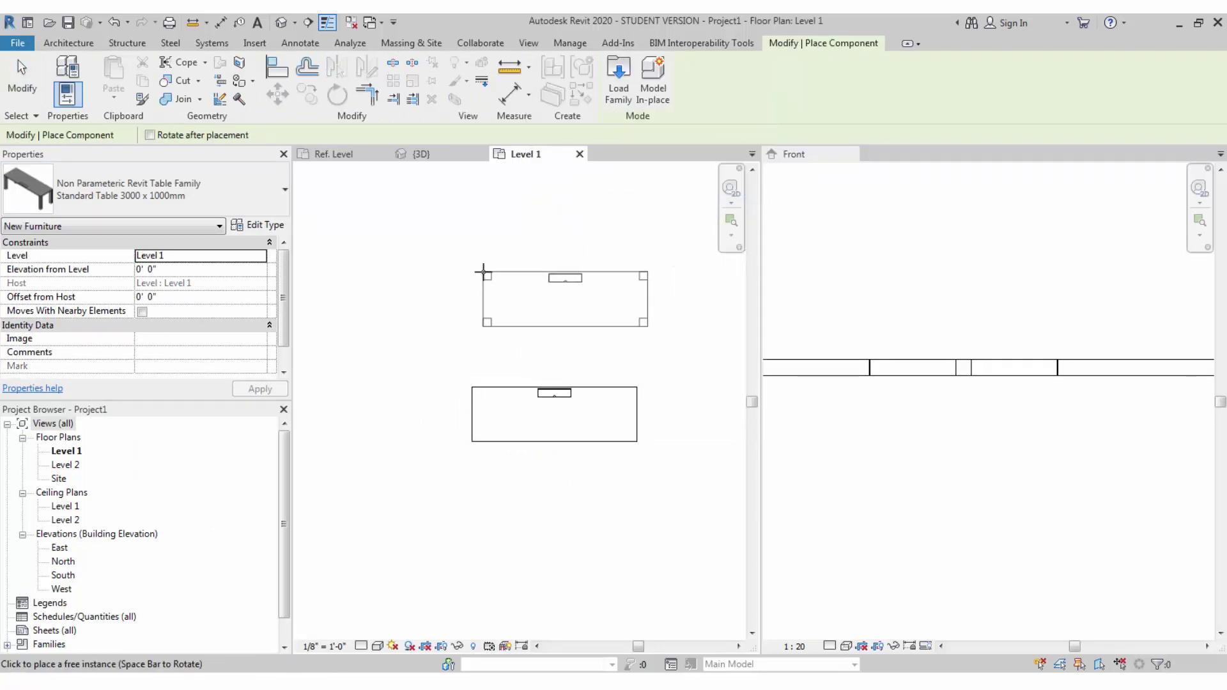
key("space")
key("space")
key("space")
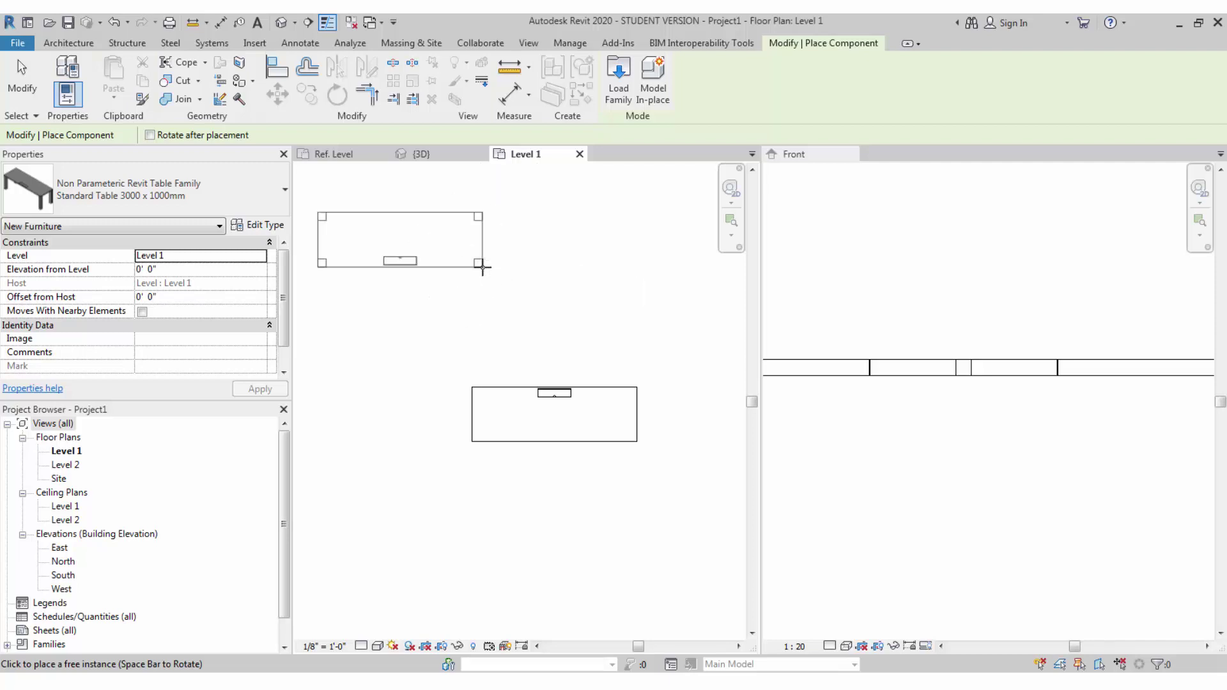
key("space")
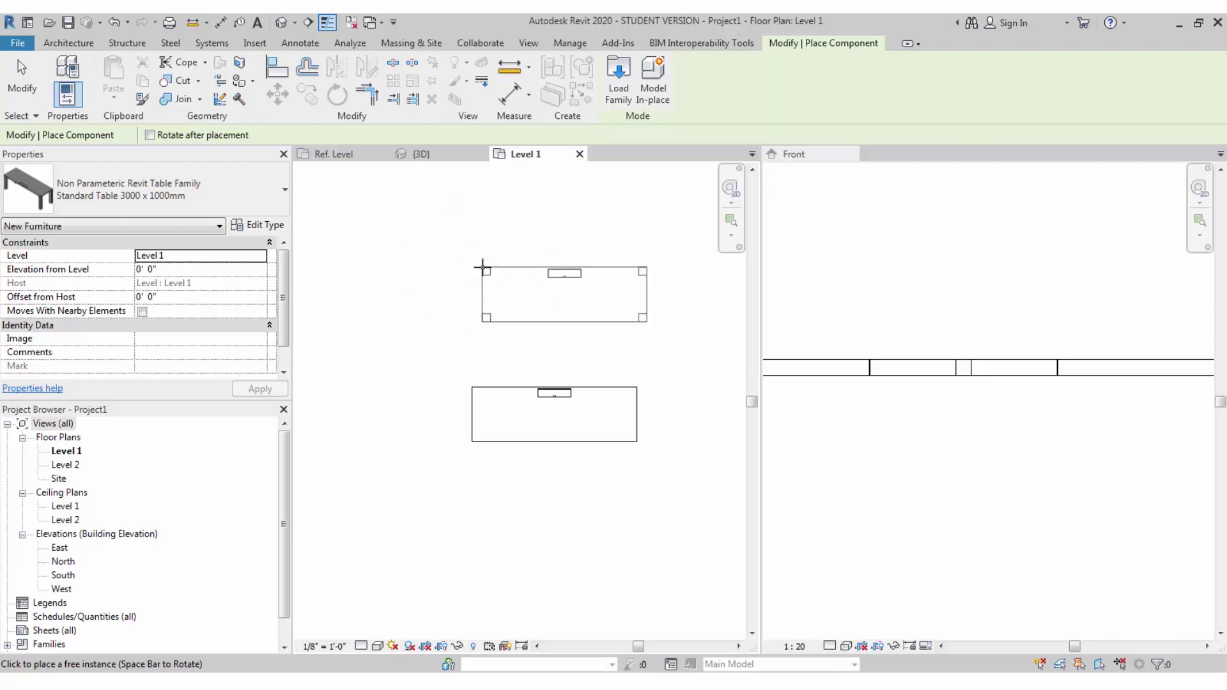
key("space")
key("space")
key("space")
key("space")
left_click(487, 272)
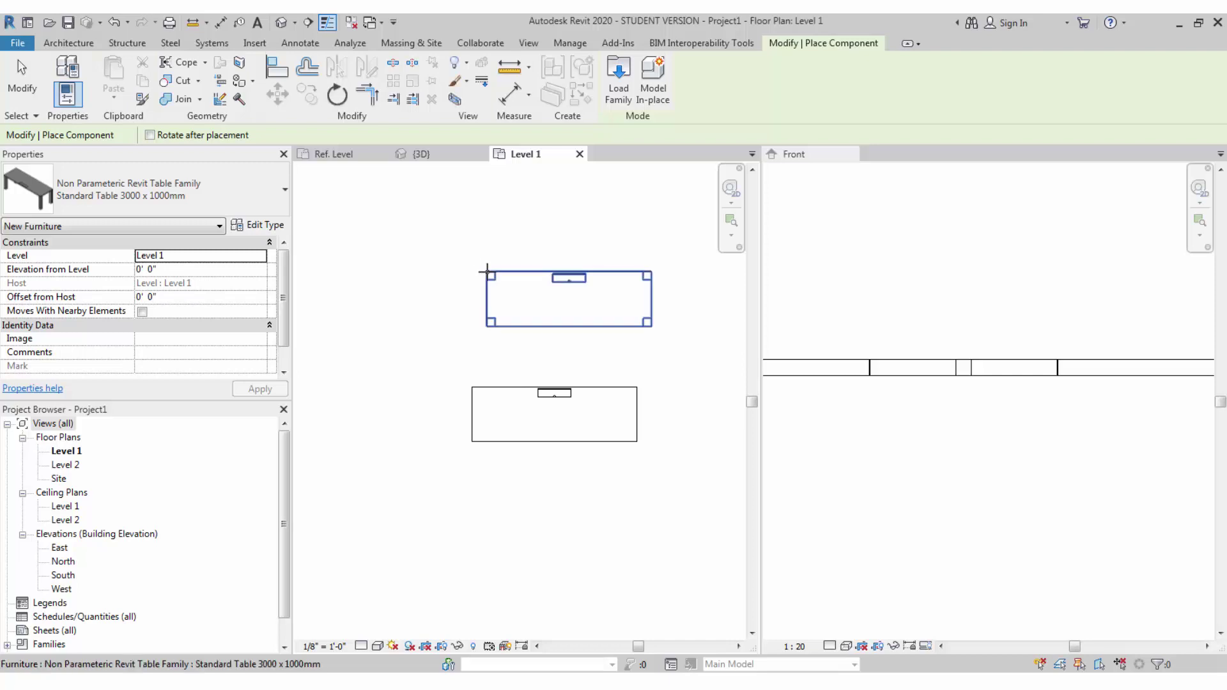
key("Escape")
- In the family's Ref. Level plan, select both reference planes at the table corner and check their Defines Origin property
left_click(348, 159)
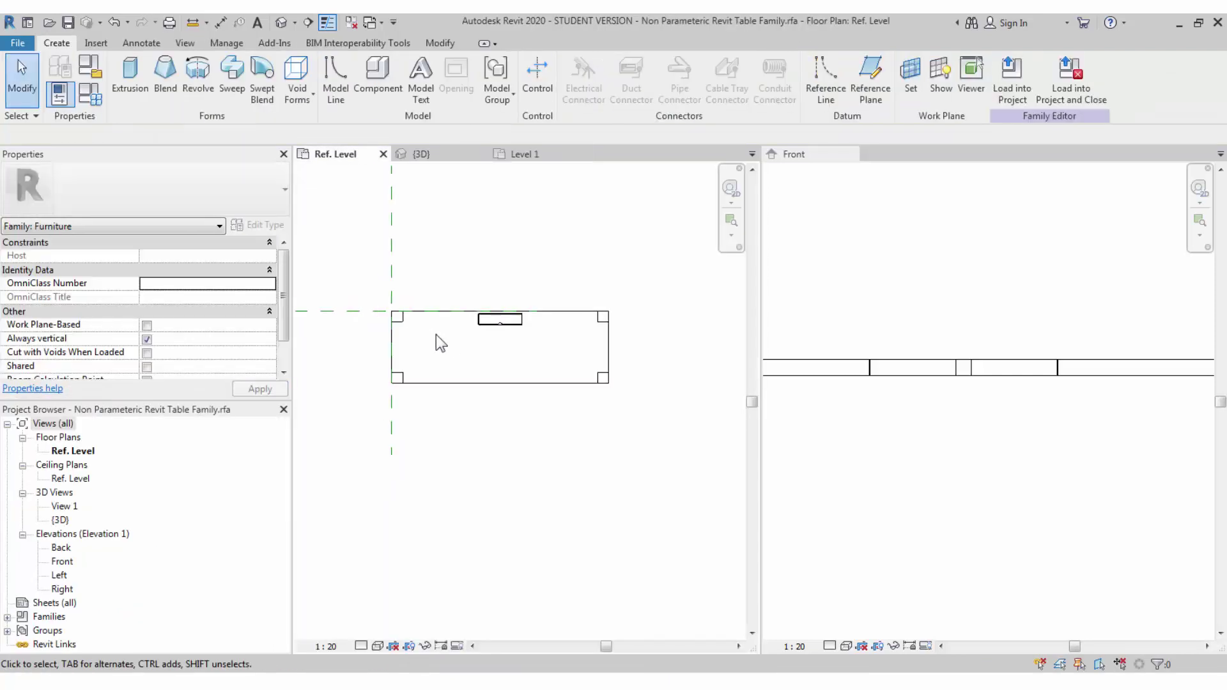
scroll(414, 339, "up", 3)
left_click_drag(522, 300, 436, 341)
left_click(439, 296)
left_click(473, 331)
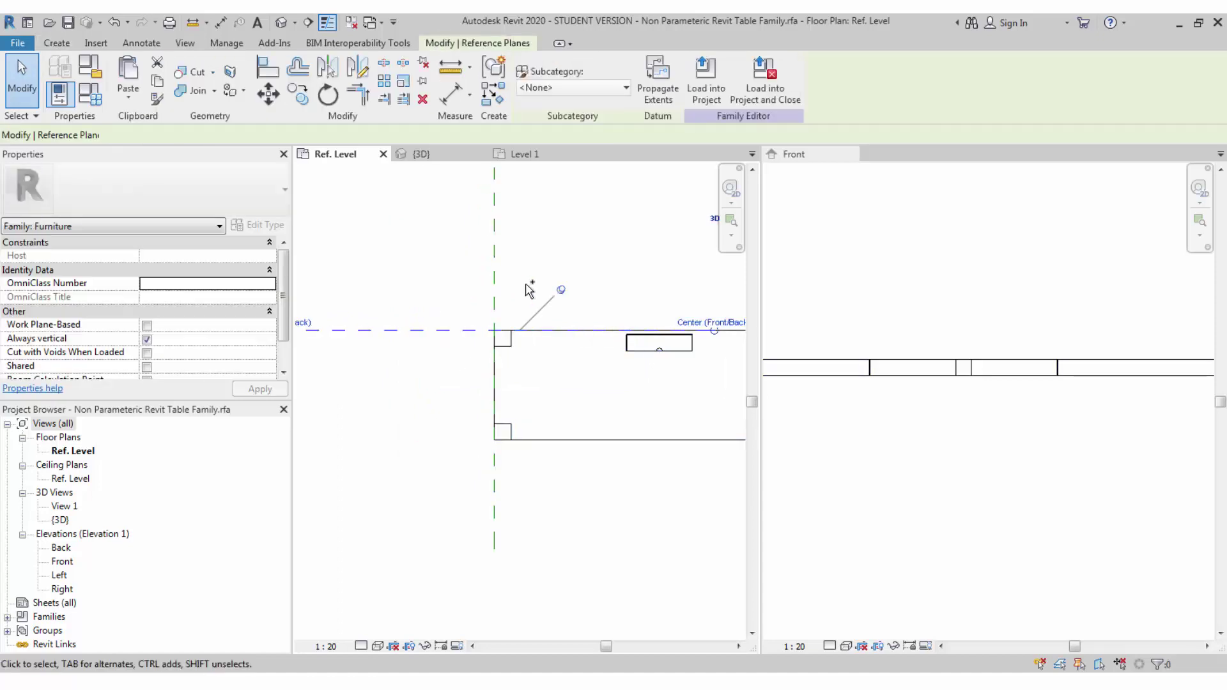
left_click(494, 284, "ctrl")
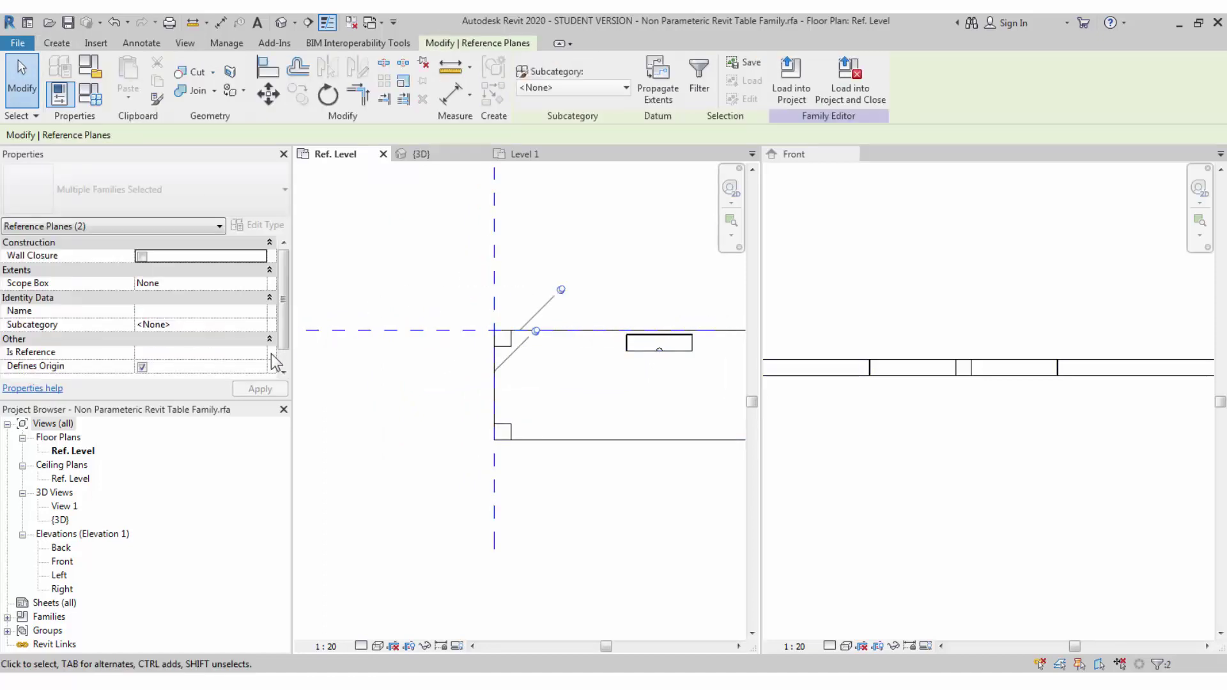
left_click(143, 367)
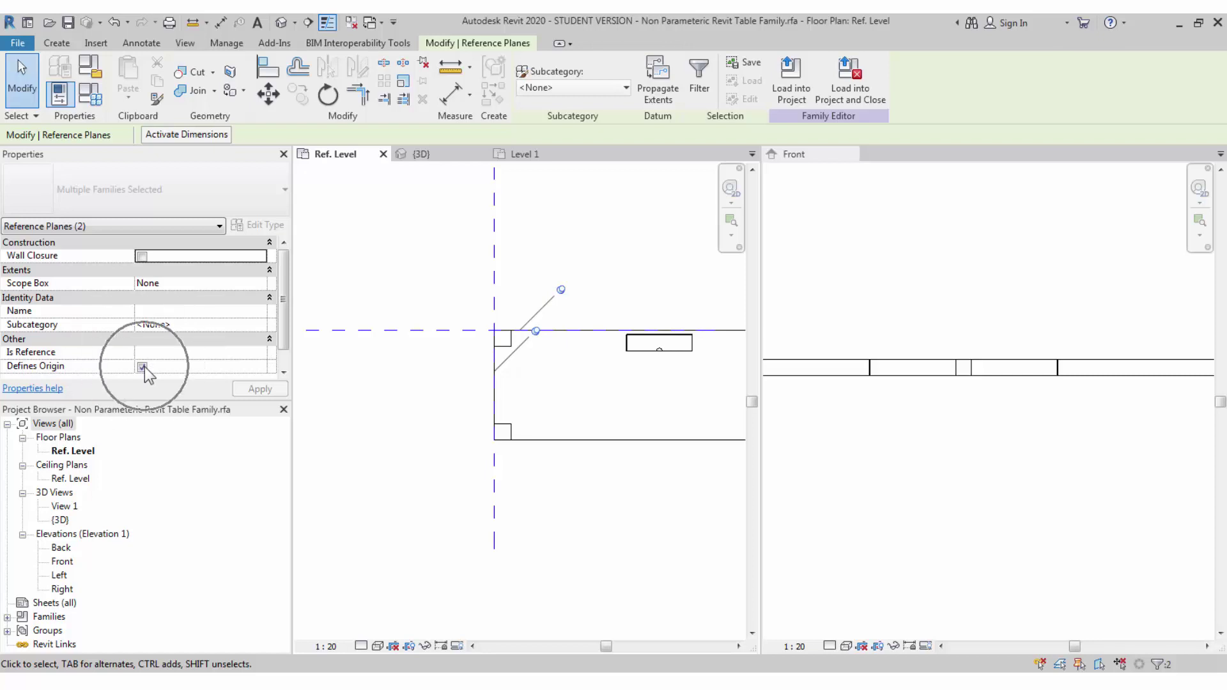
left_click(423, 413)
scroll(494, 403, "down", 1)
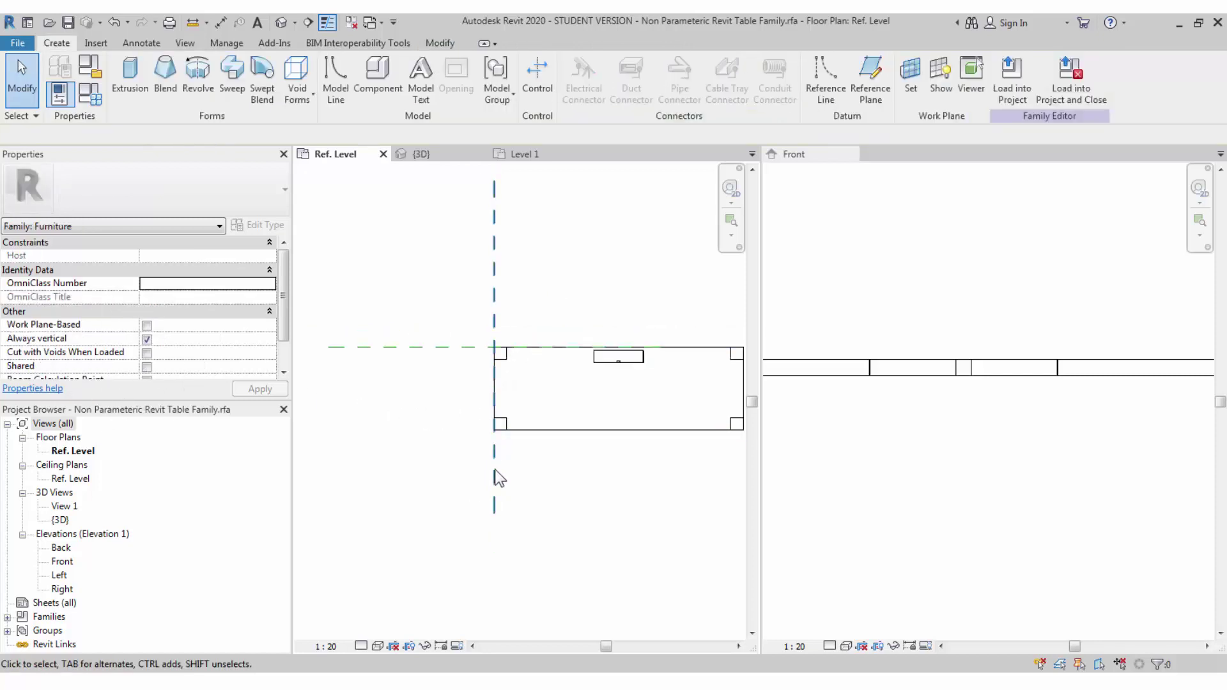
- Return to the project and delete the type named Non Parameteric Revit Table Family from the table family under Furniture
left_click(520, 155)
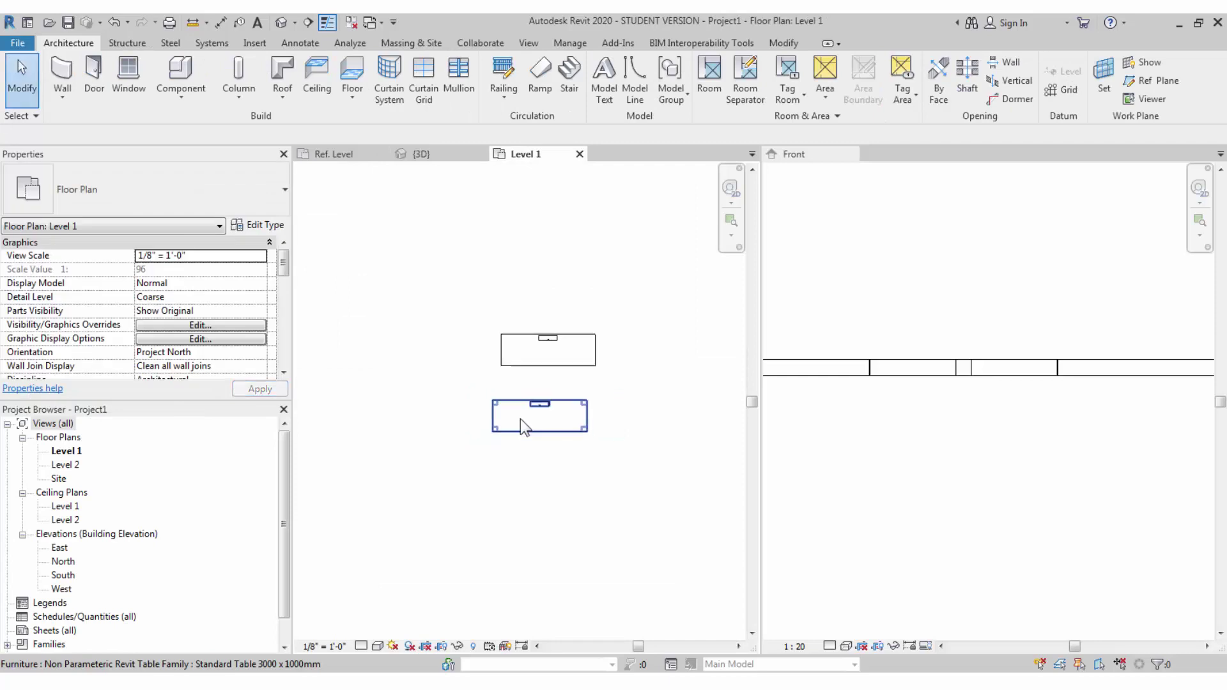
left_click(520, 420)
scroll(277, 607, "down", 1)
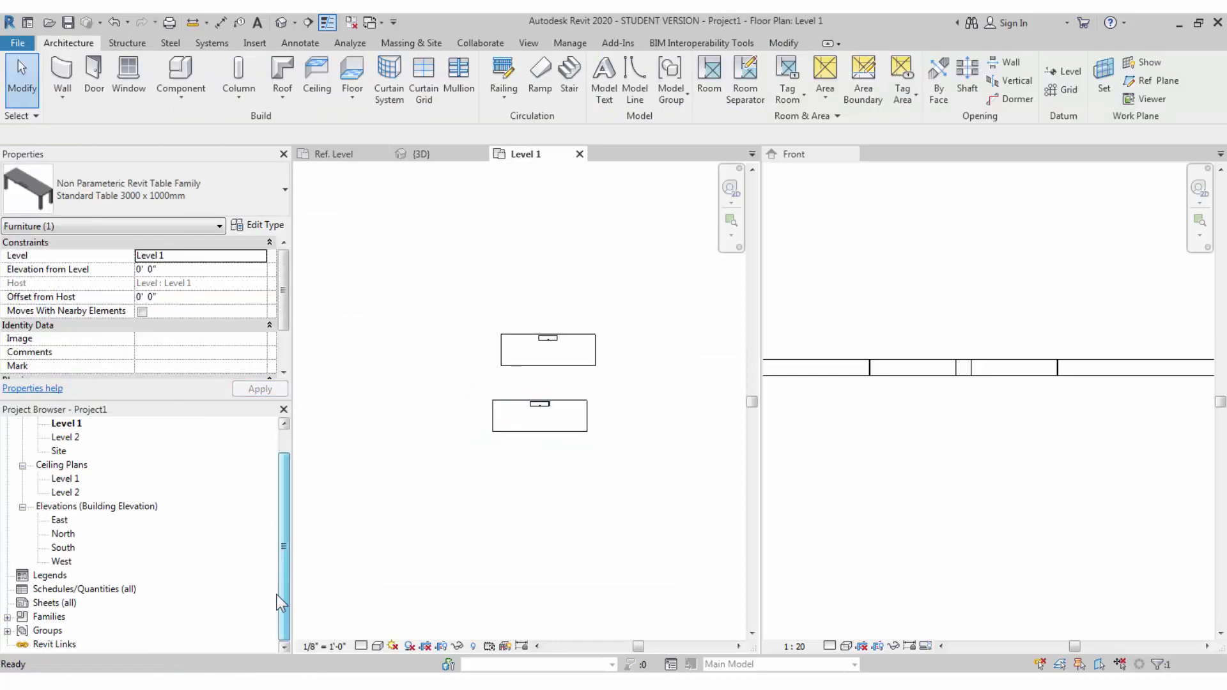
left_click(49, 617)
left_click(7, 617)
left_click(68, 589)
key("Down")
key("Down")
scroll(68, 592, "down", 2)
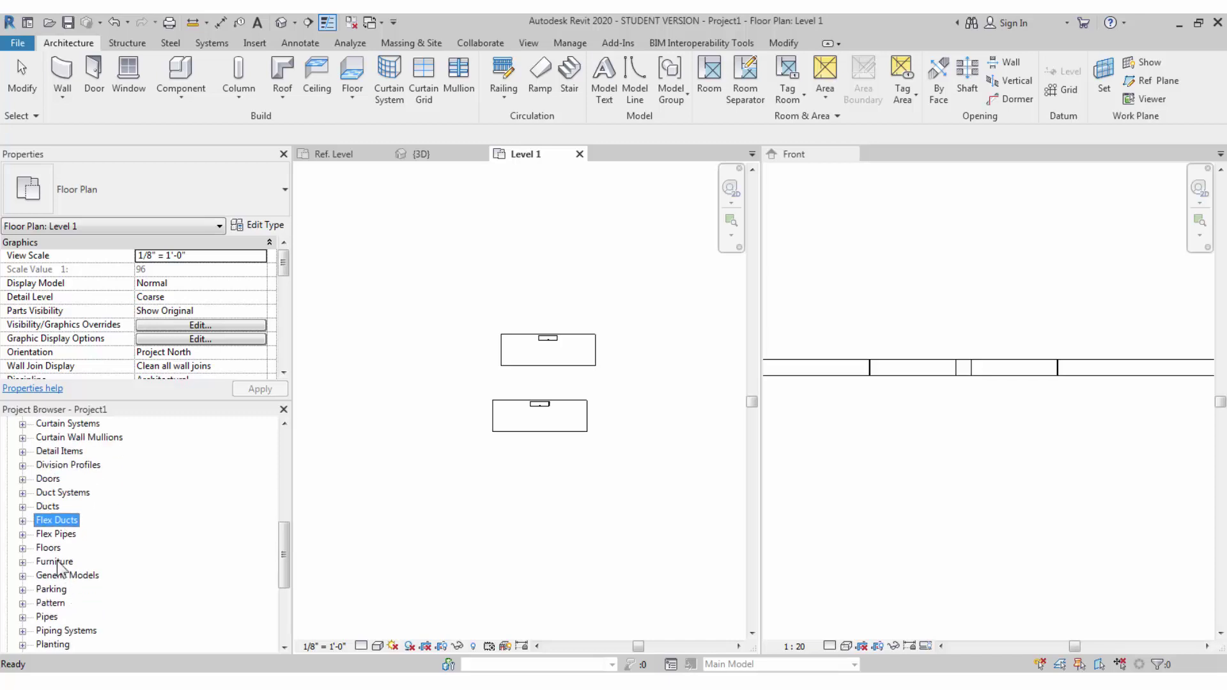
double_click(56, 563)
left_click(71, 590)
scroll(73, 592, "down", 2)
double_click(80, 494)
left_click(94, 506)
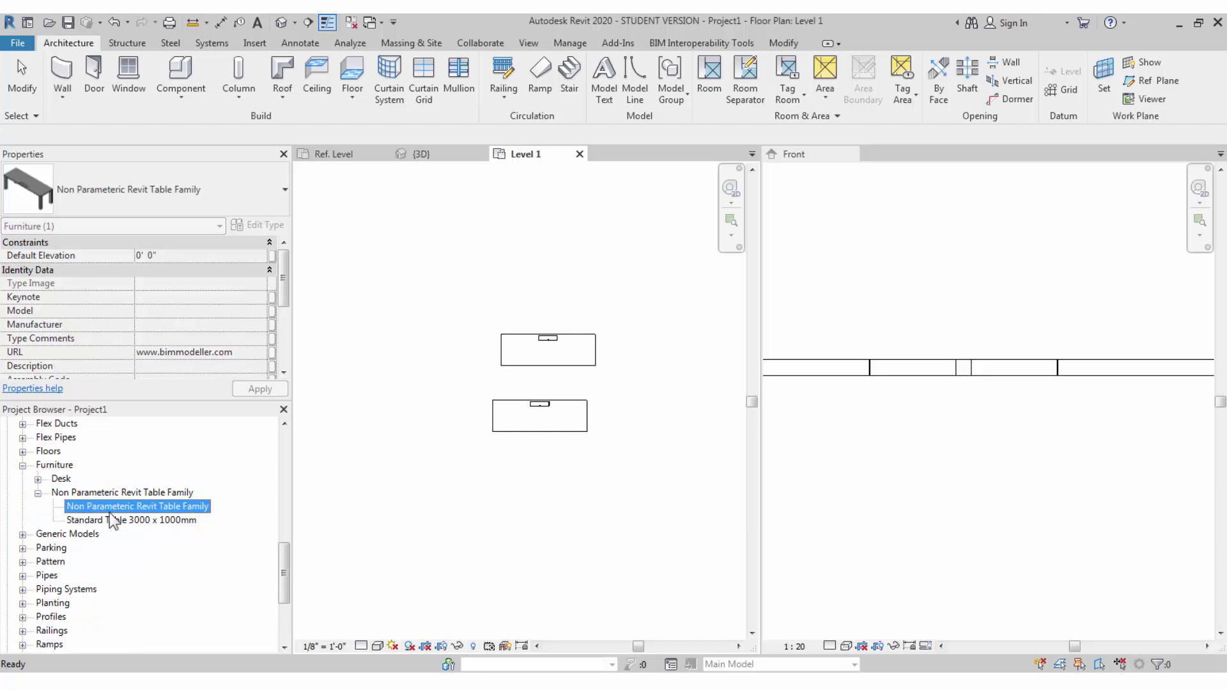
right_click(147, 512)
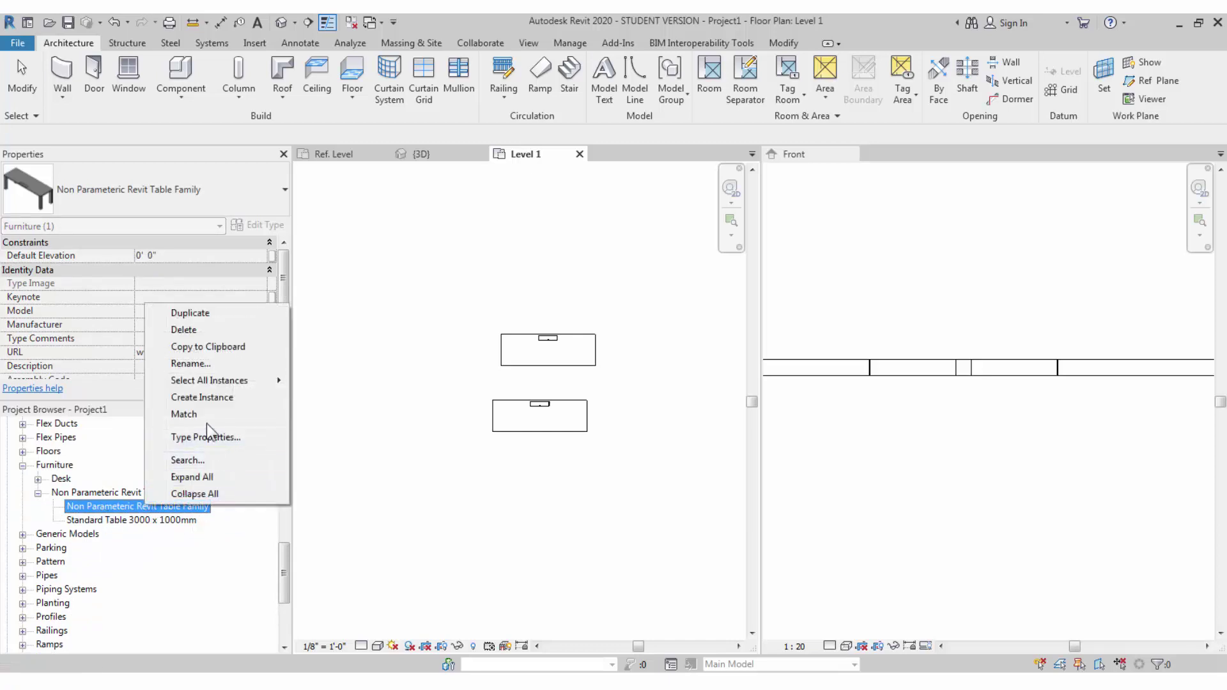
left_click(191, 330)
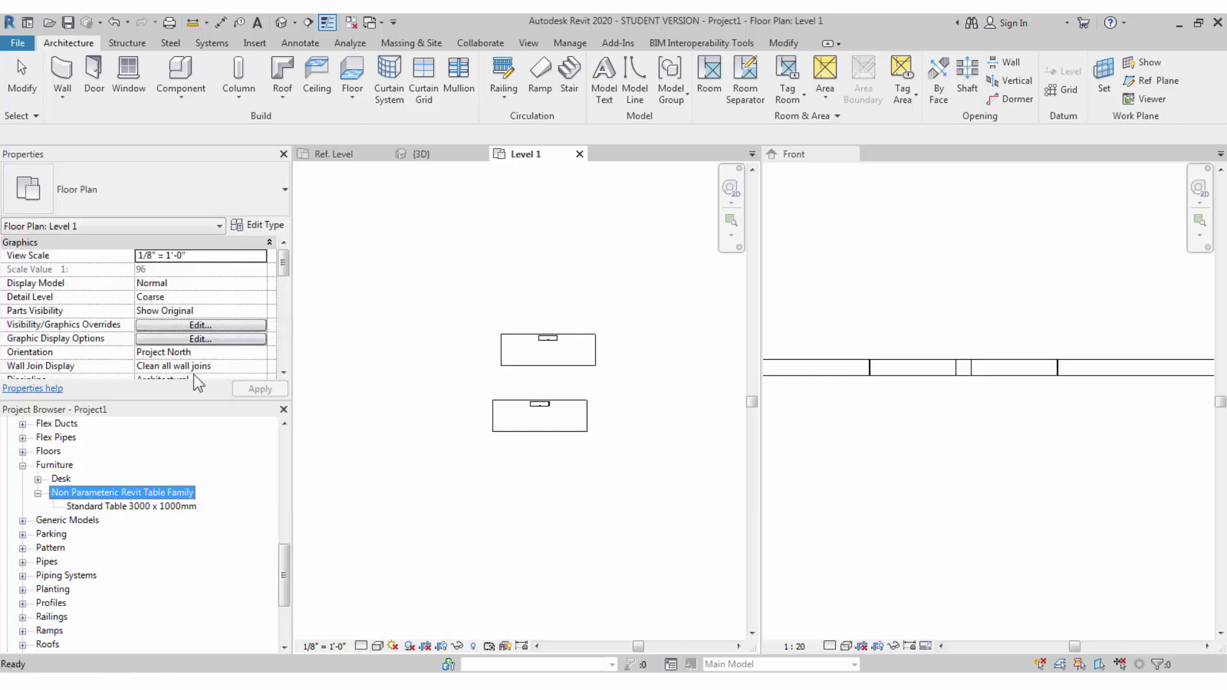
- Select the Standard Table 3000 x 1000mm type under Furniture, and collapse the Furniture and Families branches of the project browser
left_click(119, 509)
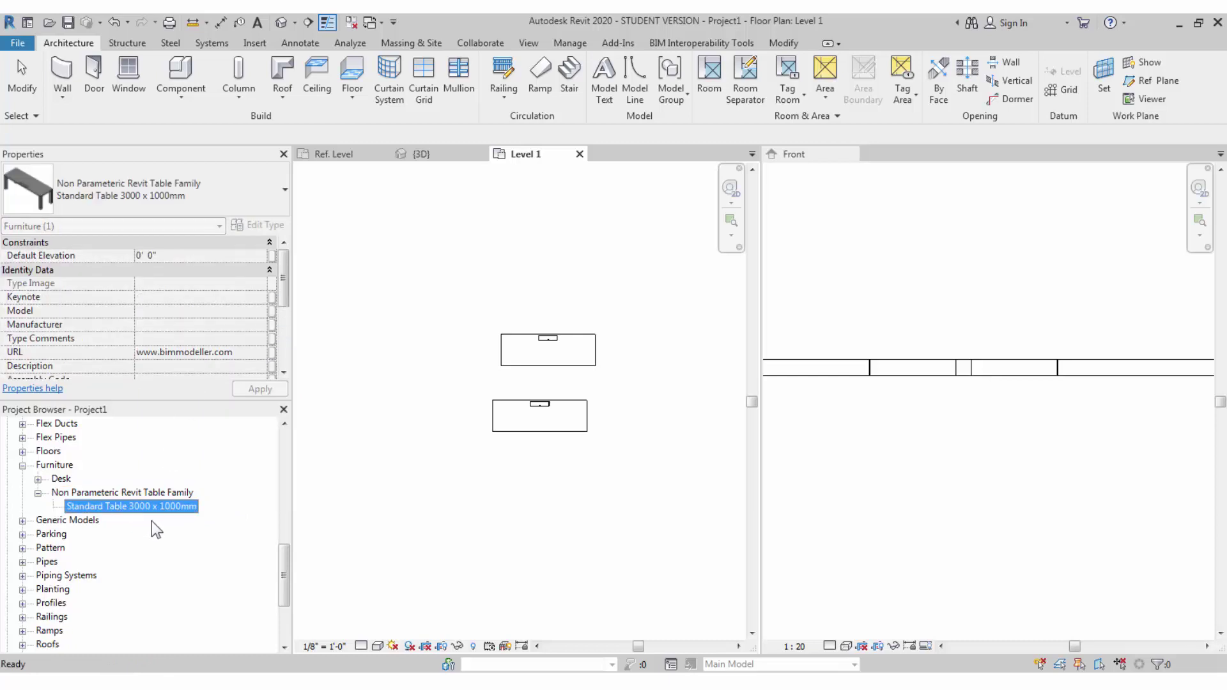
left_click(104, 501)
left_click(23, 466)
scroll(23, 505, "up", 8)
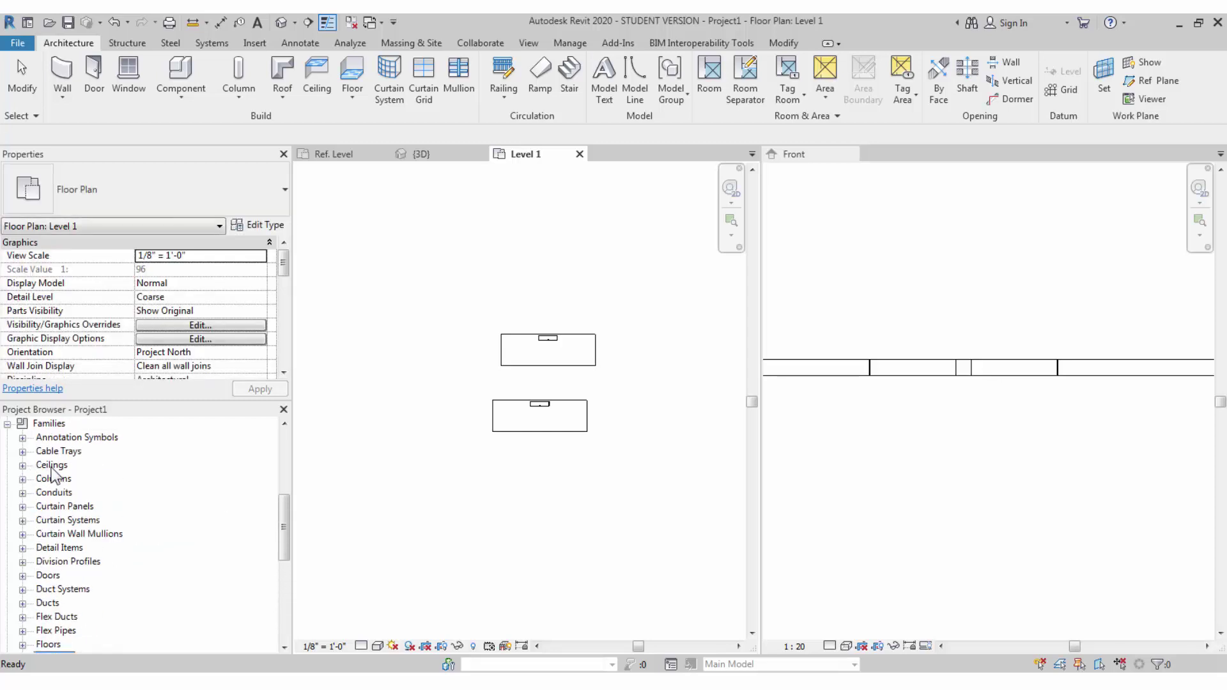
left_click(7, 534)
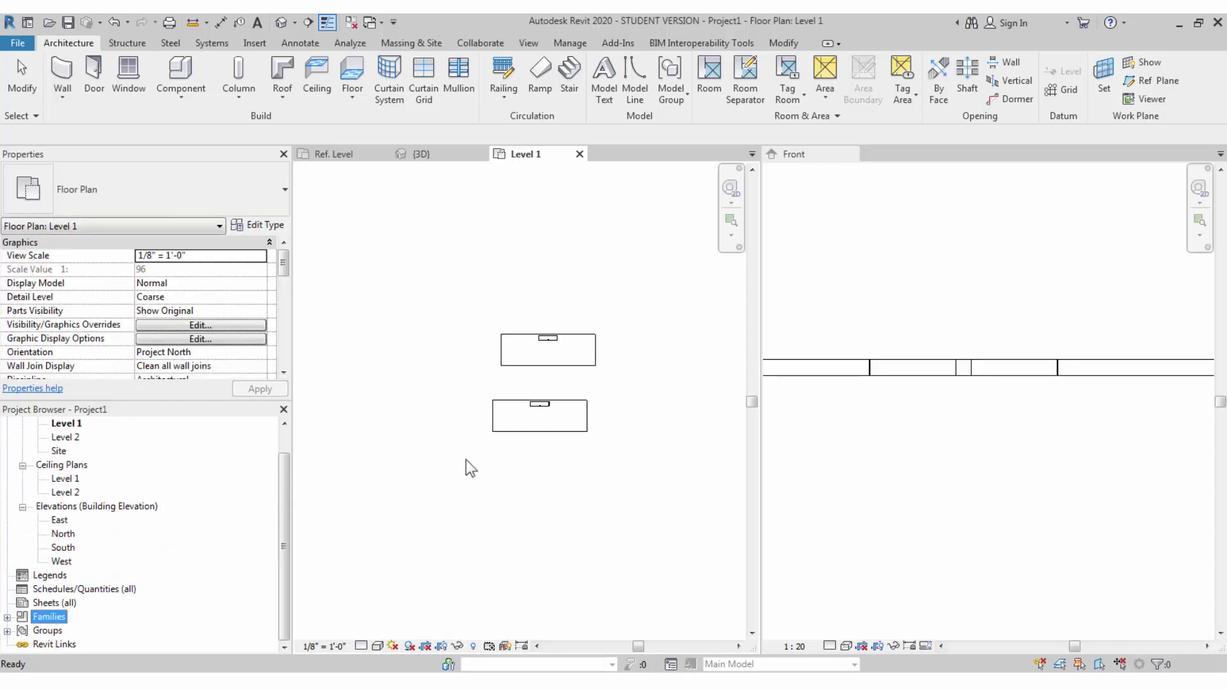
- Close the table family's Front elevation and 3D views, leaving its Ref. Level plan open
left_click(423, 155)
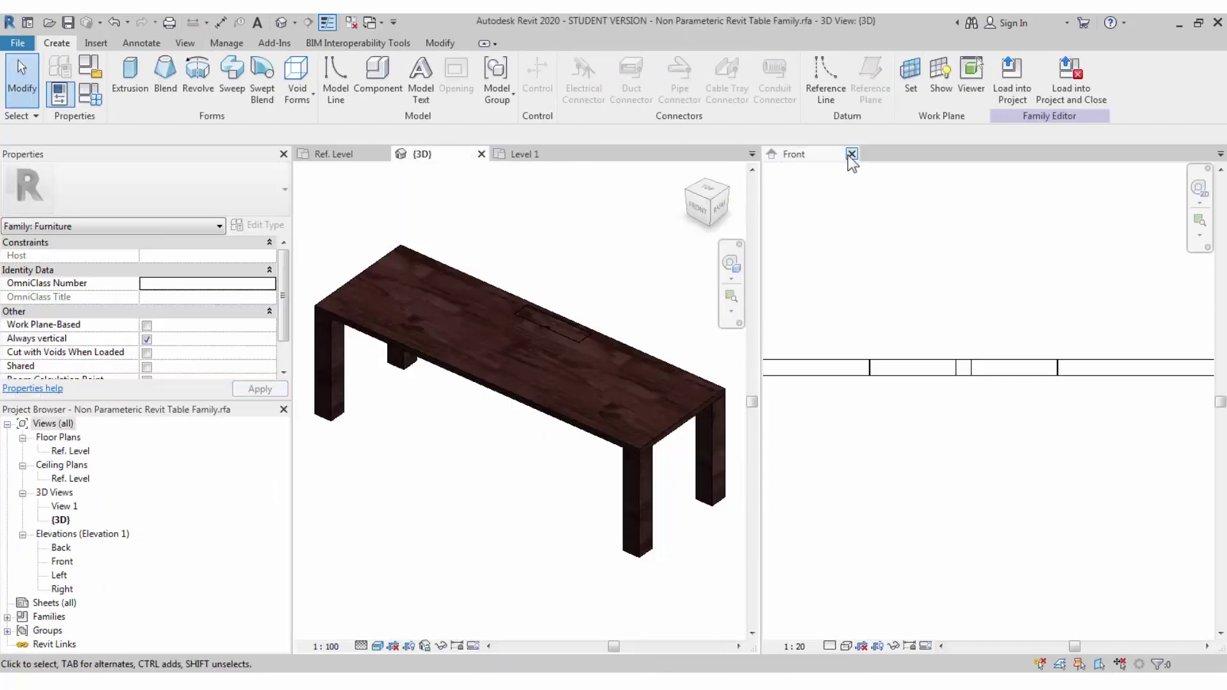
middle_click(670, 317)
middle_click(670, 318)
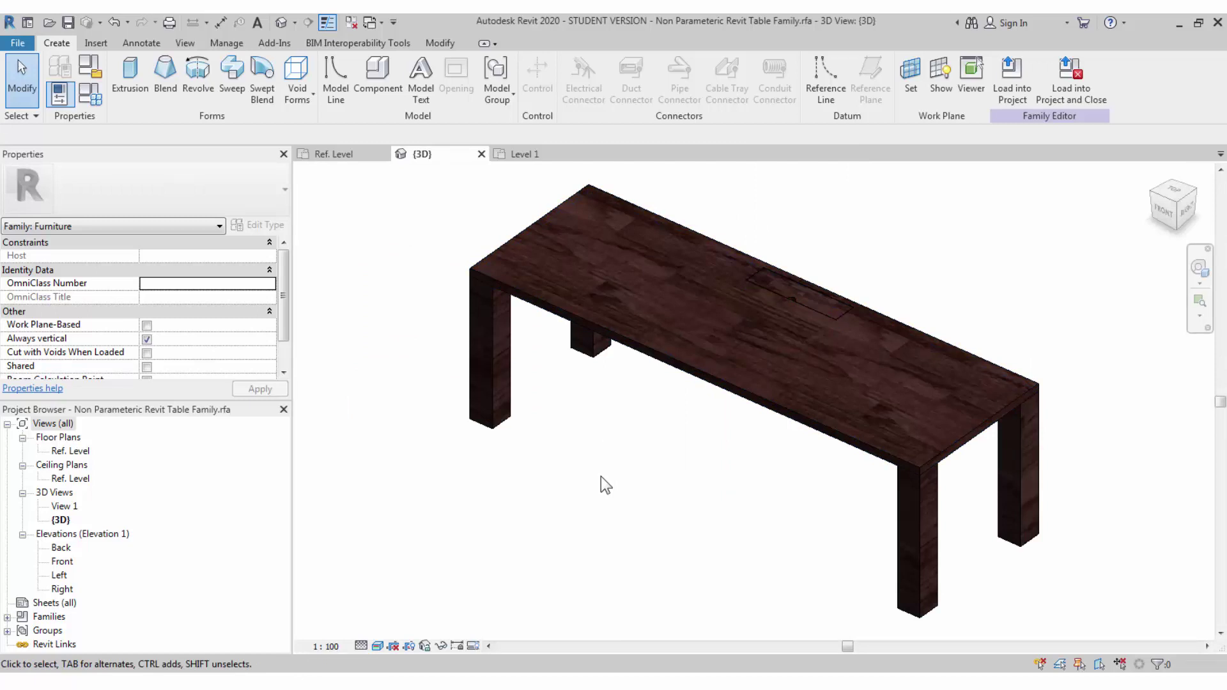
key("ctrl+F4")
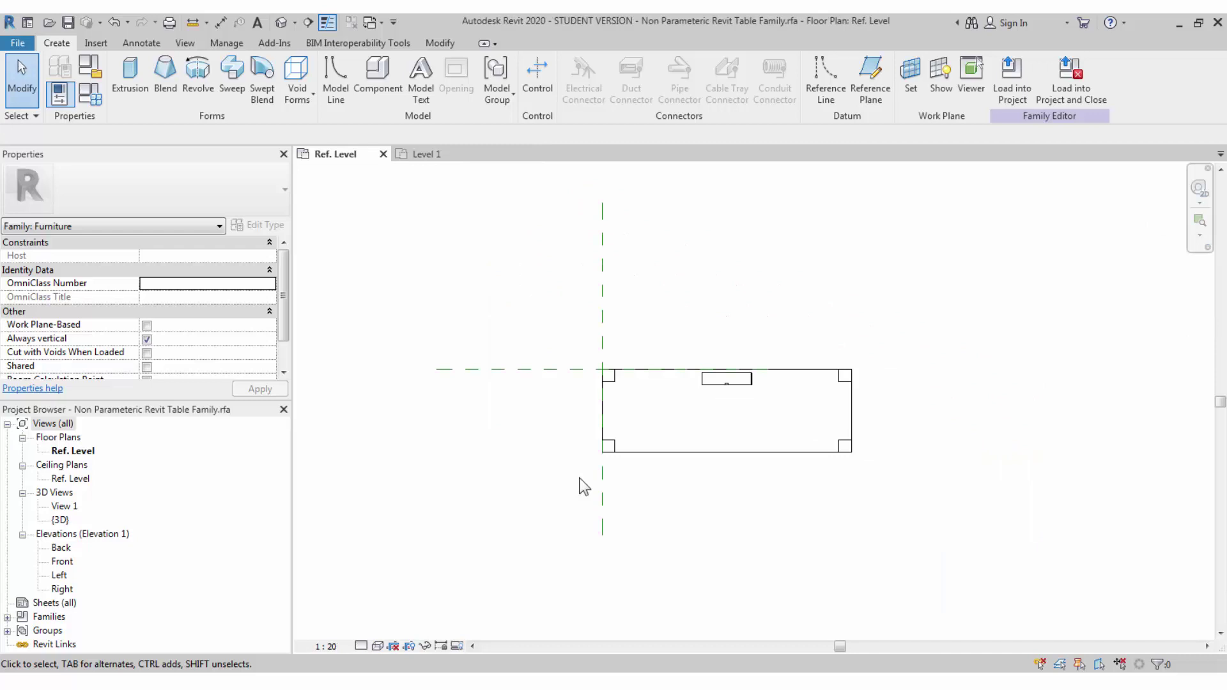
- Draw a vertical reference plane down from the midpoint of the tabletop's upper edge and set it to define the origin
left_click(605, 499)
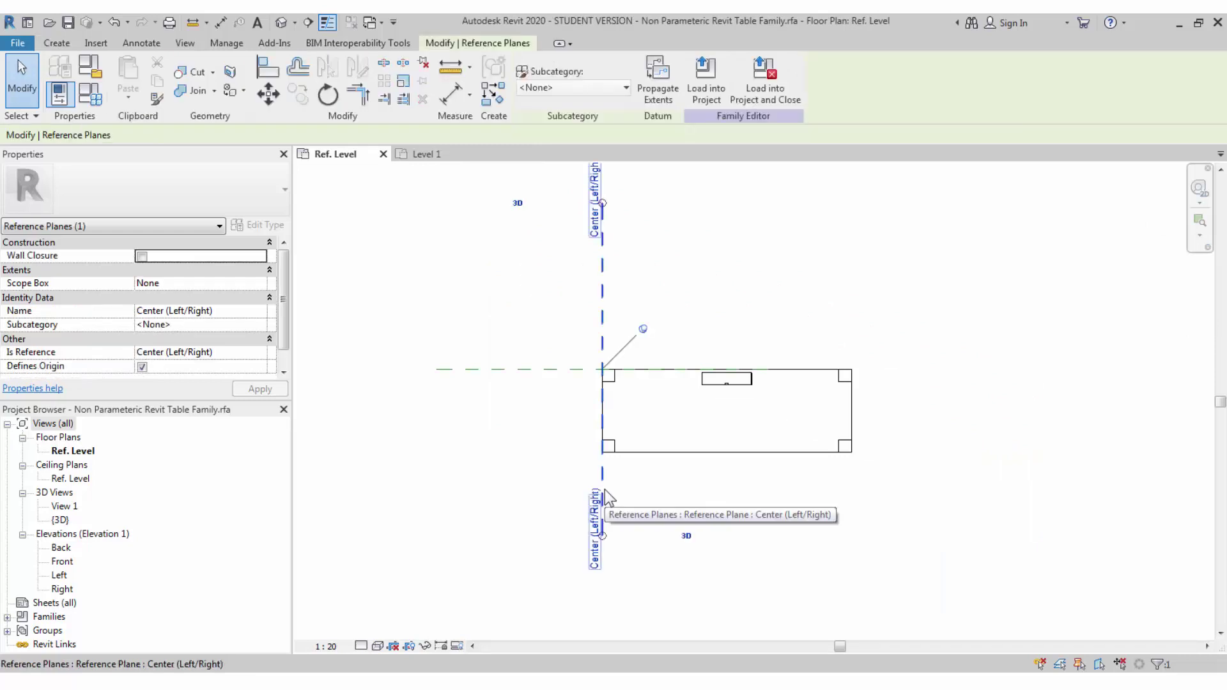
right_click(606, 500)
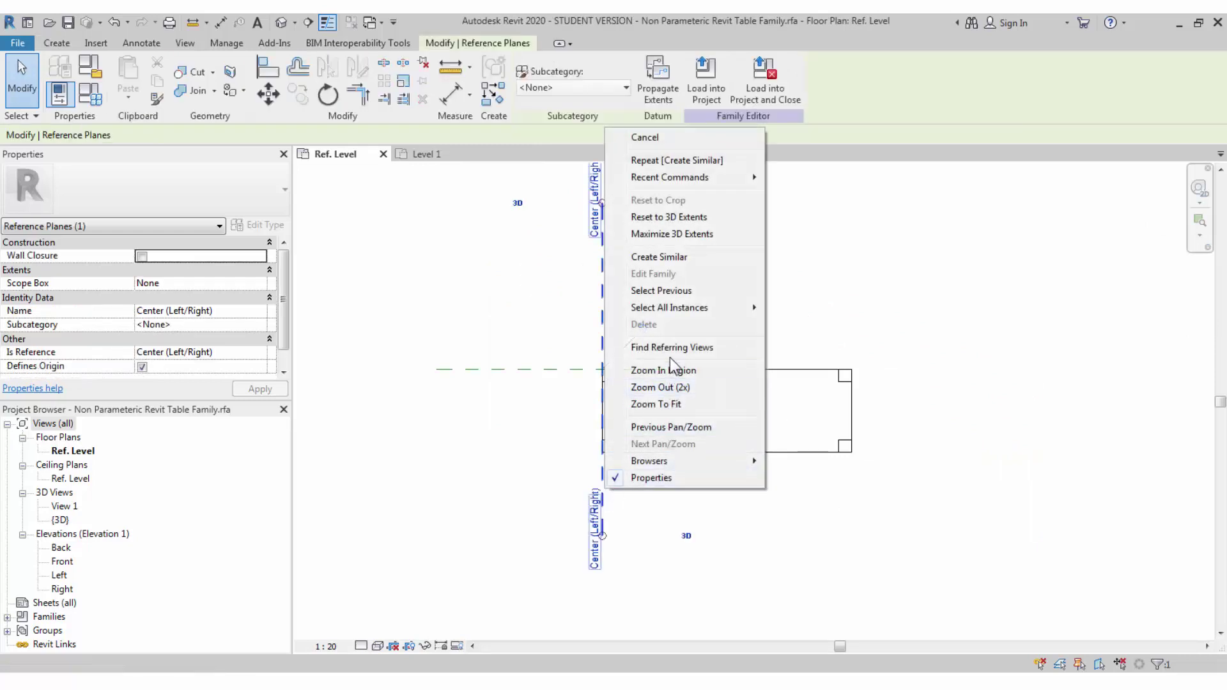
left_click(659, 257)
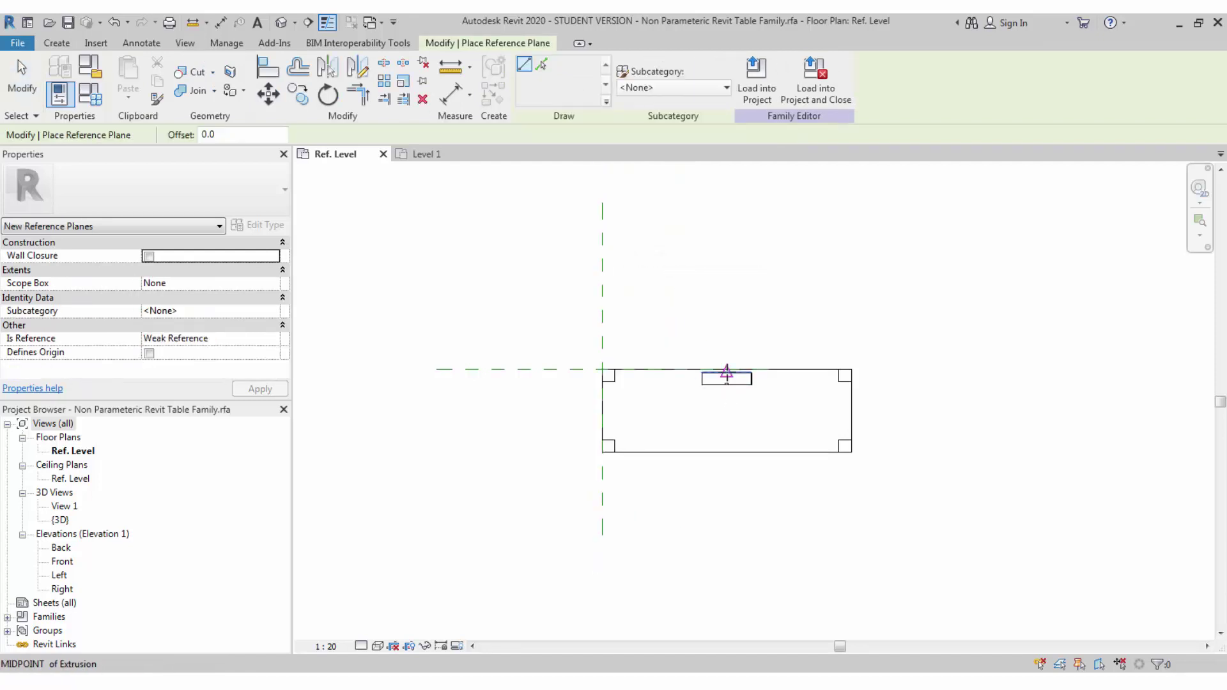
left_click(727, 369)
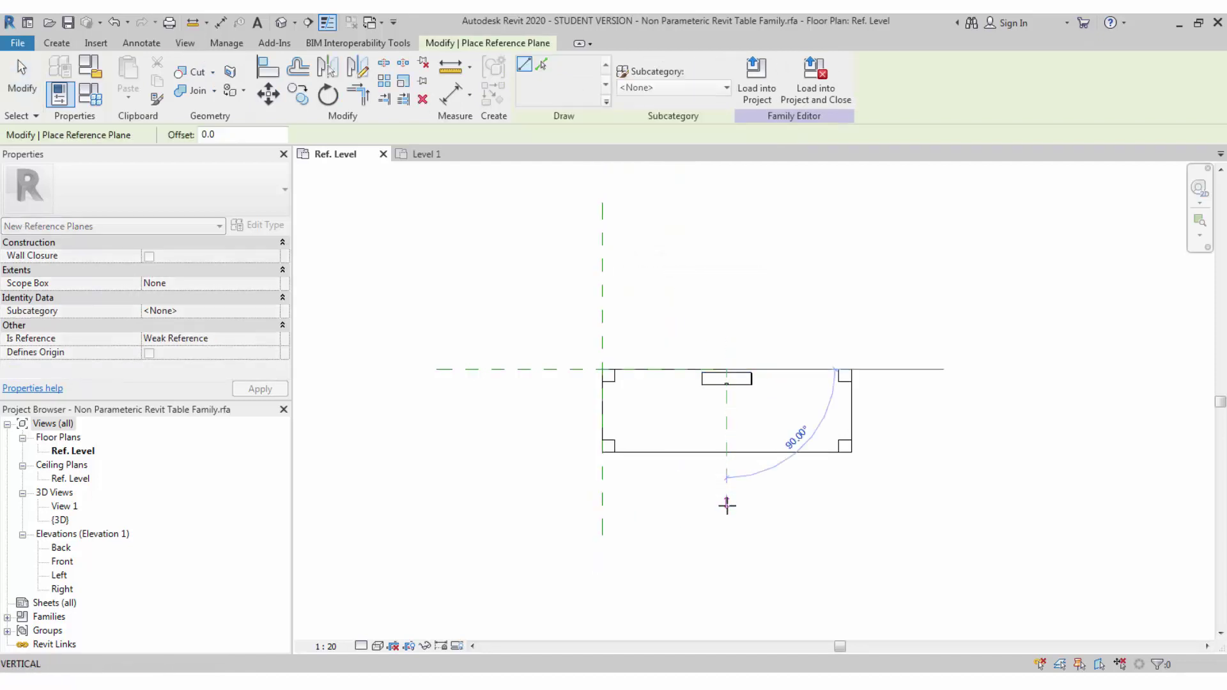
left_click(726, 506)
key("Escape")
key("Escape")
left_click(724, 475)
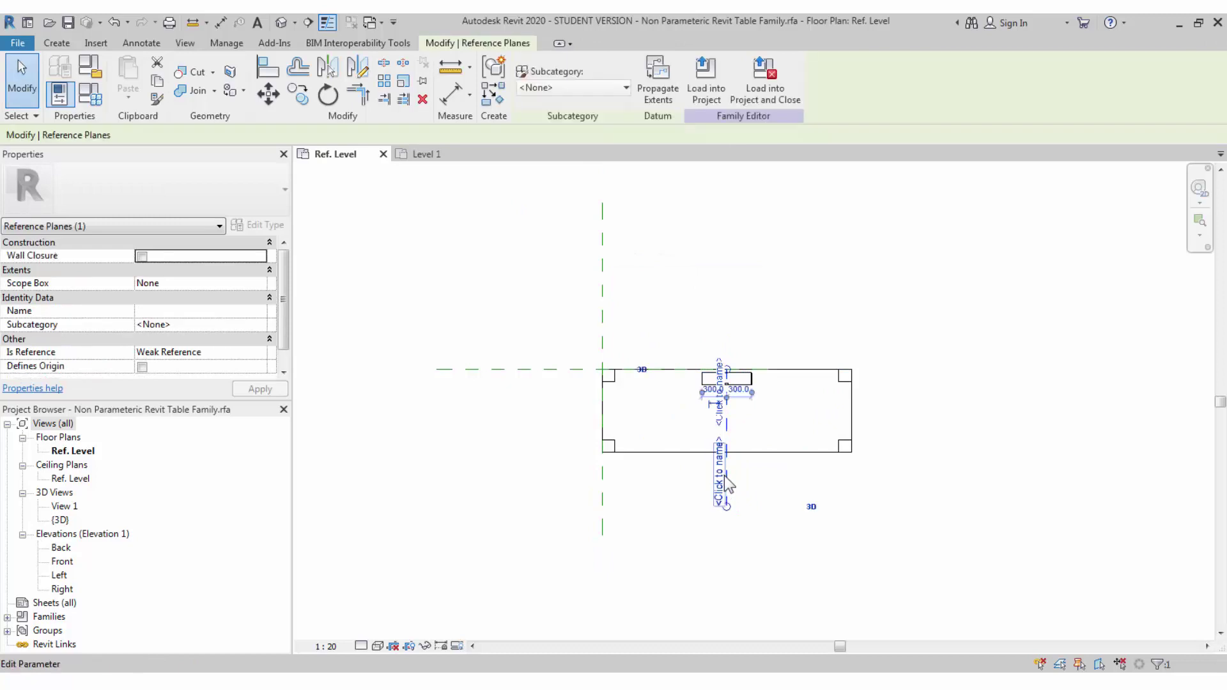
left_click(142, 367)
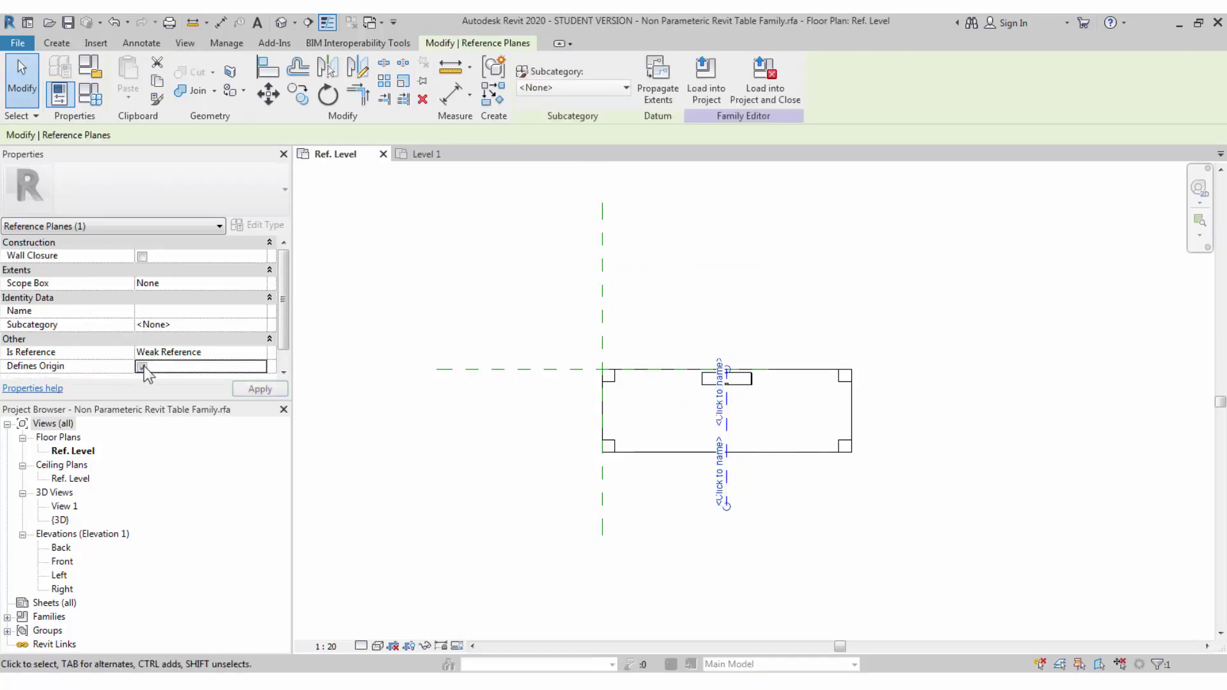
left_click(658, 519)
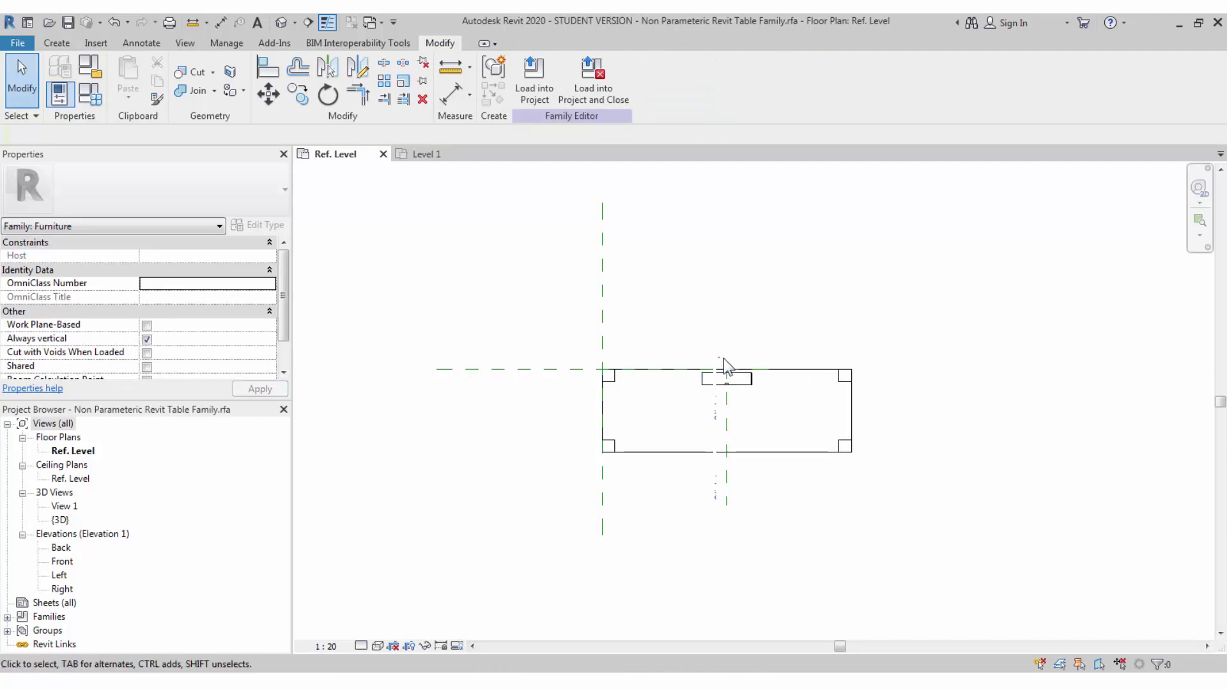
- Reload the family into the project, overwriting the existing version and its parameter values, and place a similar table beside the two existing ones
left_click(535, 75)
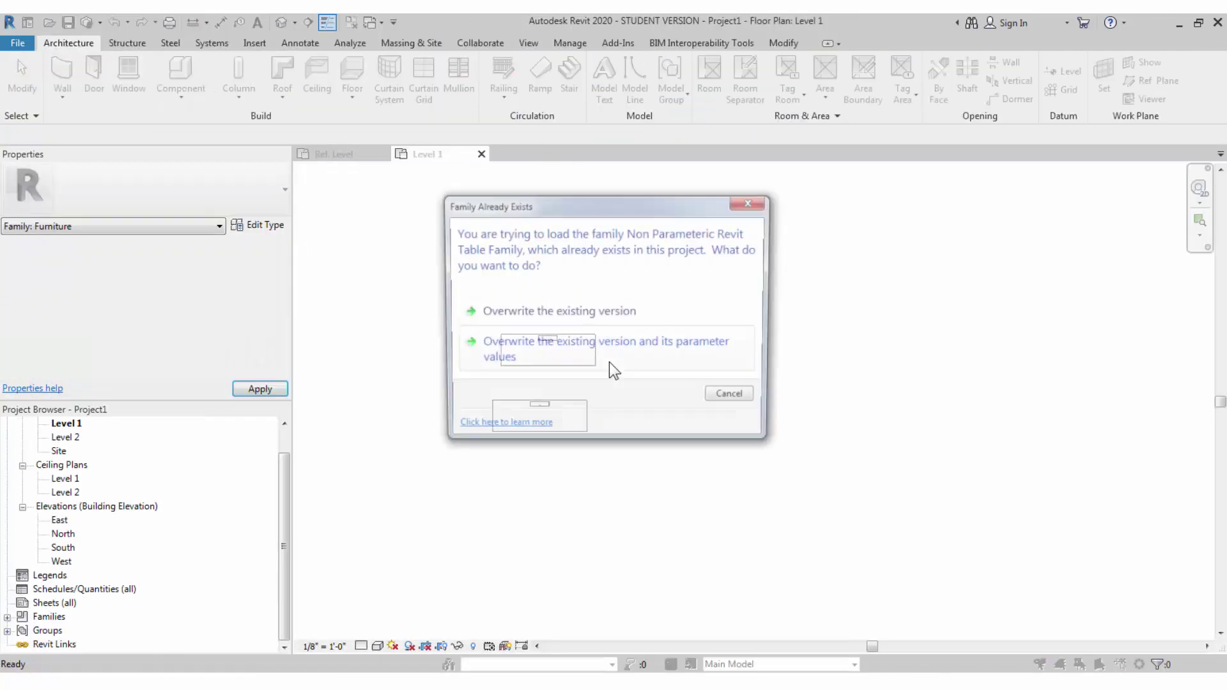
left_click(607, 362)
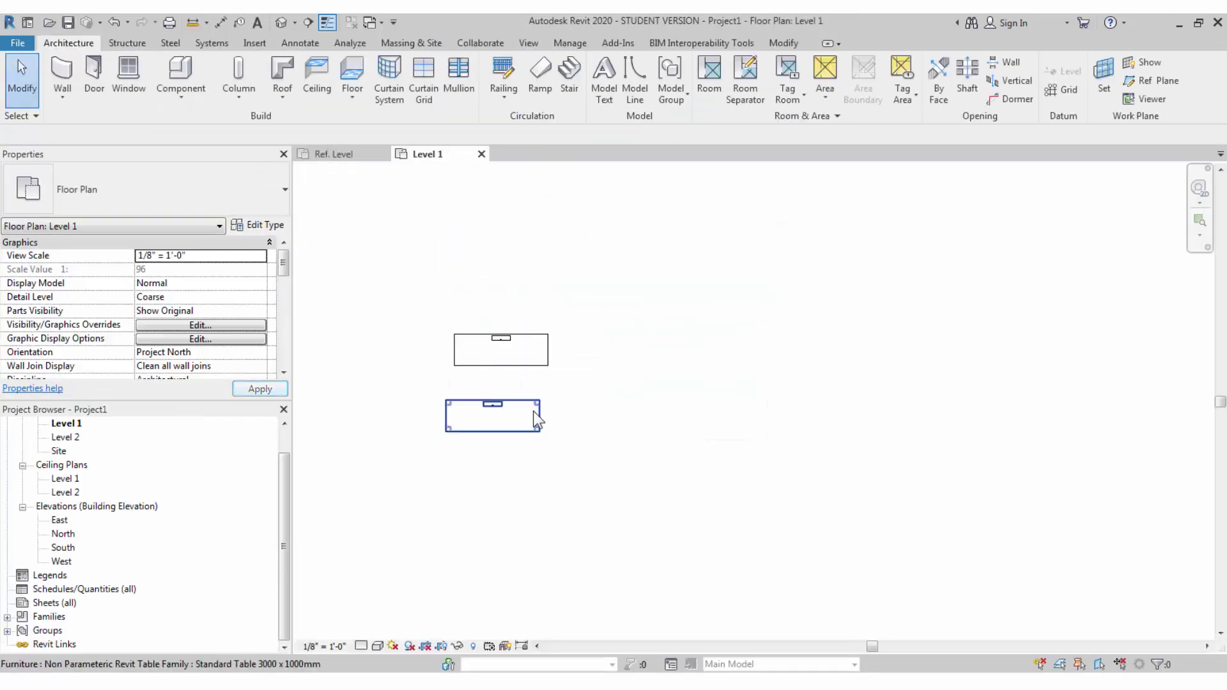
left_click(537, 420)
right_click(504, 401)
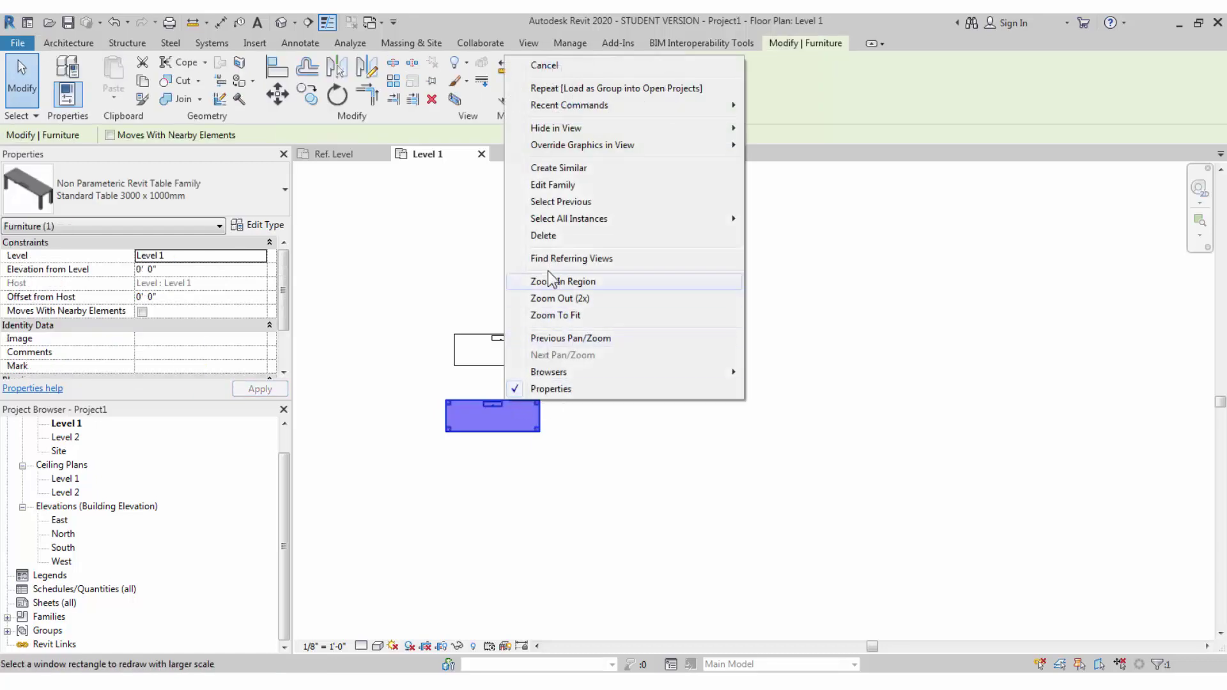
left_click(557, 168)
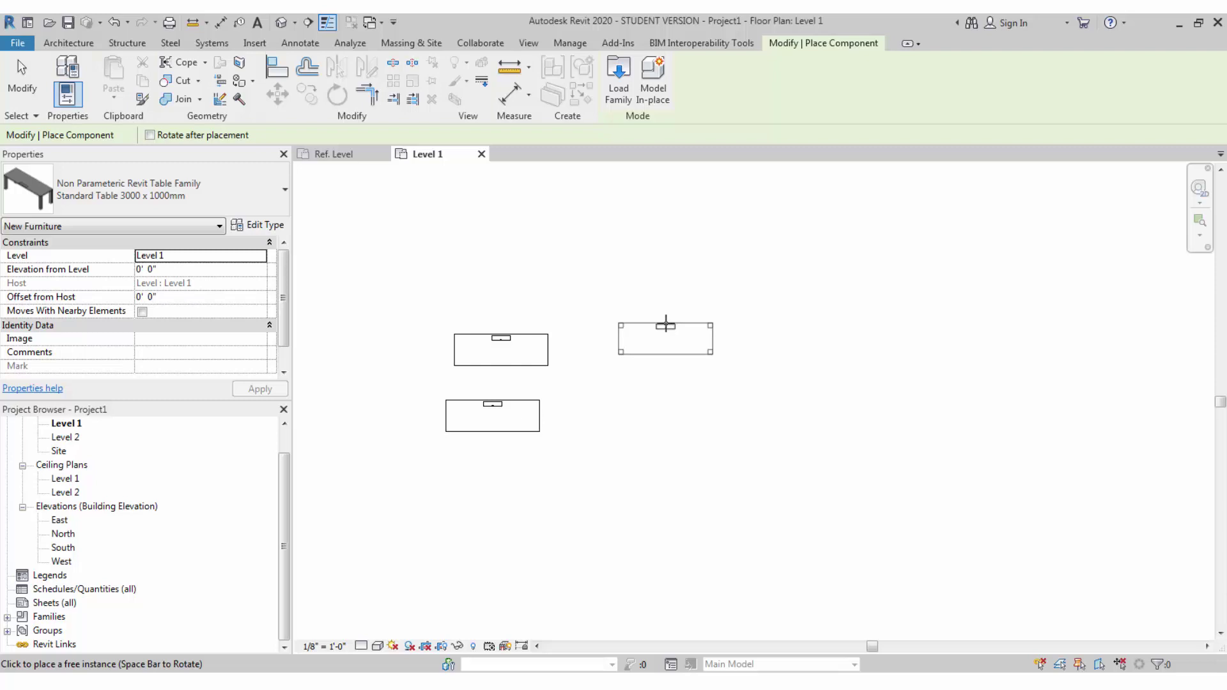
key("space")
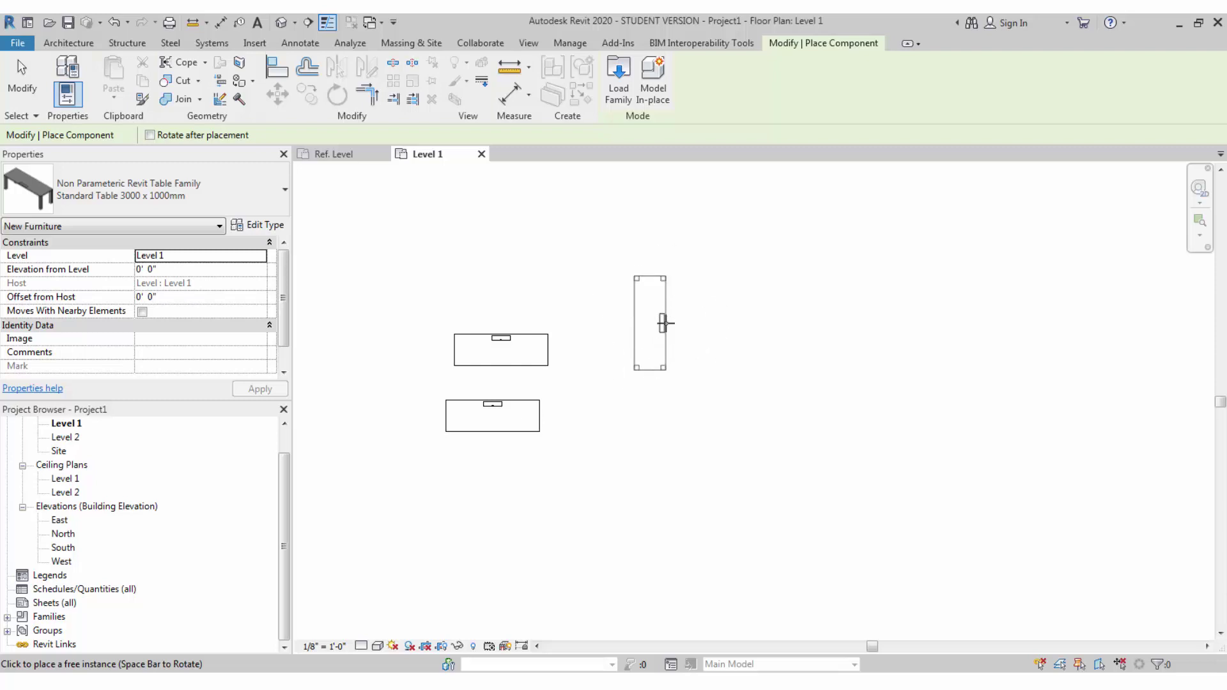
key("space")
left_click(665, 322)
key("Escape")
key("Escape")
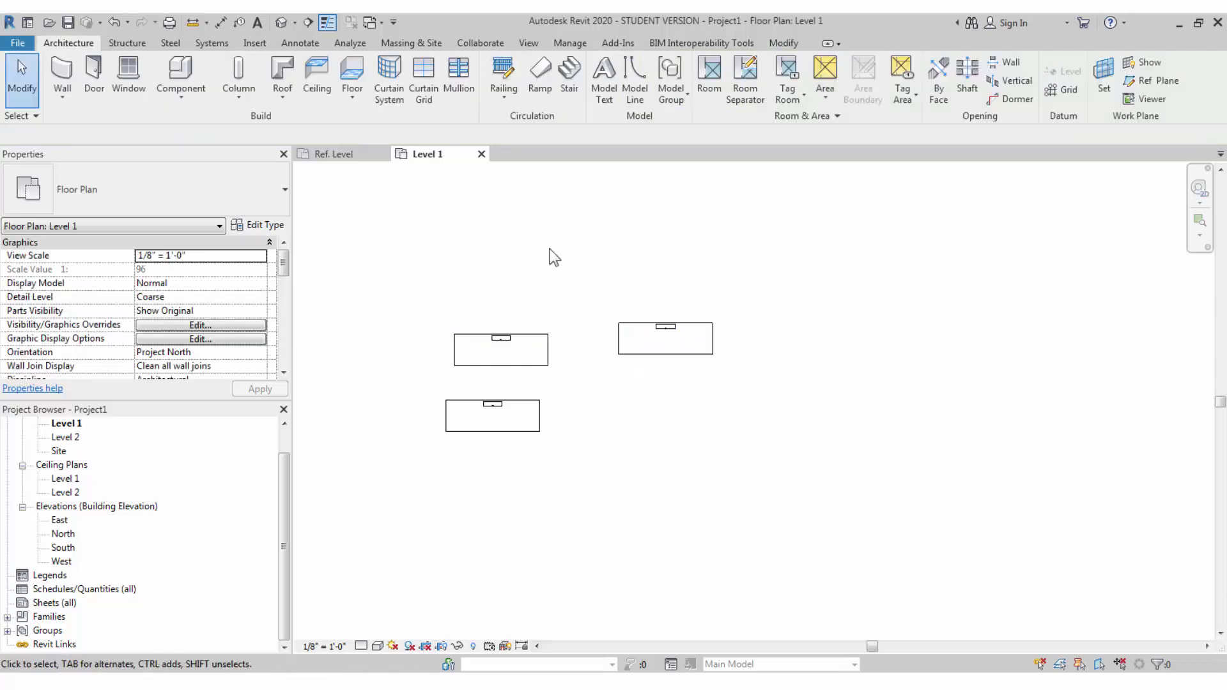
- In the family's Ref. Level plan, delete the middle reference plane and make the Center (Left/Right) plane define the origin
left_click(351, 157)
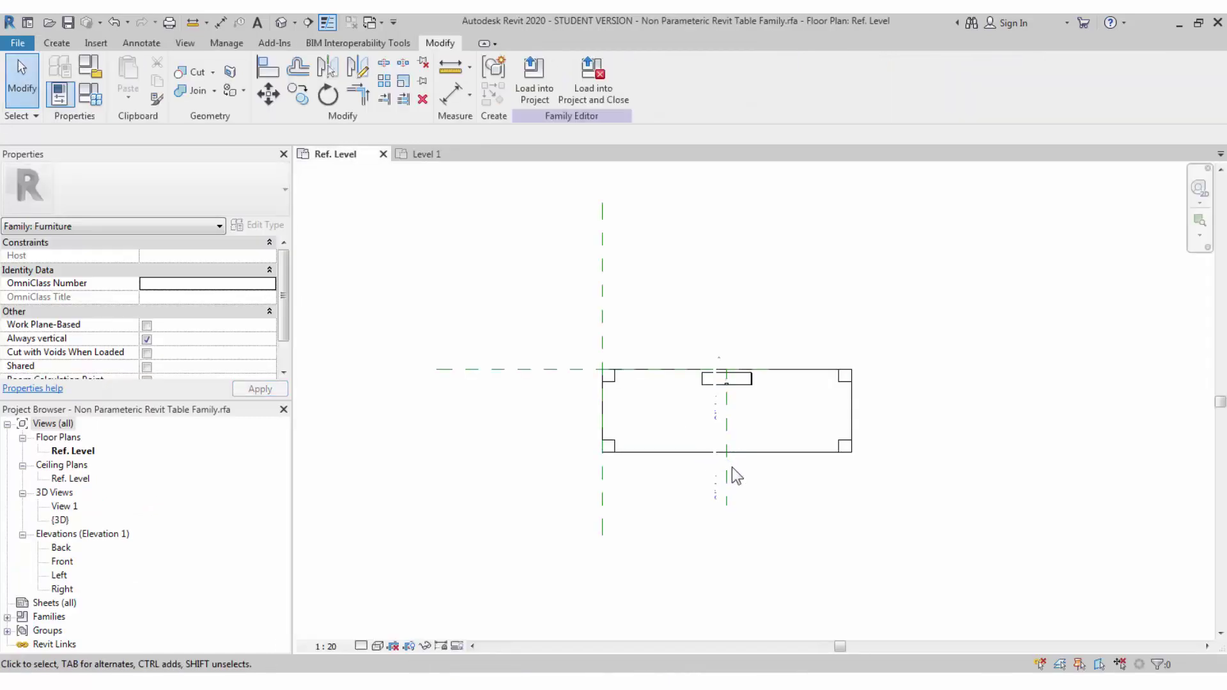
left_click(729, 470)
key("Escape")
scroll(721, 472, "up", 1)
left_click(567, 488)
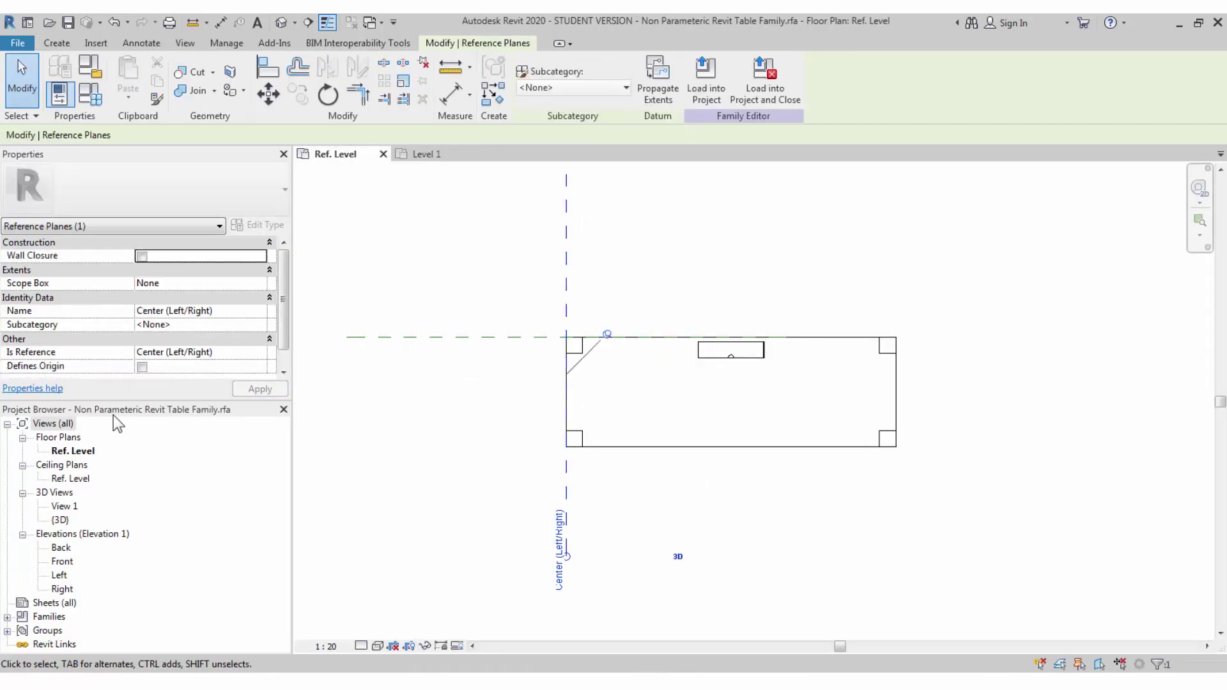
left_click(142, 367)
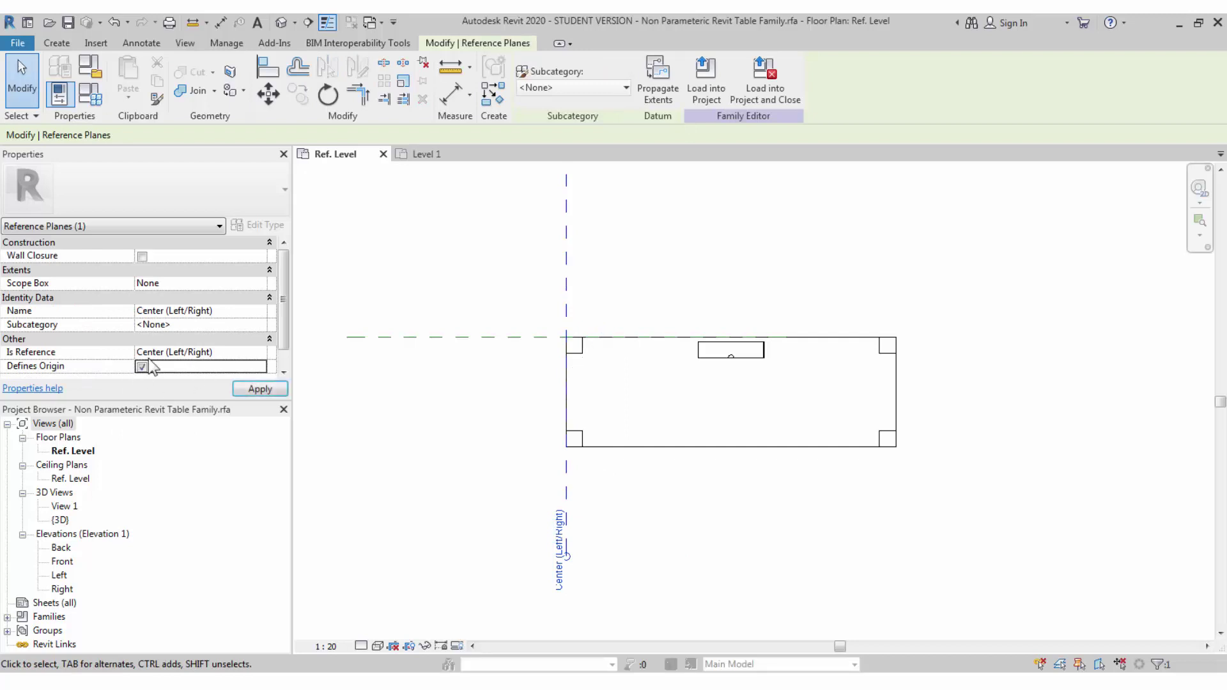
key("Escape")
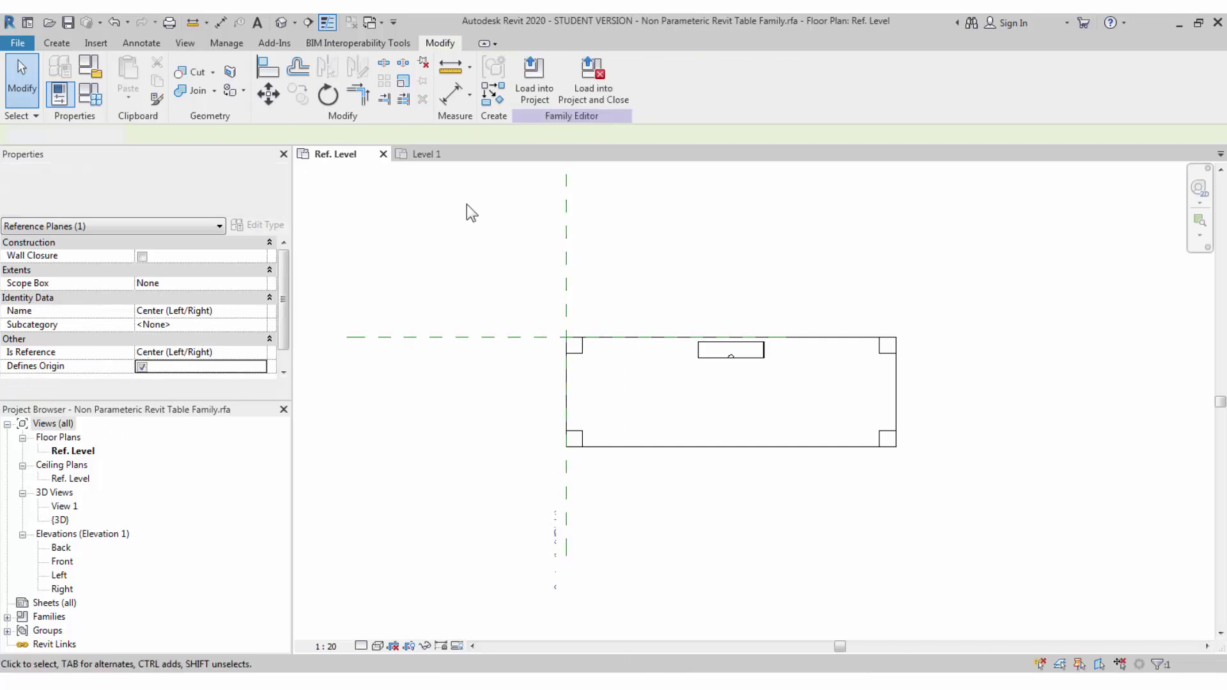
- Reload the family, overwriting the existing version and its parameter values, and preview a similar table rotating about its corner without placing it
left_click(540, 88)
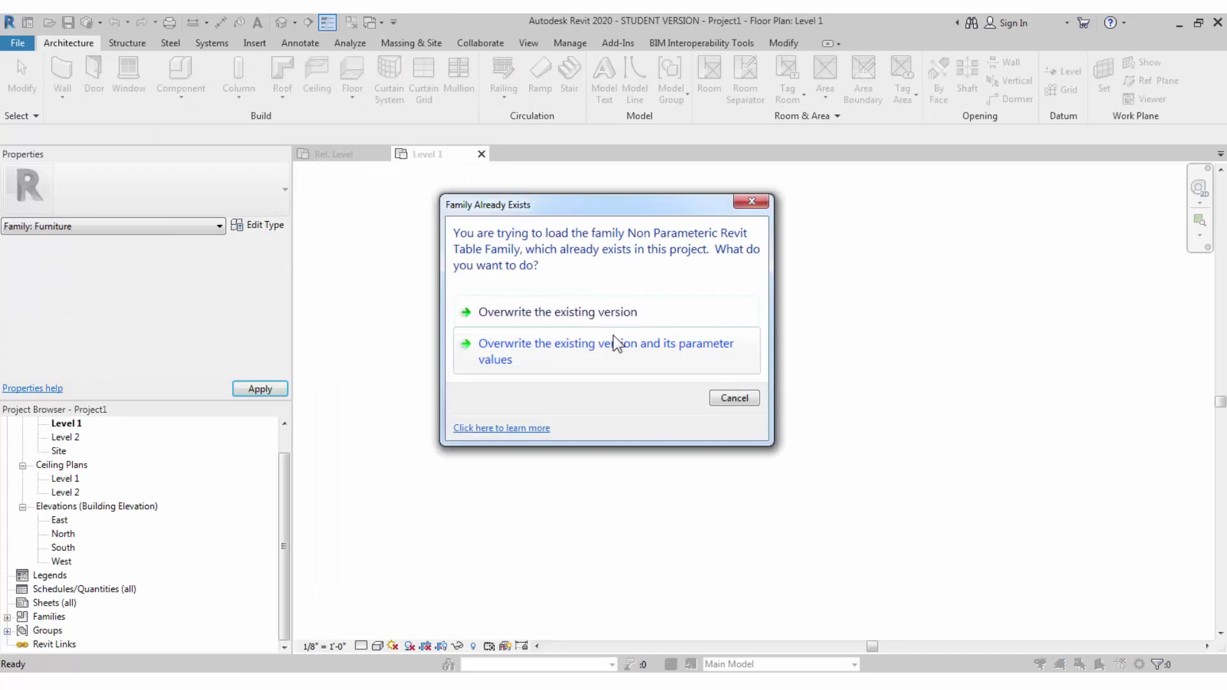
left_click(611, 336)
left_click(595, 356)
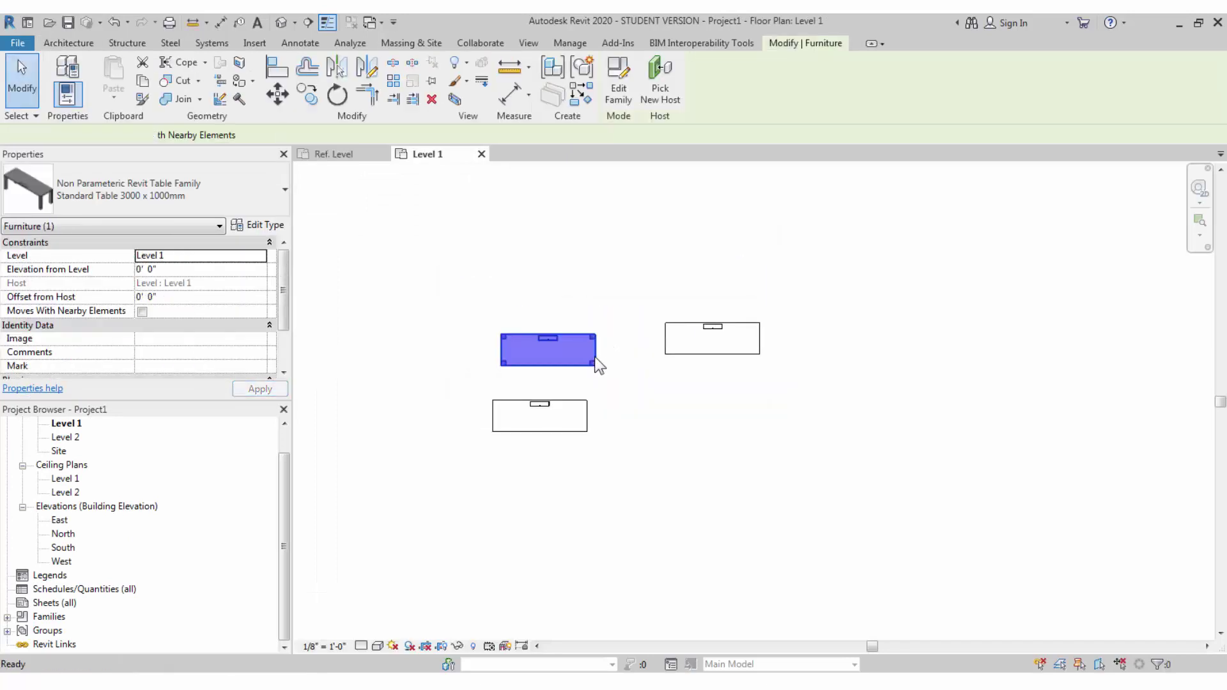
key("c")
key("s")
key("space")
key("space")
key("space")
key("space")
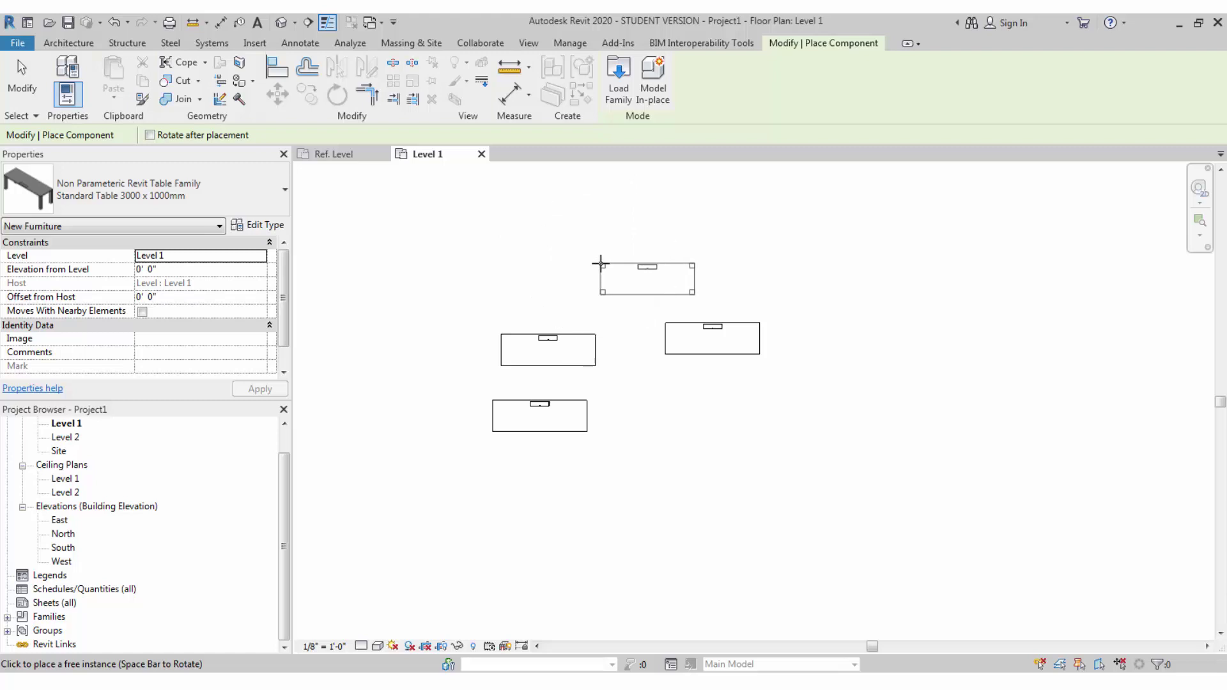
key("Escape")
key("Escape")
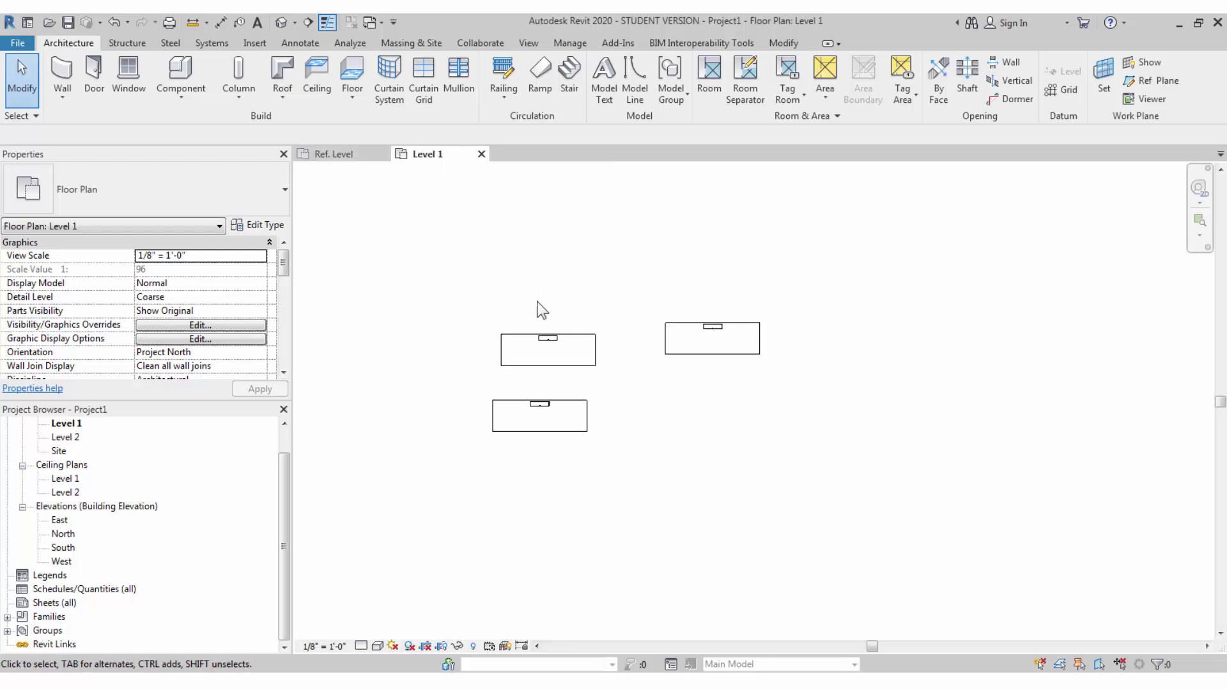
left_click(355, 155)
left_click(405, 157)
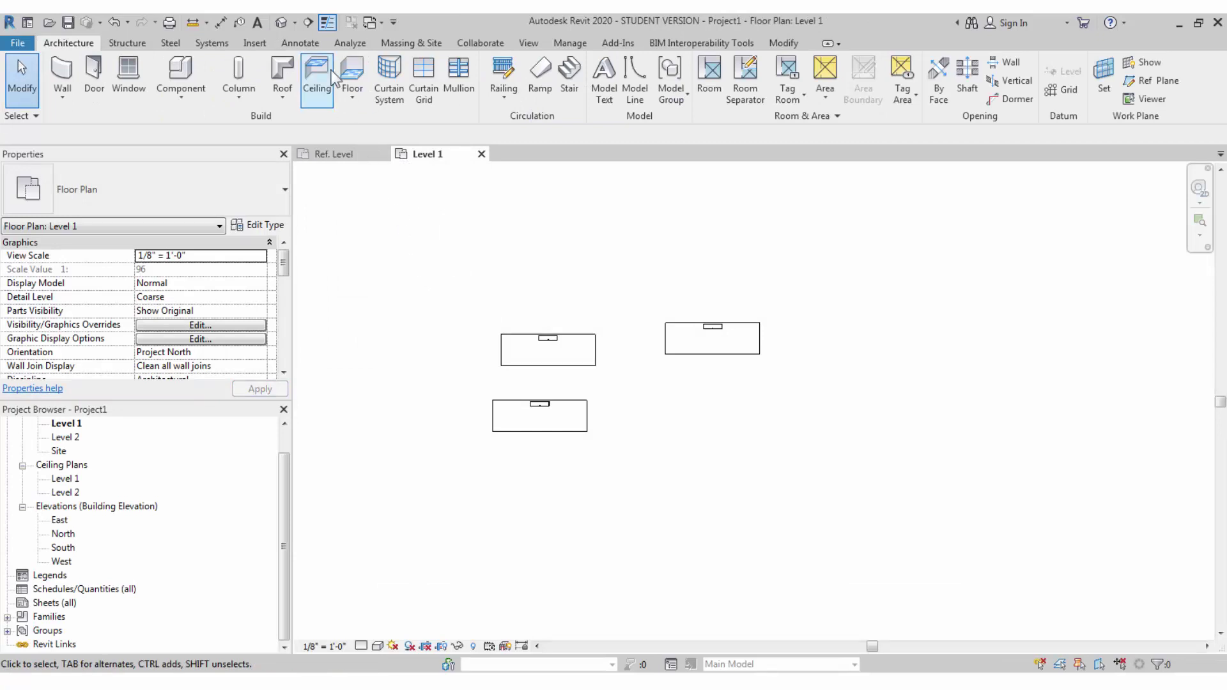
- Create a new quantity schedule for the Furniture category in the project
left_click(527, 45)
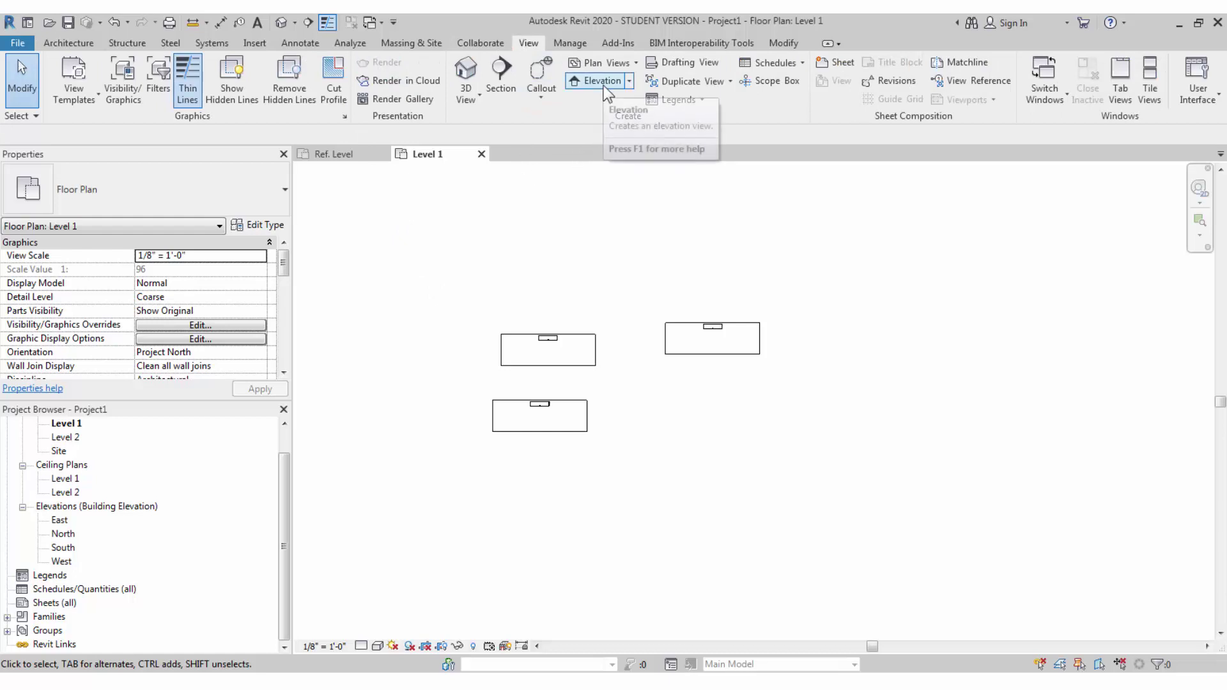
left_click(784, 64)
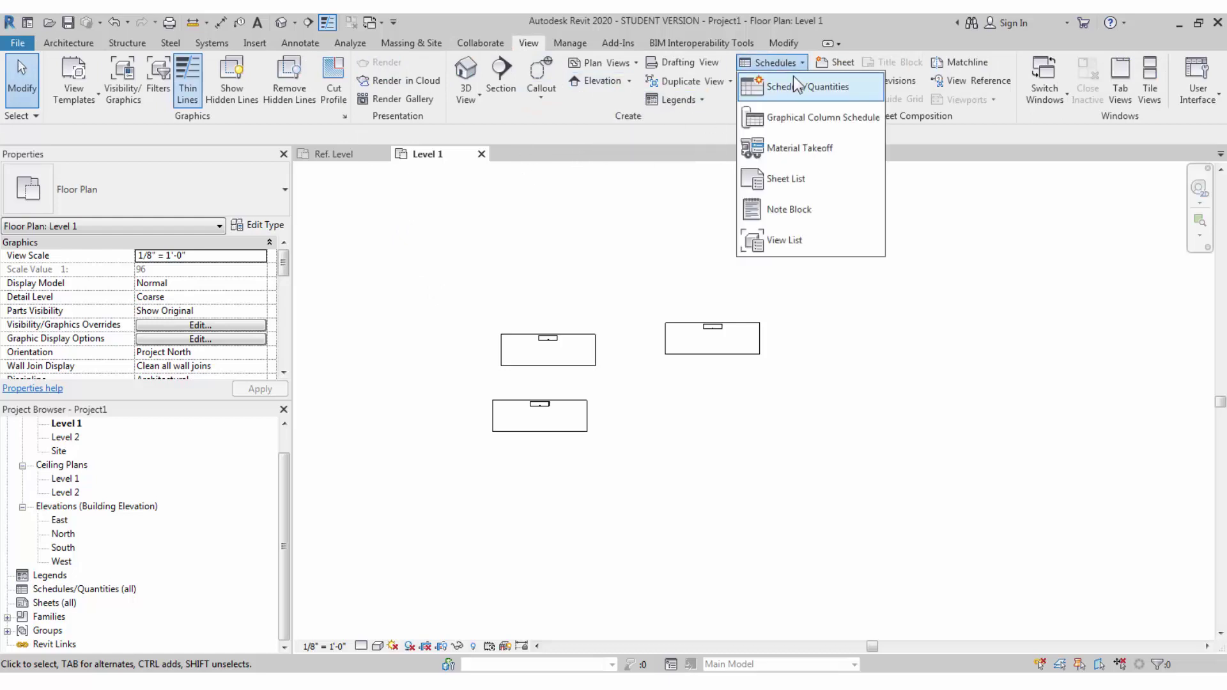
left_click(797, 85)
left_click(532, 371)
key("f")
scroll(532, 368, "down", 1)
scroll(516, 385, "down", 1)
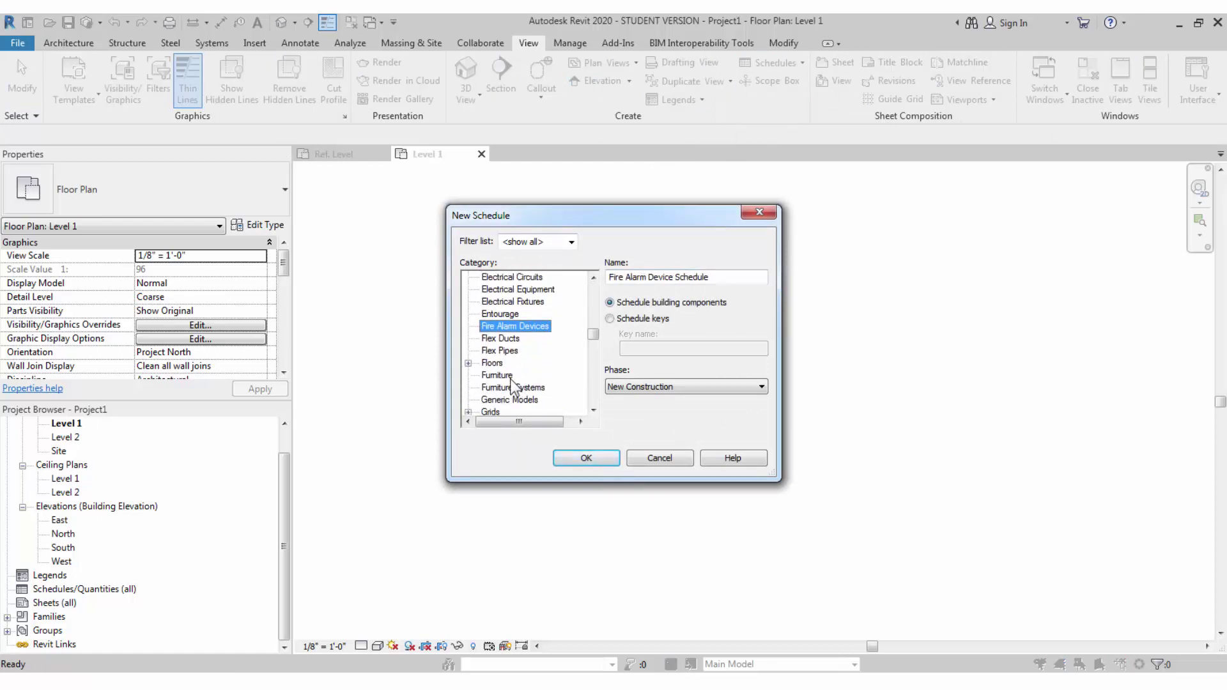
left_click(509, 375)
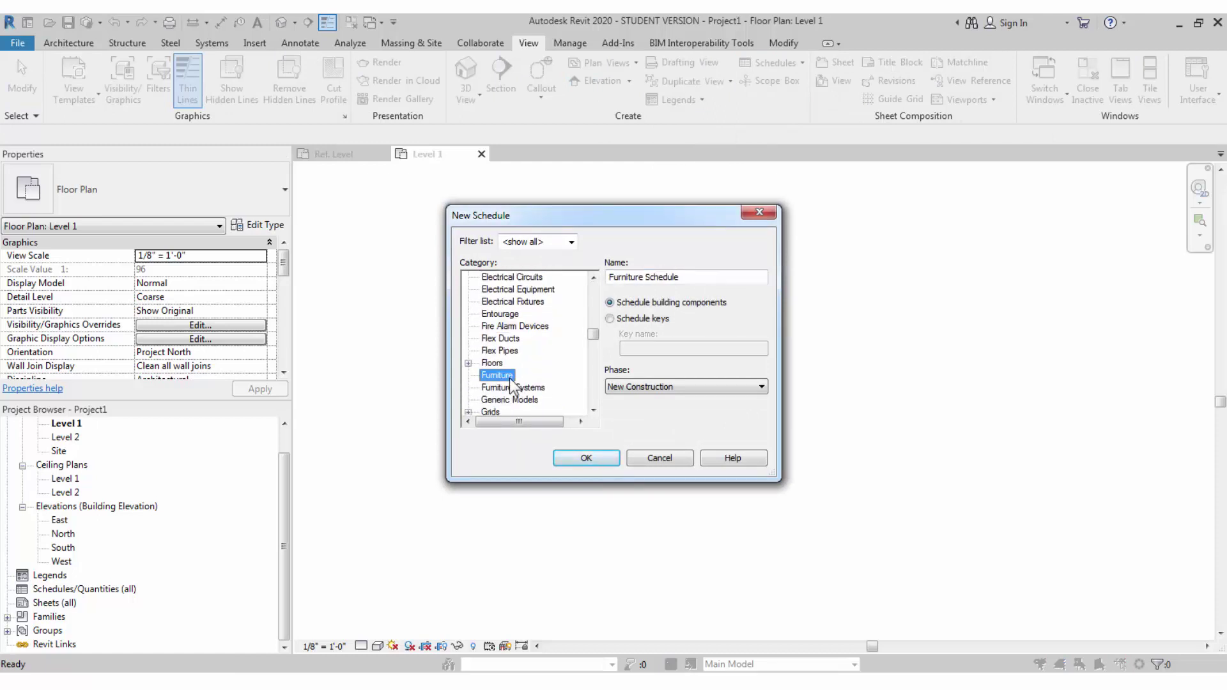
left_click(604, 457)
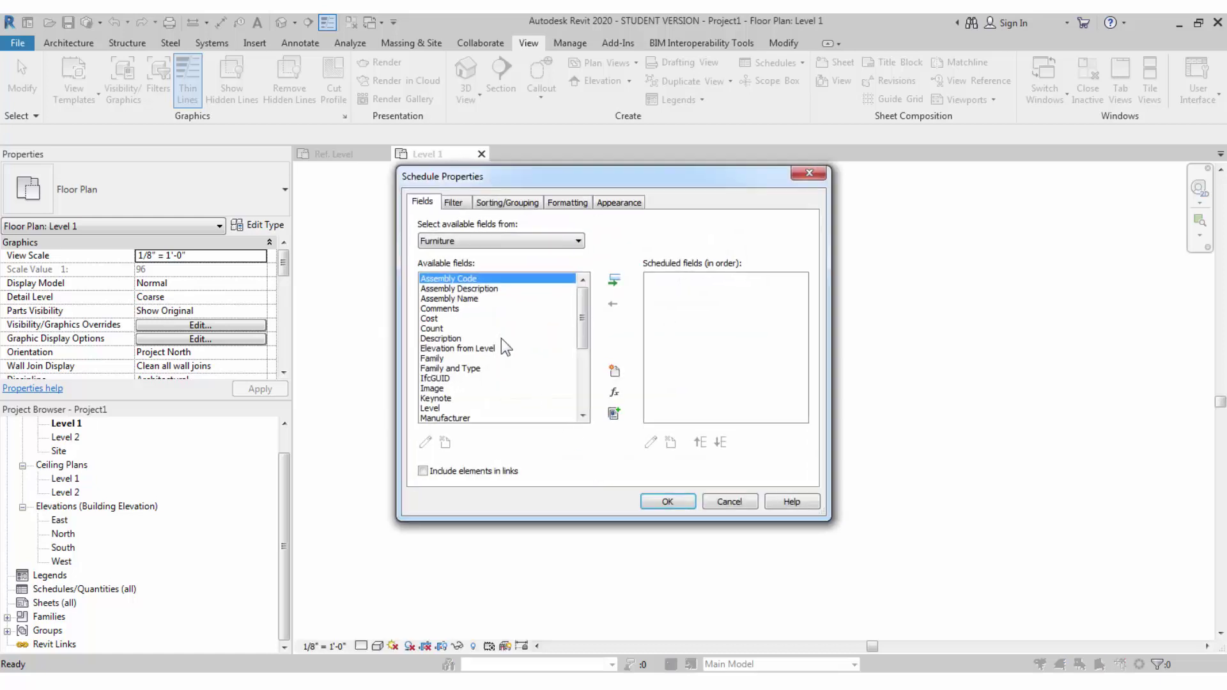
- Add the Family, Family and Type, and Count fields to the furniture schedule
left_click(486, 339)
left_click(502, 358)
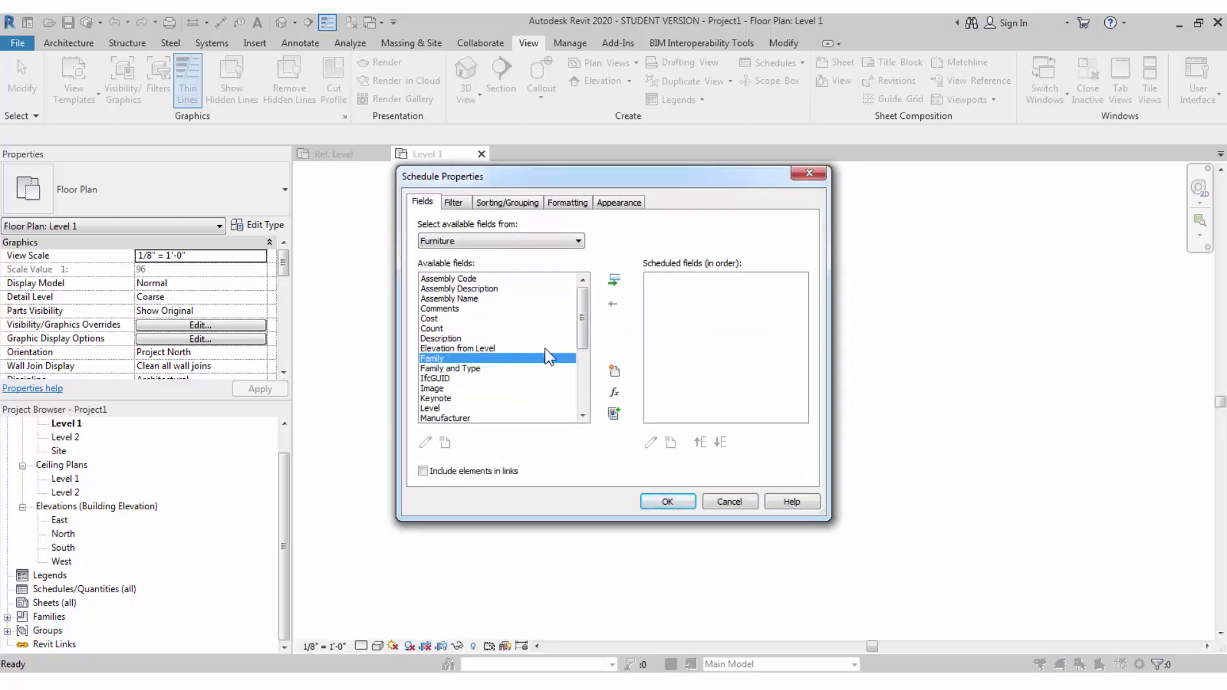
left_click(613, 282)
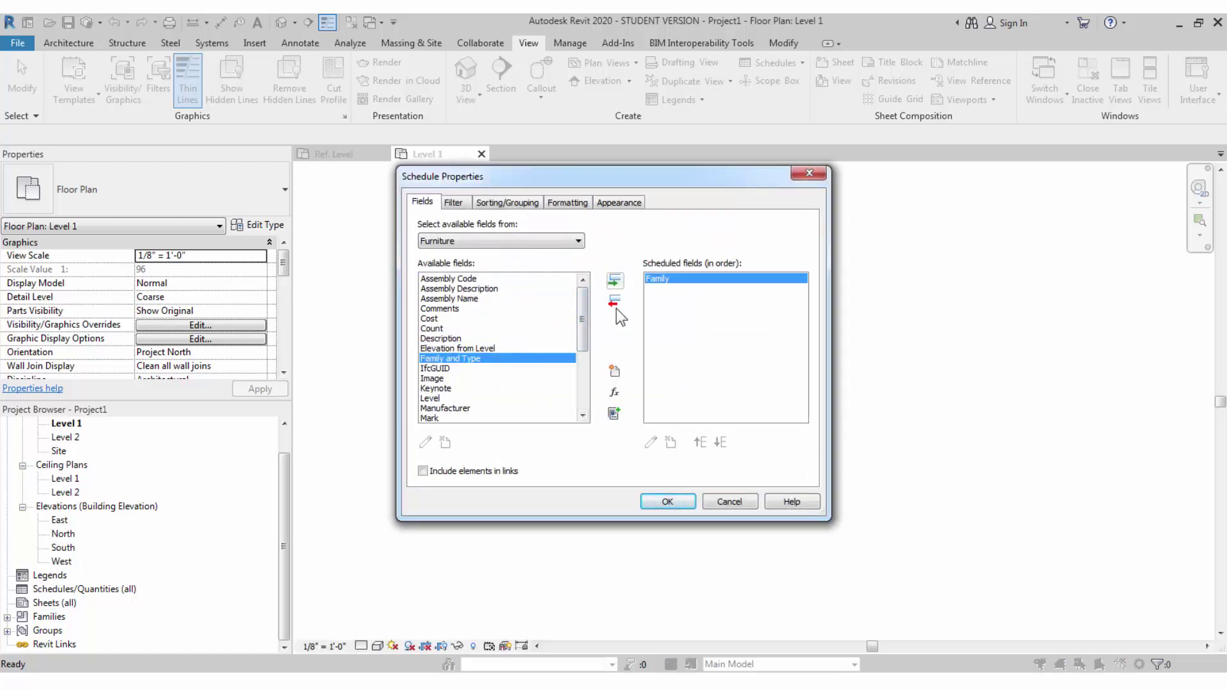
left_click(614, 282)
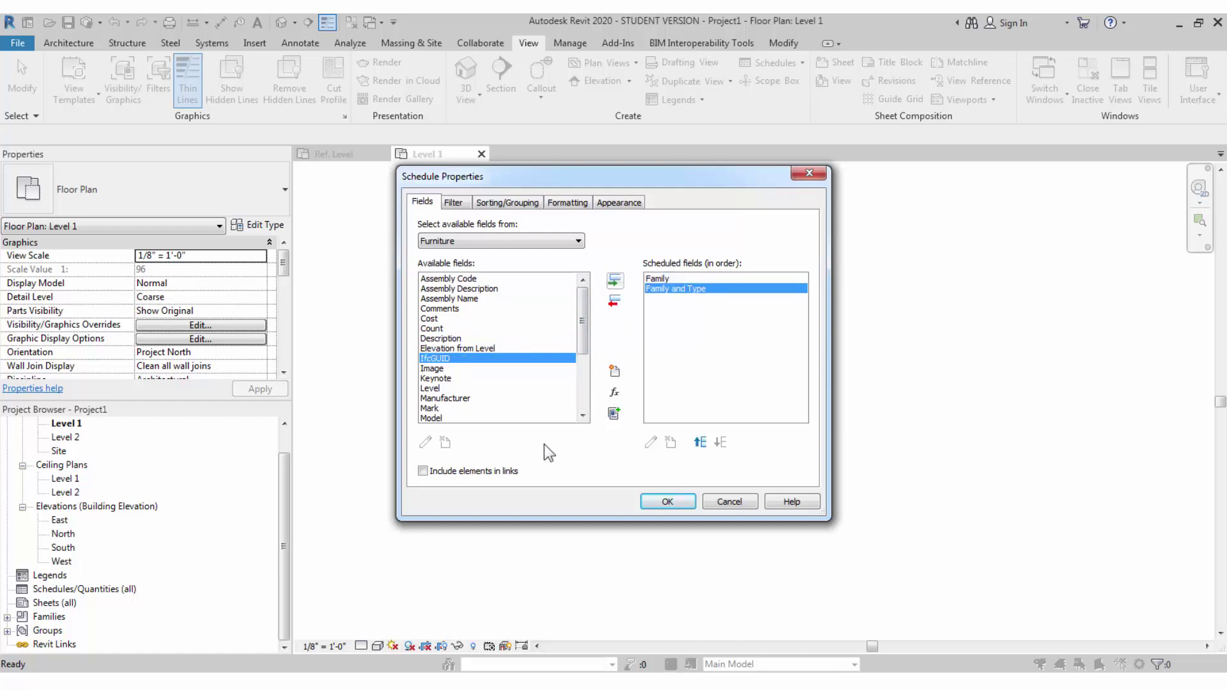
left_click(441, 328)
double_click(440, 329)
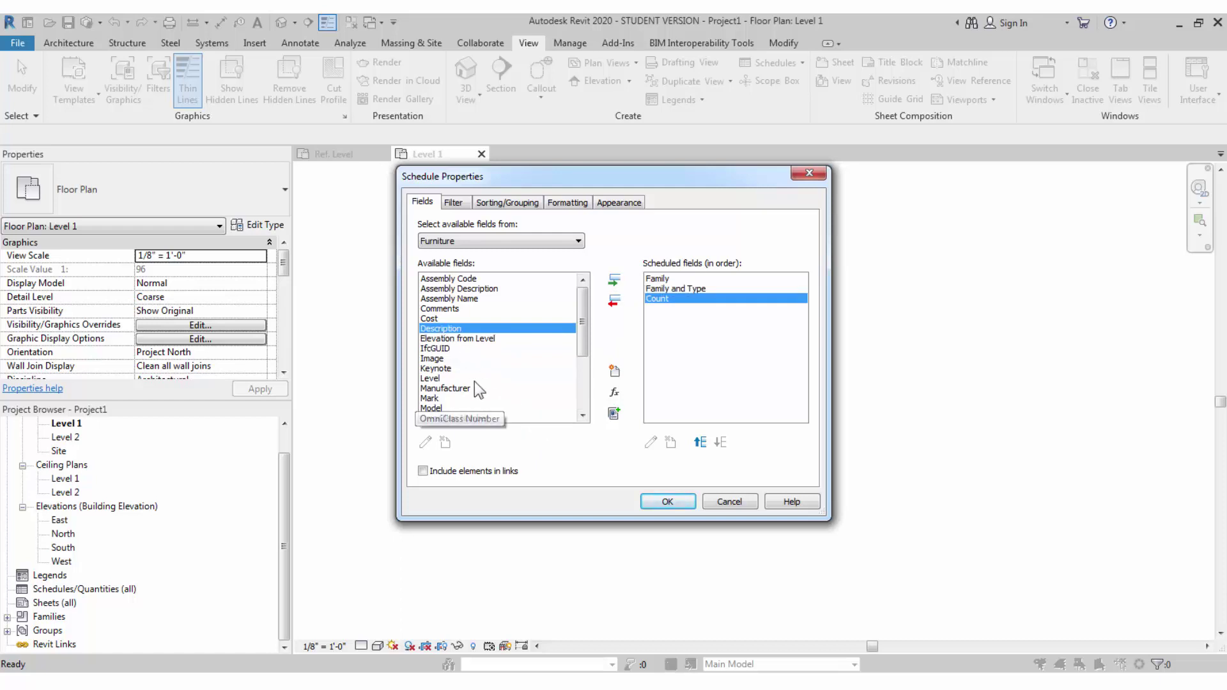
- Add the Level field, move it ahead of Count in the field order, and generate the furniture schedule
left_click(447, 369)
double_click(447, 379)
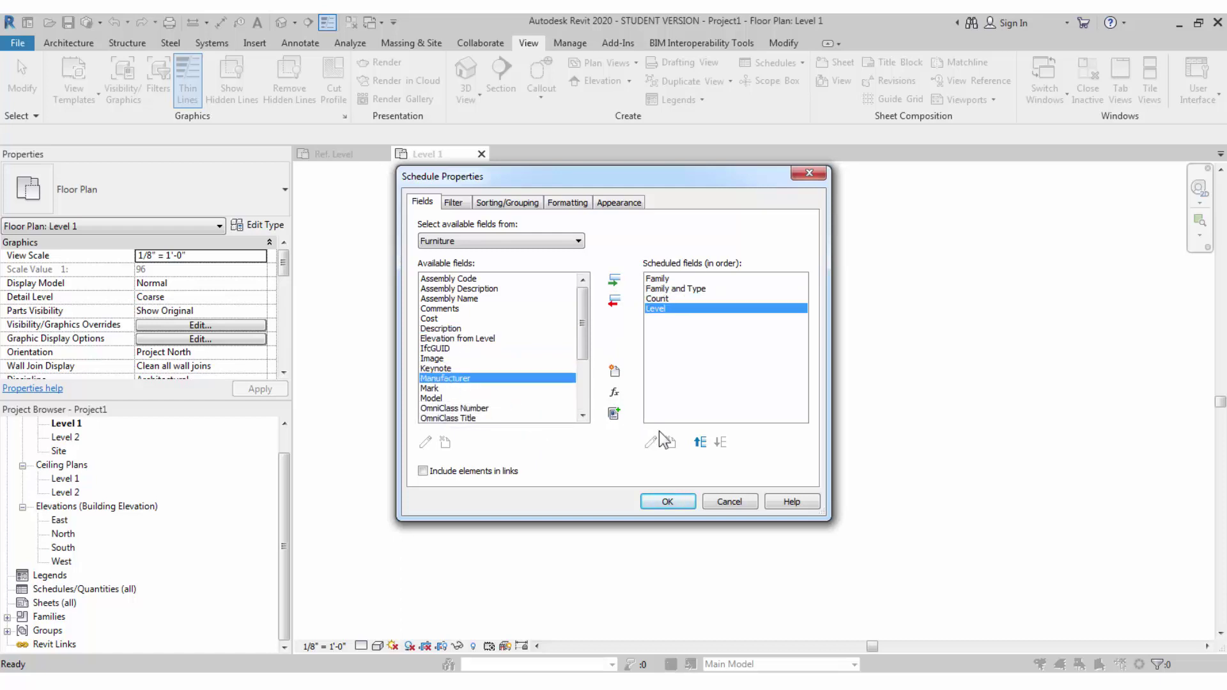
left_click(700, 443)
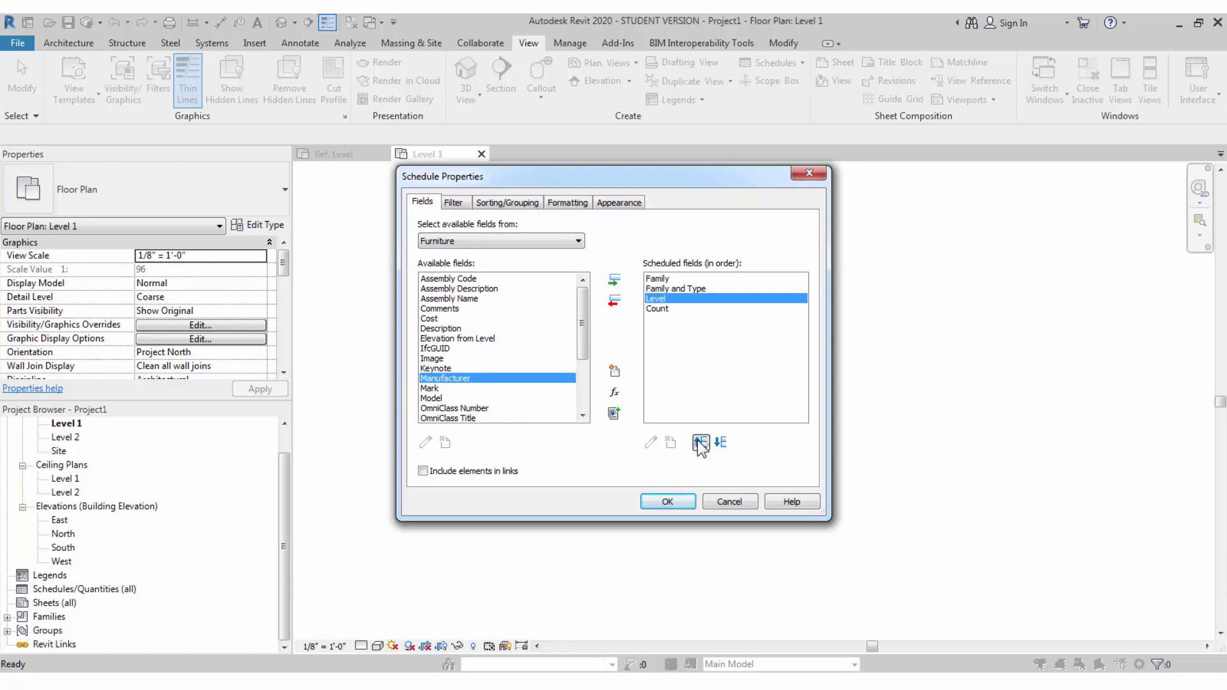
left_click(668, 501)
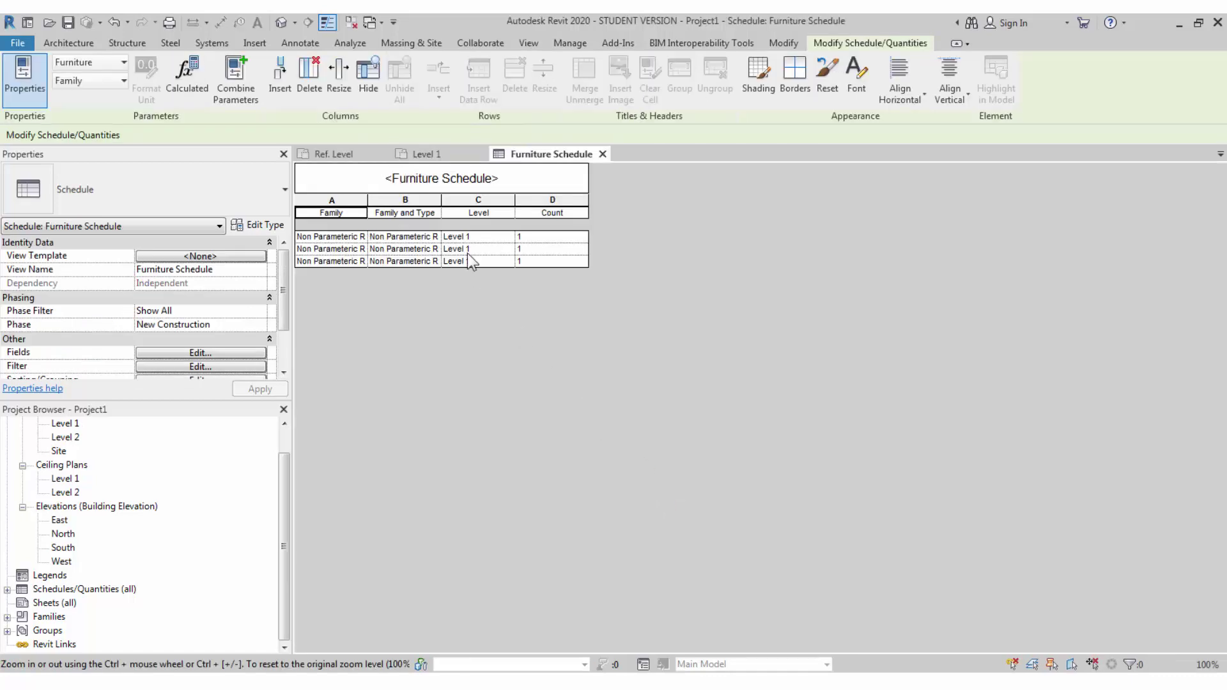
- Widen the Family and Type column and the Family column of the schedule so their names have more room
left_click(467, 252)
left_click_drag(441, 202, 603, 202)
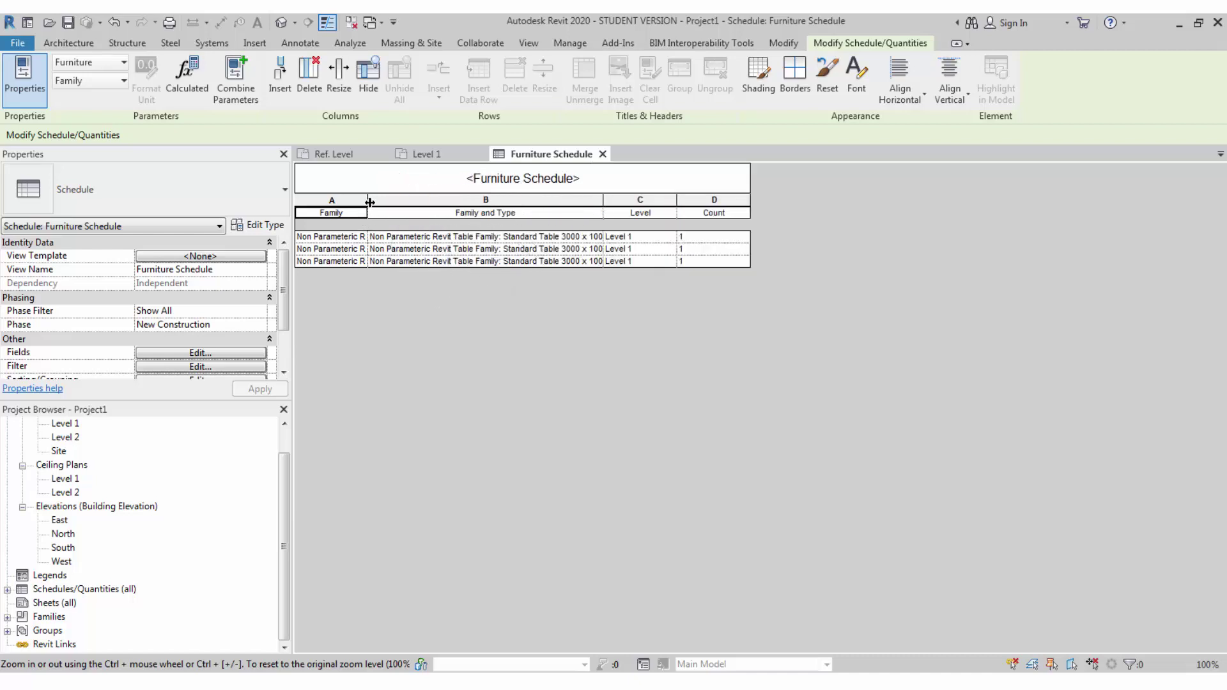
left_click_drag(368, 203, 454, 208)
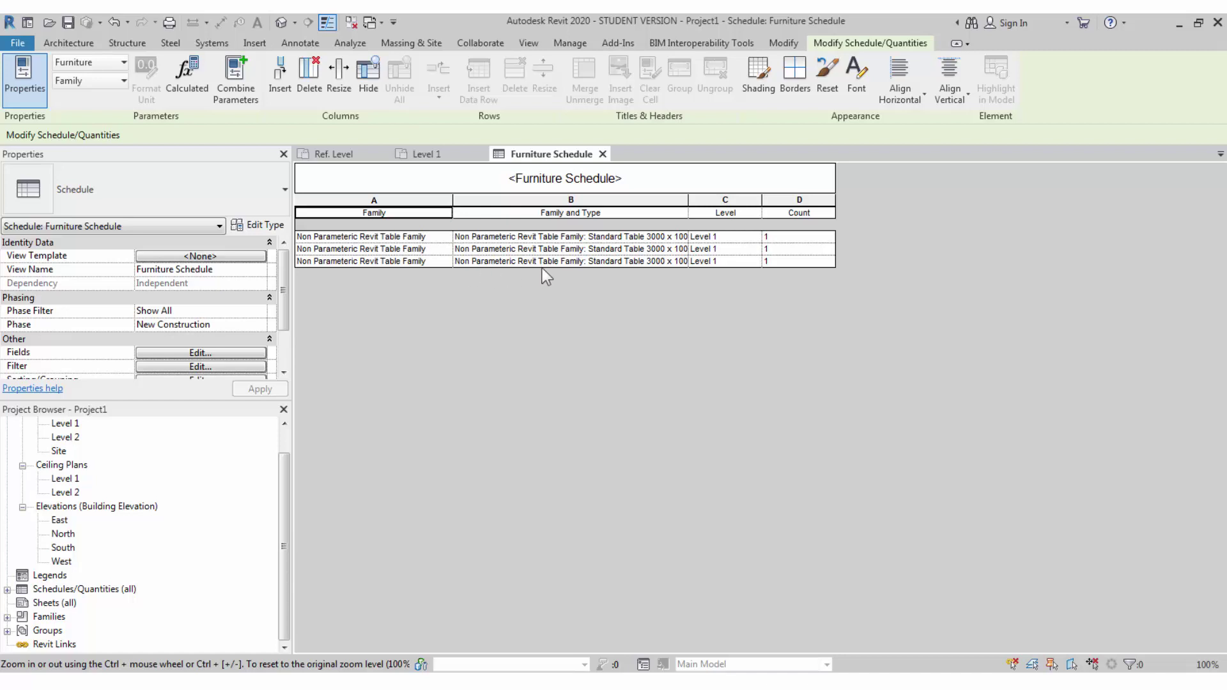